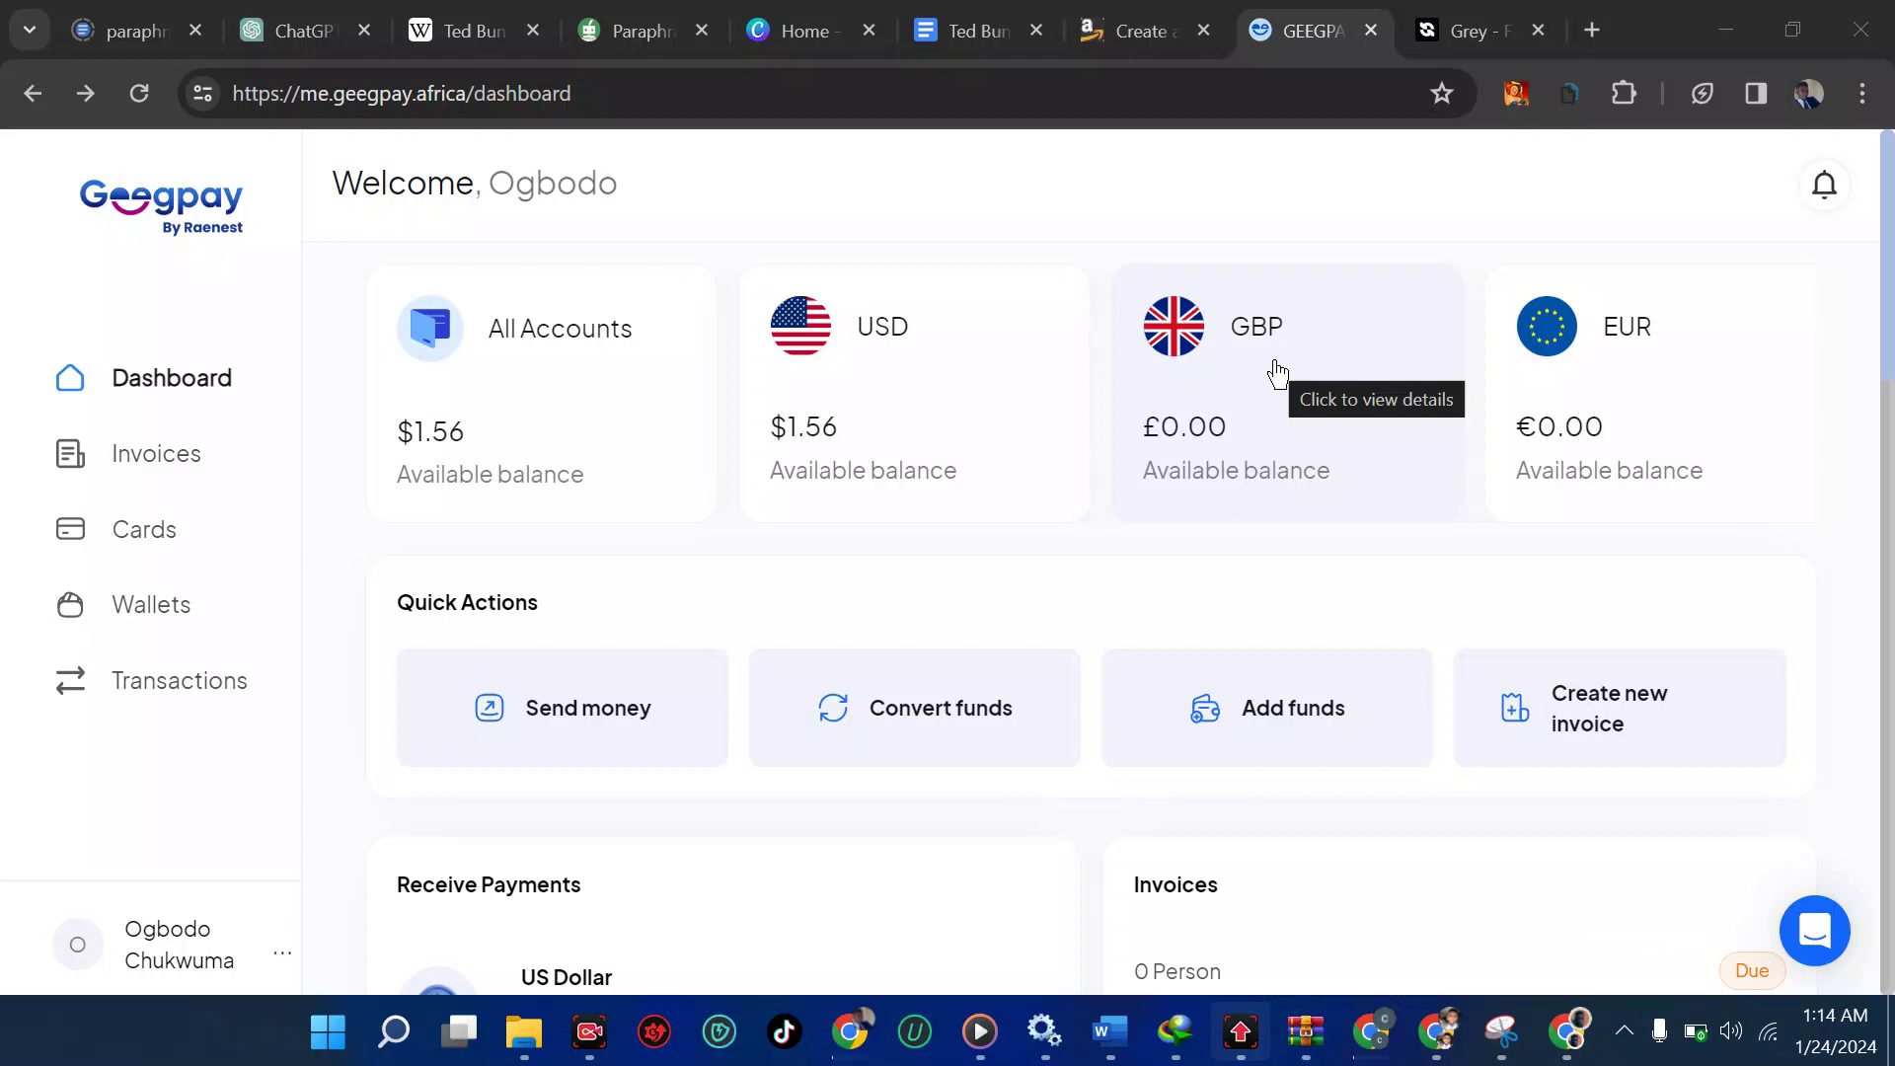
Step: View the KDP account help page and the Geegpay and Grey dashboards in their open browser tabs
left_click(1113, 27)
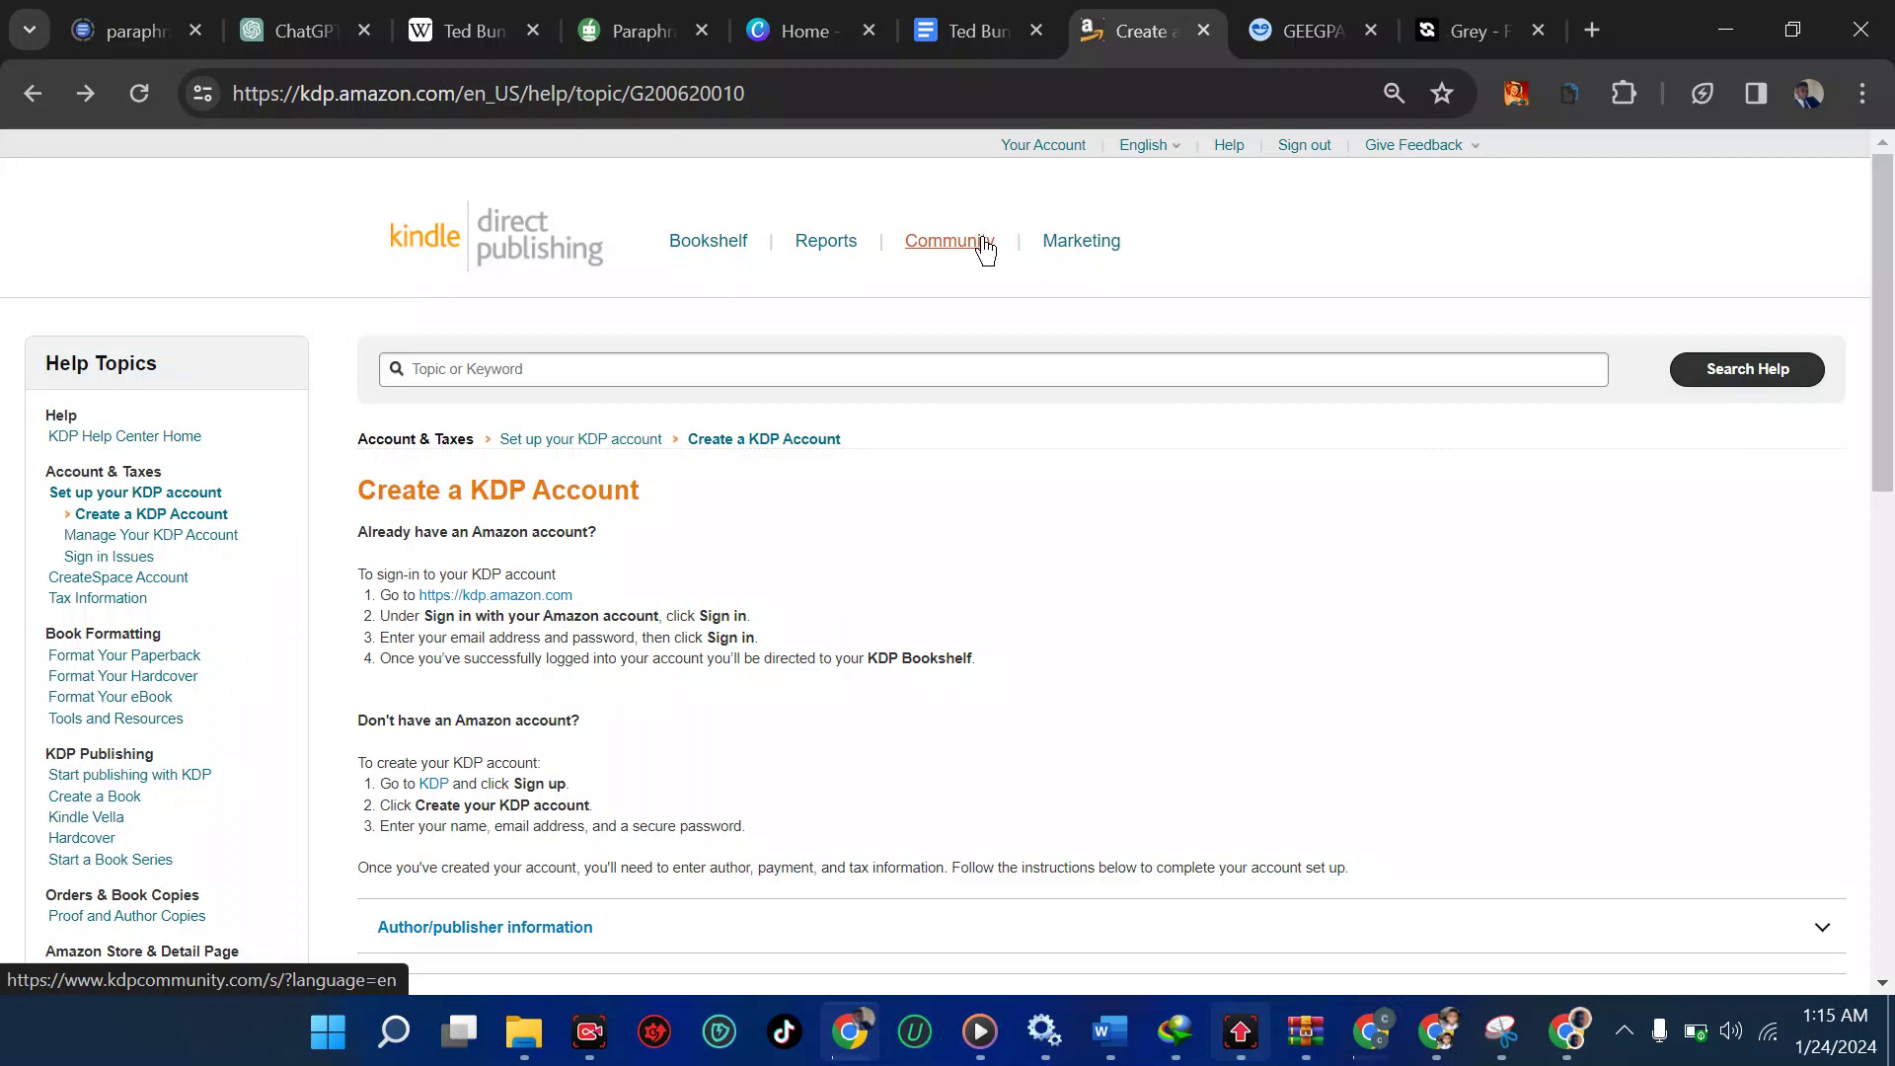
left_click(1304, 24)
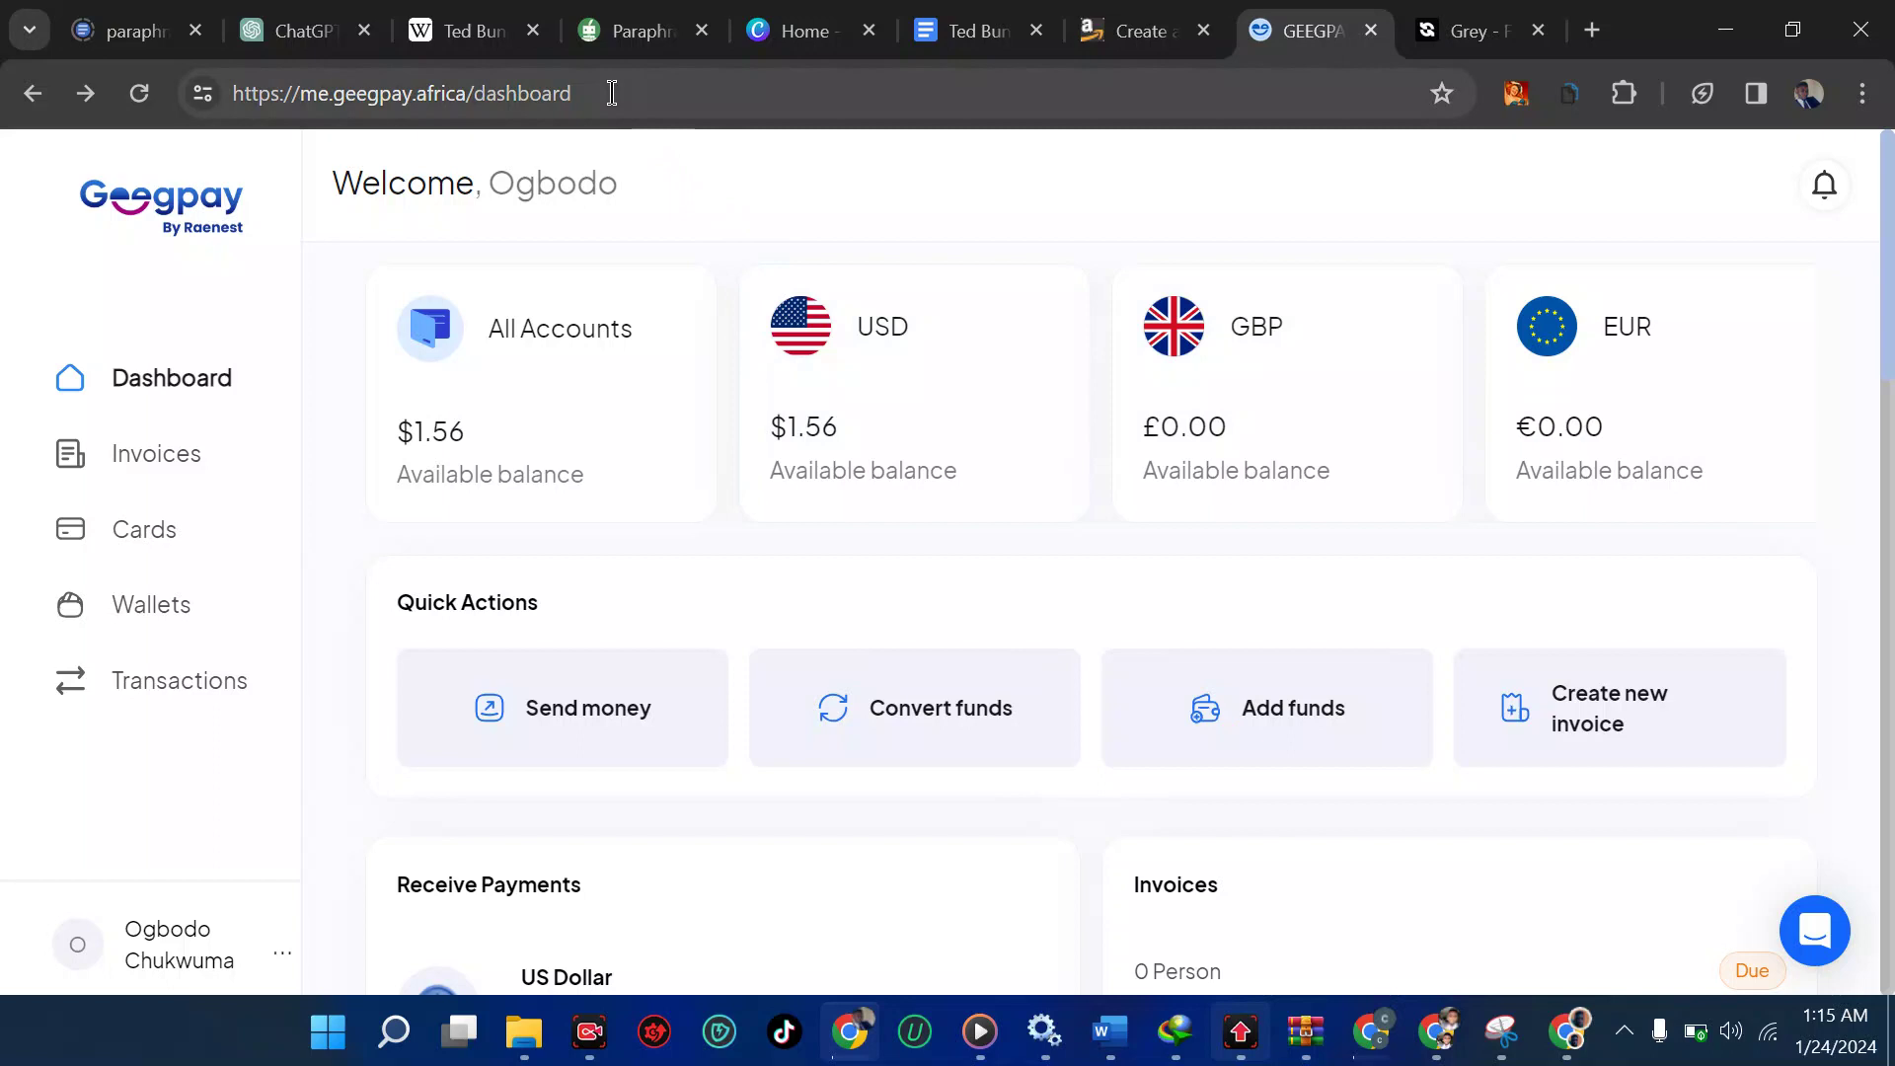
left_click(1438, 30)
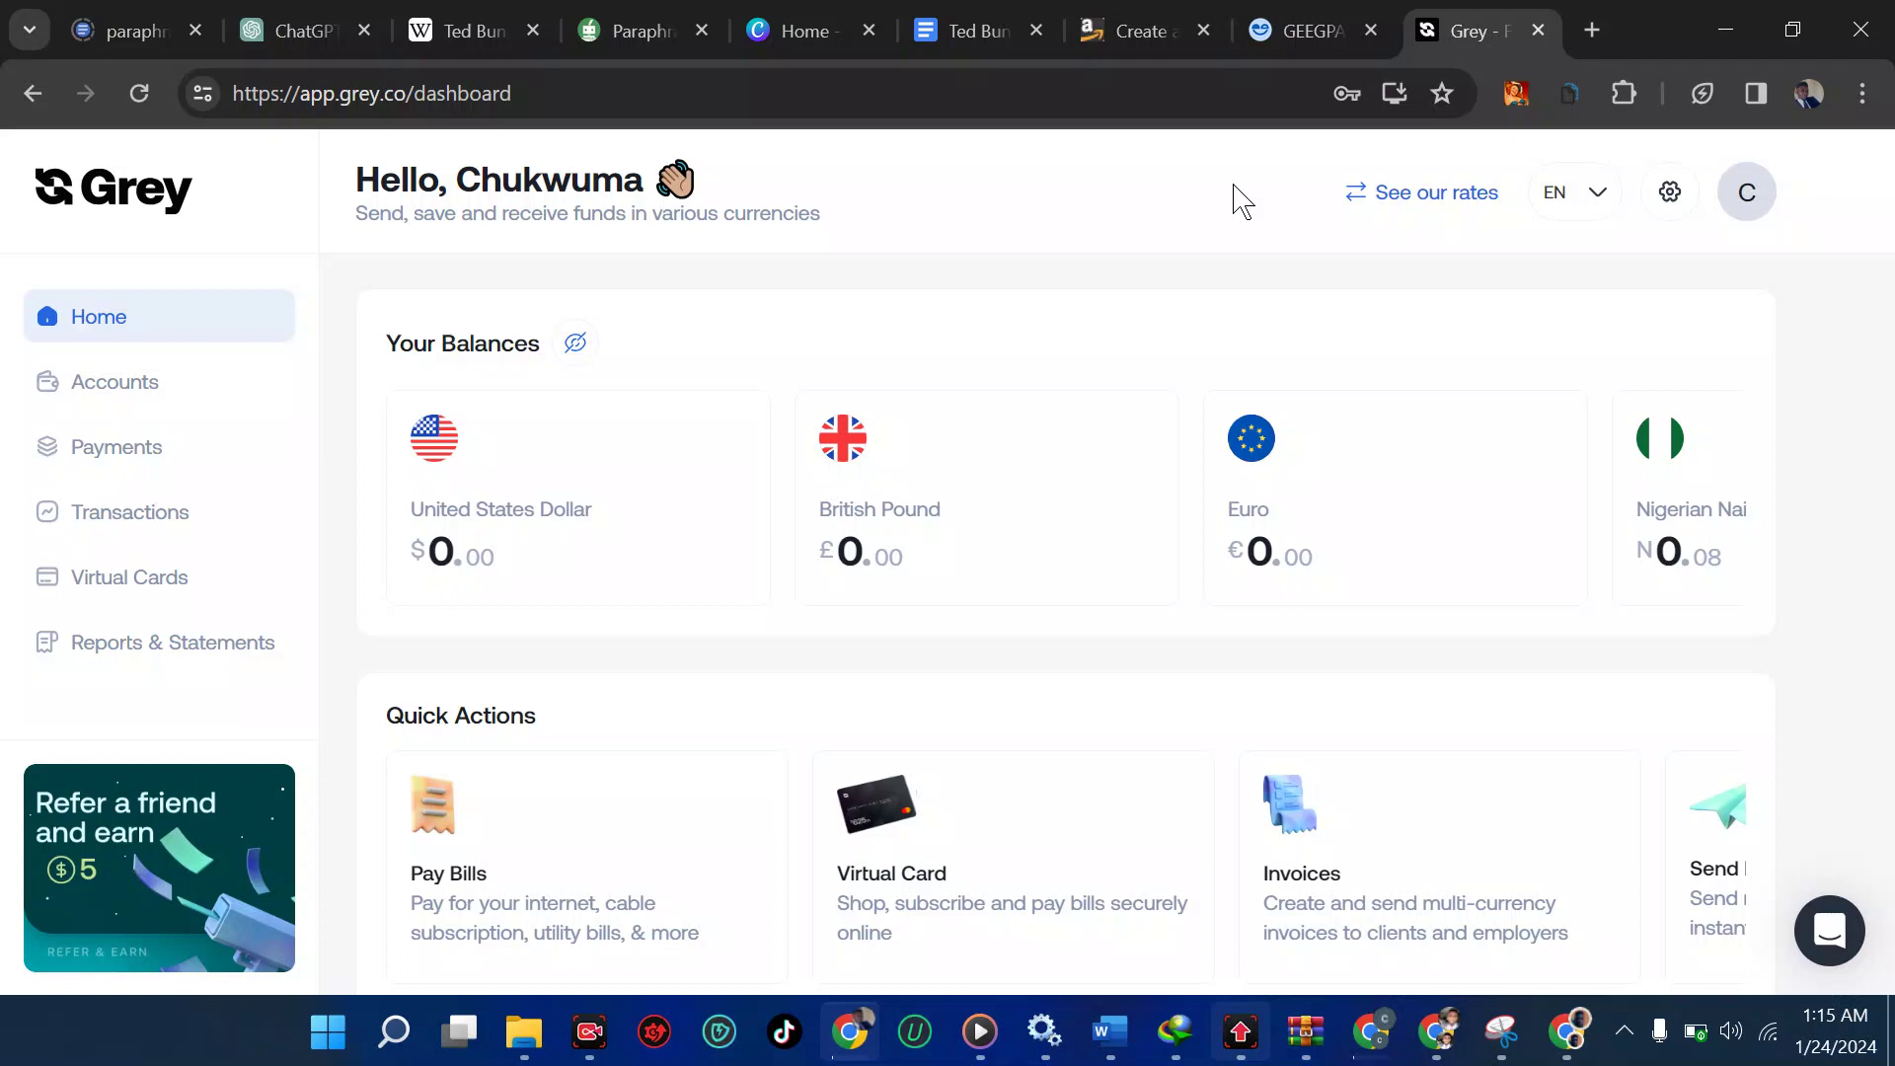
left_click(1313, 30)
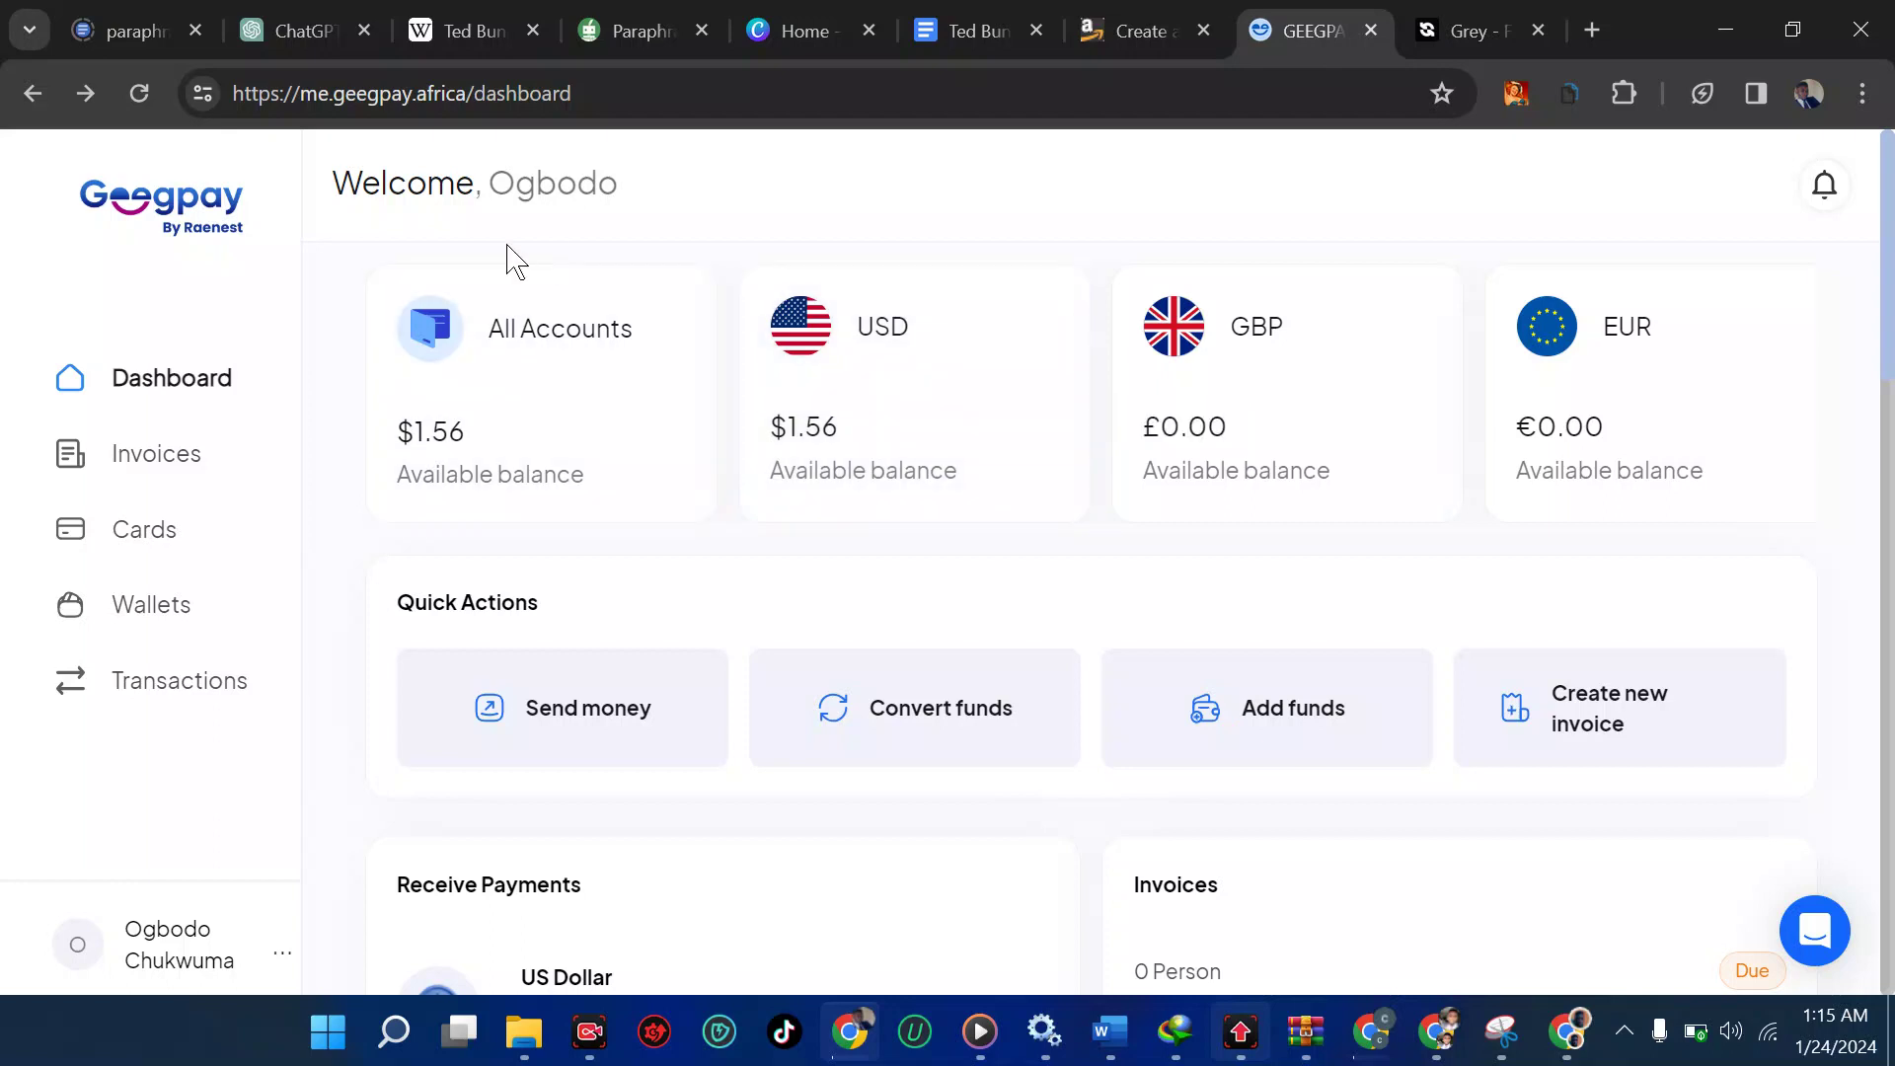
Step: Switch to Grey and view the list of today's exchange rates, closing it after reading
left_click(1427, 20)
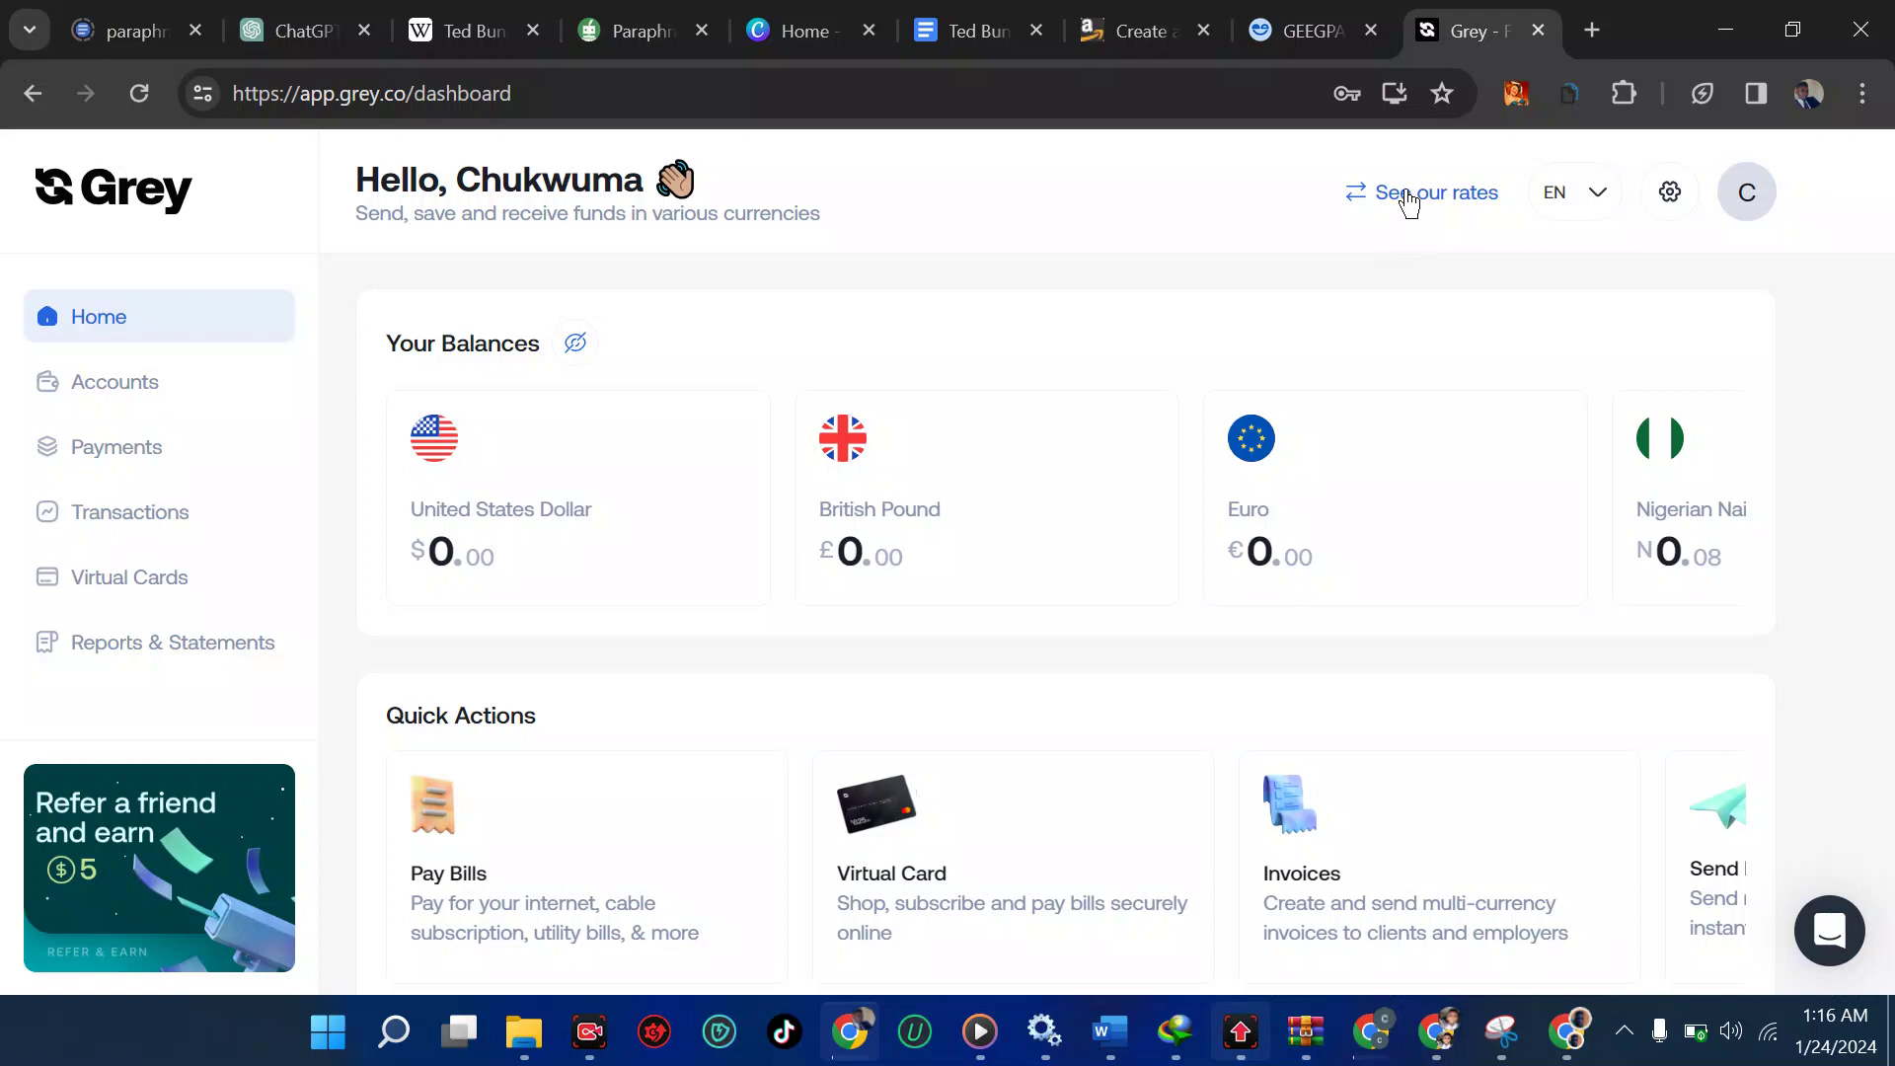
left_click(1407, 193)
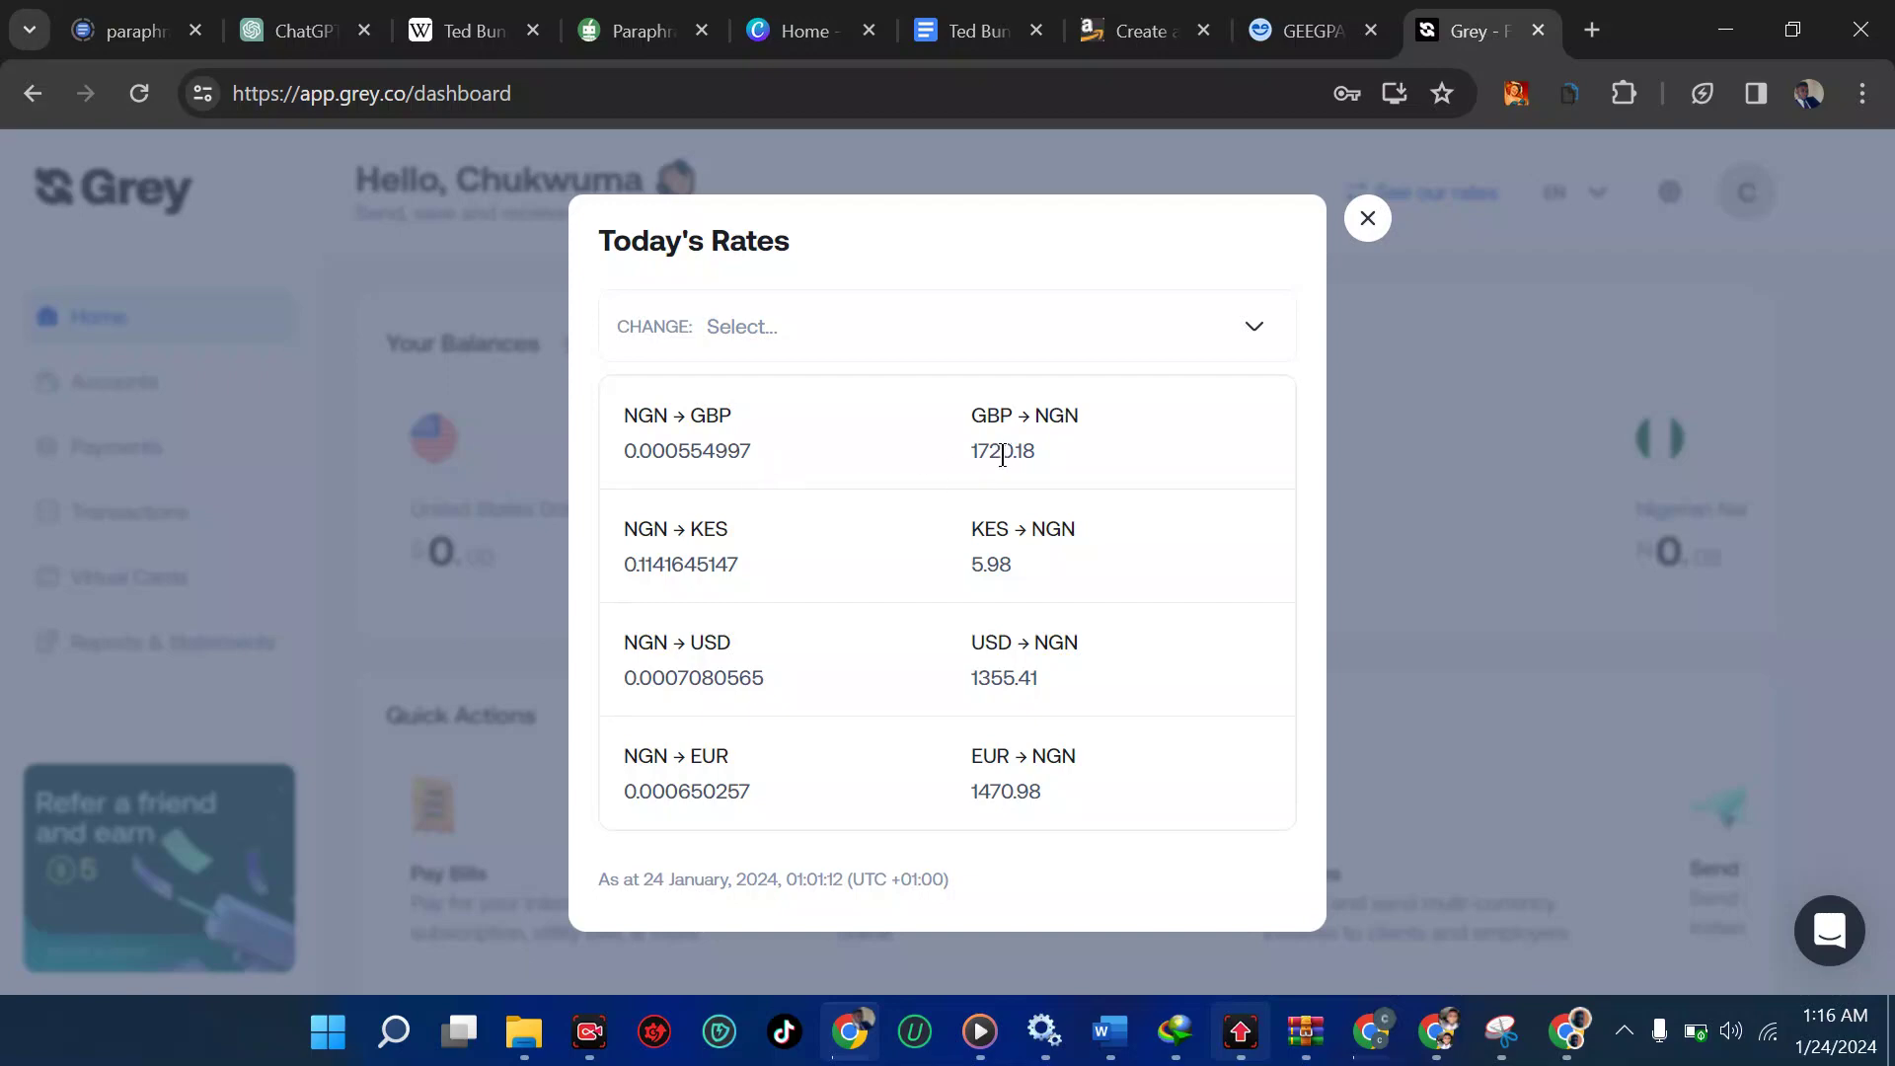
left_click(1368, 218)
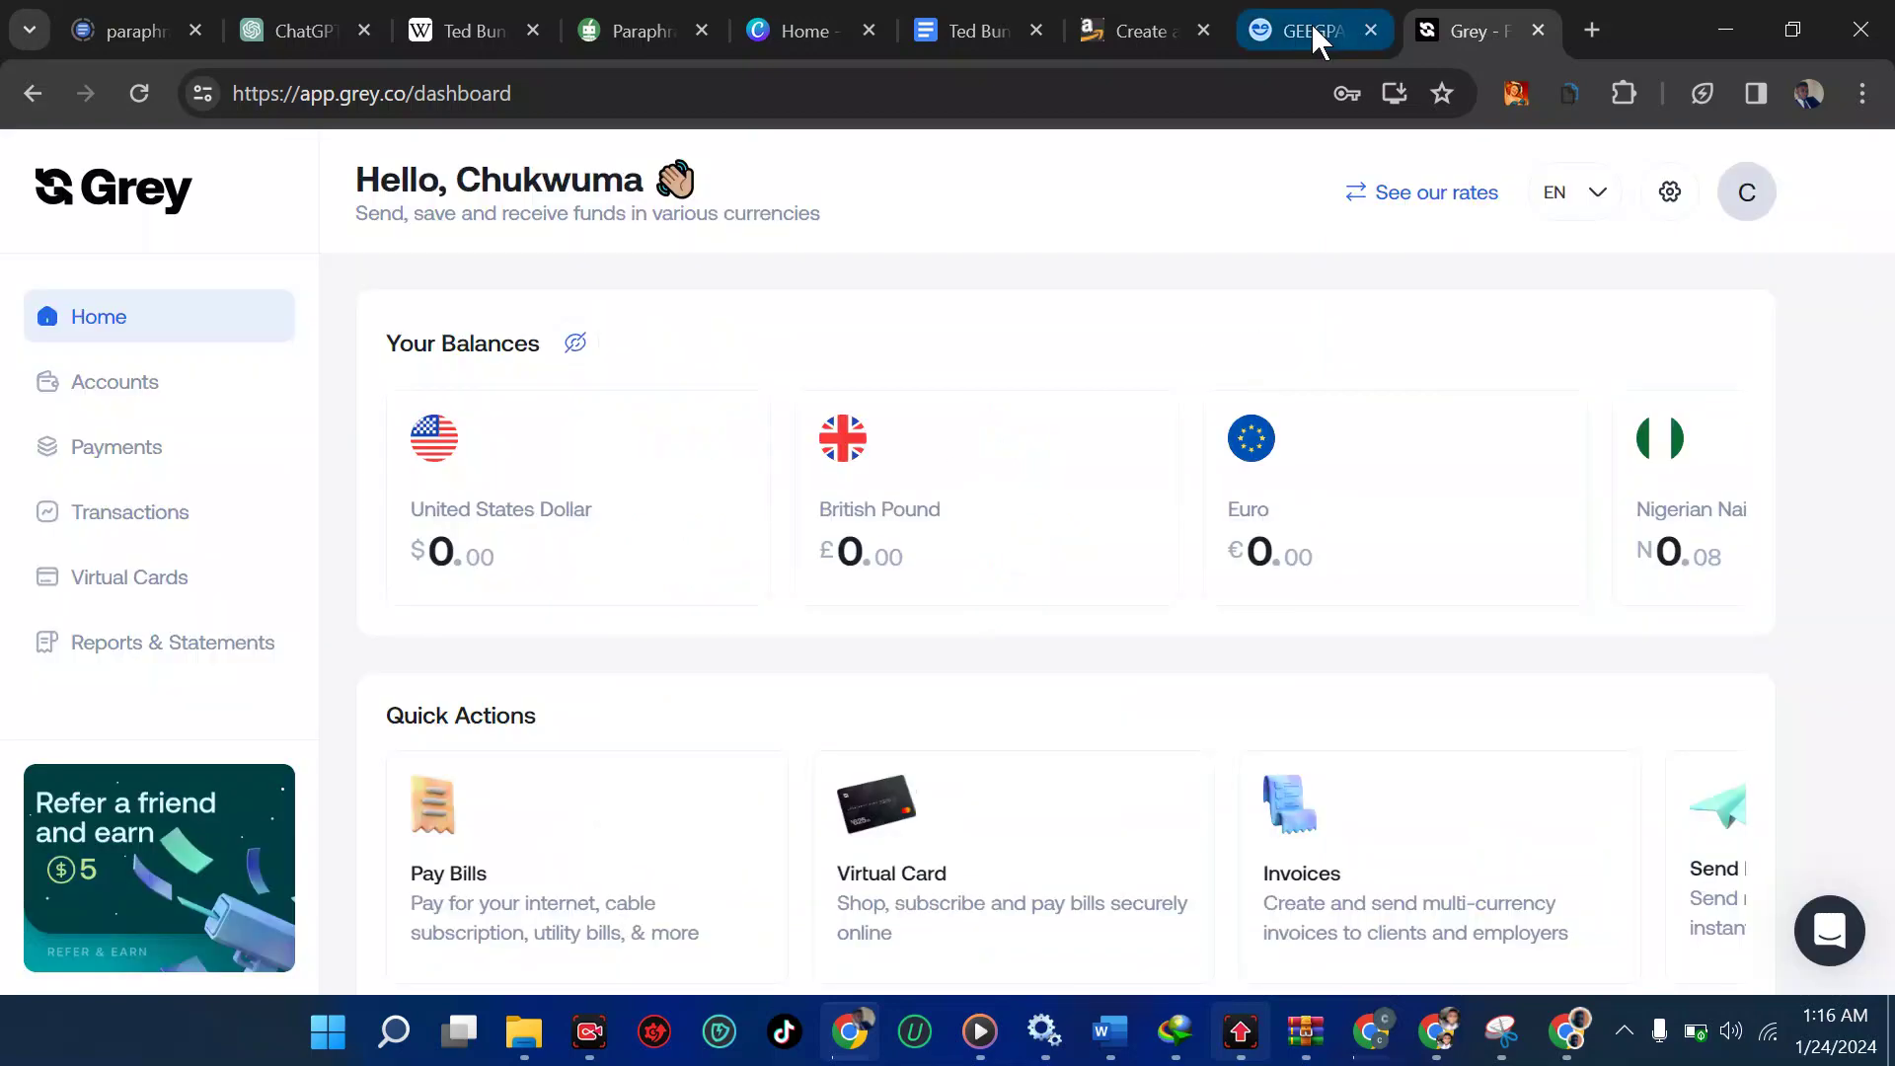
Step: Switch to Geegpay, view the GBP wallet's details, and start a funds conversion from that wallet
left_click(1311, 30)
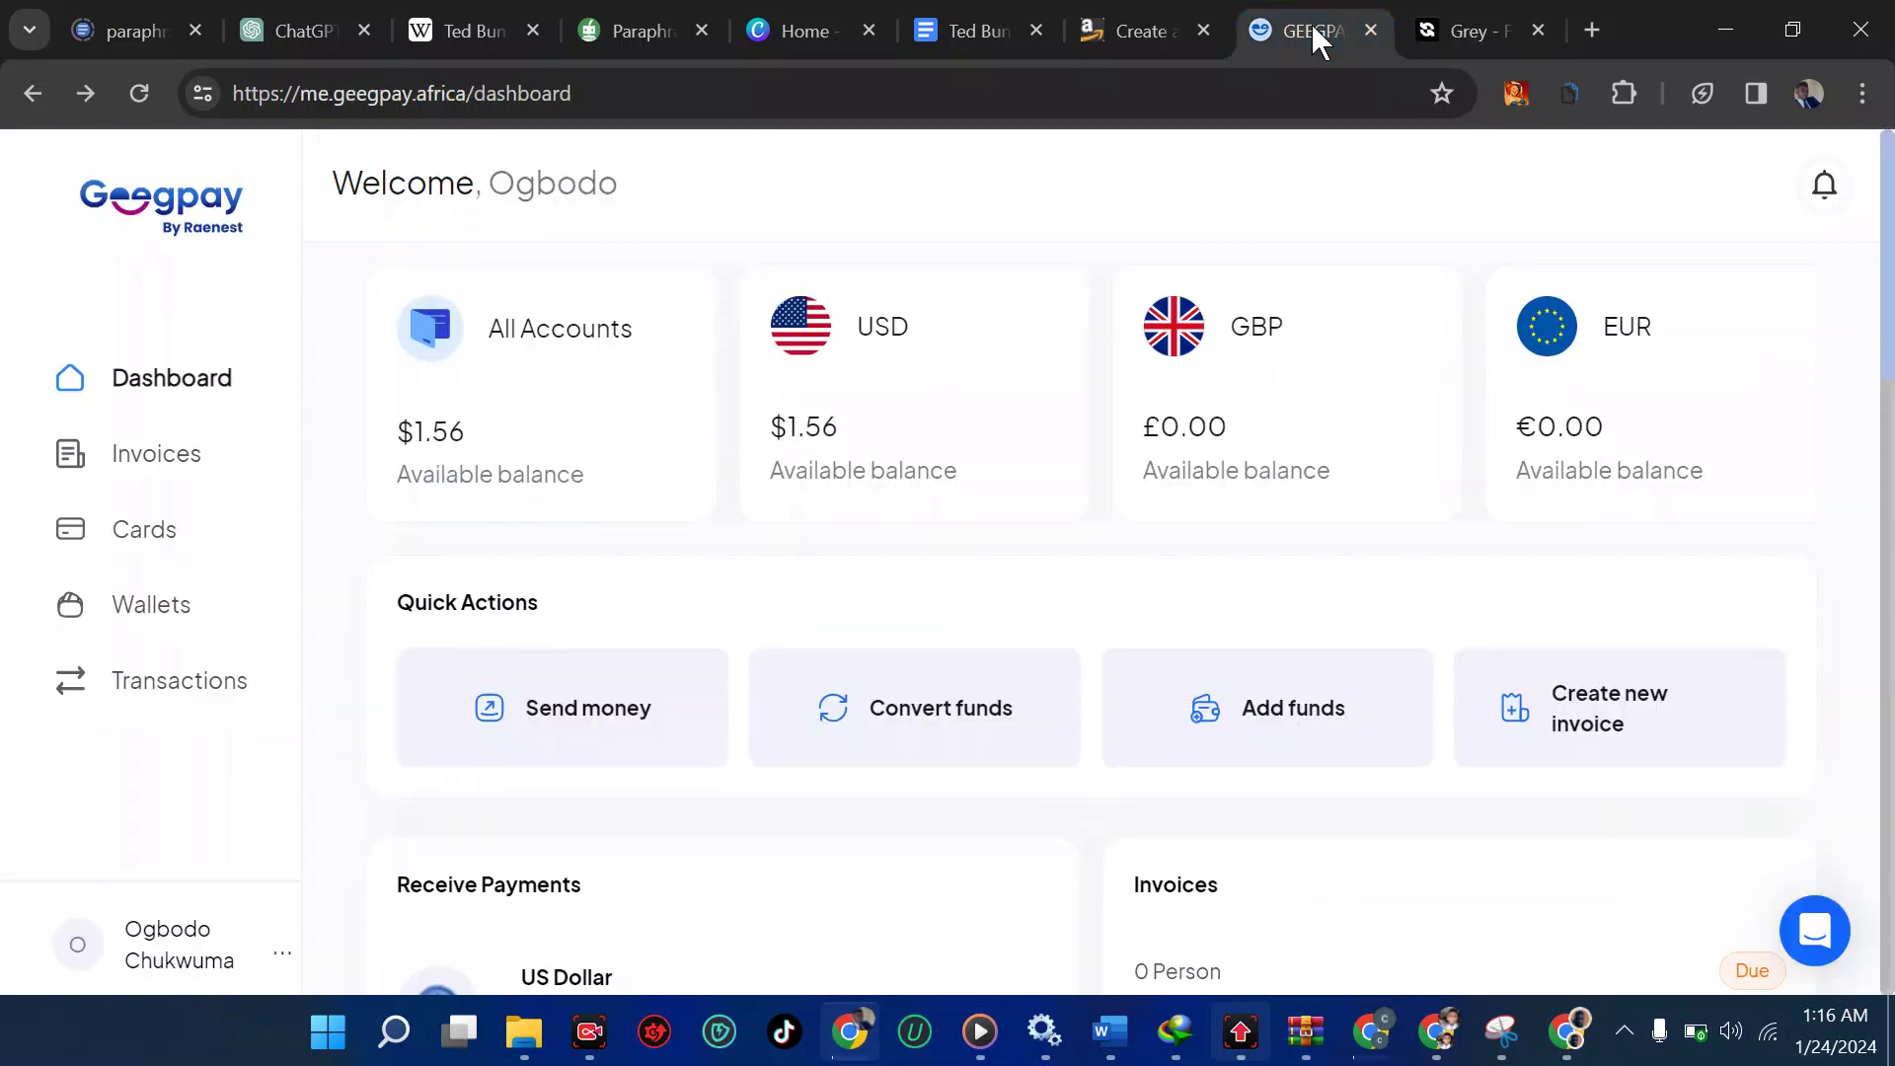
left_click(1268, 398)
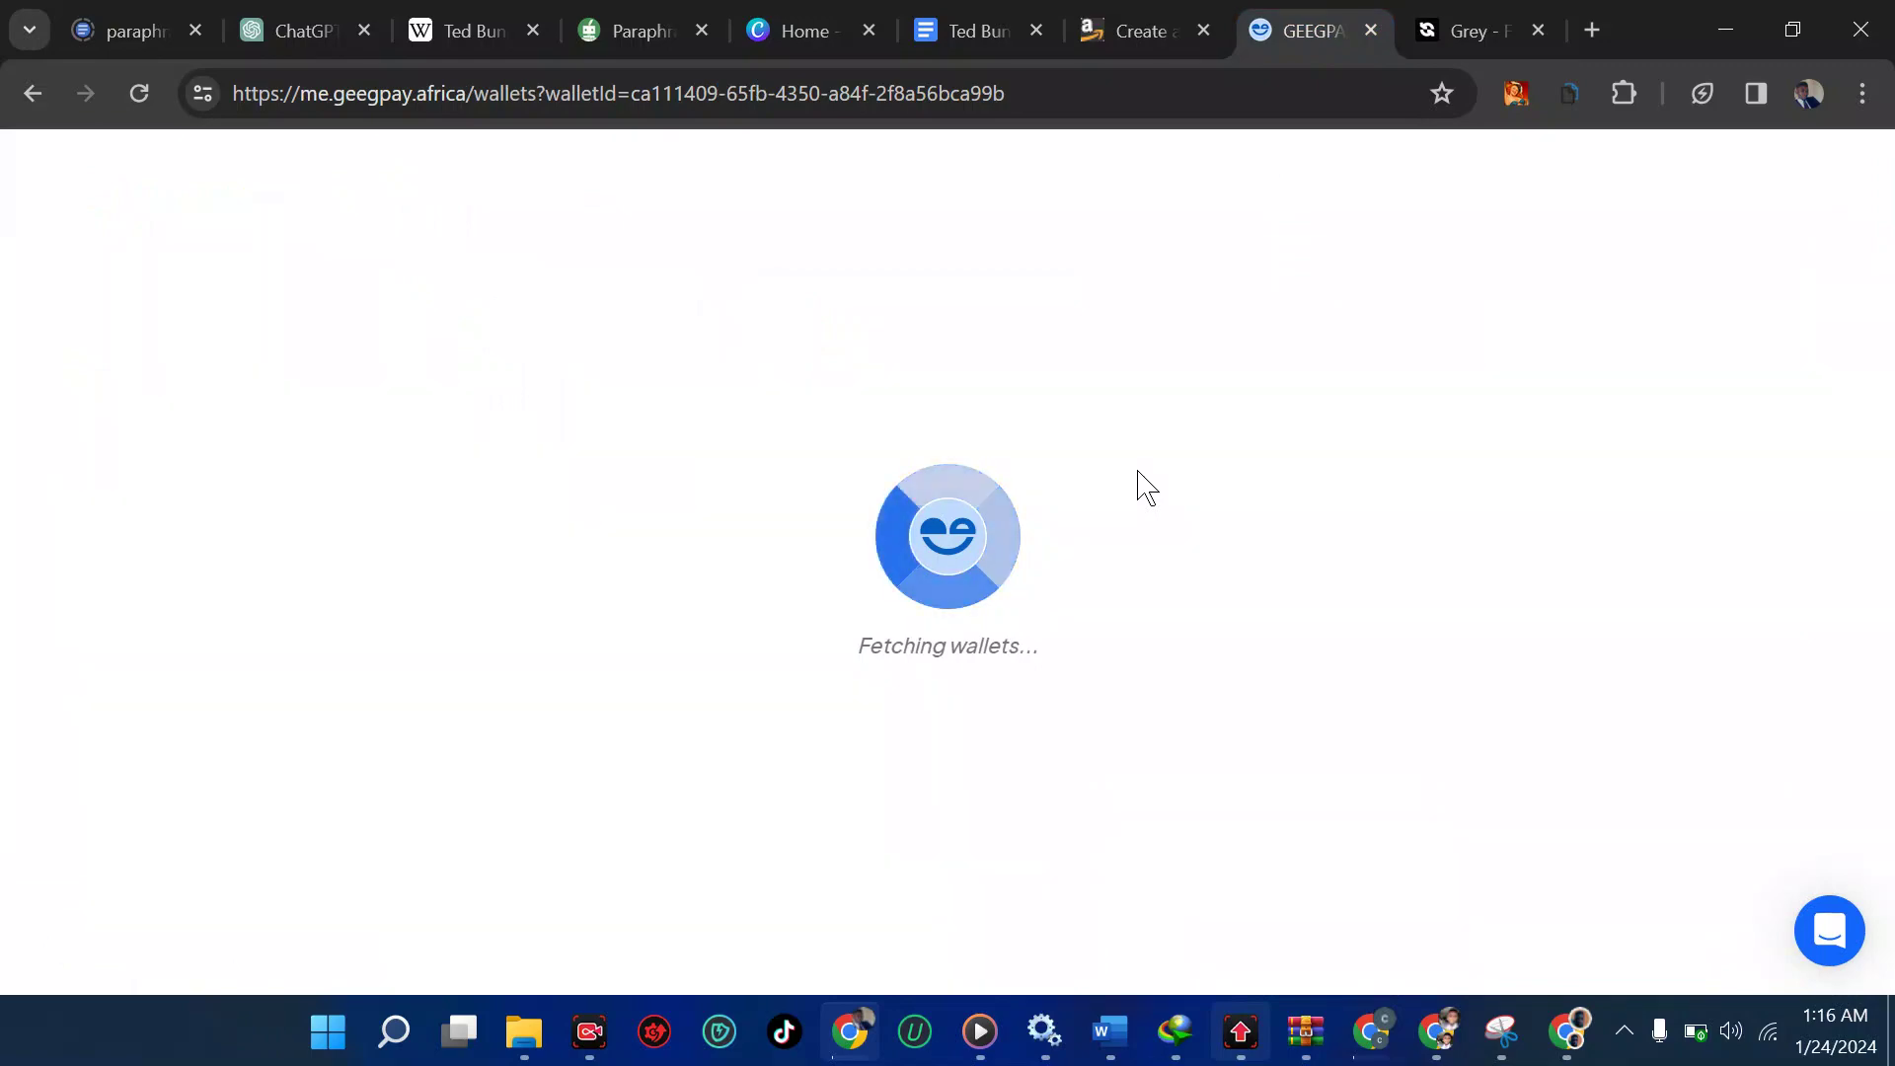
scroll(1145, 483, "down", 2)
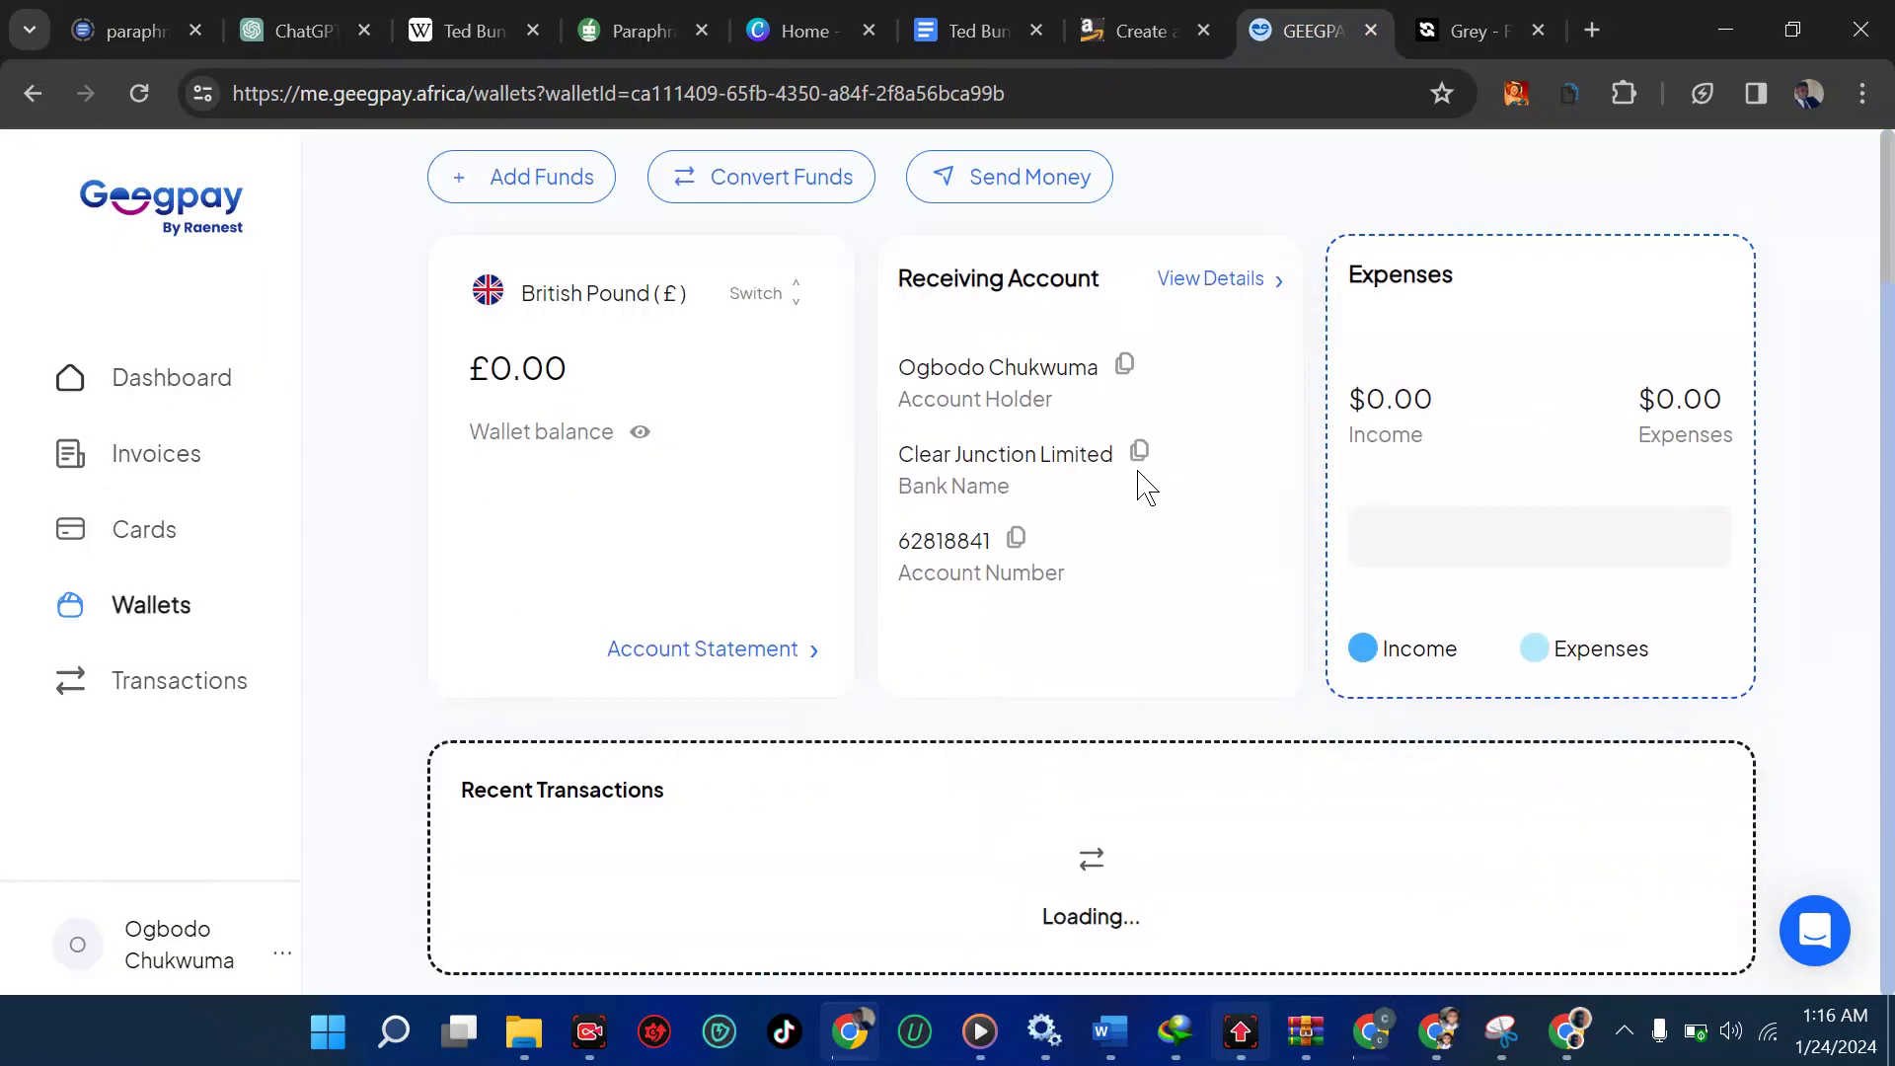
scroll(1145, 484, "up", 2)
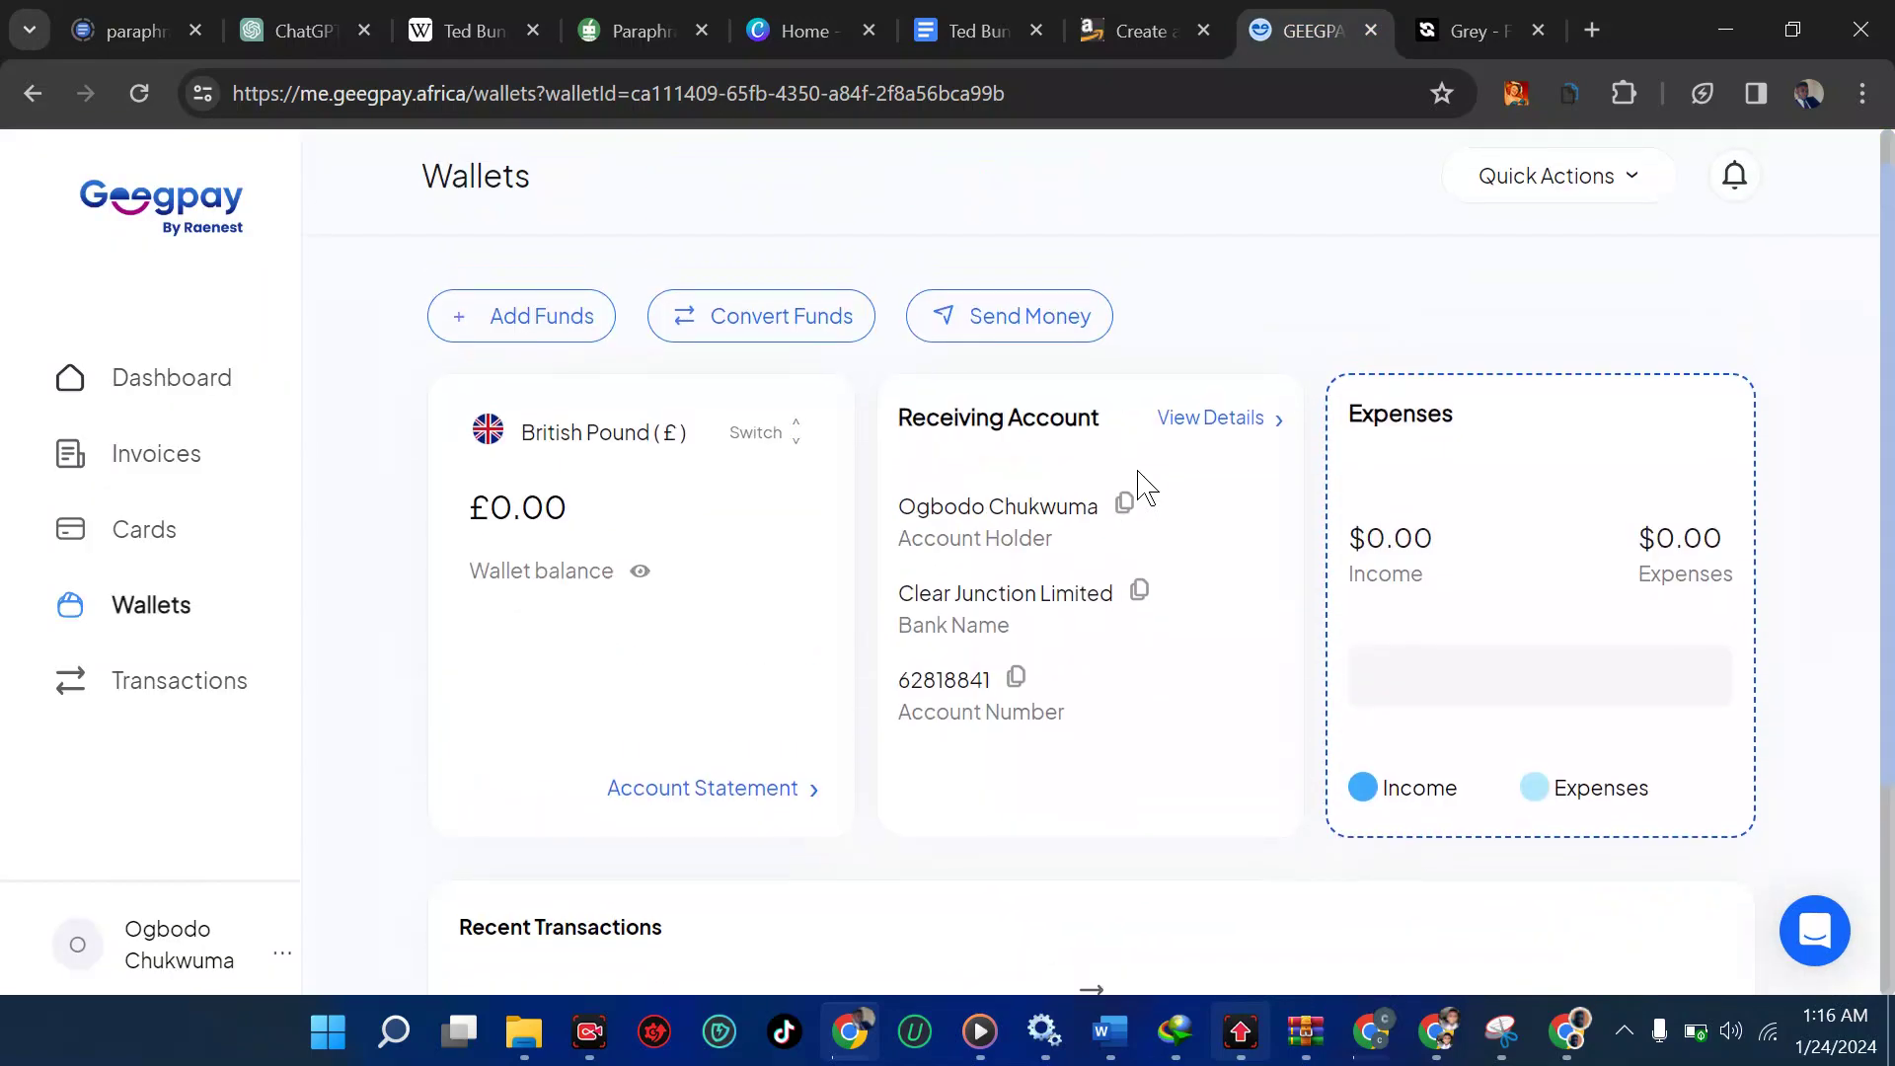
left_click(747, 326)
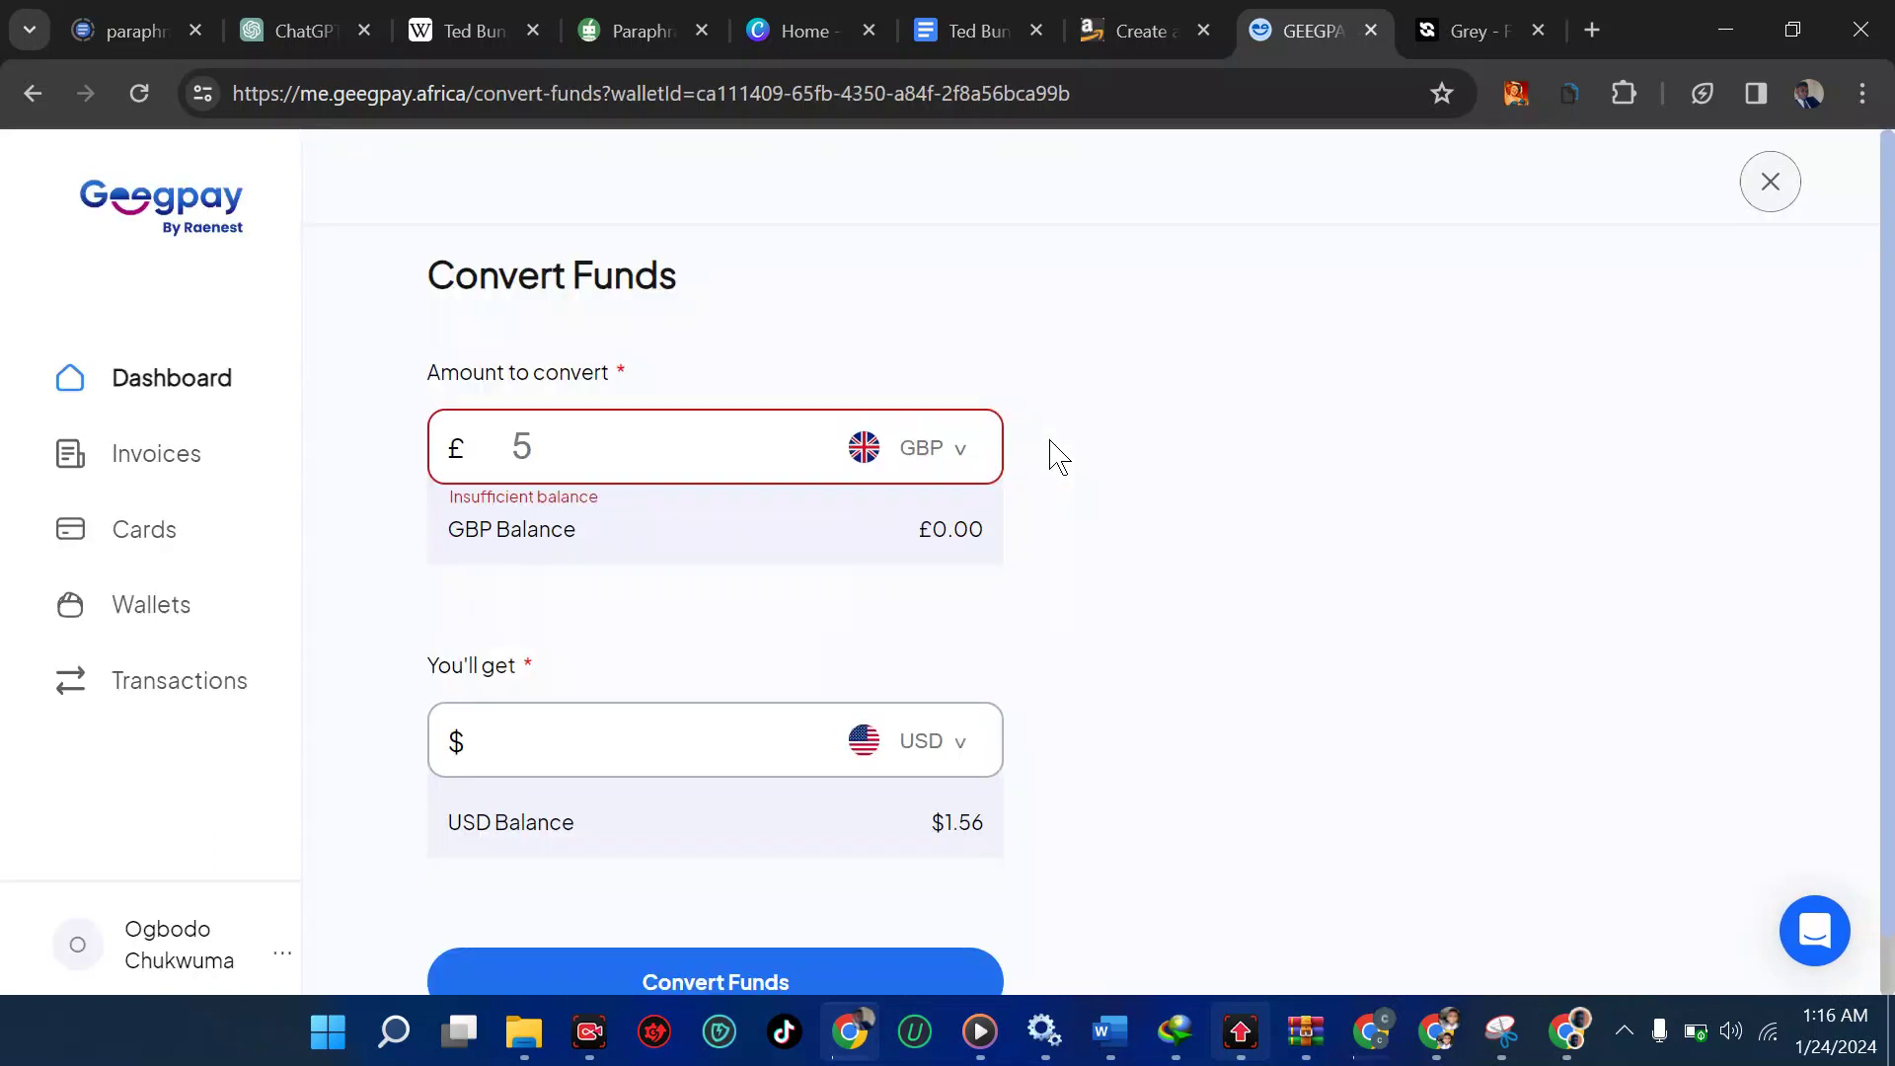
Step: Set the conversion amount to 1 GBP and the receiving currency to Nigerian Naira to get the exchange rate
left_click(639, 454)
key("BackSpace")
type("1")
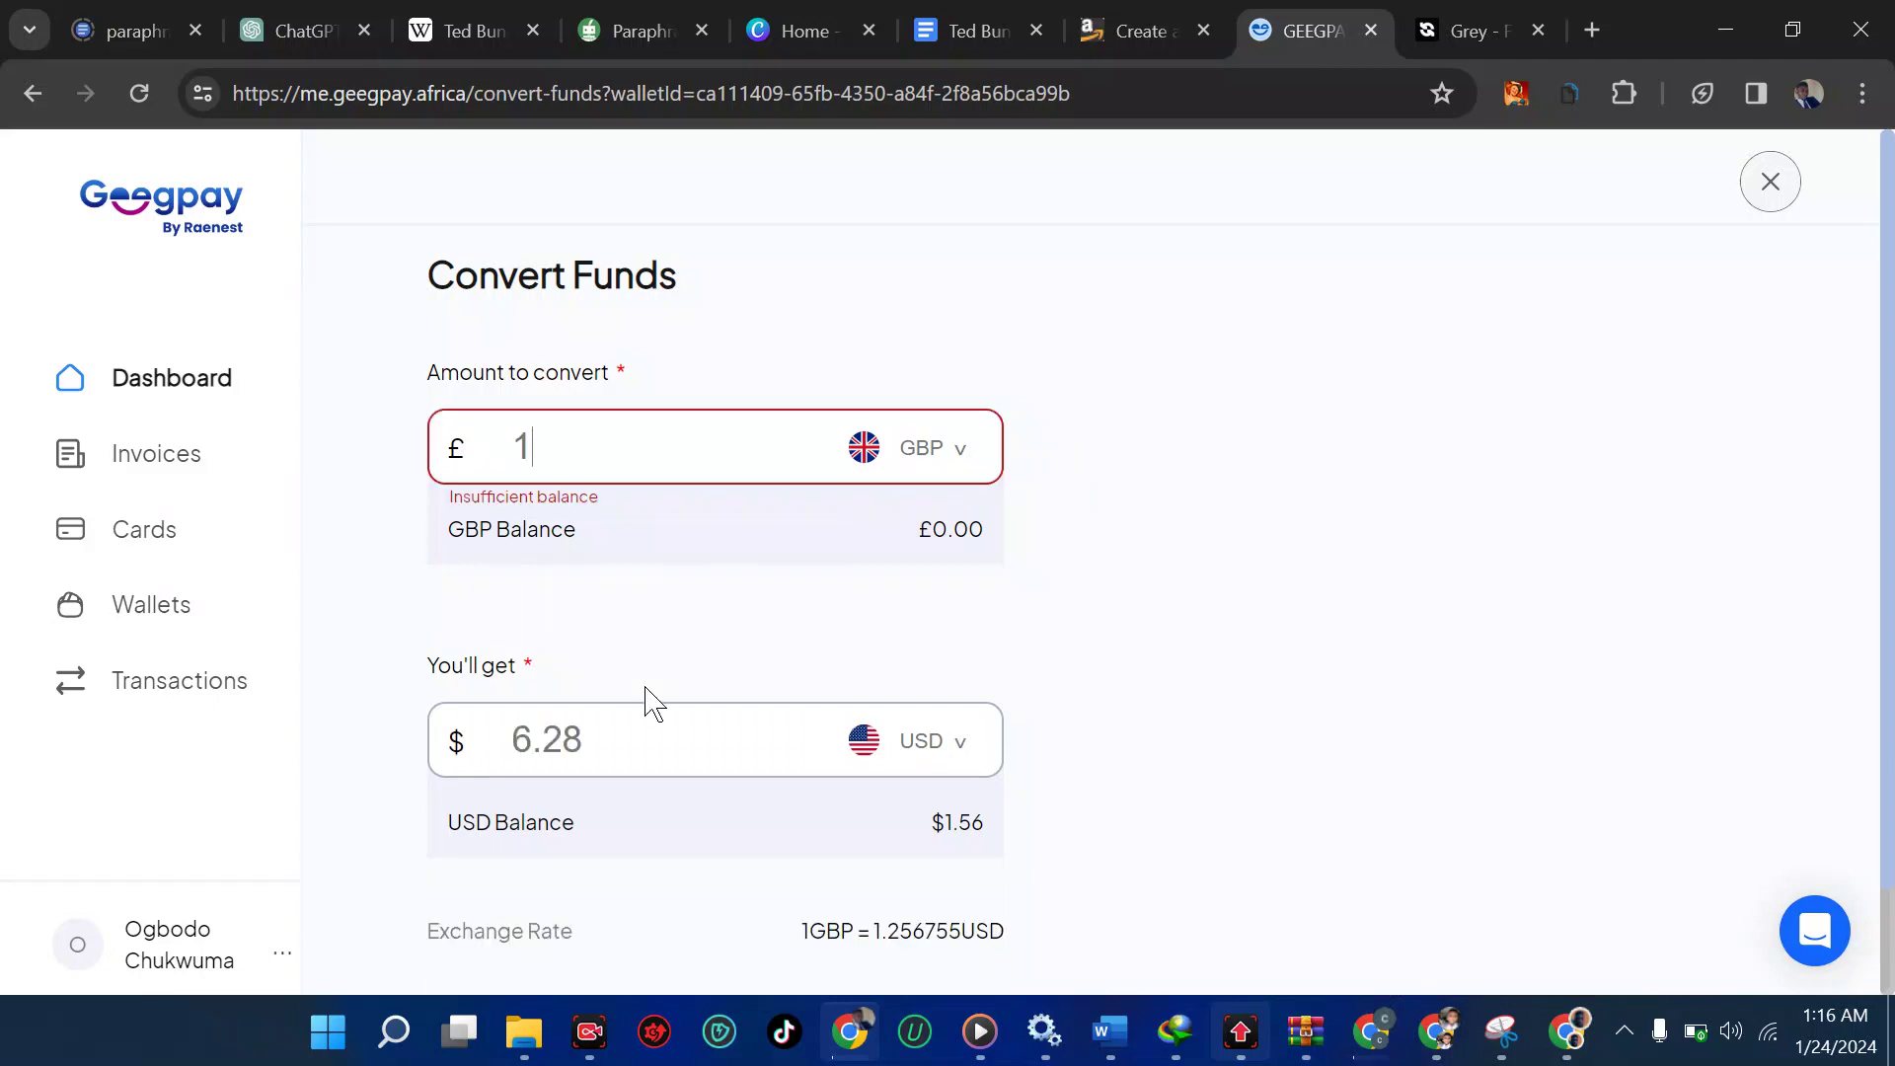
scroll(647, 703, "down", 1)
left_click(945, 624)
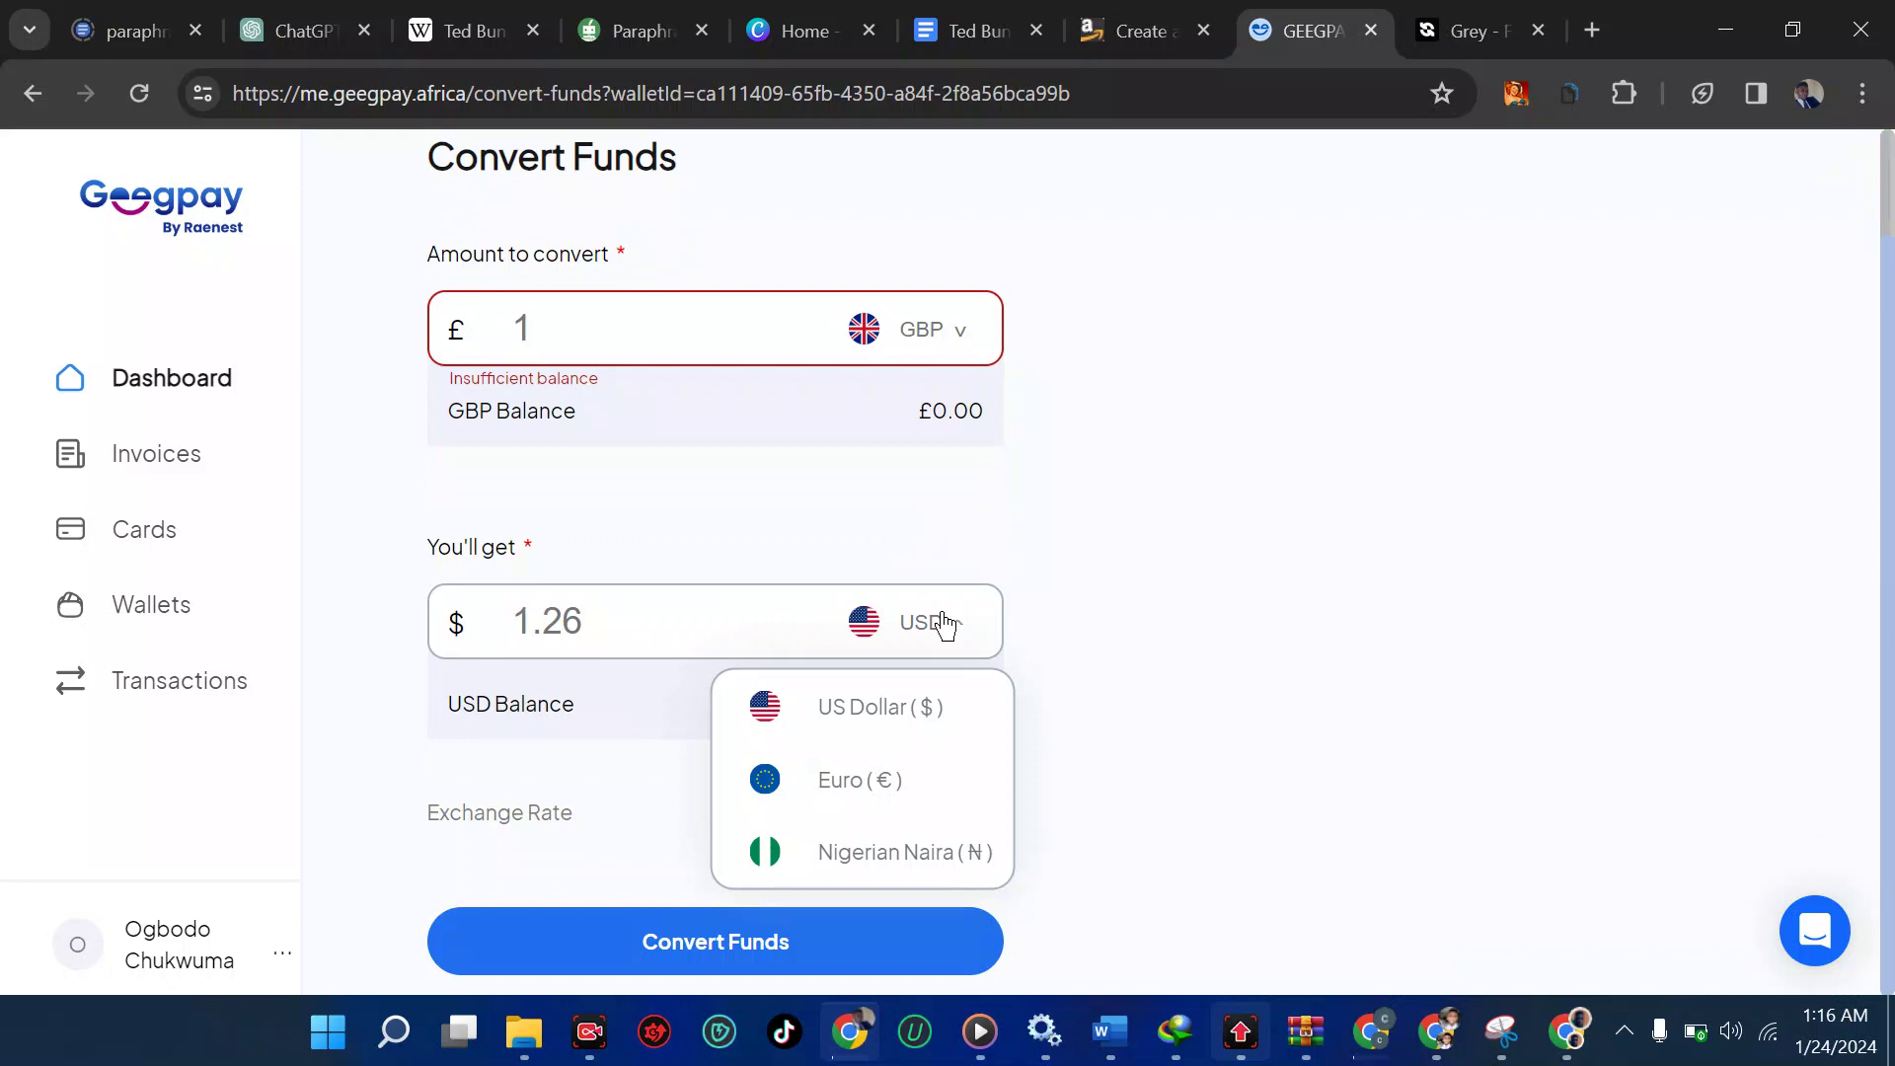
left_click(891, 855)
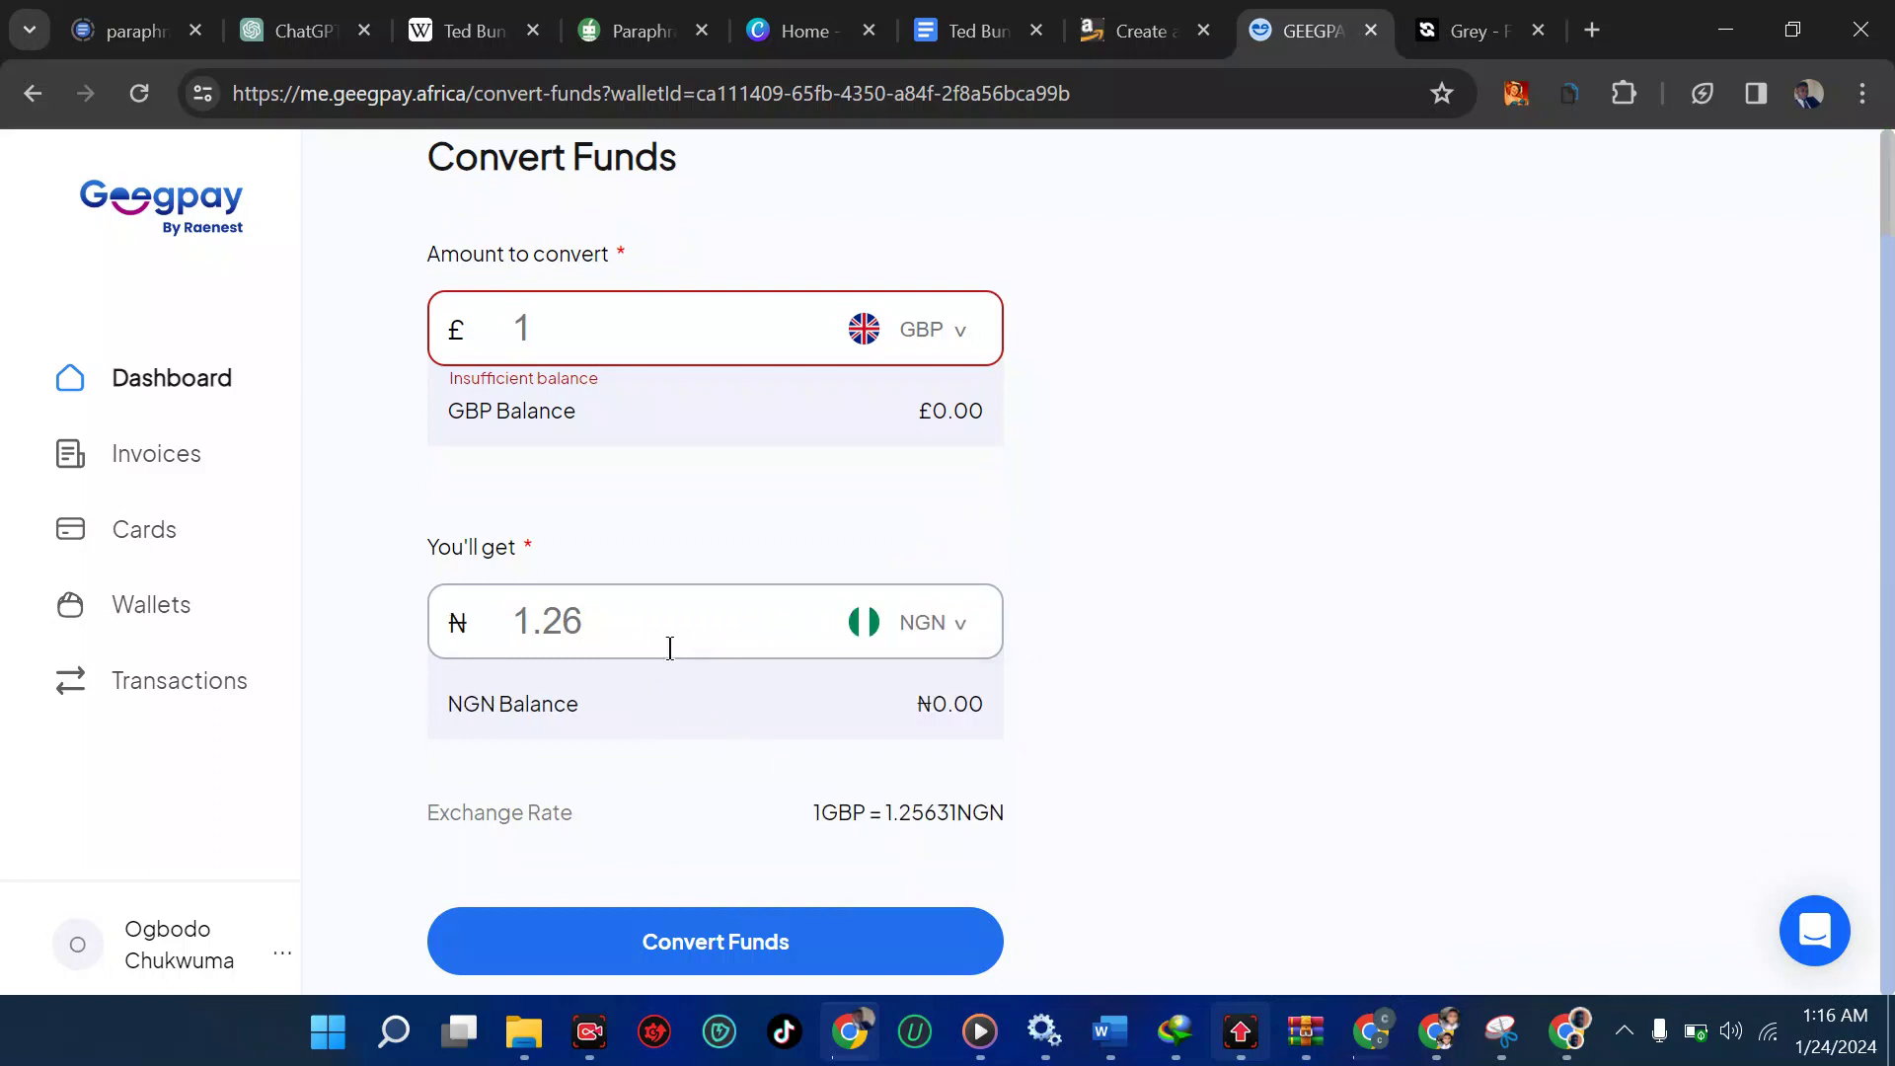
left_click(582, 339)
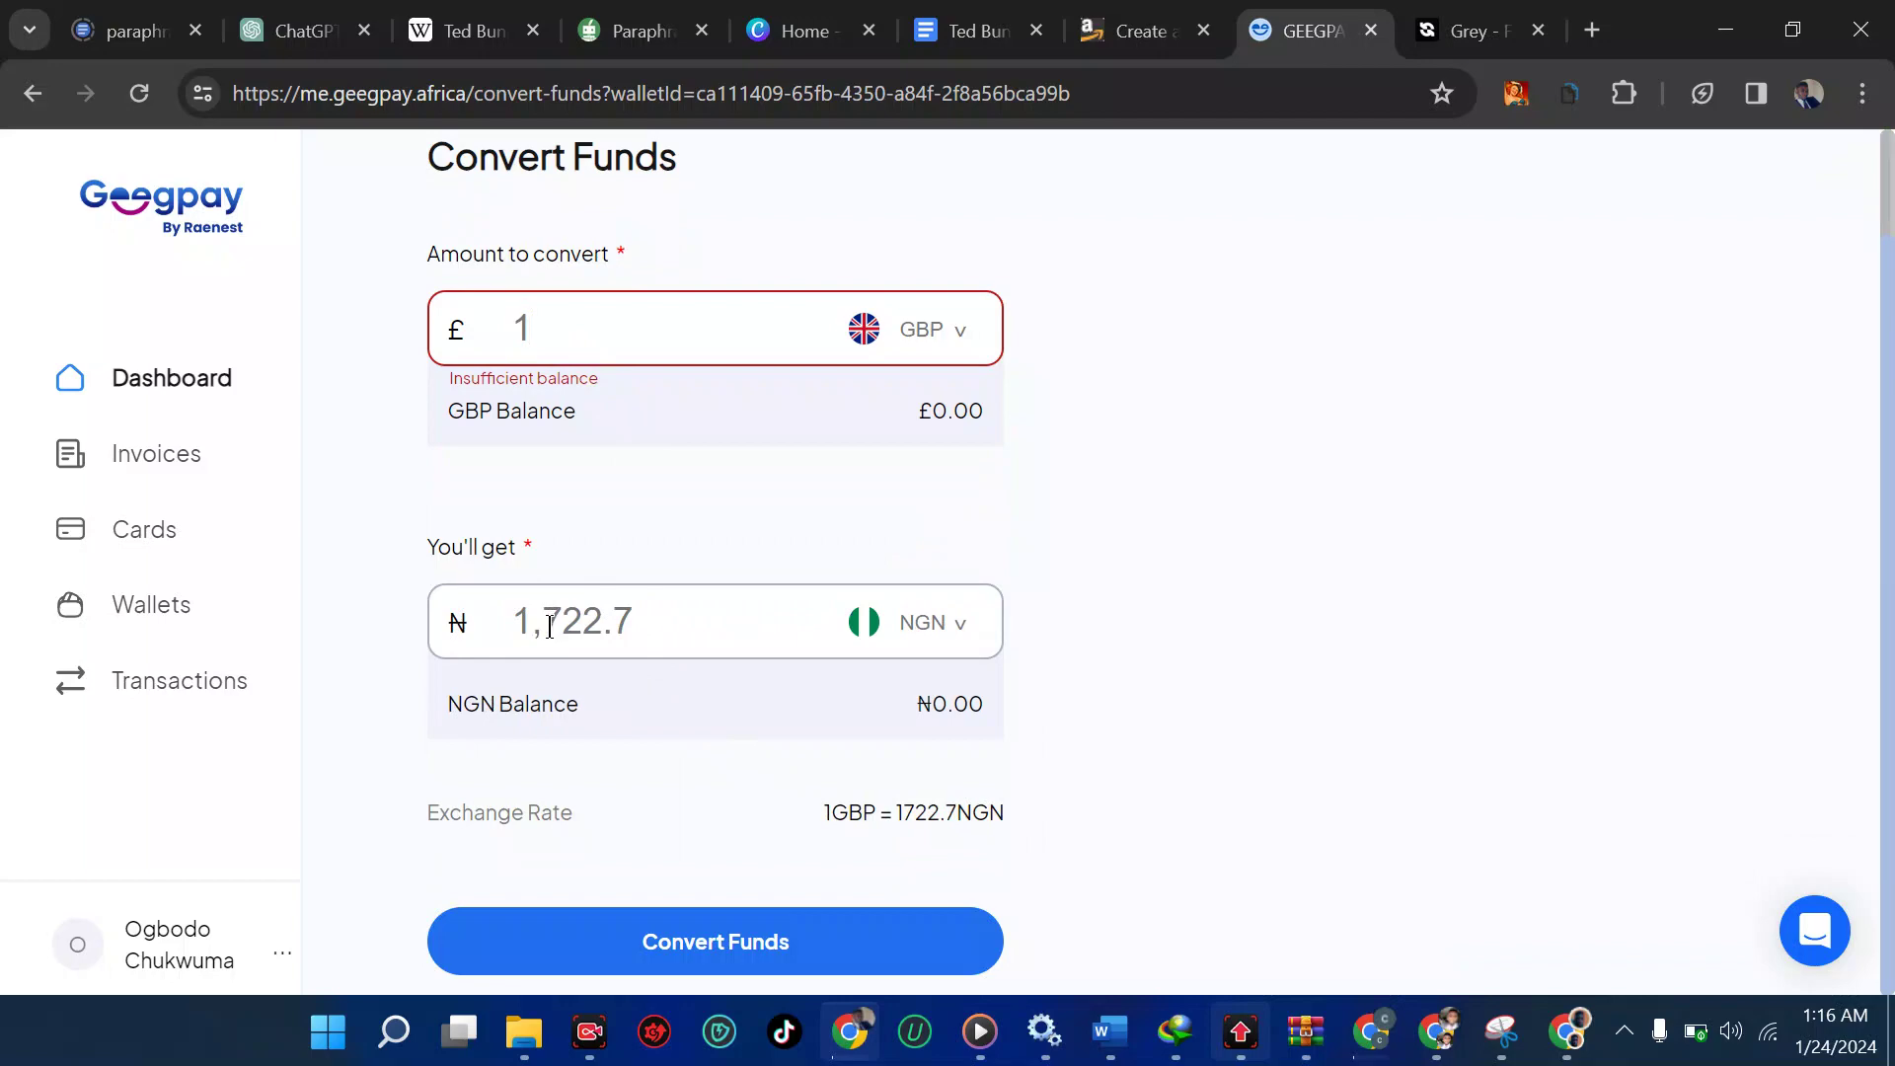
Step: Compare with the GBP to NGN rate in Grey's list of today's rates and close the list
left_click(1485, 28)
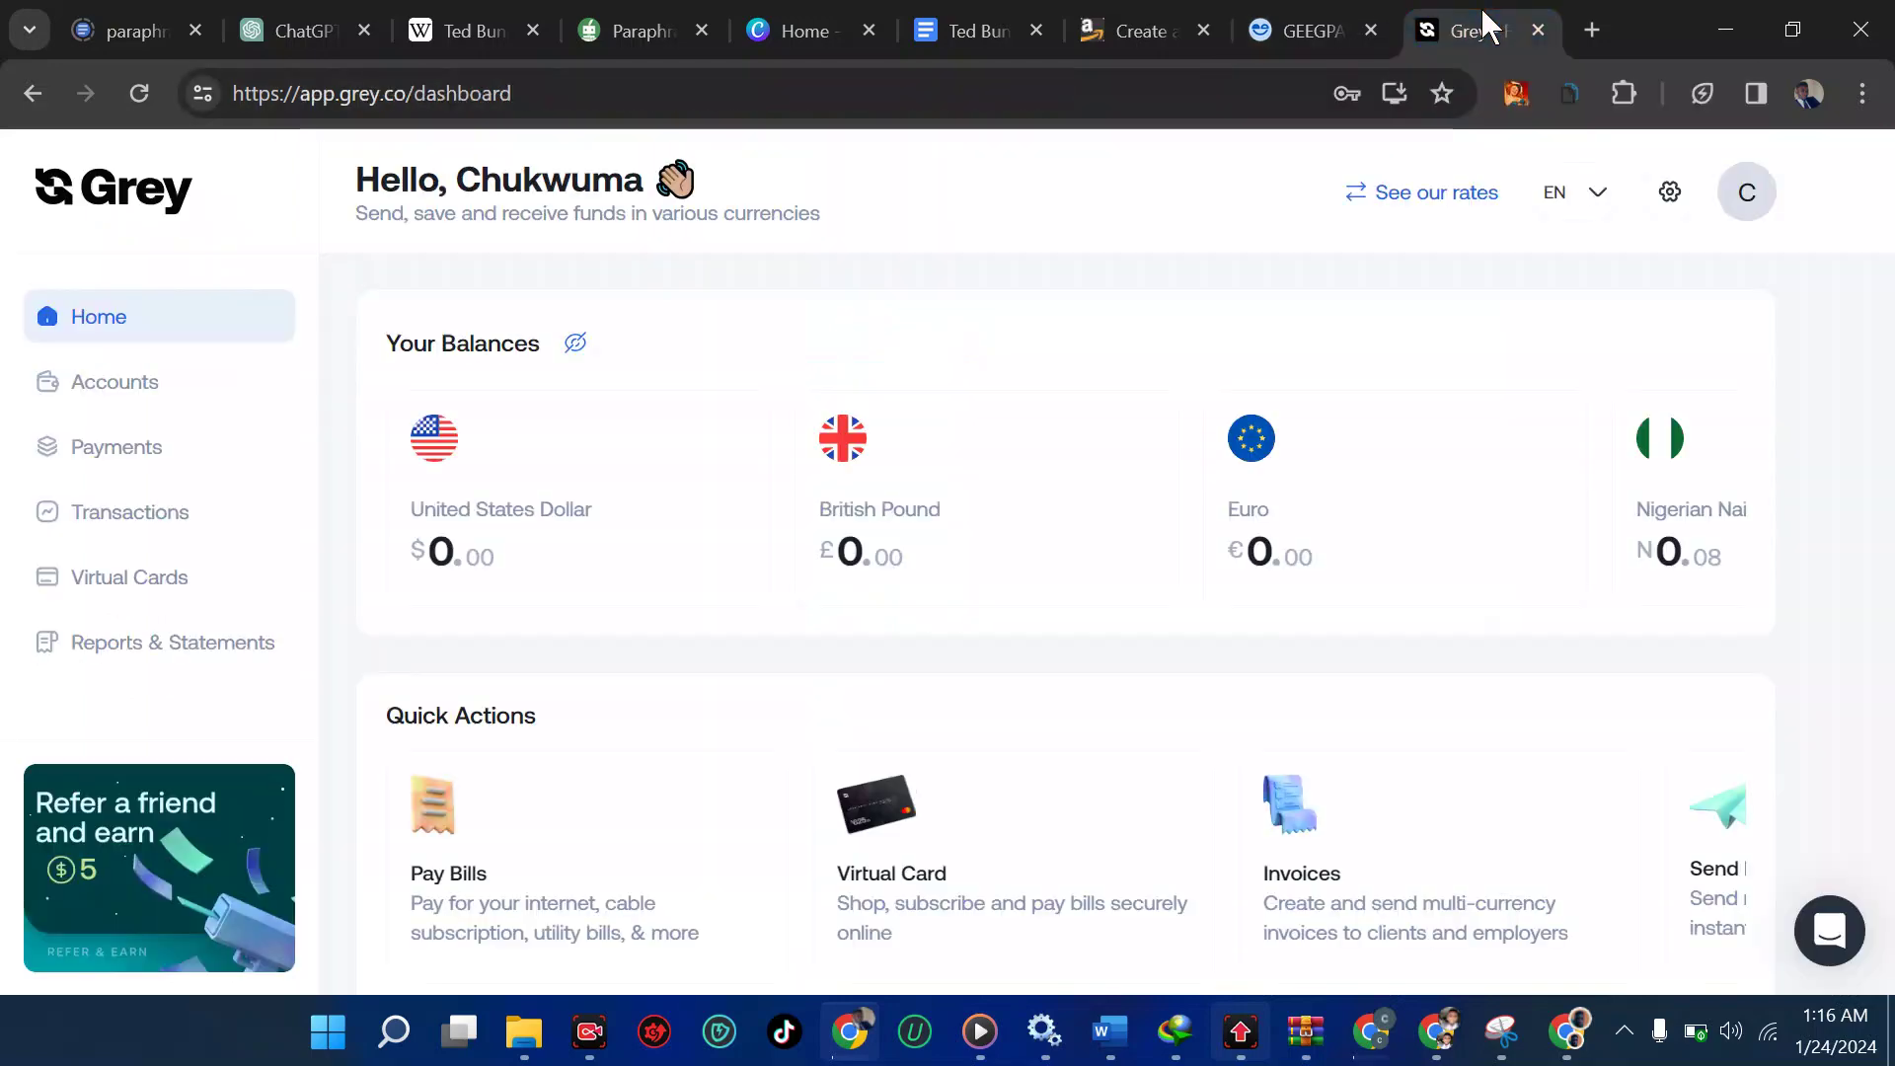
left_click(1419, 196)
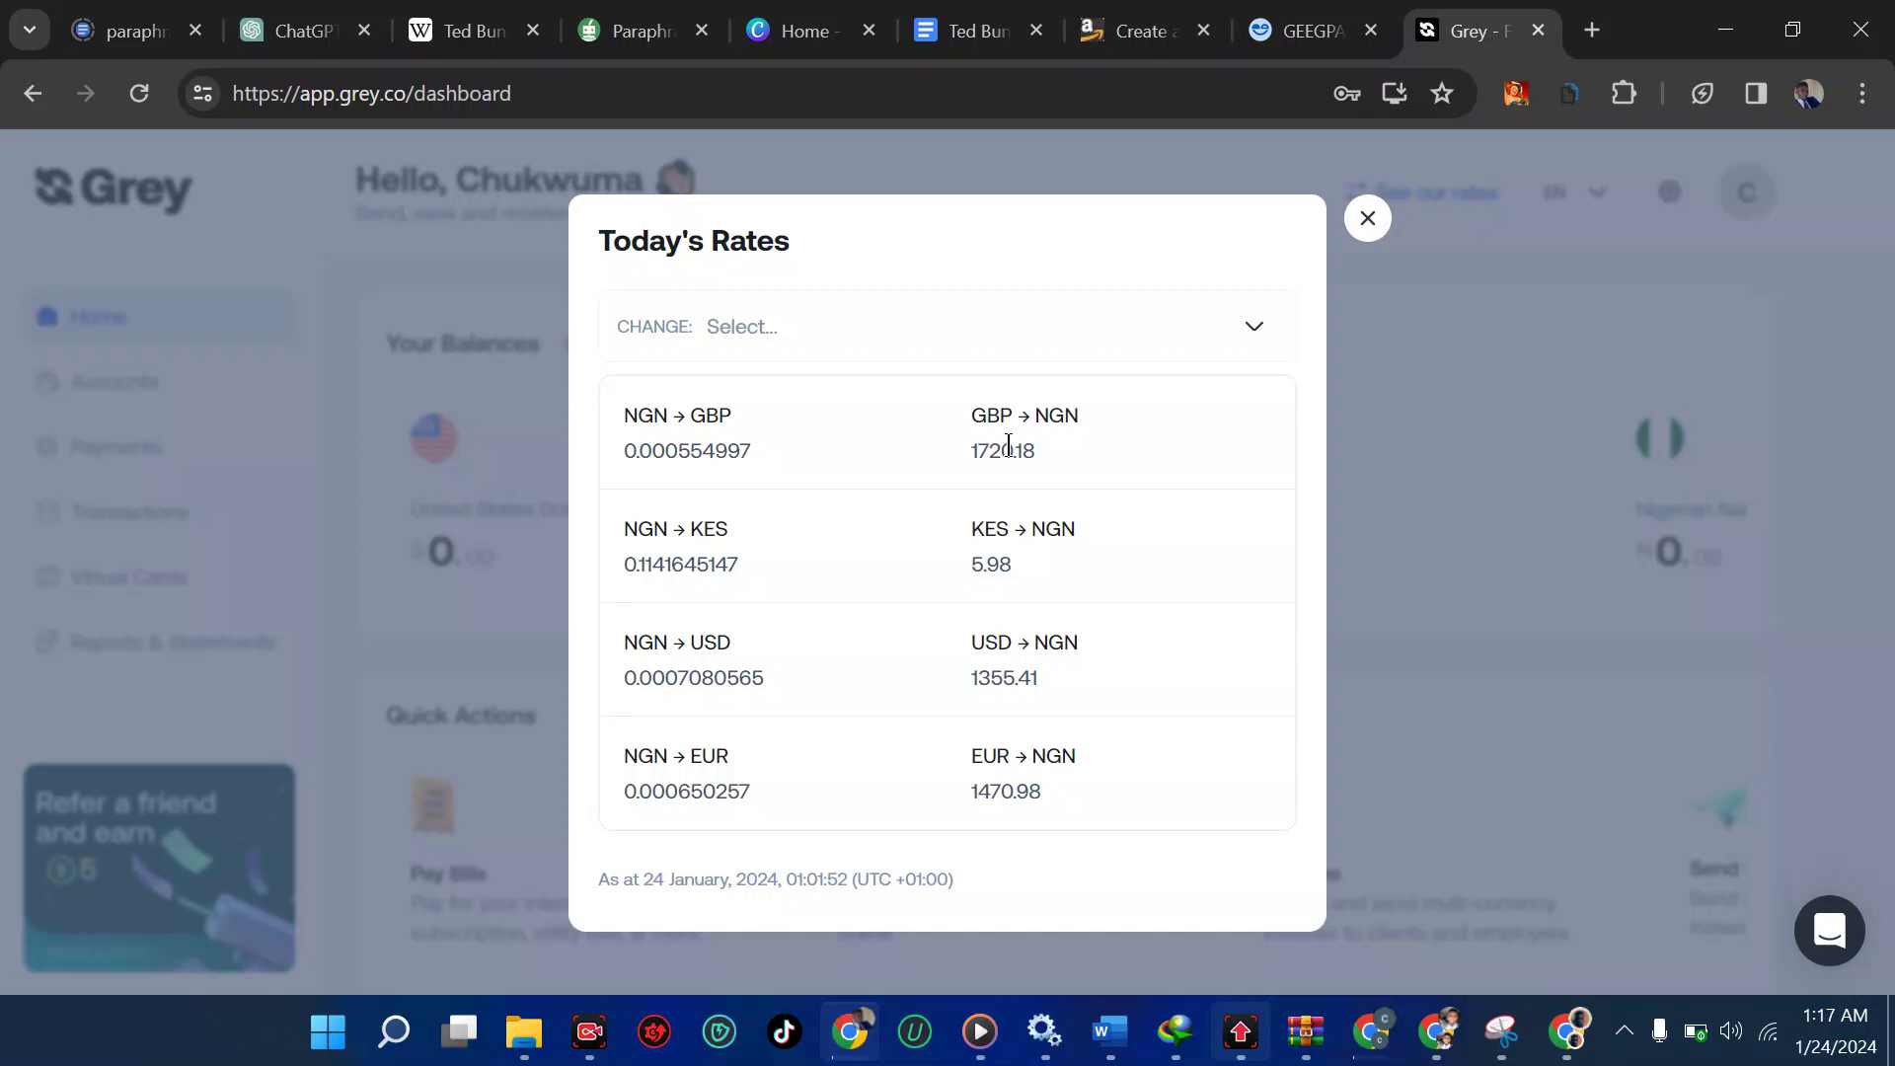
left_click(1366, 239)
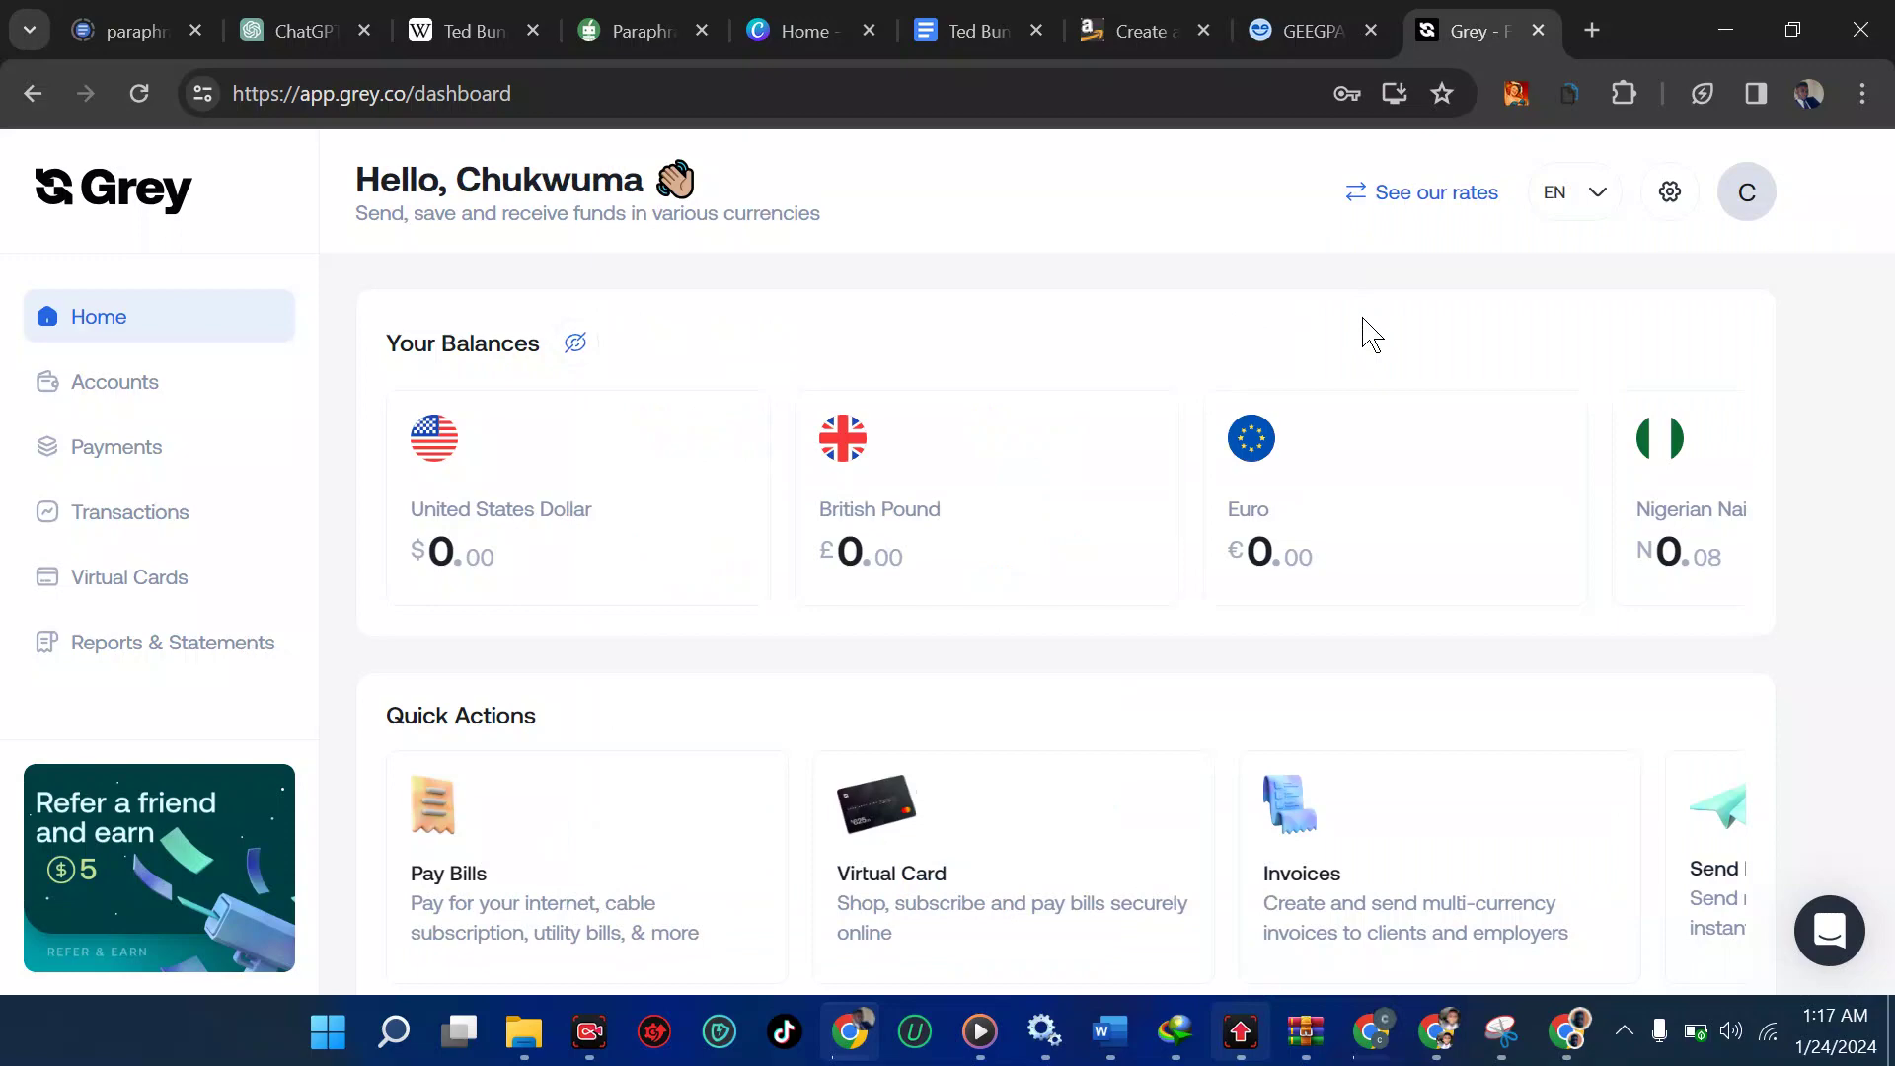
Step: Switch to KDP, open the account page, and examine the Author/Publisher Information and Getting Paid sections
left_click(1123, 30)
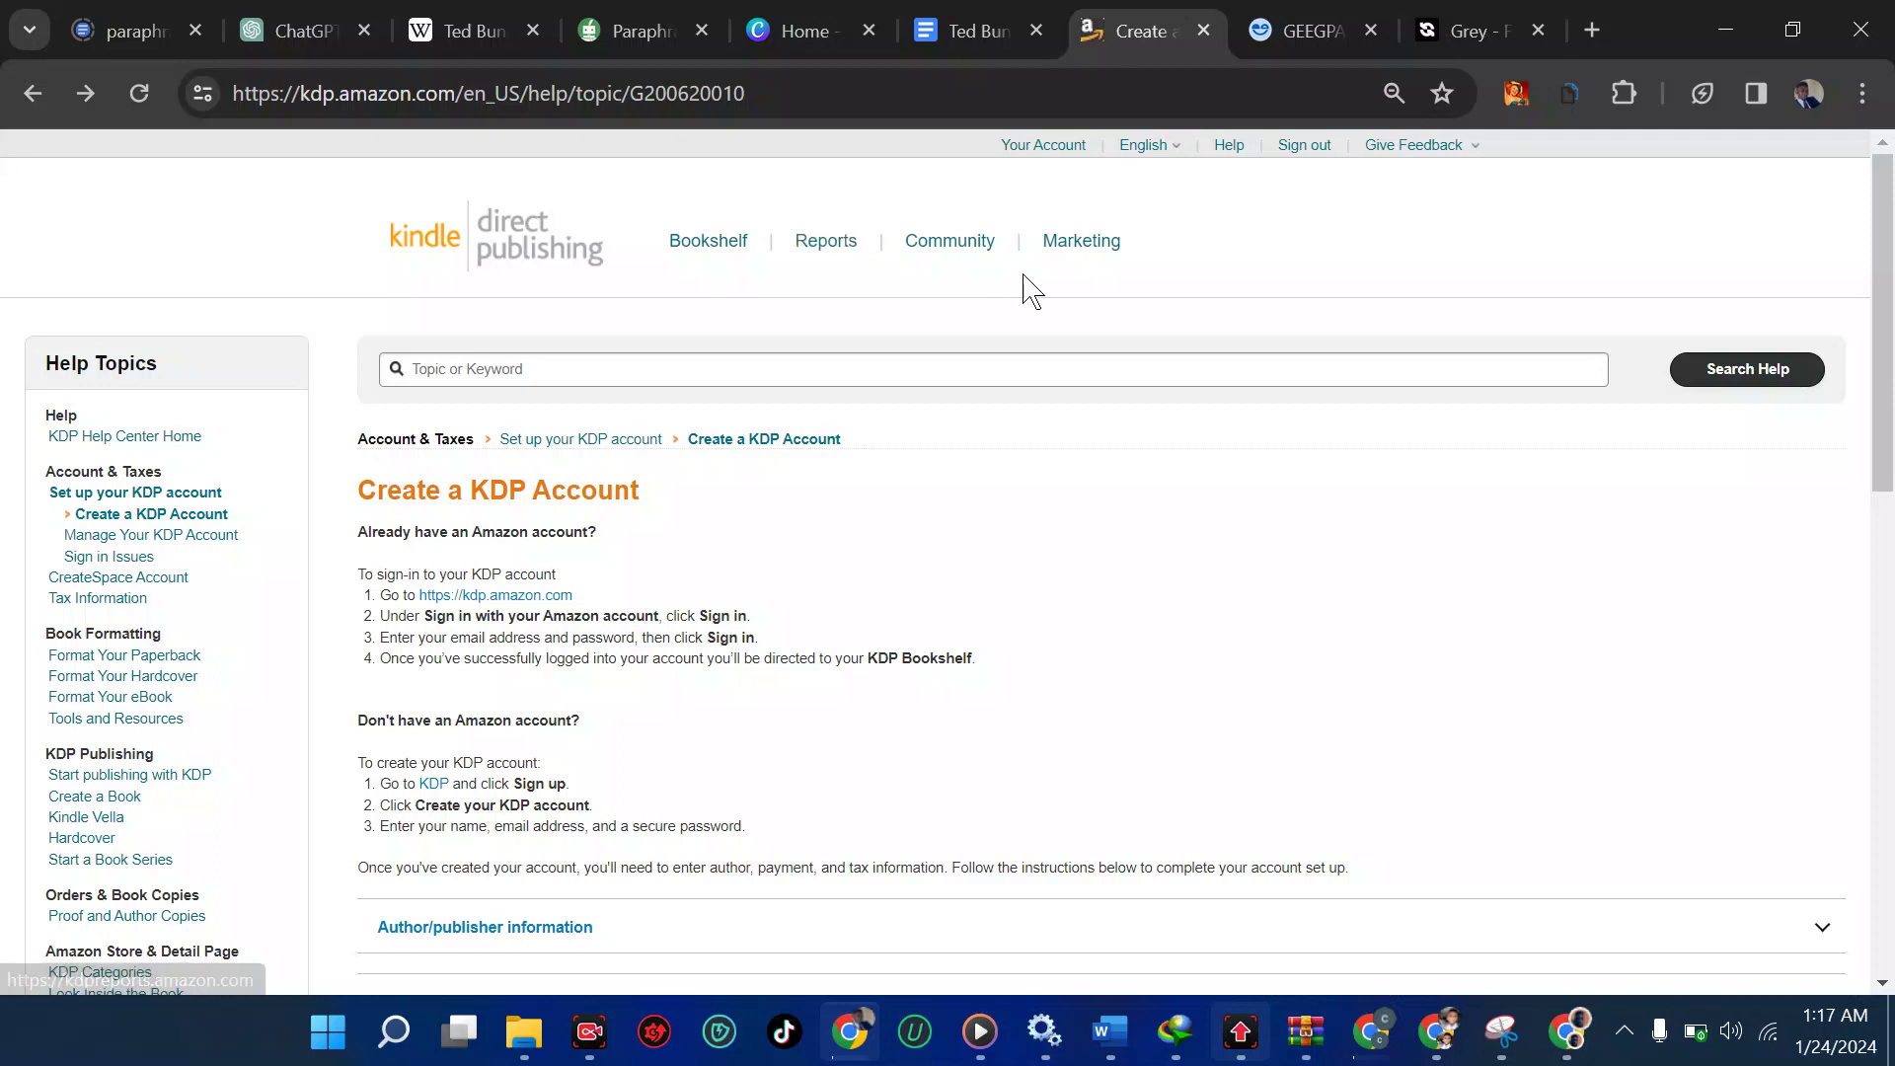
left_click(1051, 146)
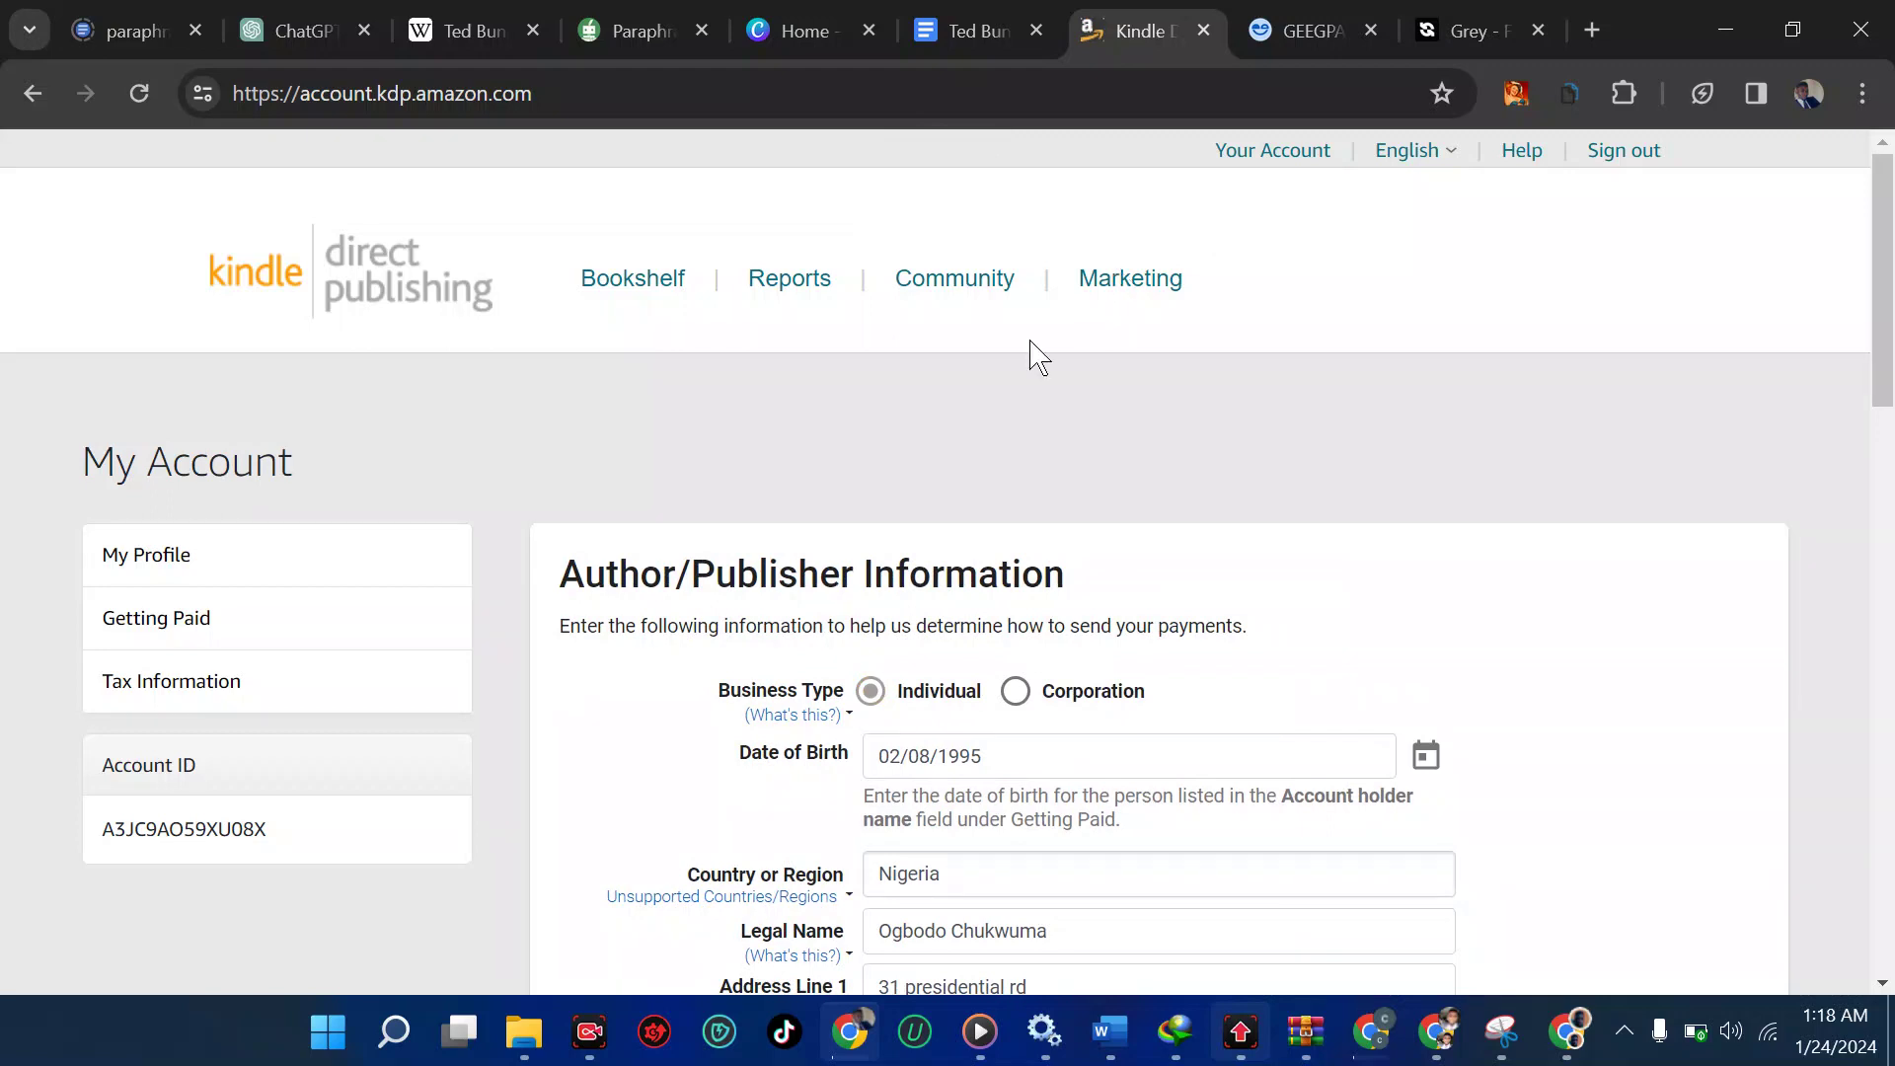
scroll(1029, 348, "down", 2)
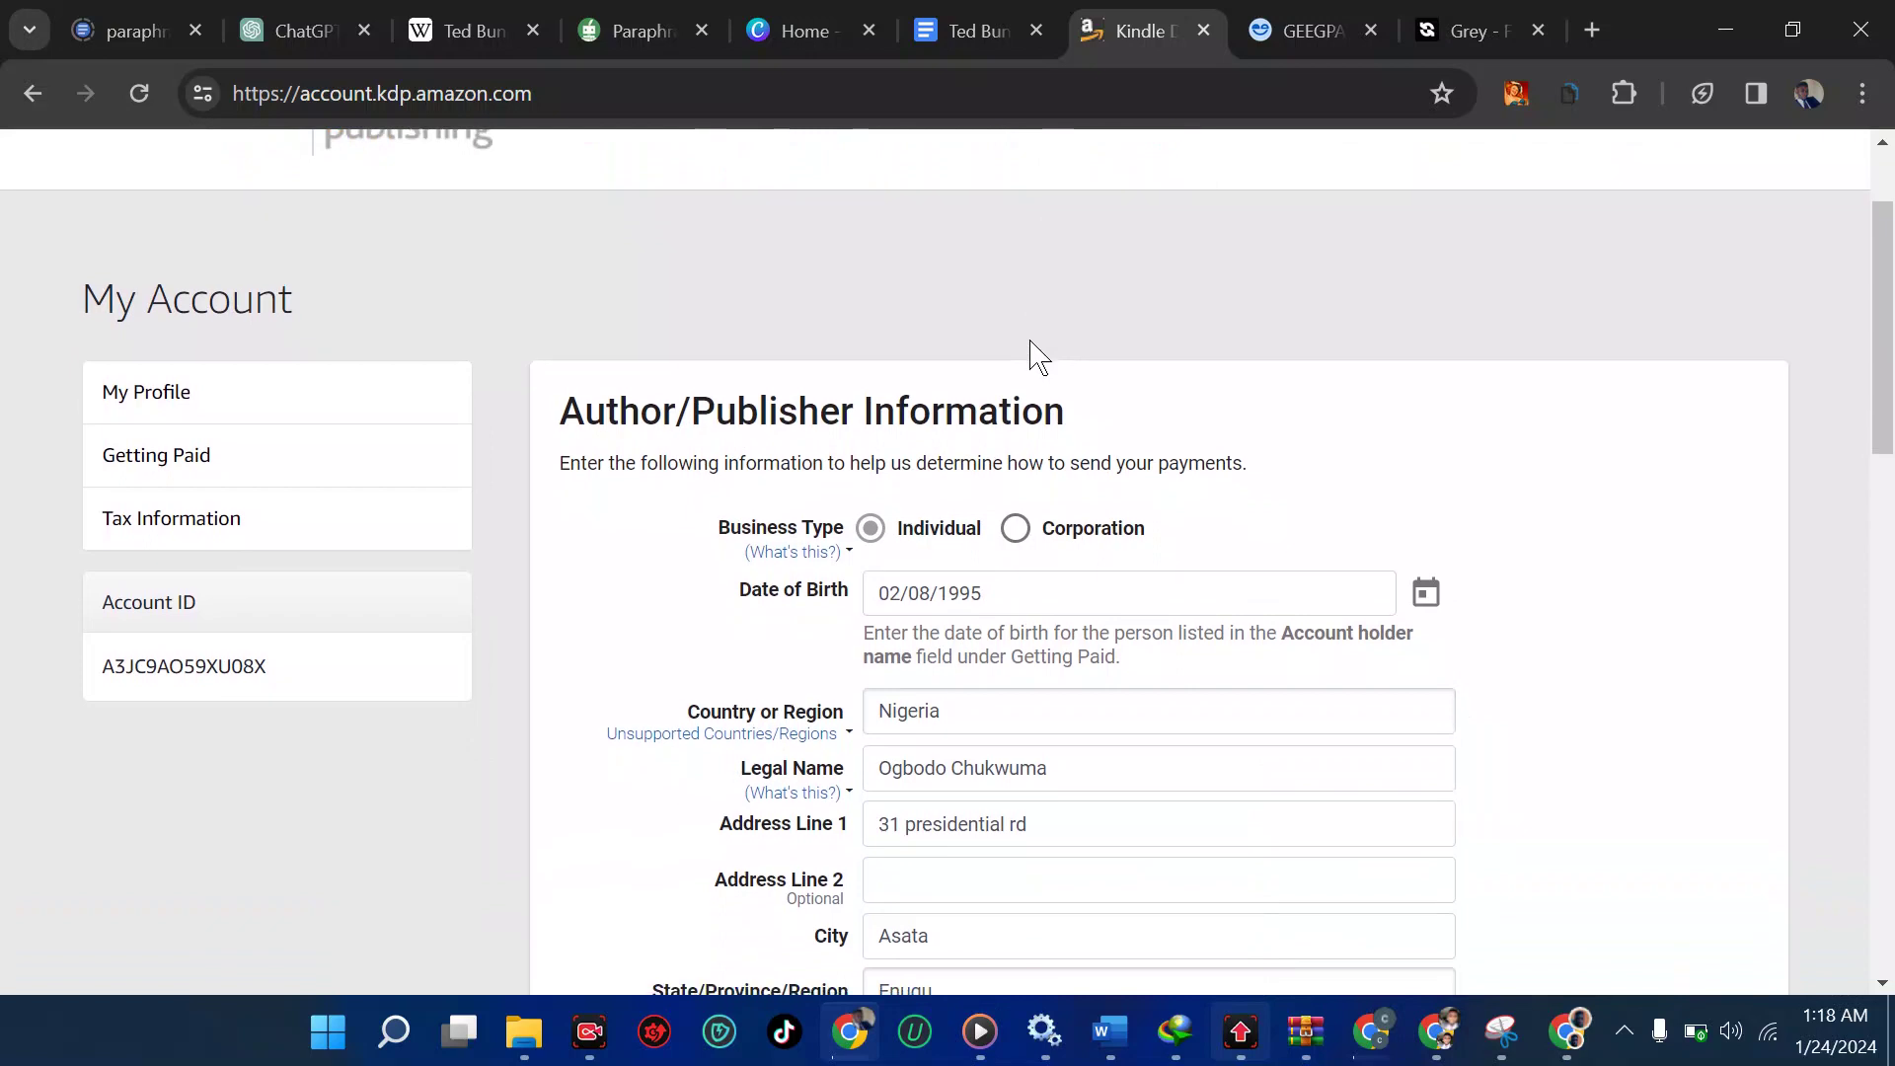
scroll(1034, 354, "down", 3)
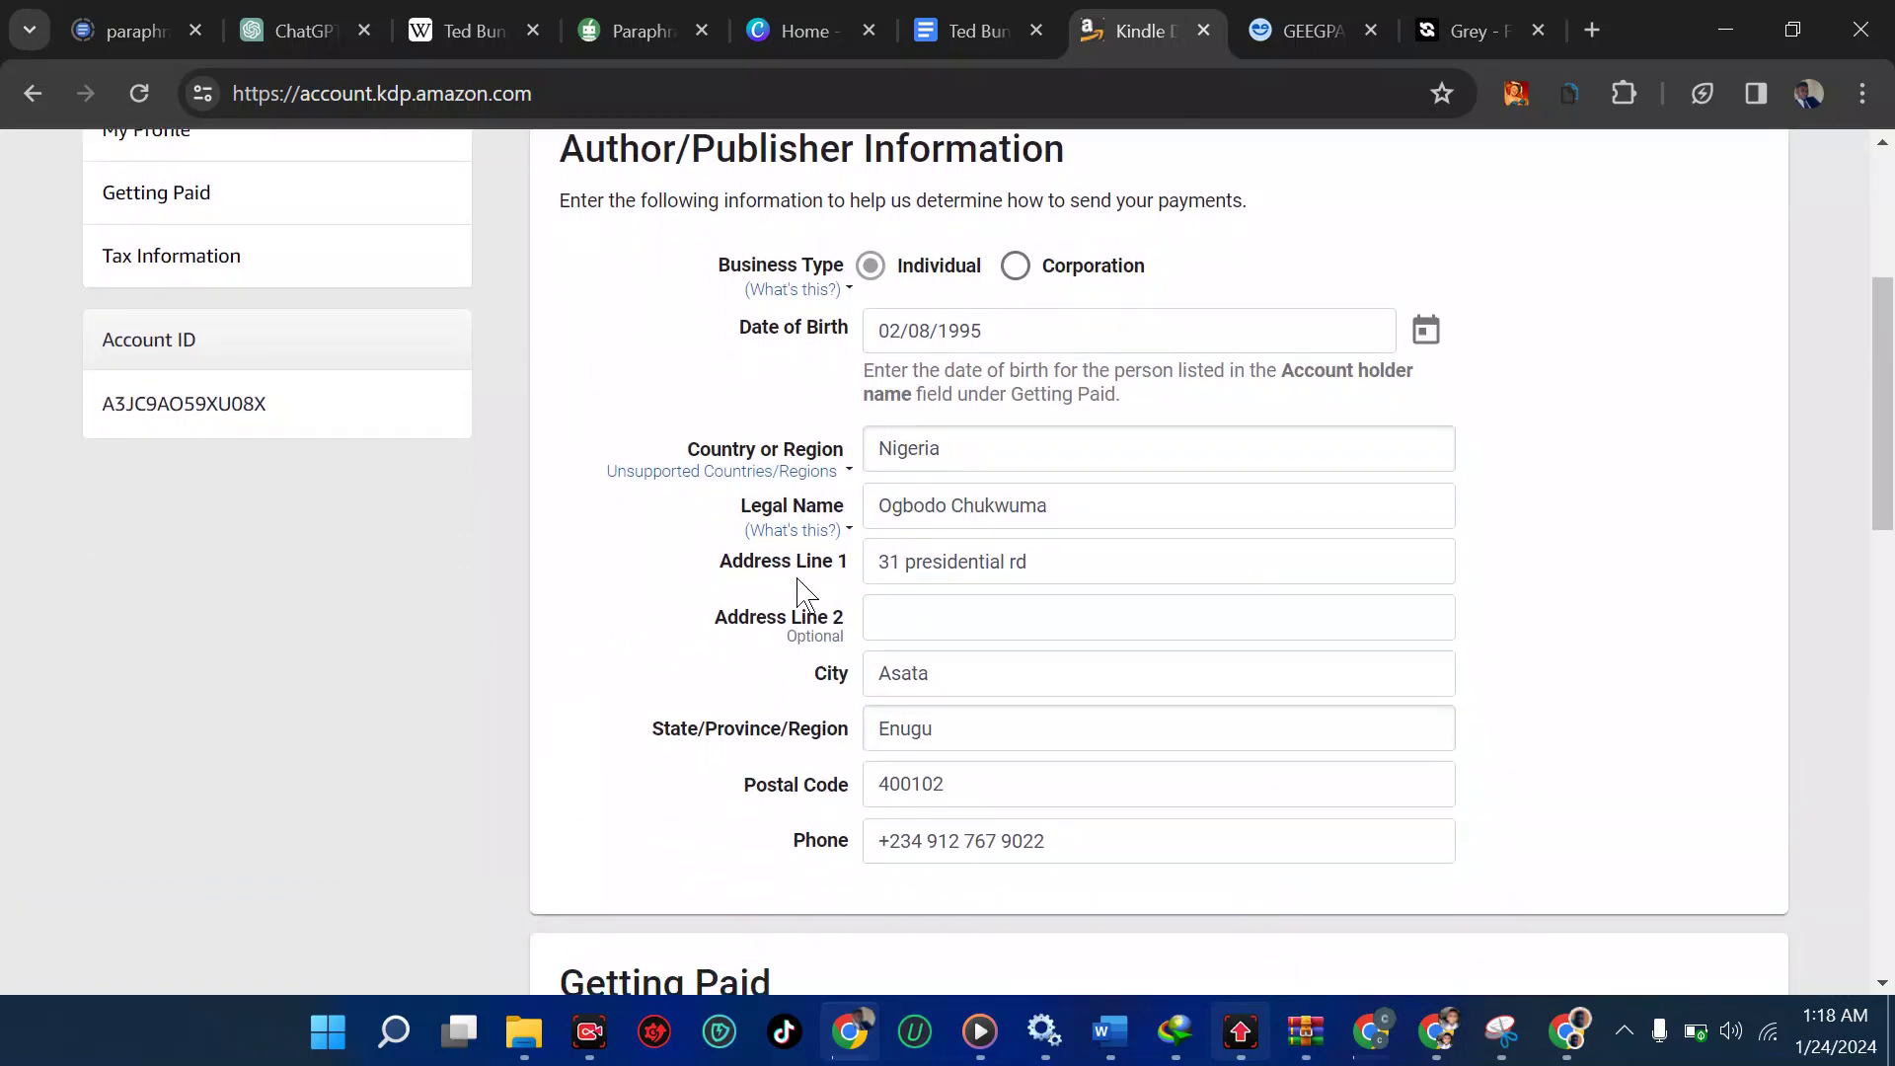
scroll(1016, 621, "down", 2)
scroll(1062, 583, "down", 5)
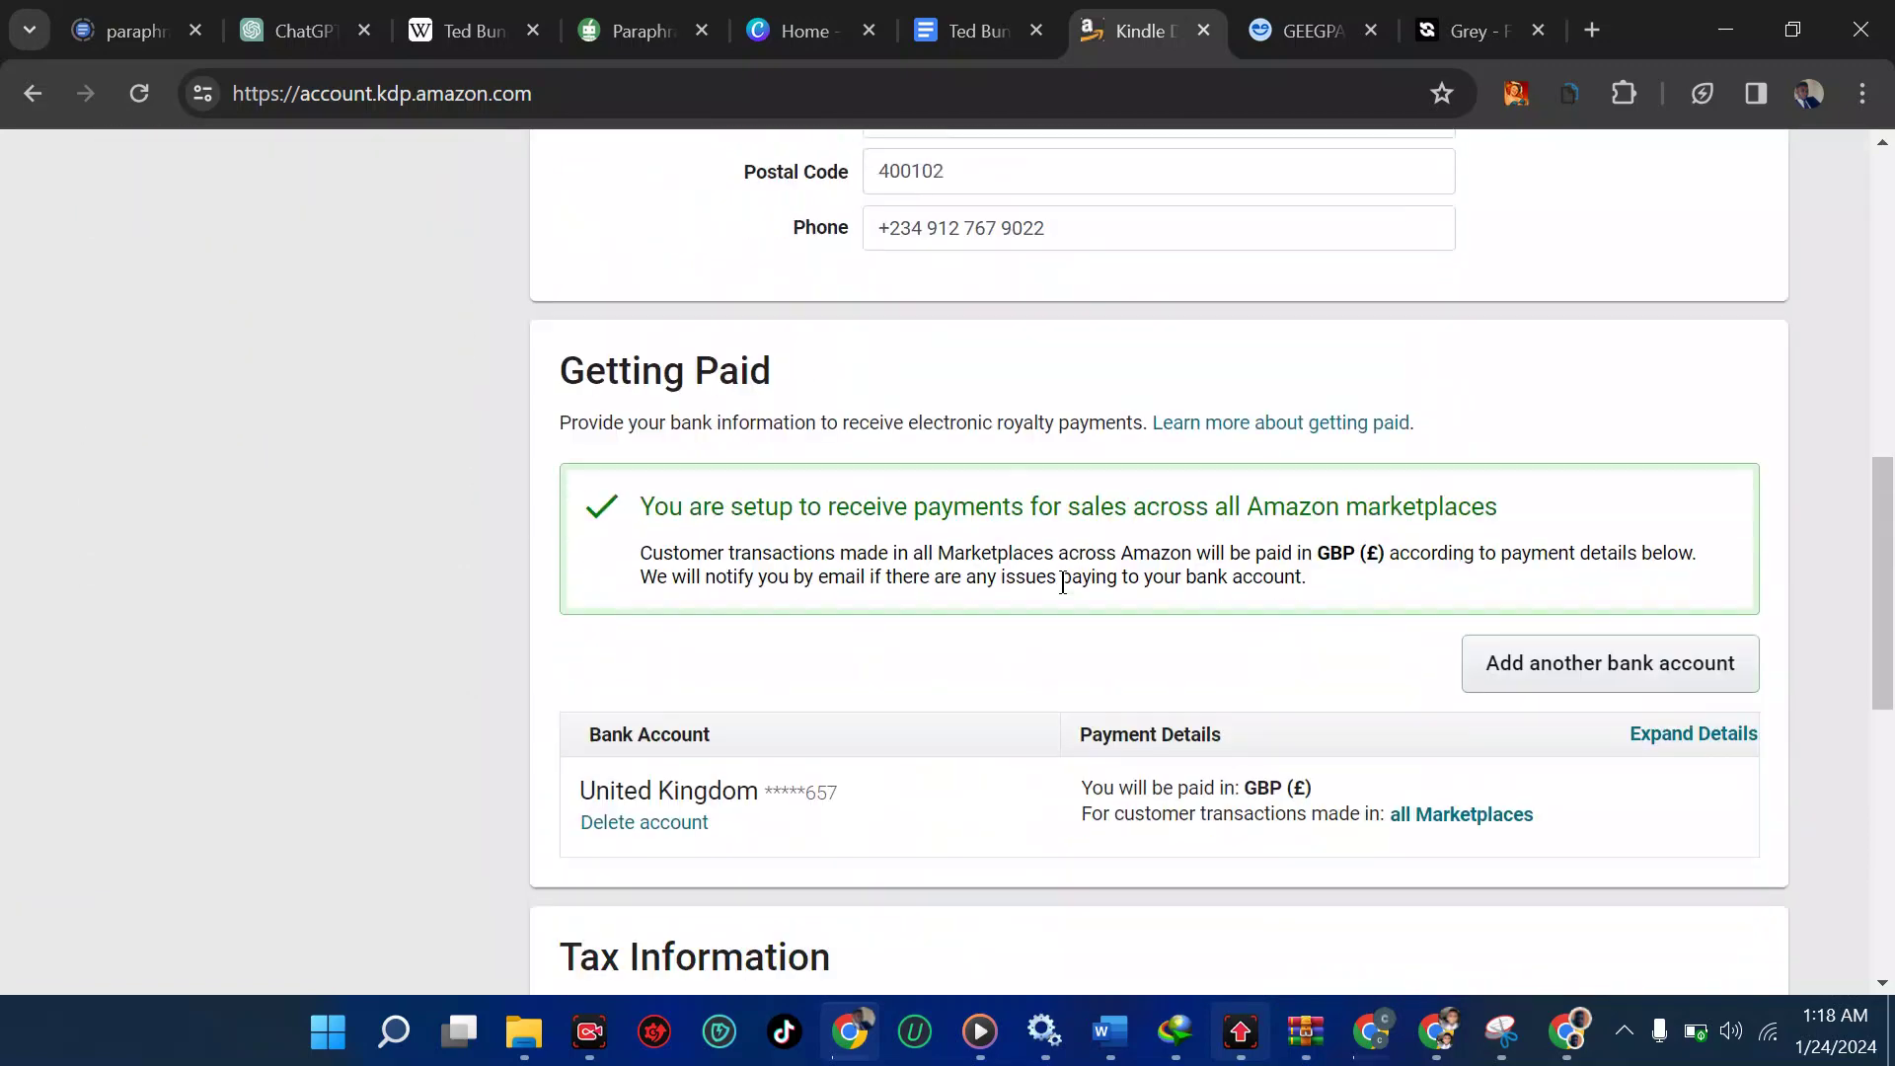
scroll(1062, 584, "down", 1)
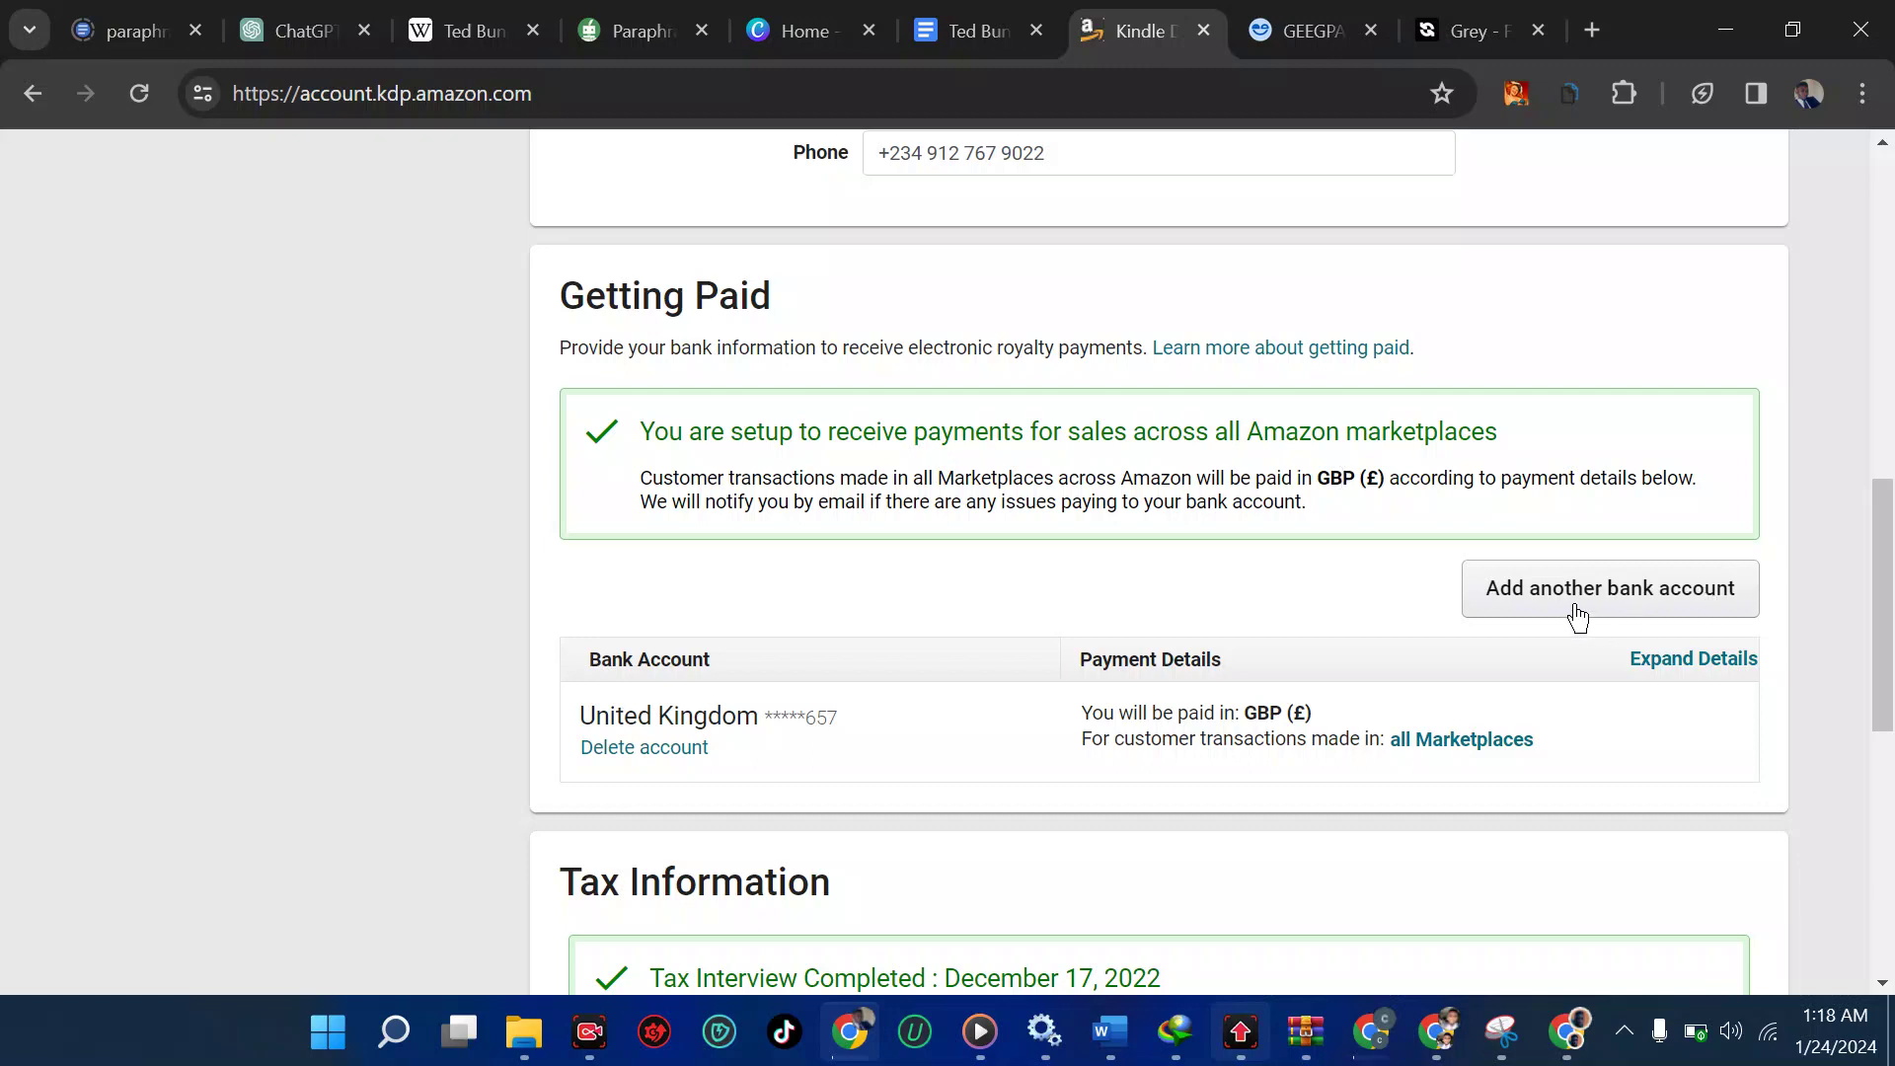
scroll(1299, 671, "down", 1)
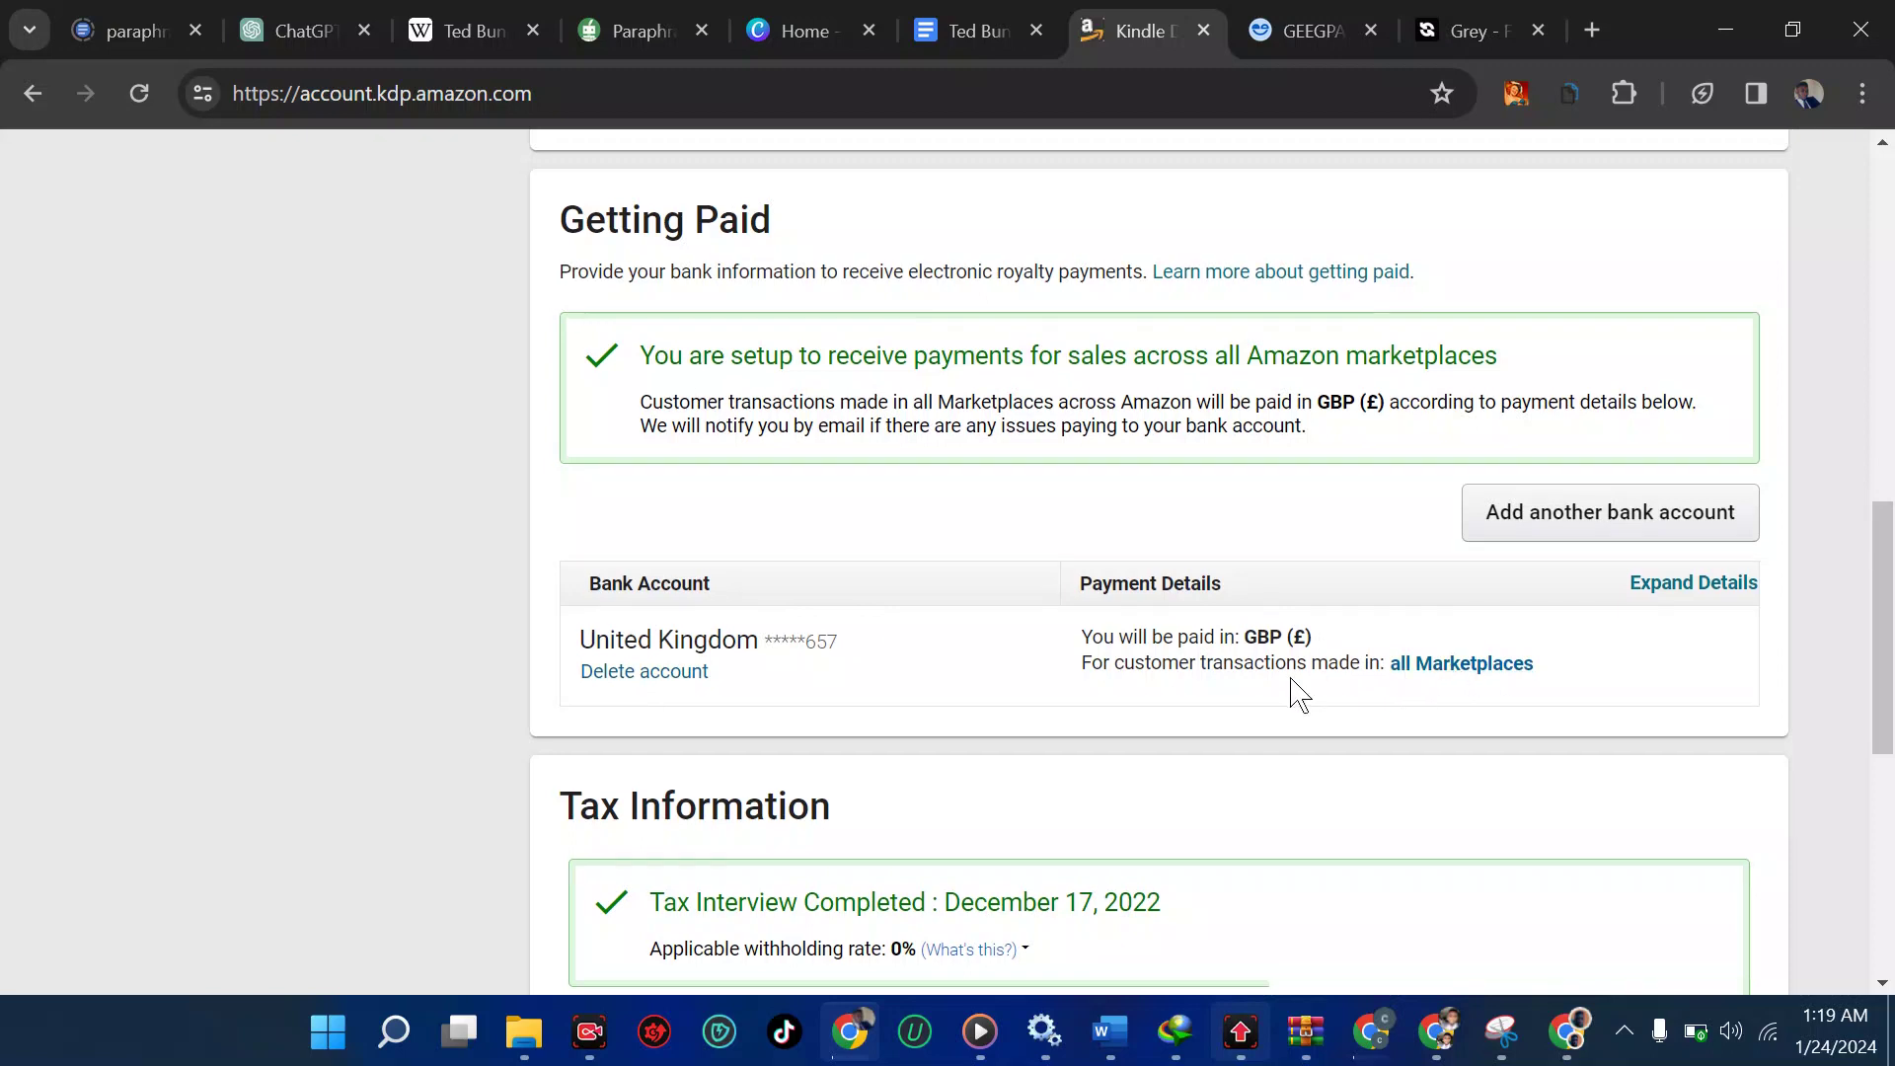
scroll(1295, 691, "up", 1)
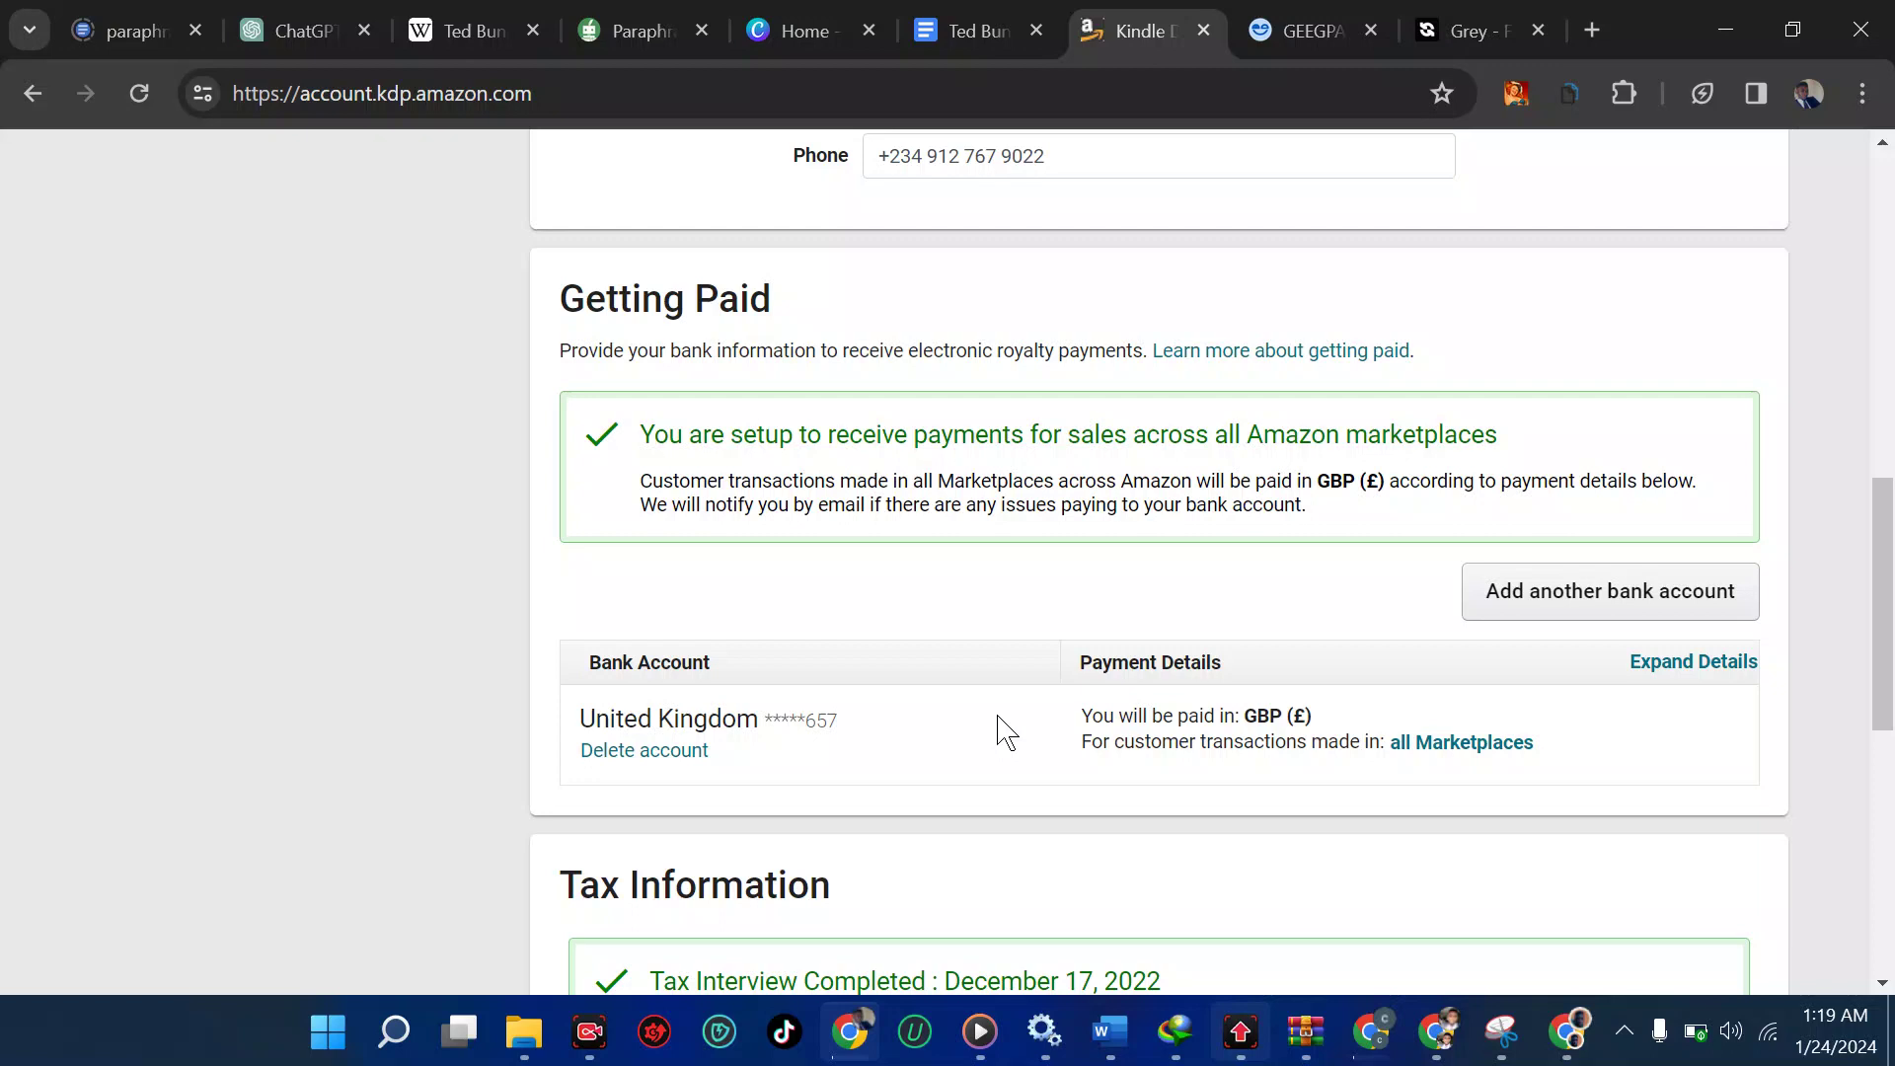
Step: Start adding another bank account, try "eur" as the bank's location, and clear it to view the country list
left_click(1539, 595)
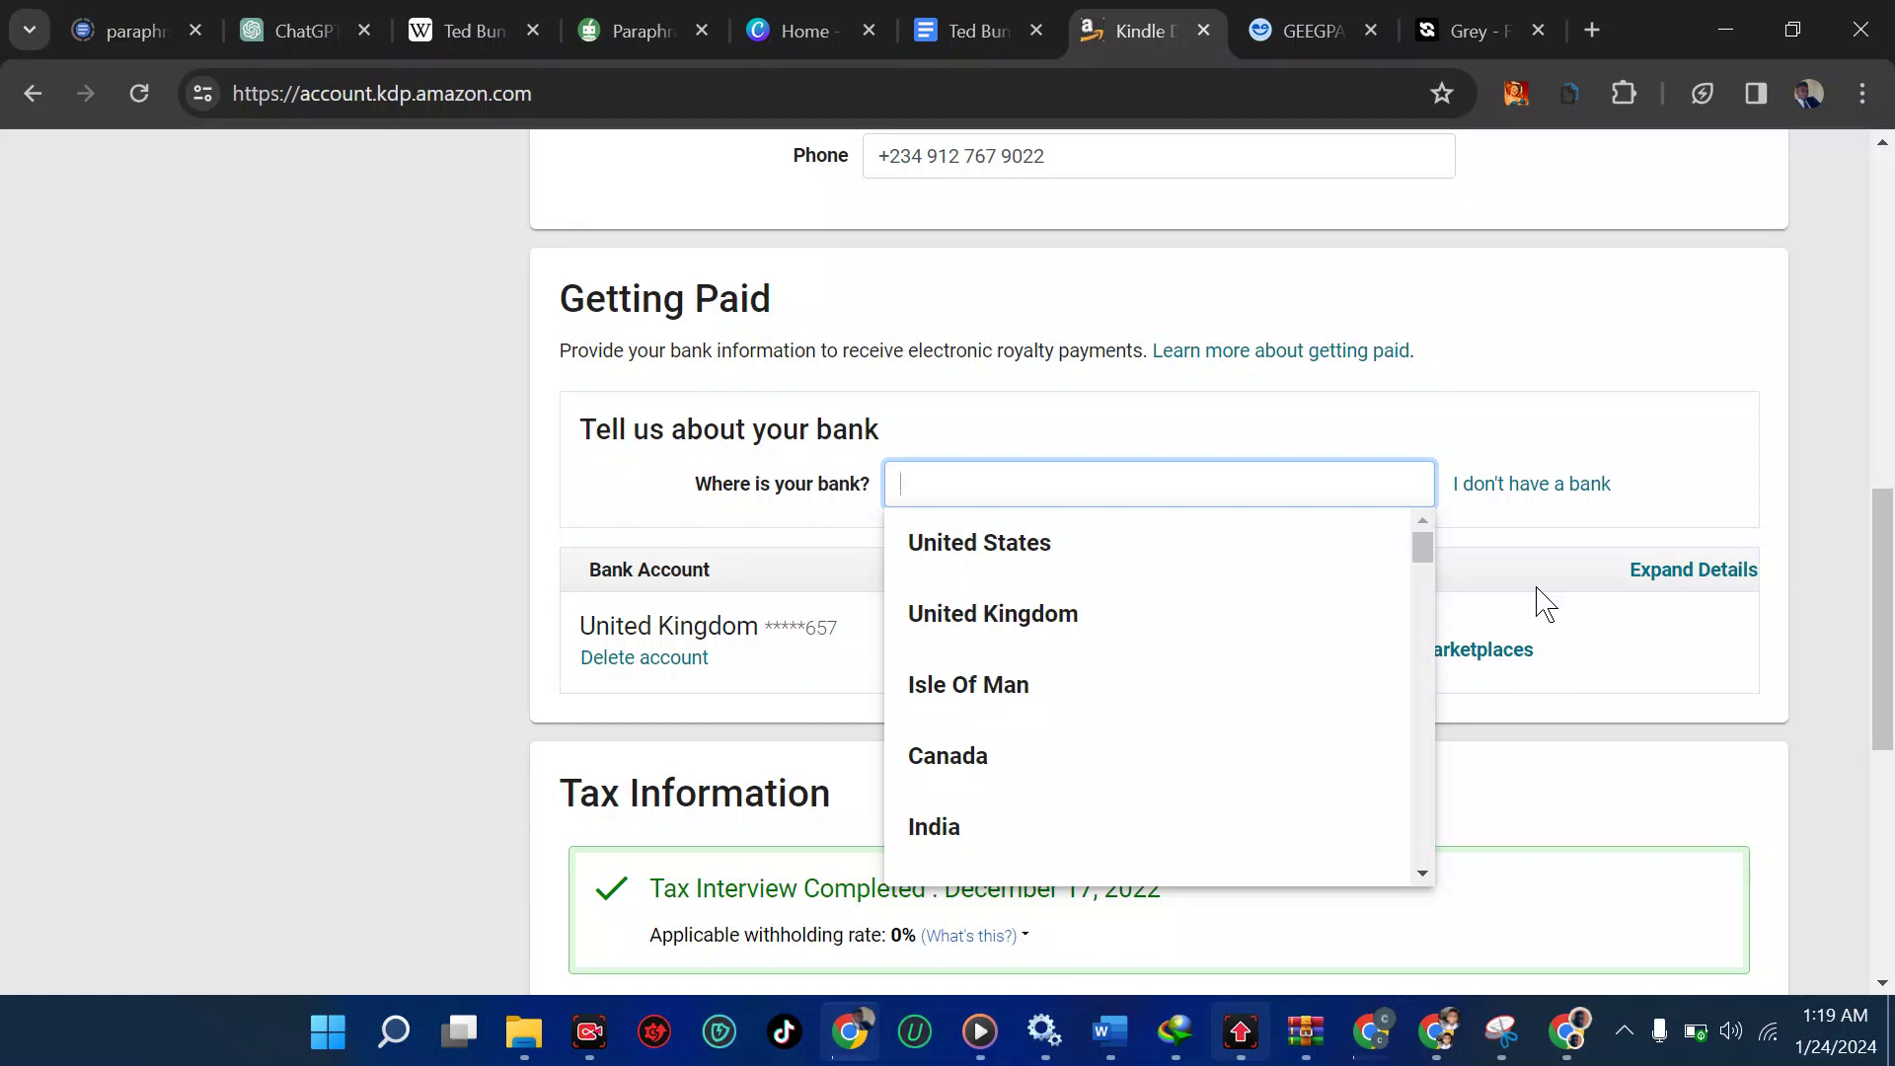
type("eur")
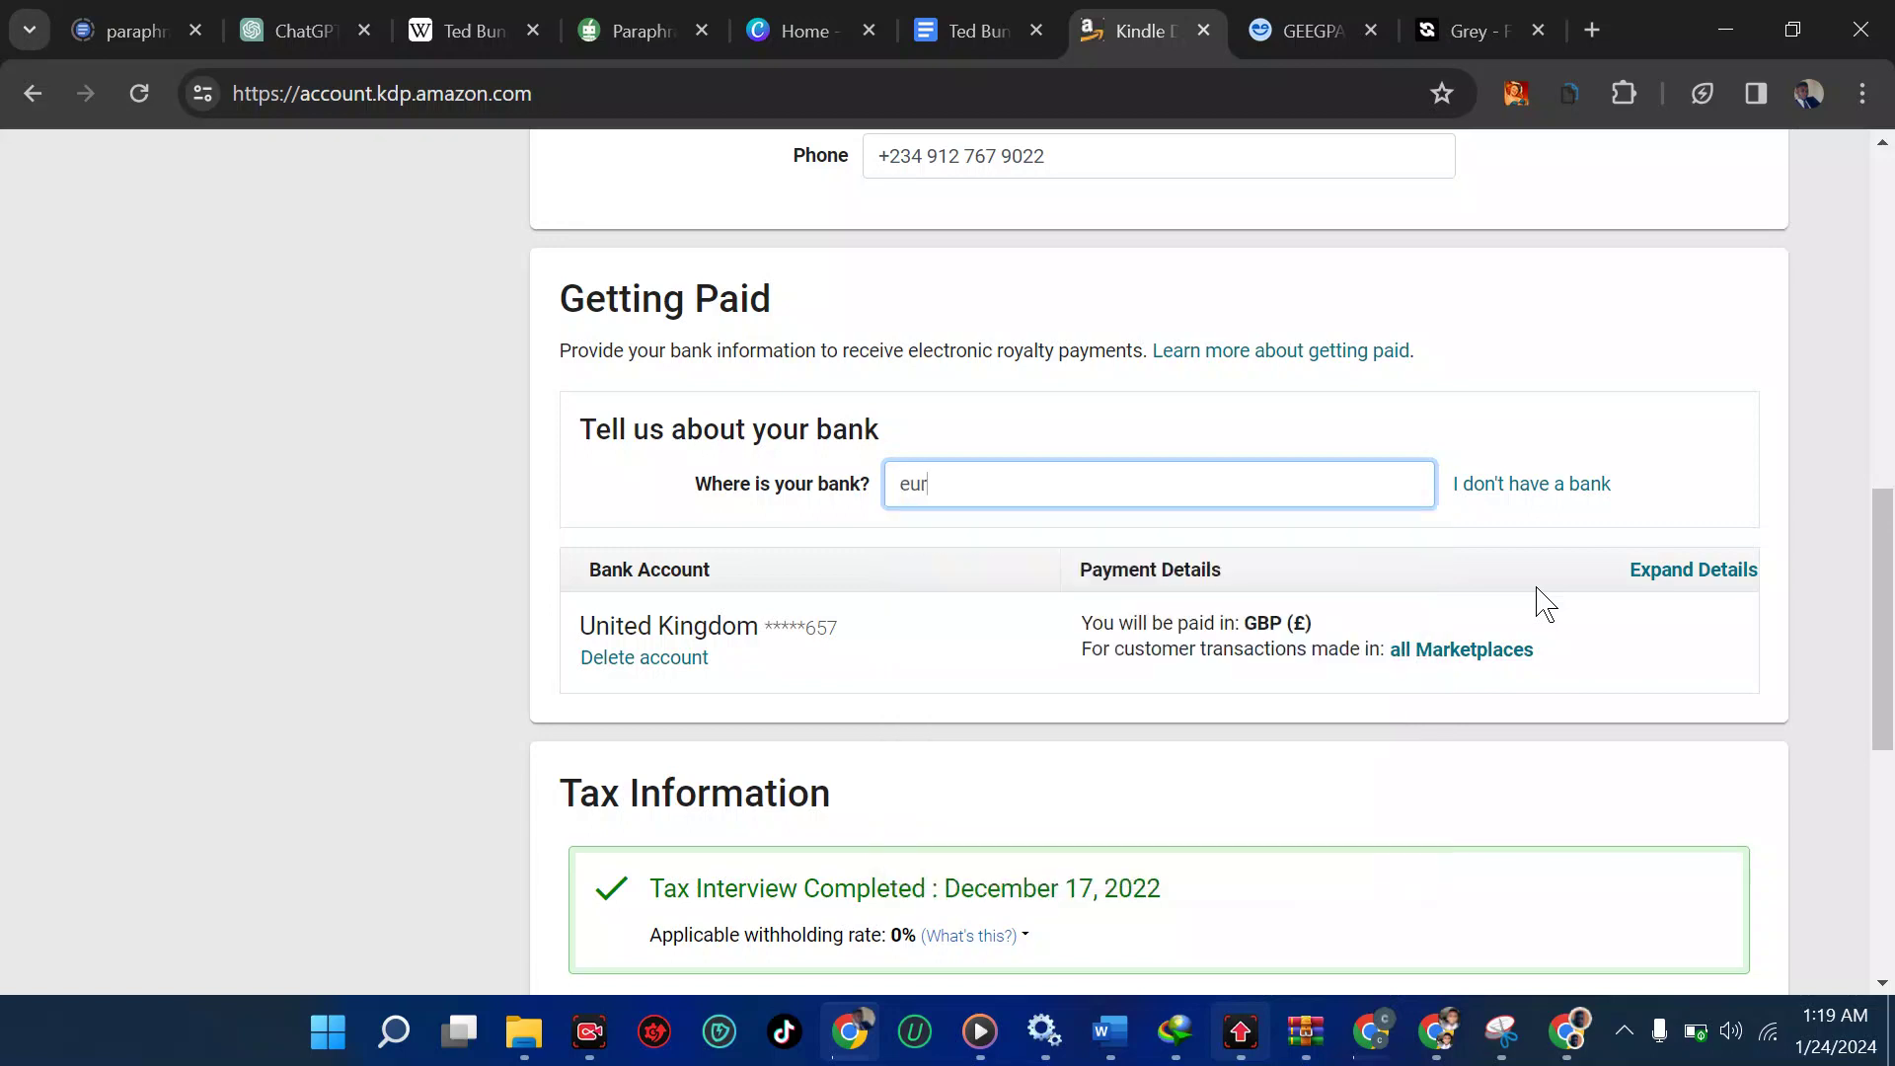
key("BackSpace")
key("BackSpace")
key("BackSpace")
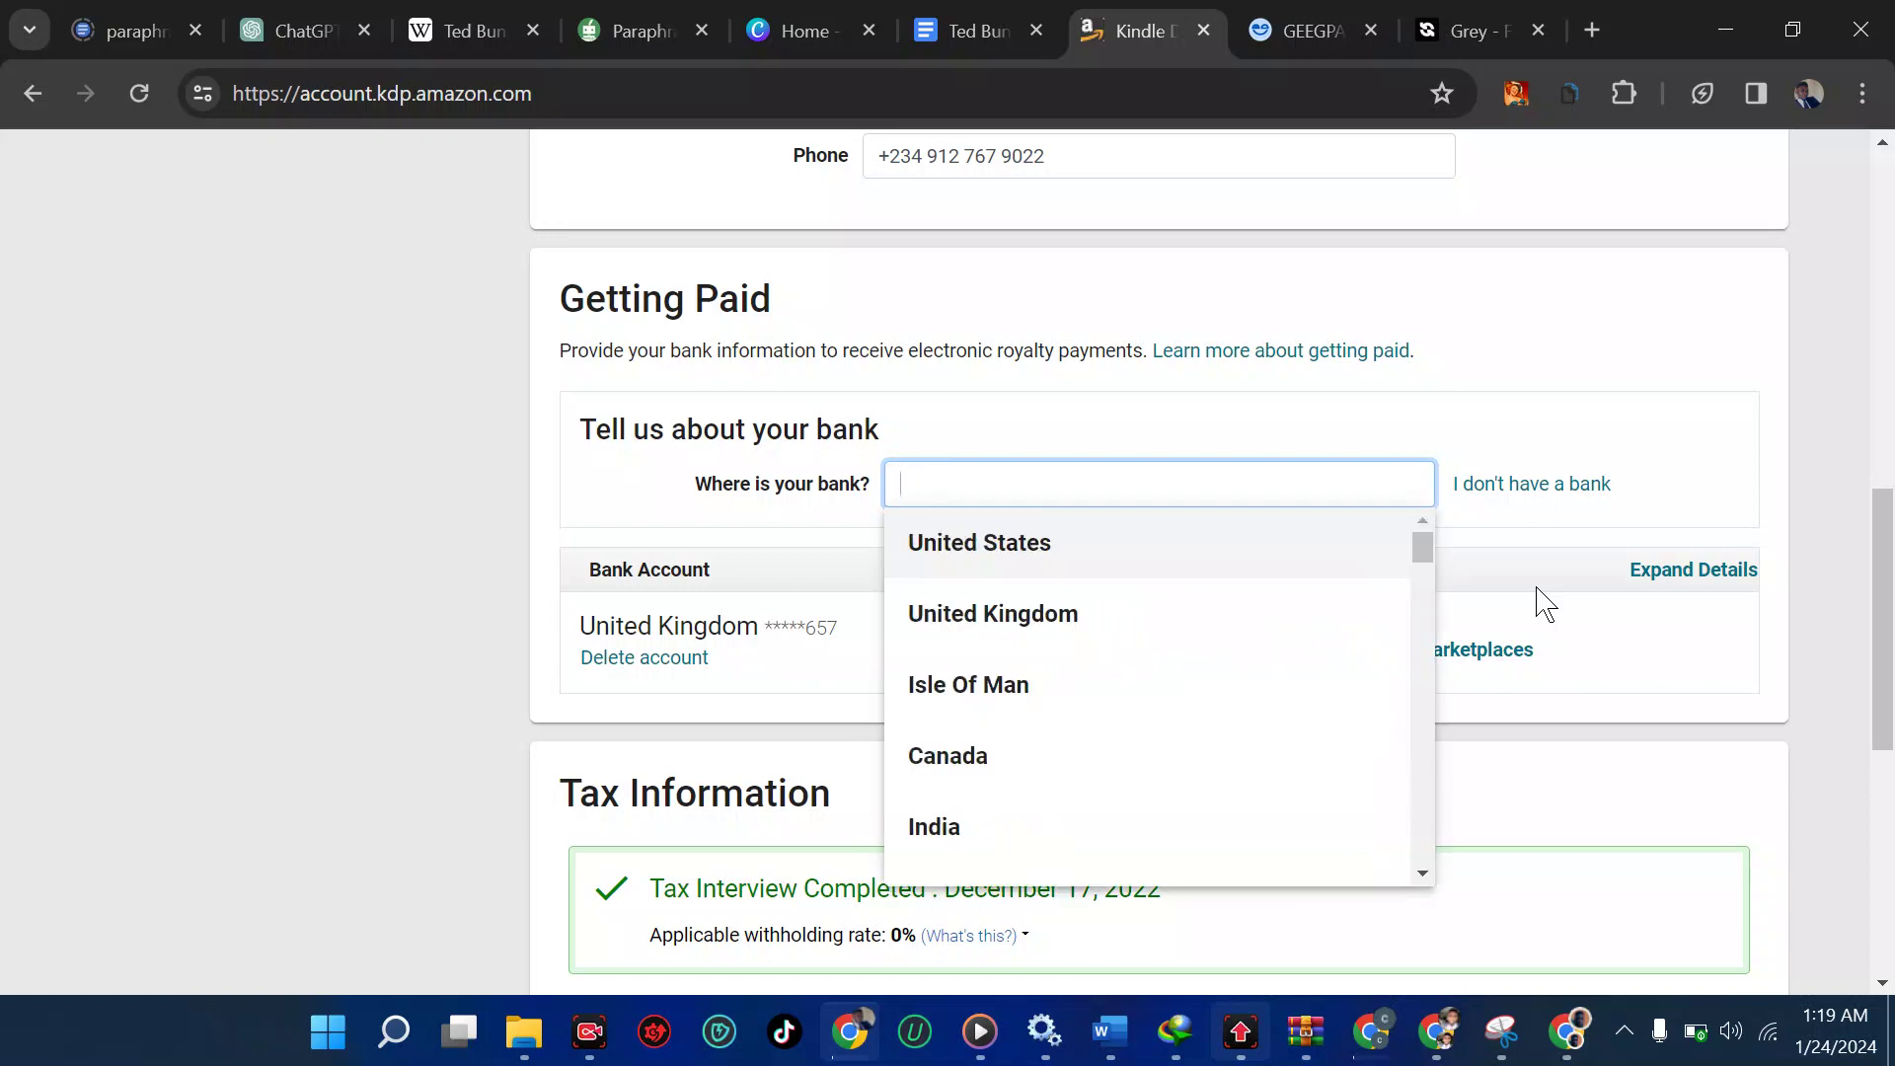
mouse_move(1427, 558)
left_mouse_down()
mouse_move(1439, 857)
mouse_move(1431, 542)
left_mouse_up()
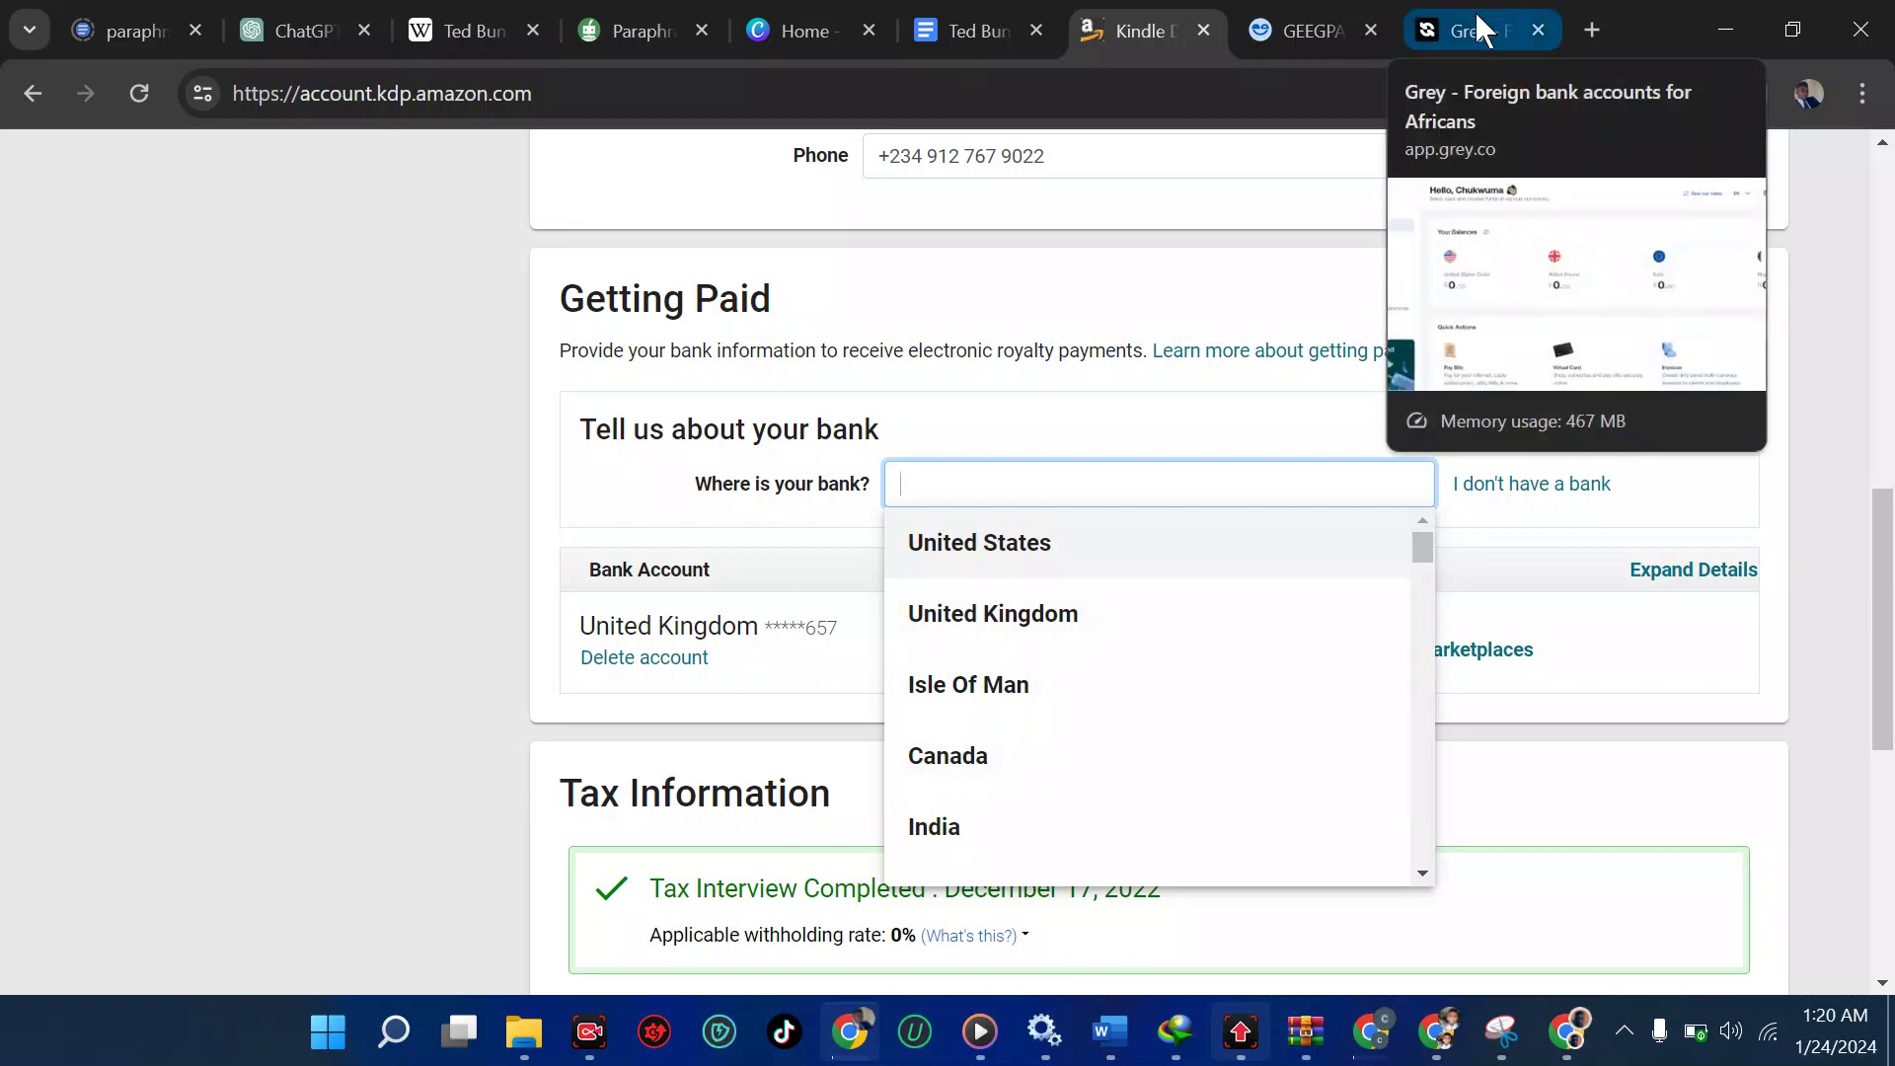
Step: Search Google in a new browser tab for "which currency does canada use"
left_click(1589, 28)
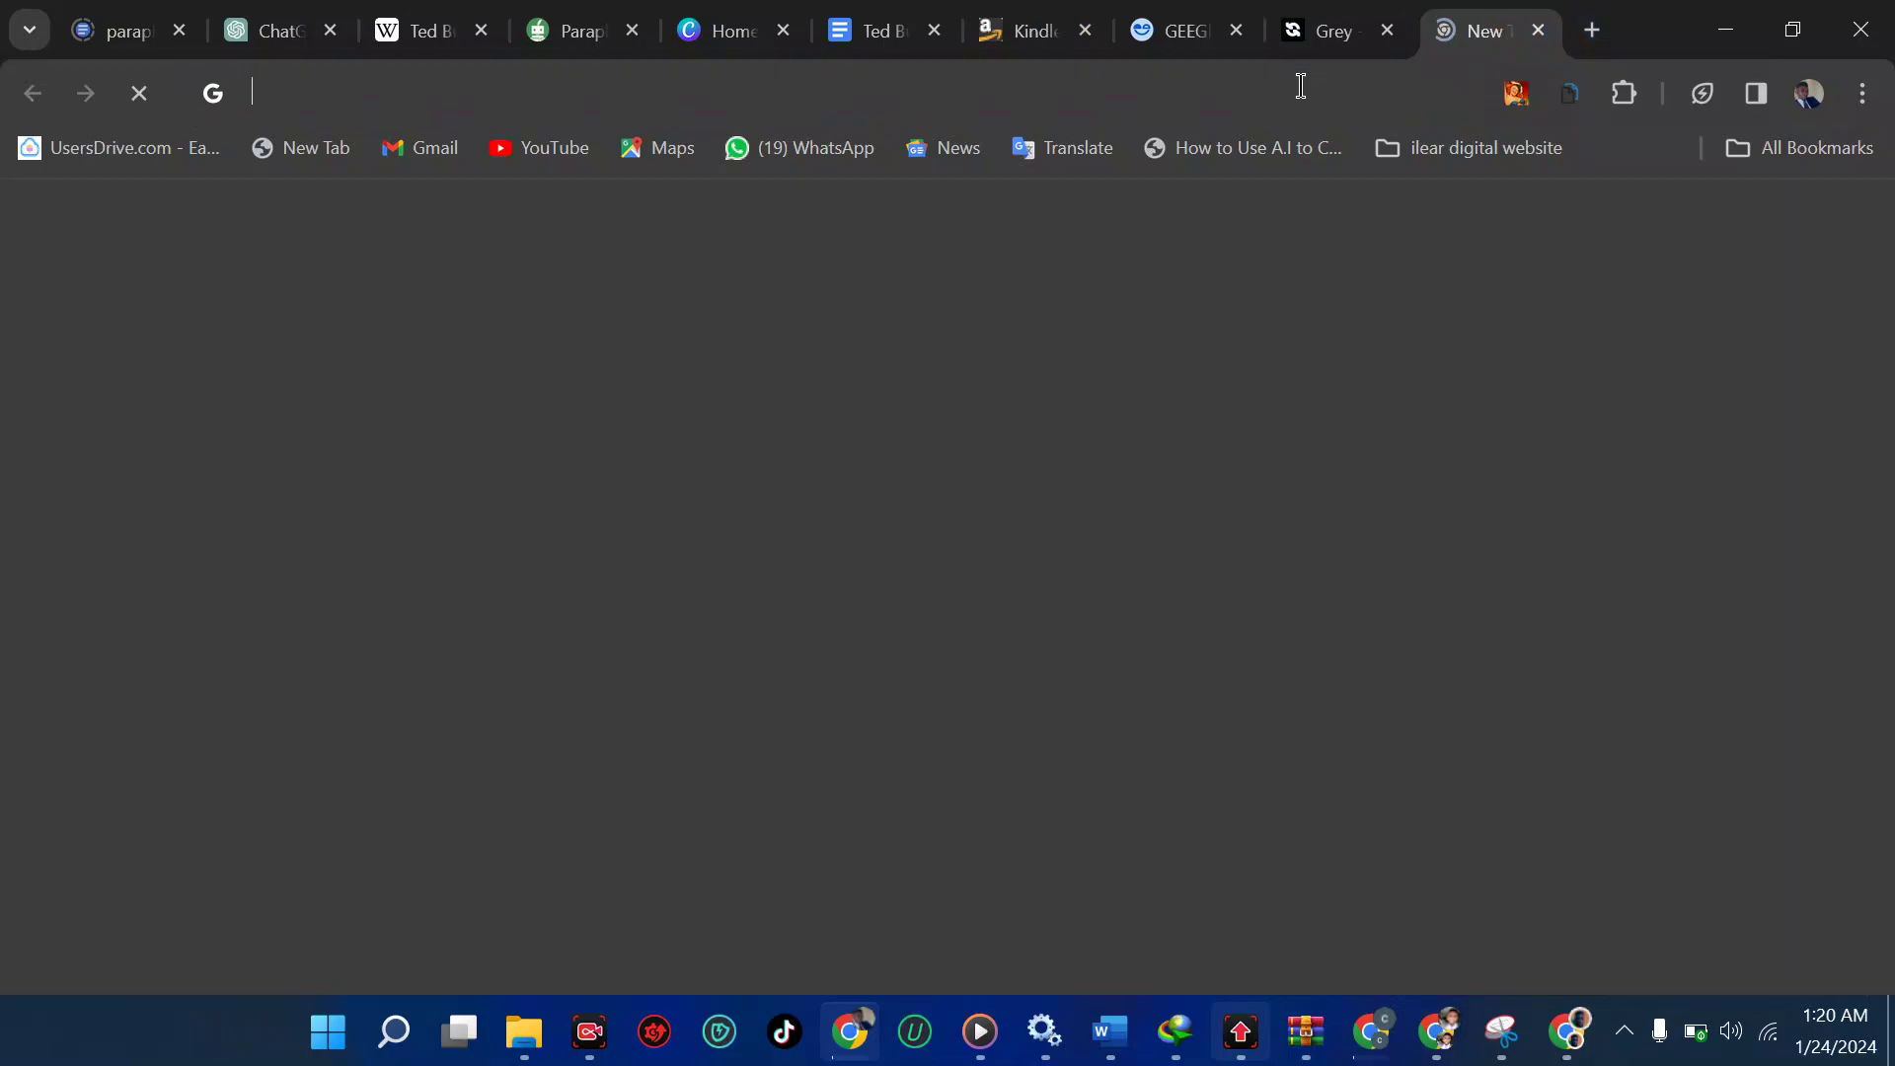
type("which currency does canada u")
key("Return")
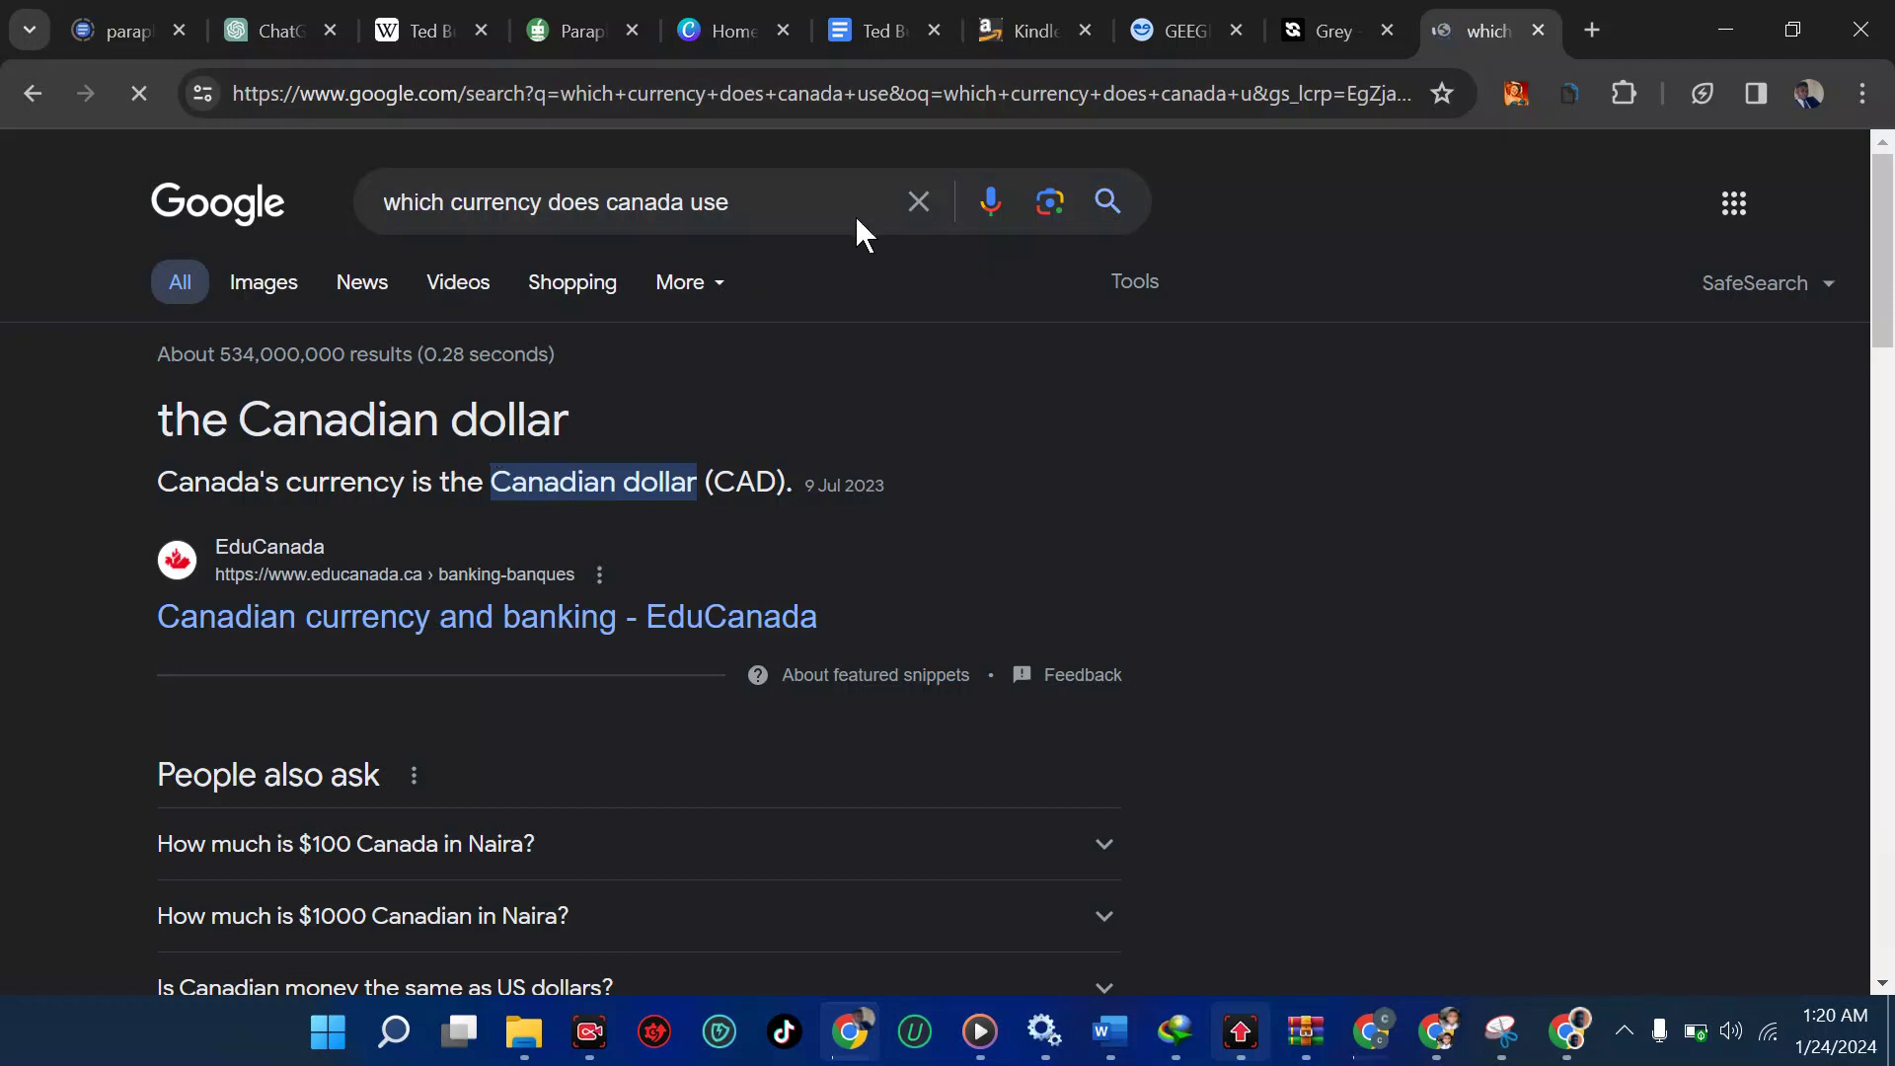
Step: View the Grey dashboard again and return to Geegpay's Convert Funds form
left_click(1311, 10)
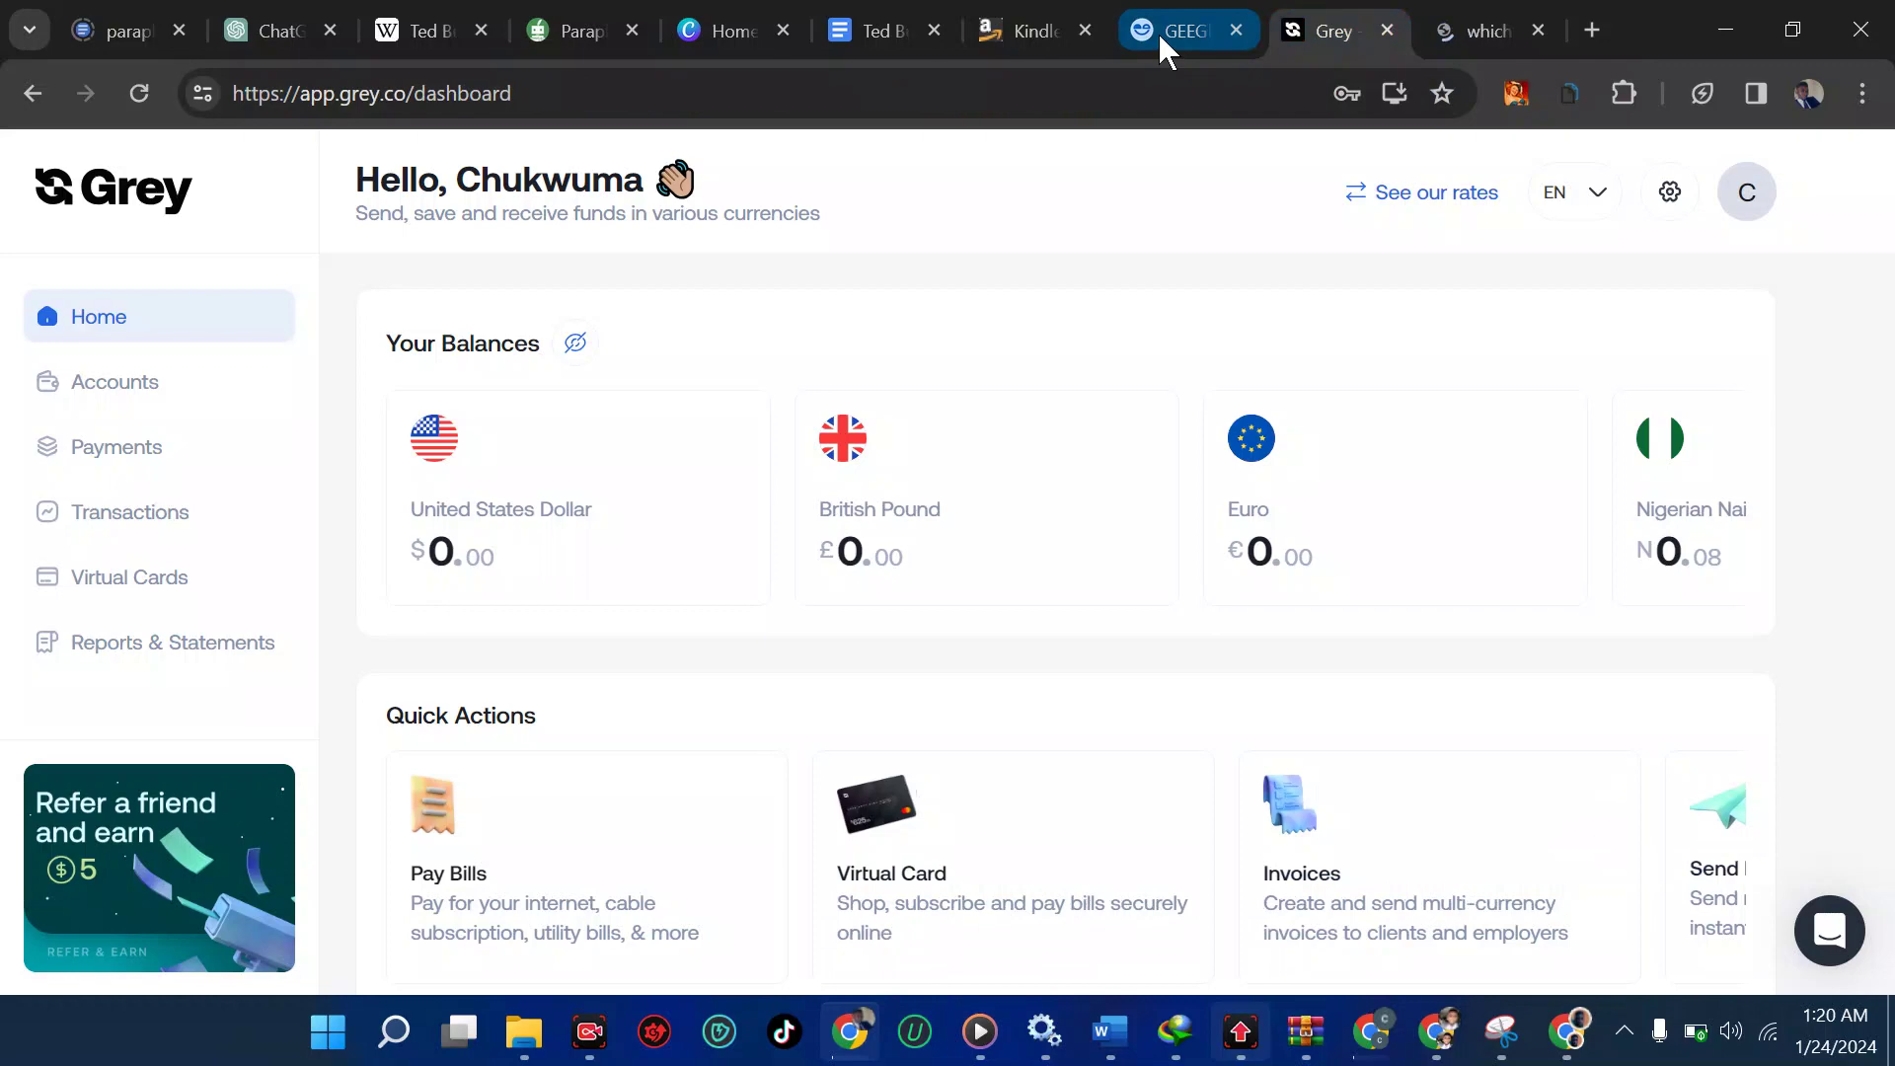
left_click(1158, 31)
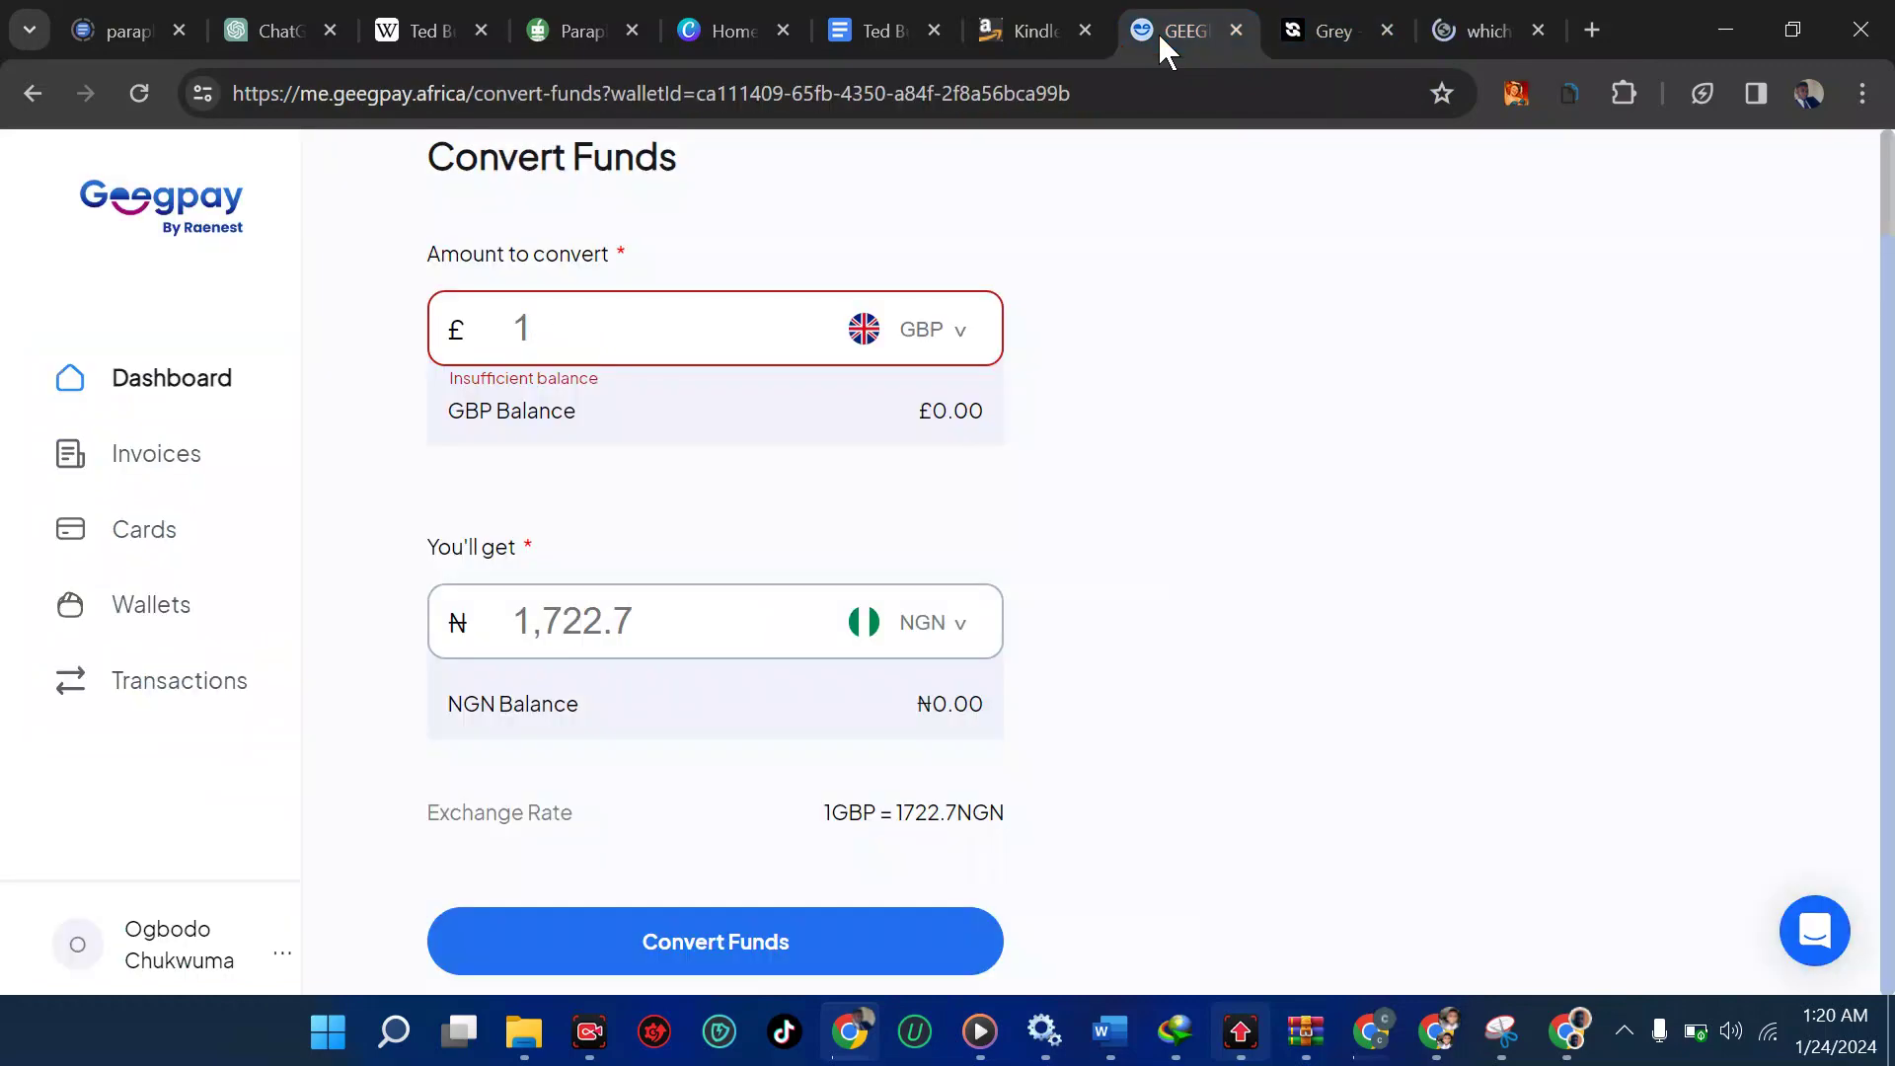
Step: Return to KDP and choose United States as the bank's location in the new bank account form
left_click(1047, 40)
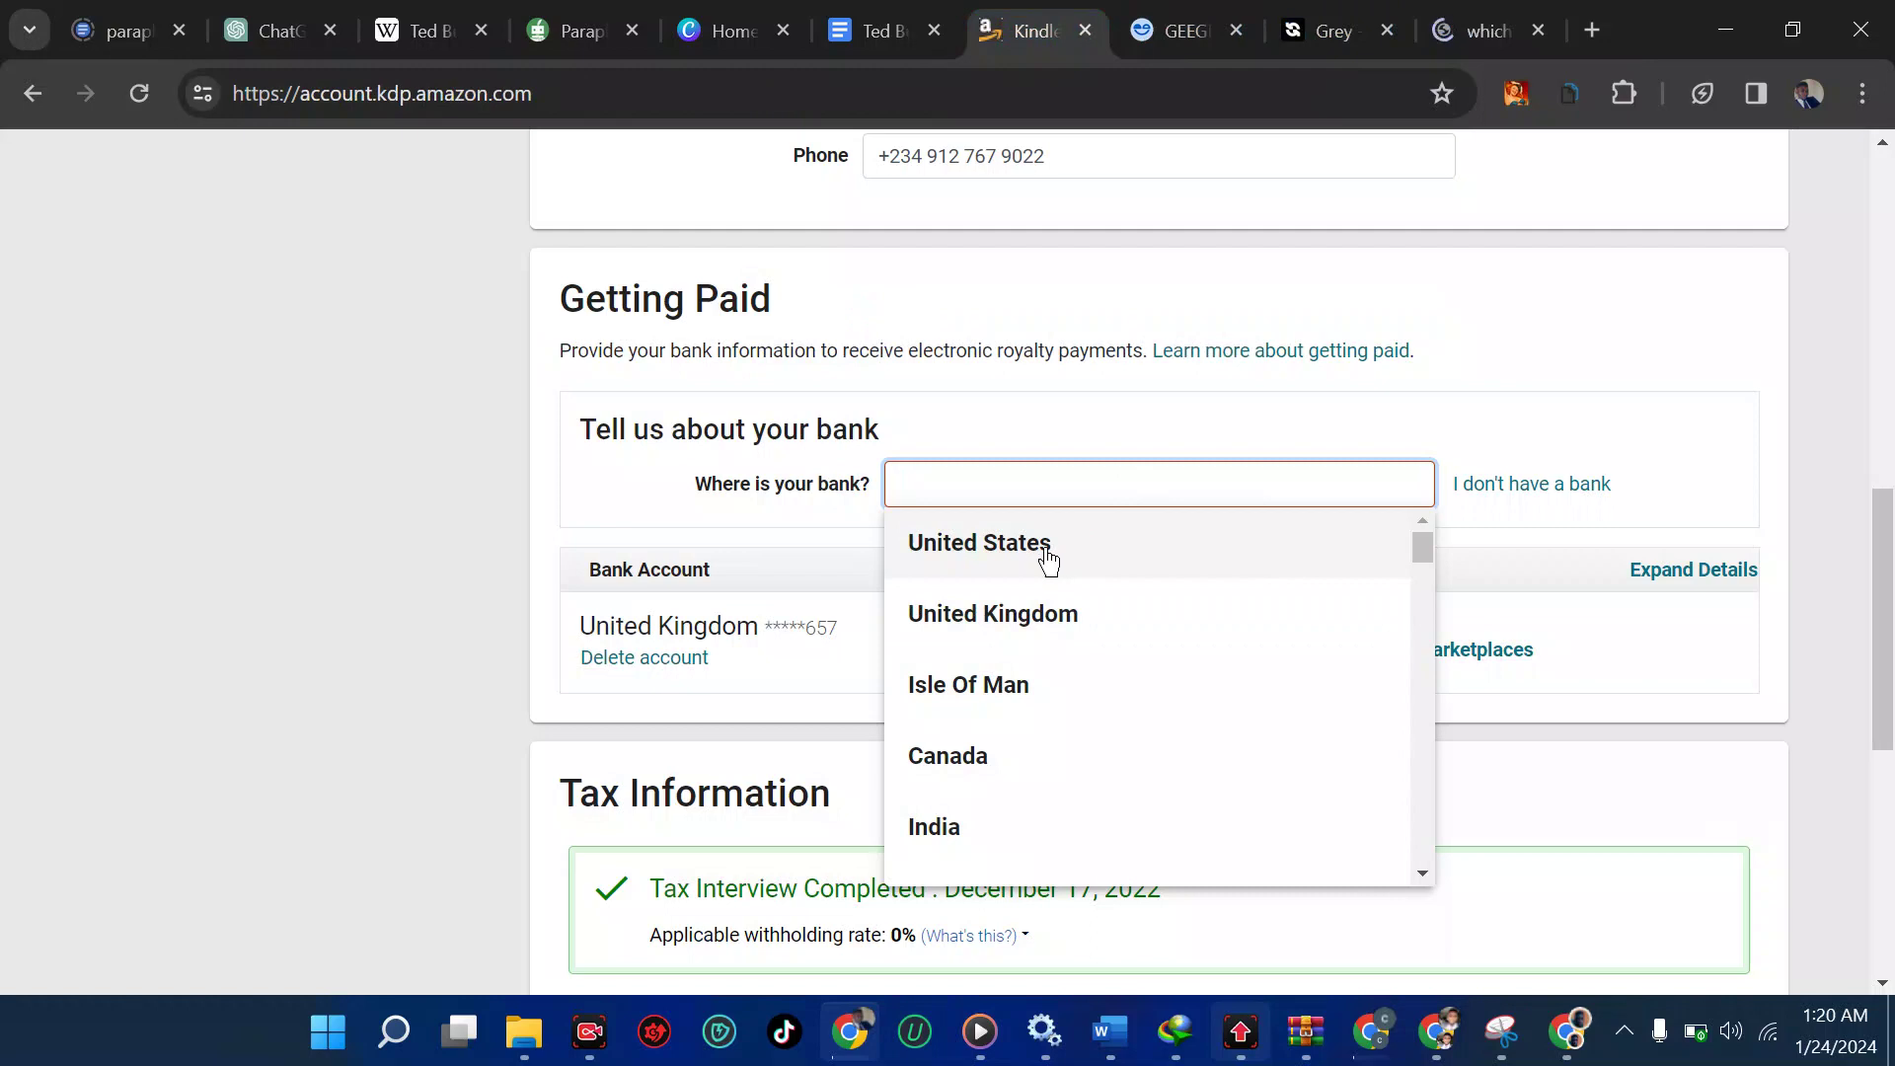
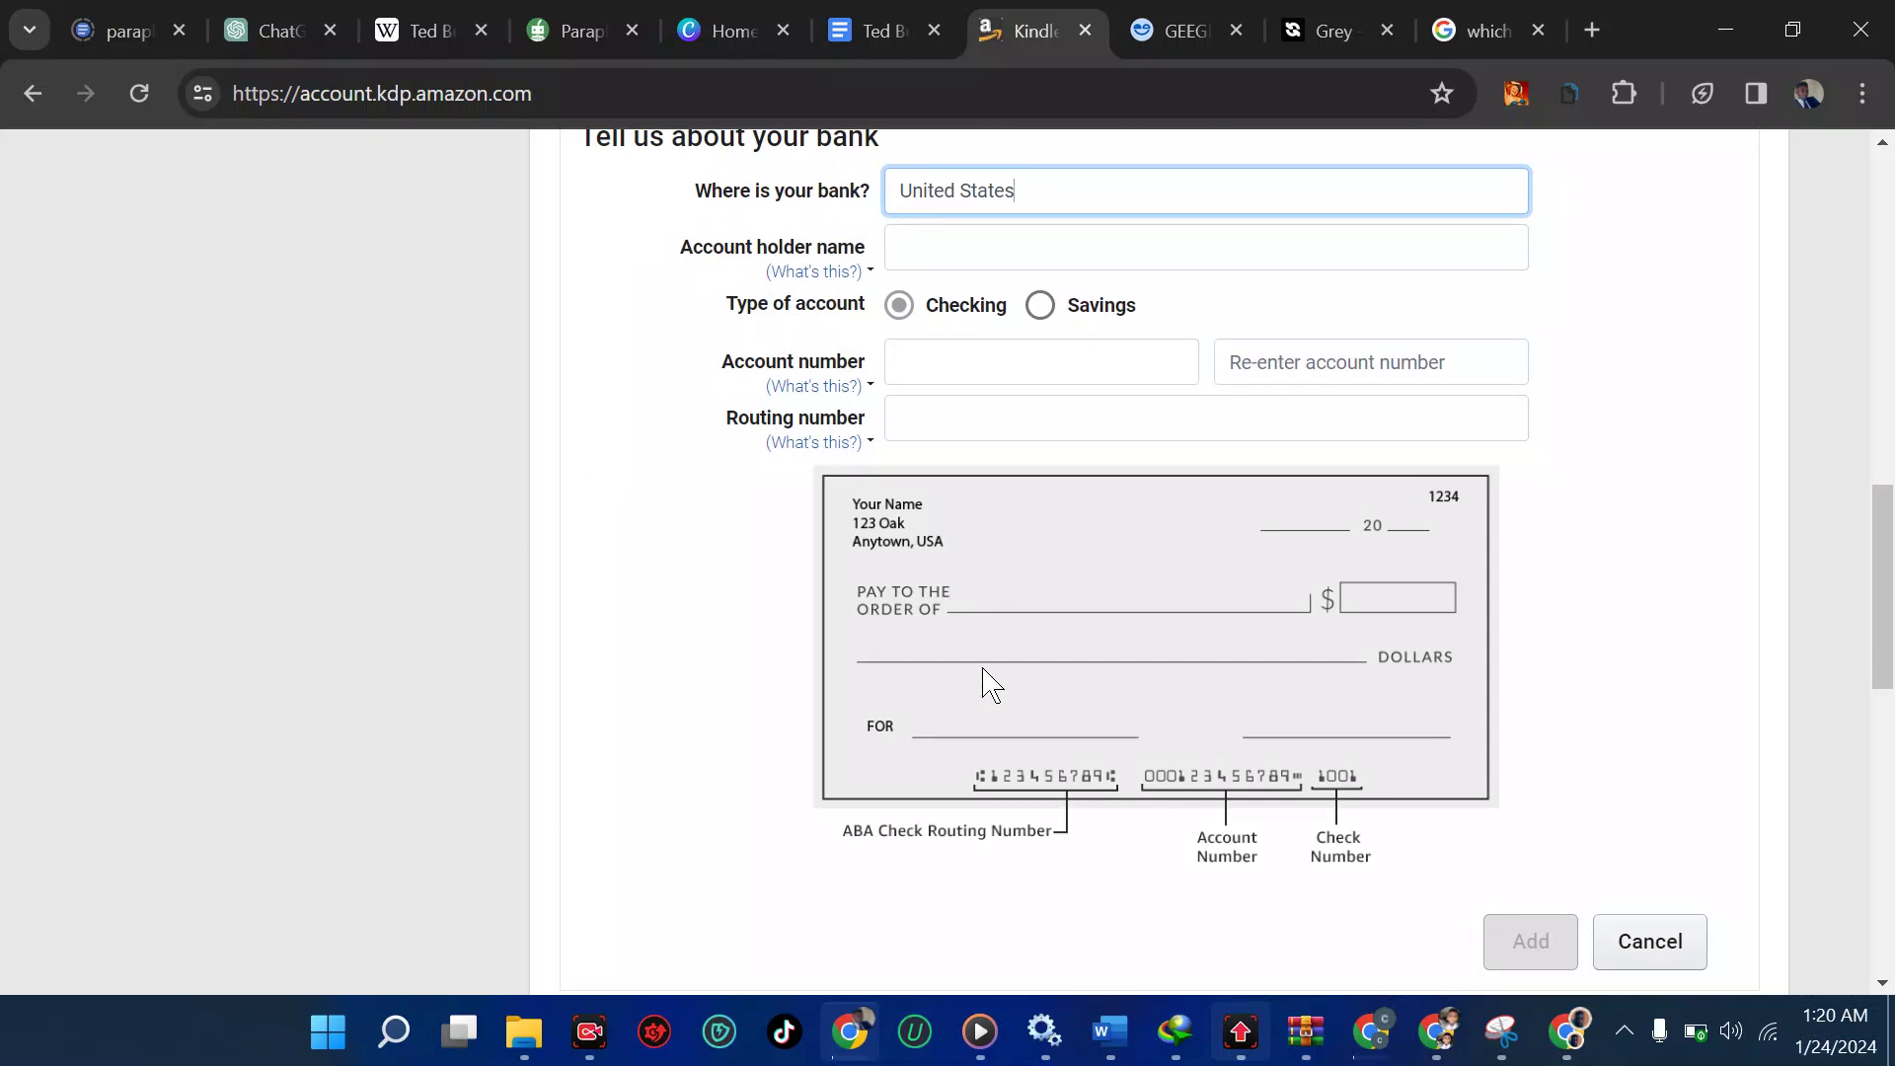
scroll(983, 681, "up", 4)
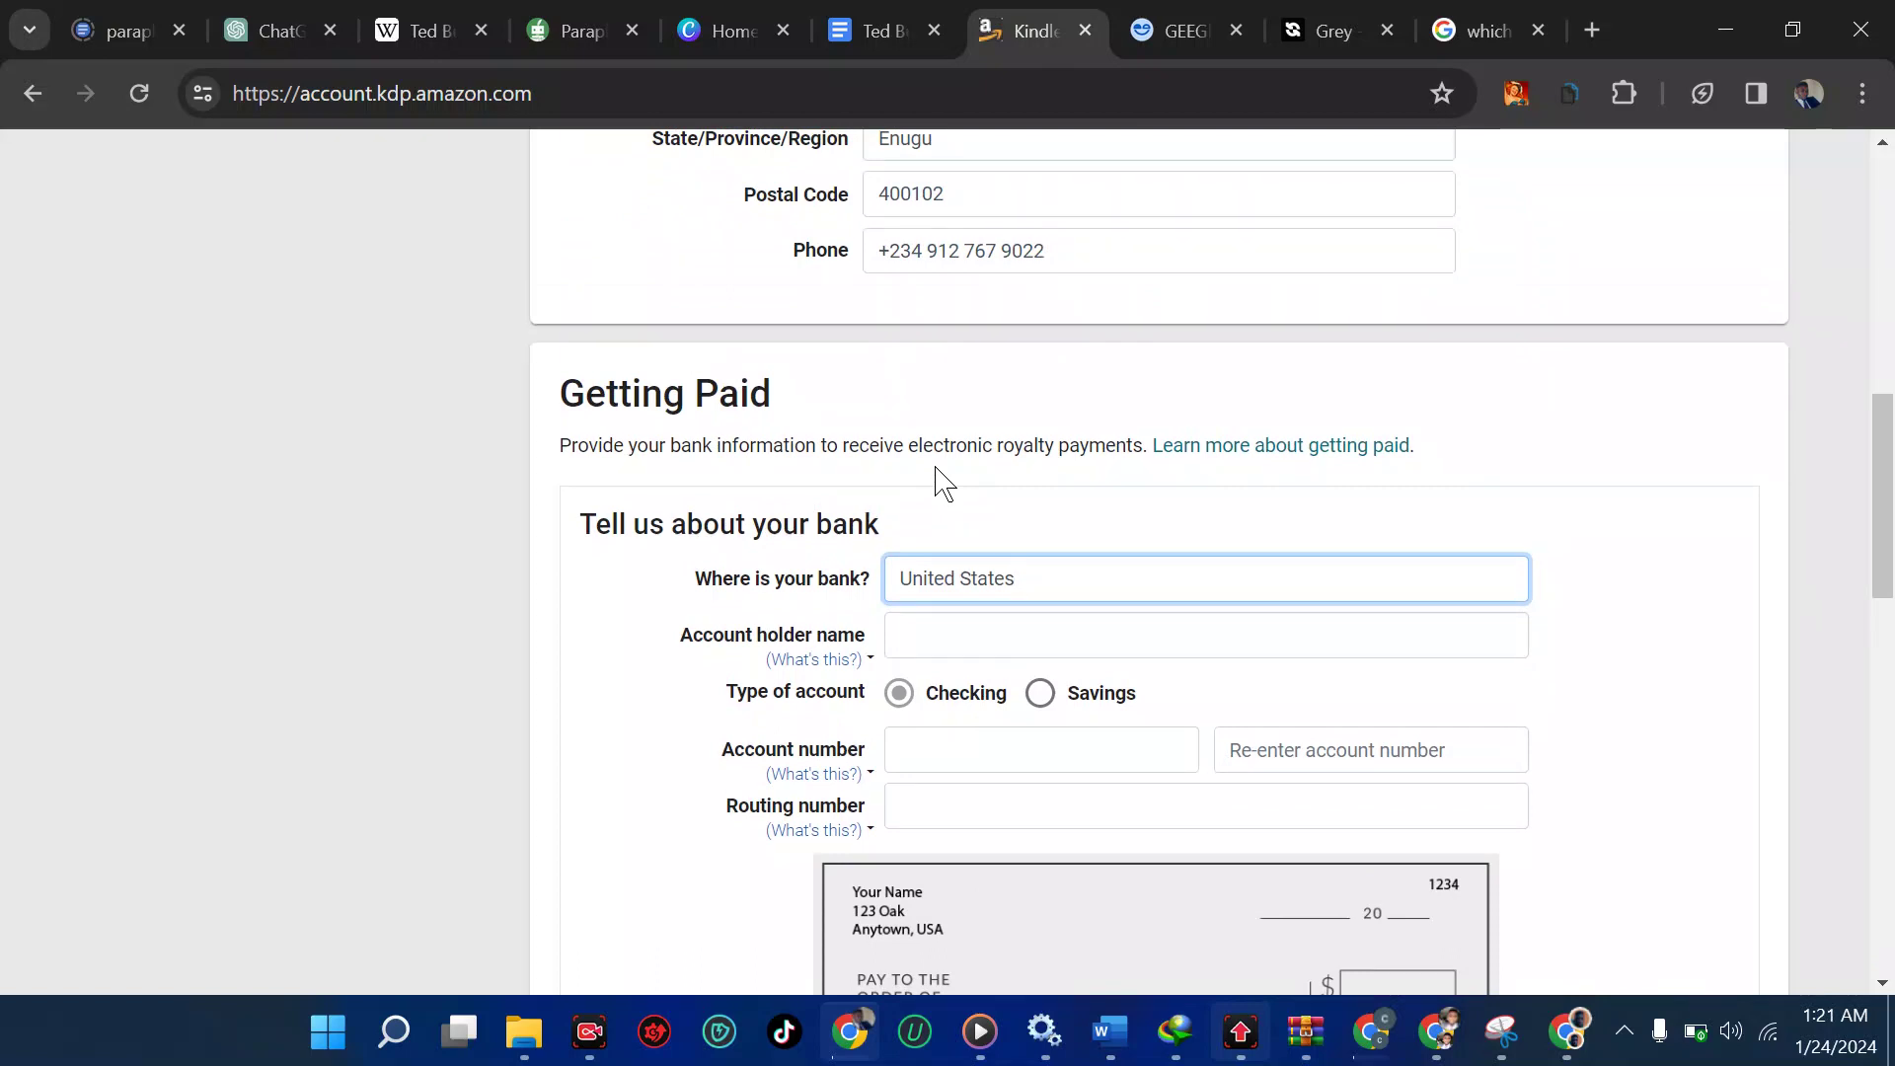
scroll(936, 472, "down", 1)
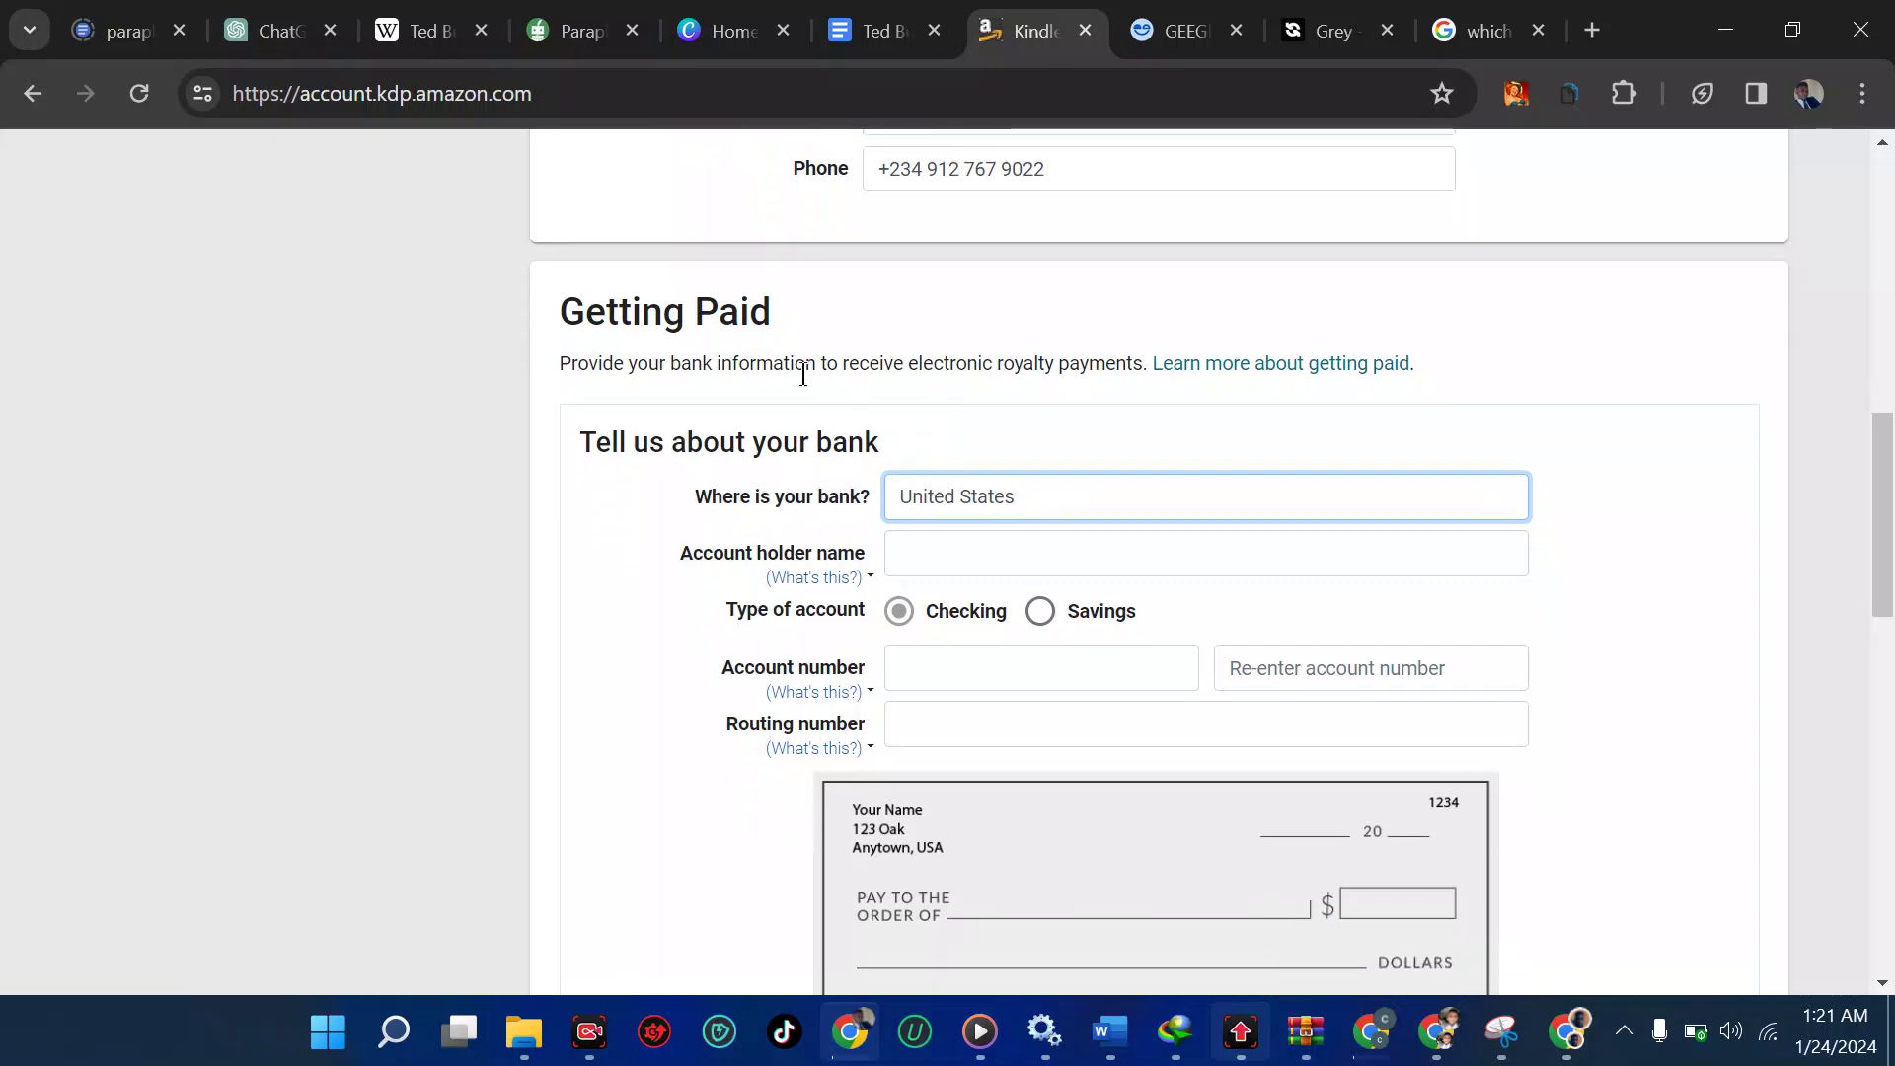
Step: Review the author's personal details, the existing bank account's payment details and the Tax Information section
scroll(803, 375, "up", 3)
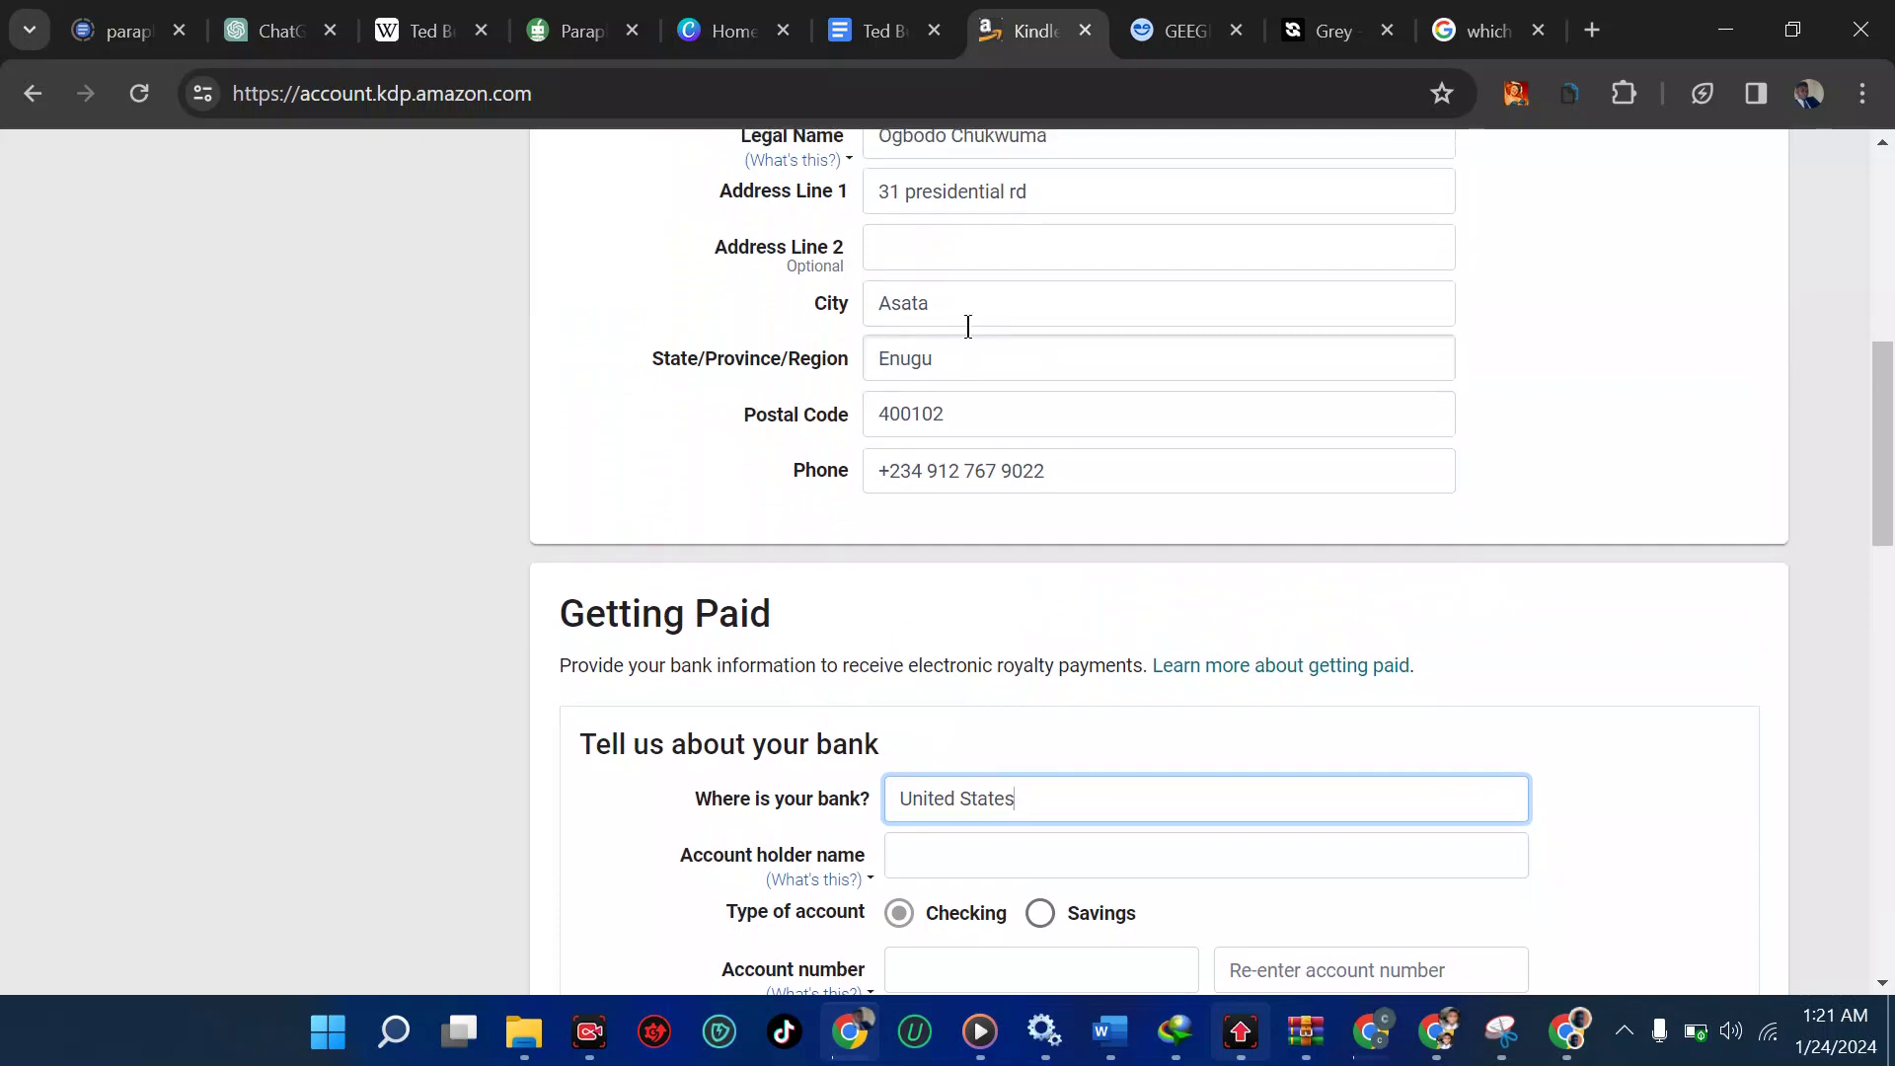
scroll(969, 326, "up", 3)
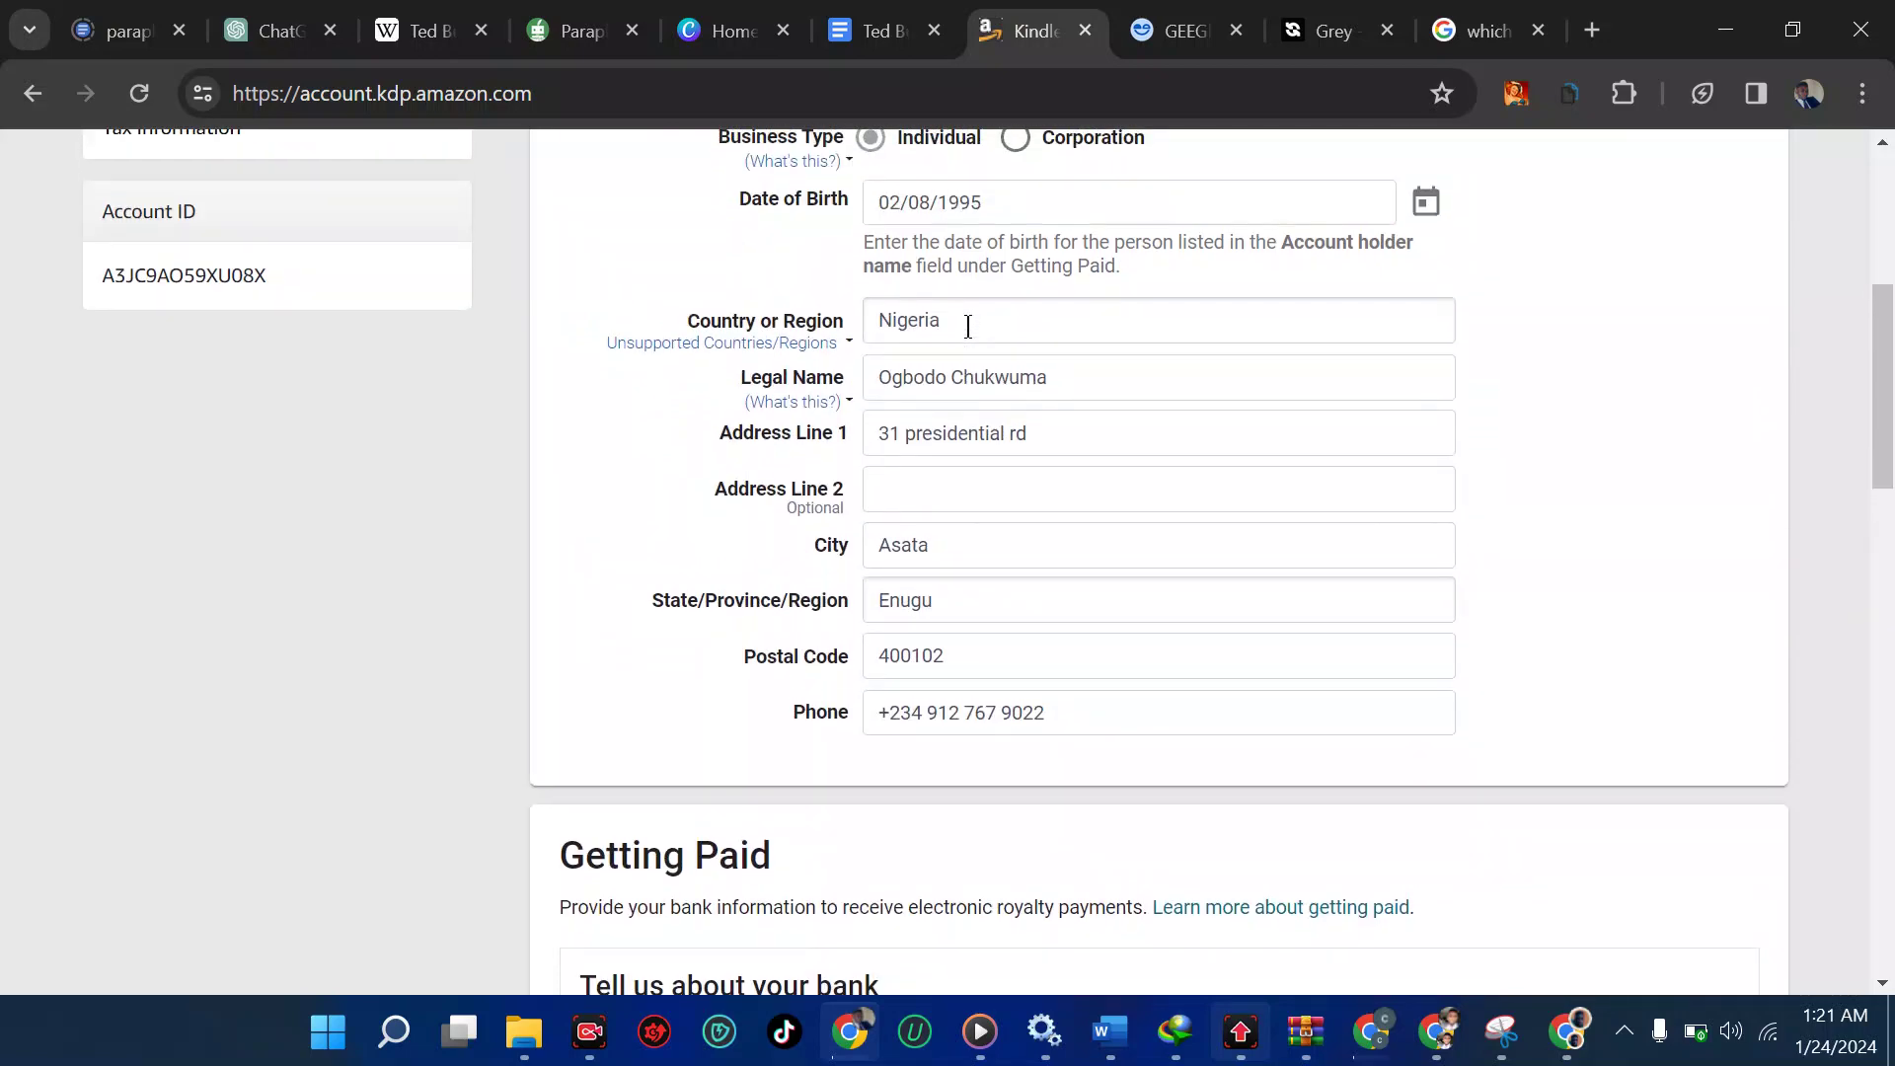
scroll(969, 327, "down", 3)
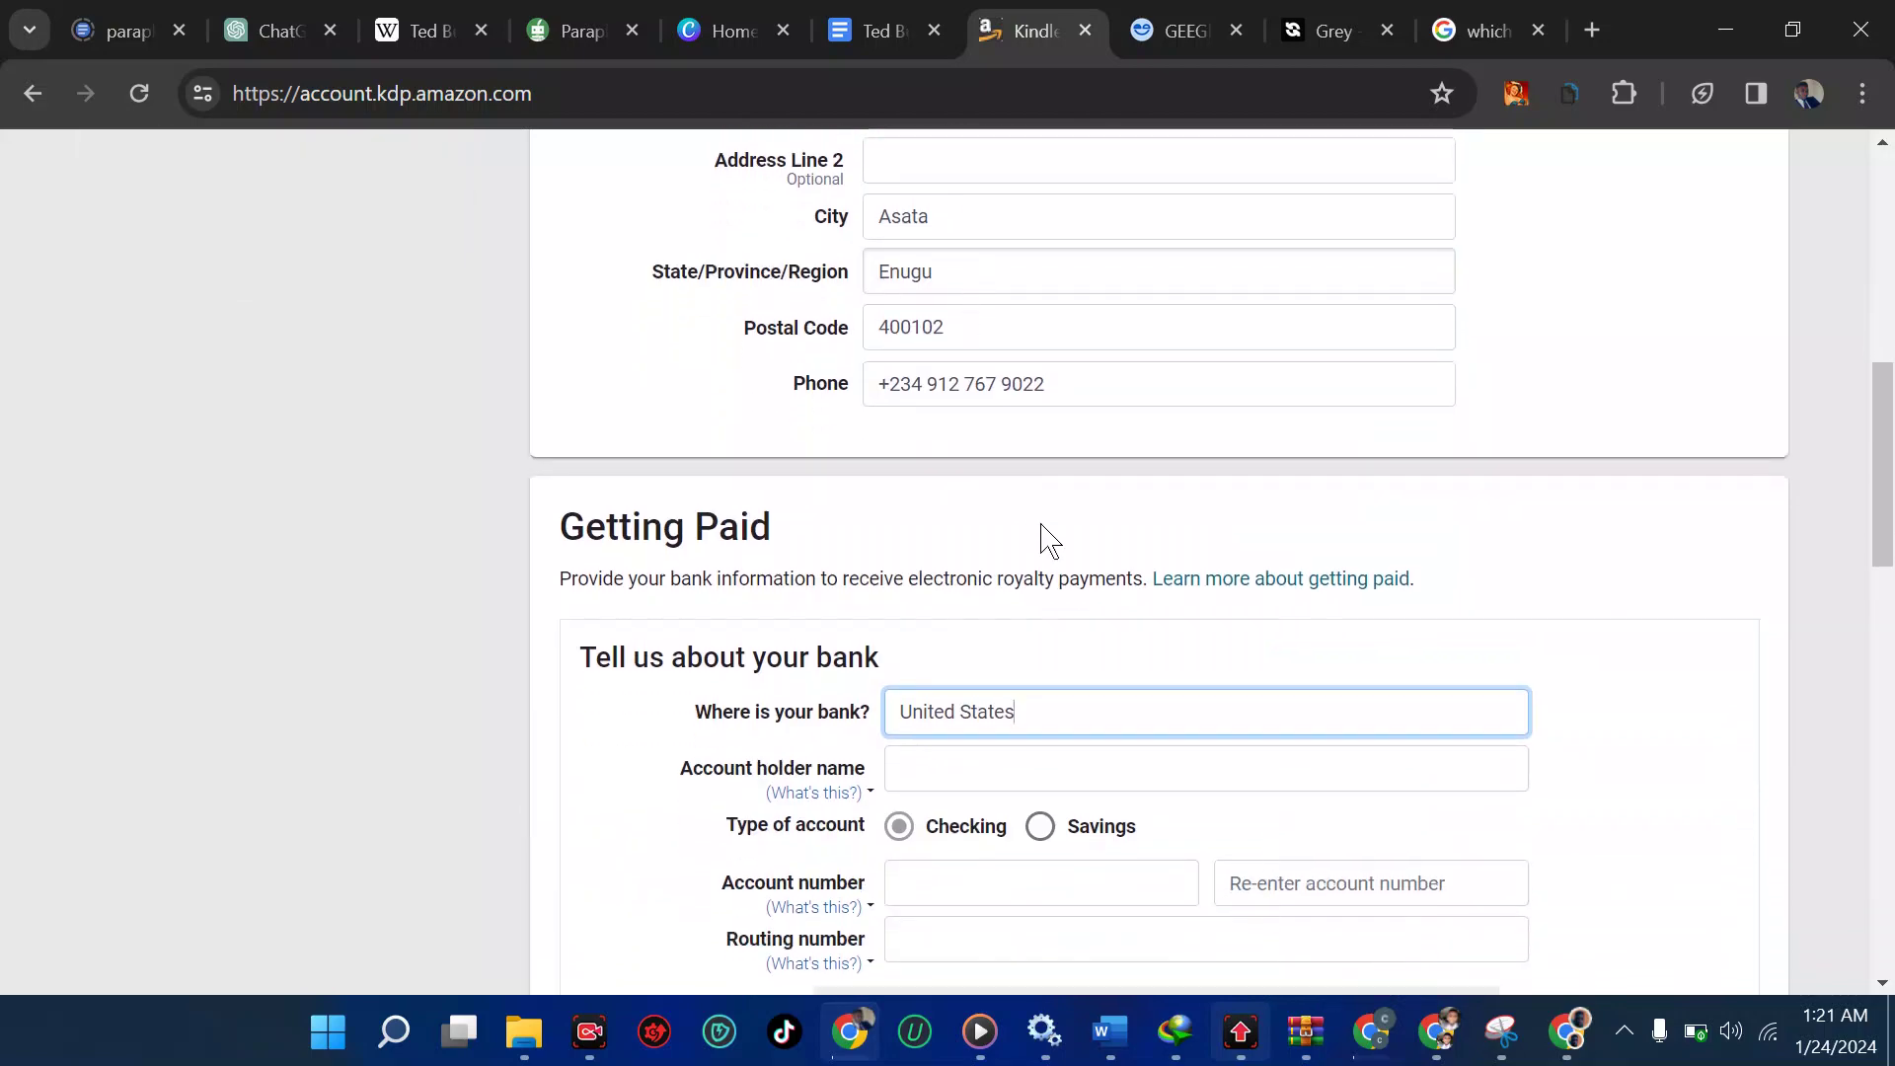
scroll(1013, 675, "down", 9)
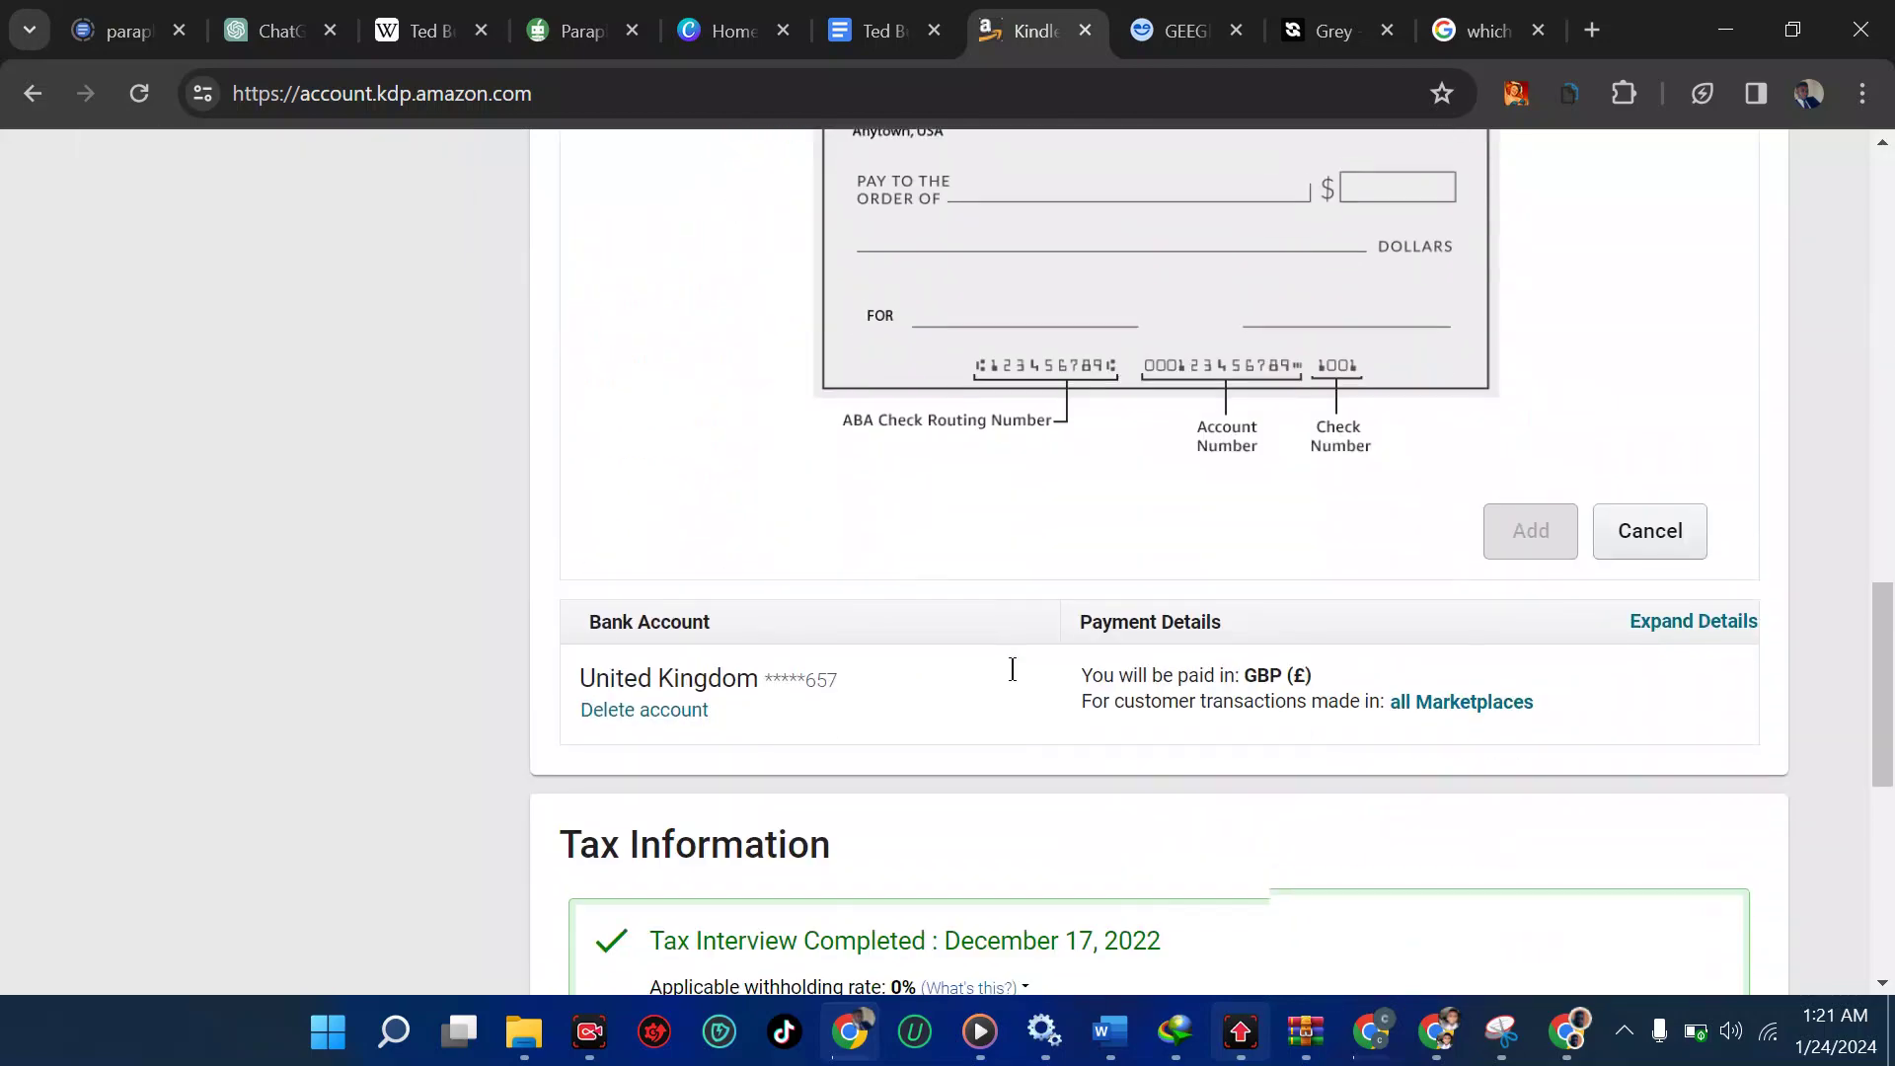
scroll(829, 791, "down", 1)
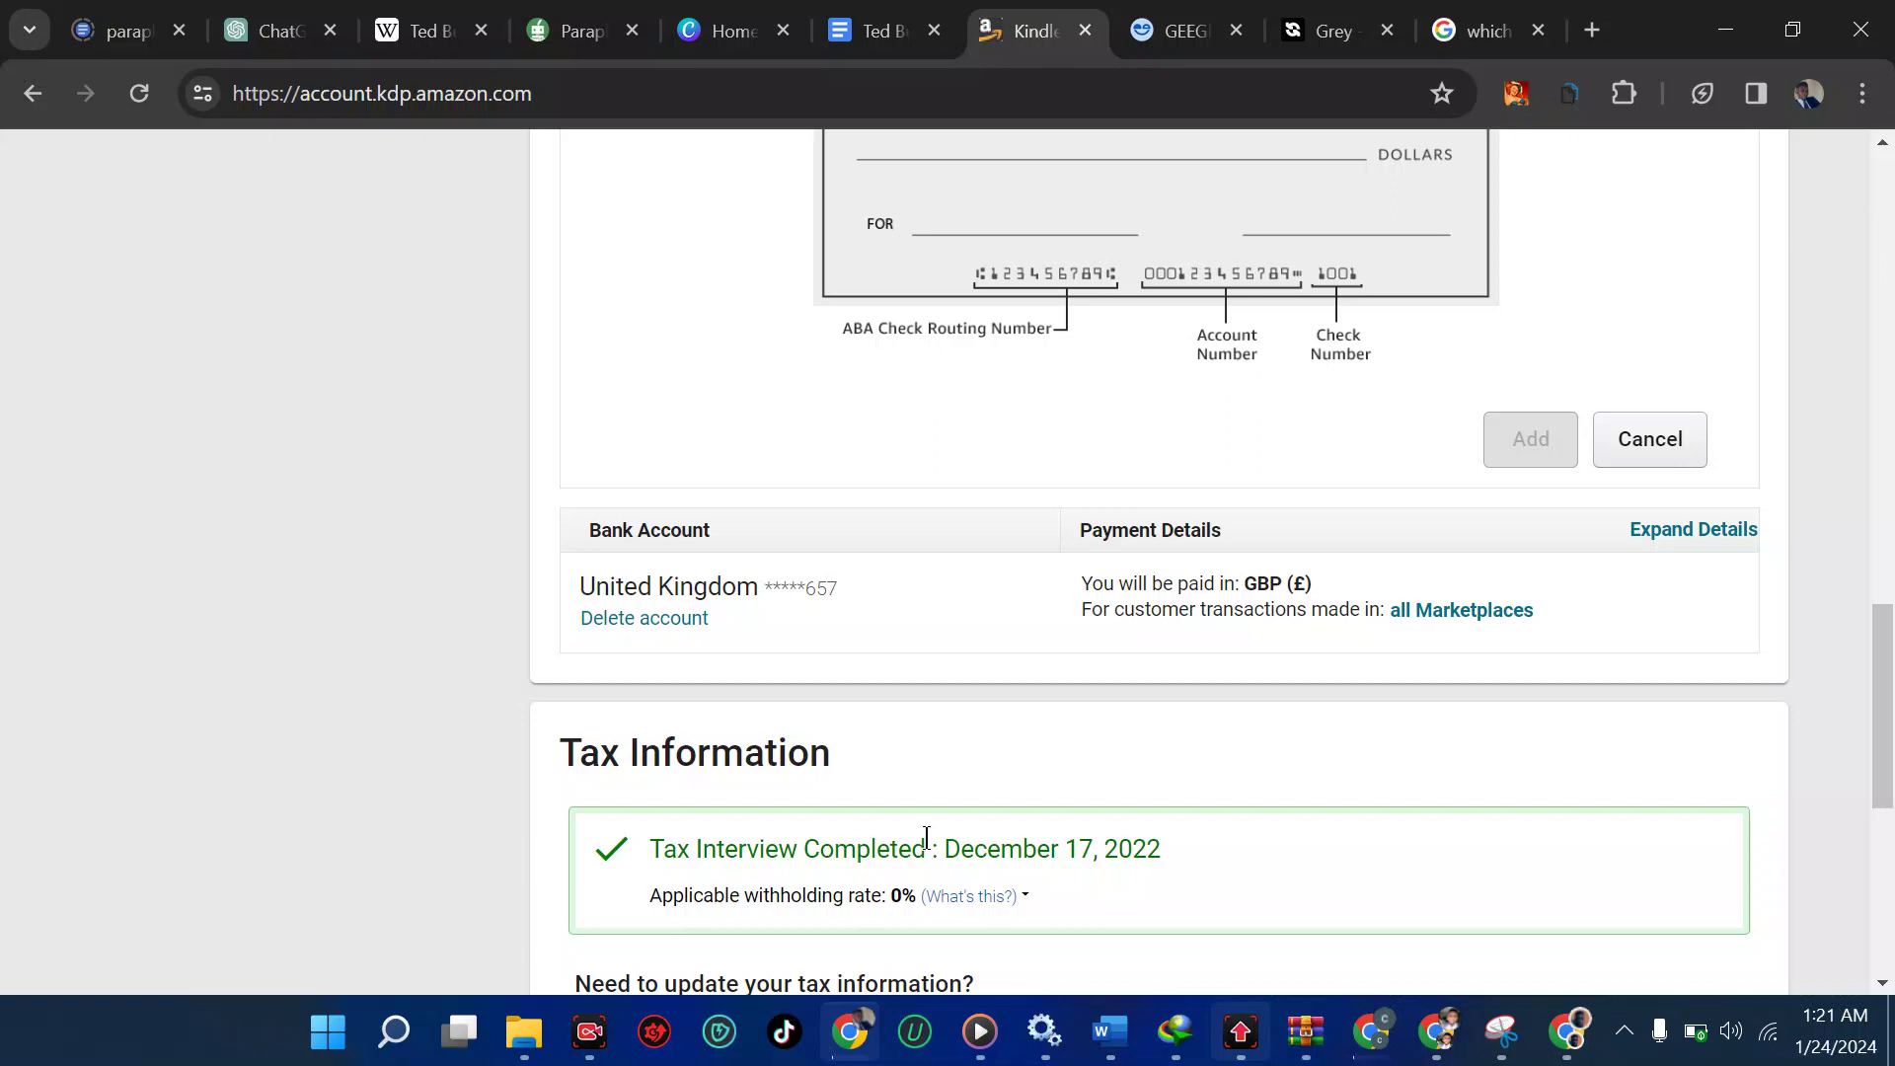
scroll(1021, 849, "down", 2)
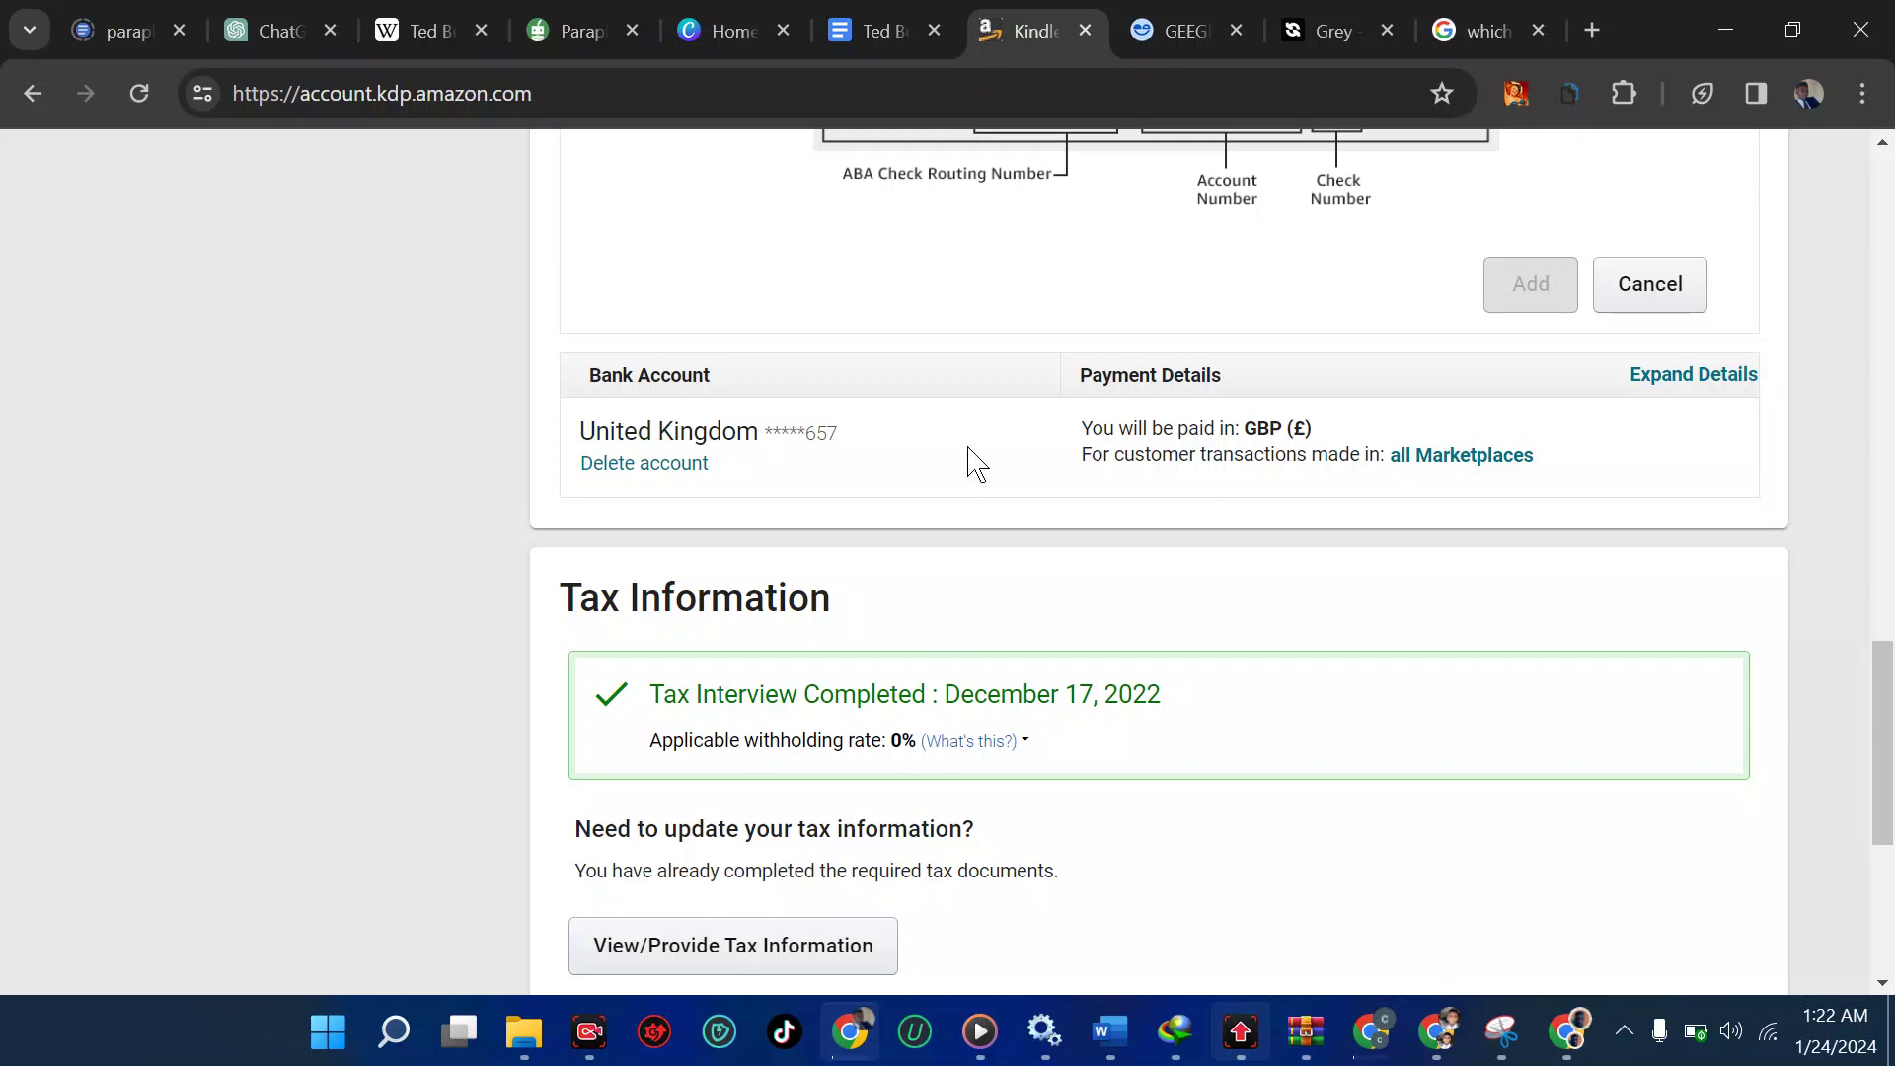
scroll(998, 453, "up", 9)
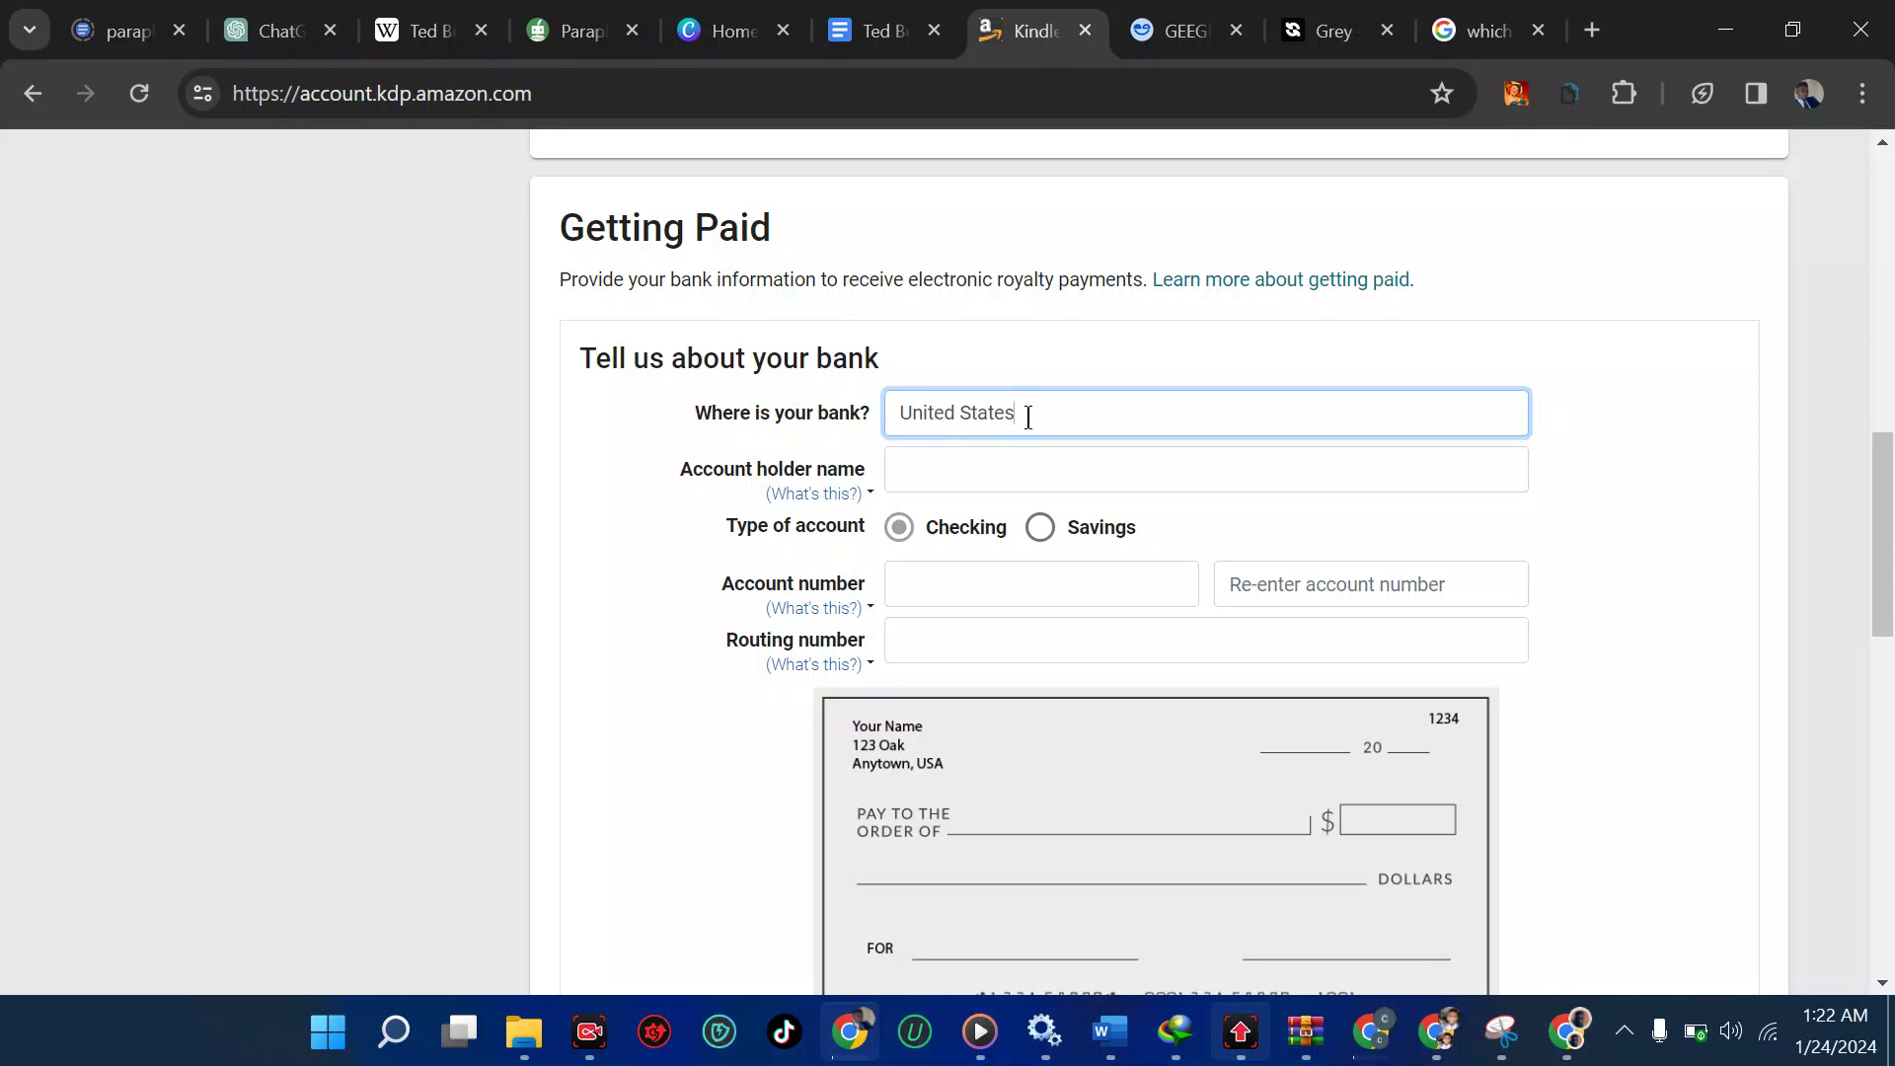
Step: Switch to Geegpay and view the full receiving account details of the US Dollar wallet
left_click(1175, 30)
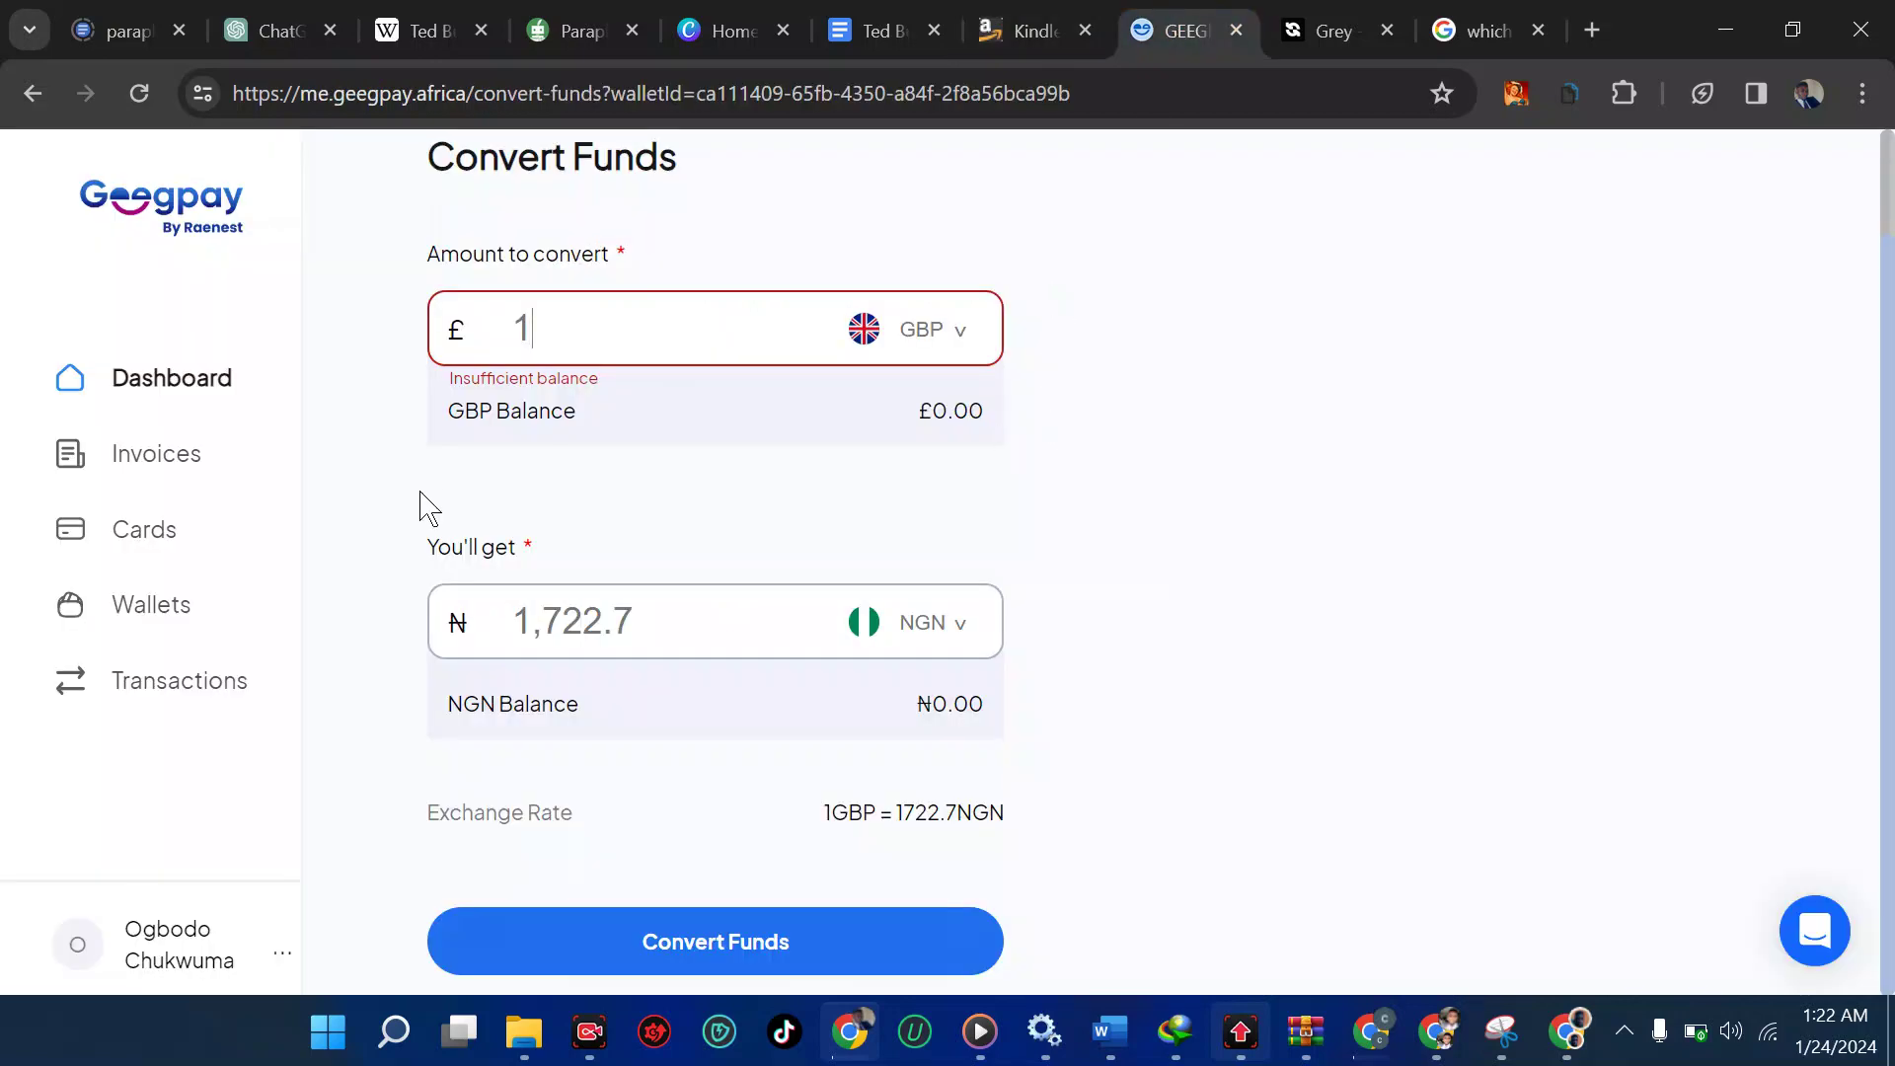
left_click(163, 599)
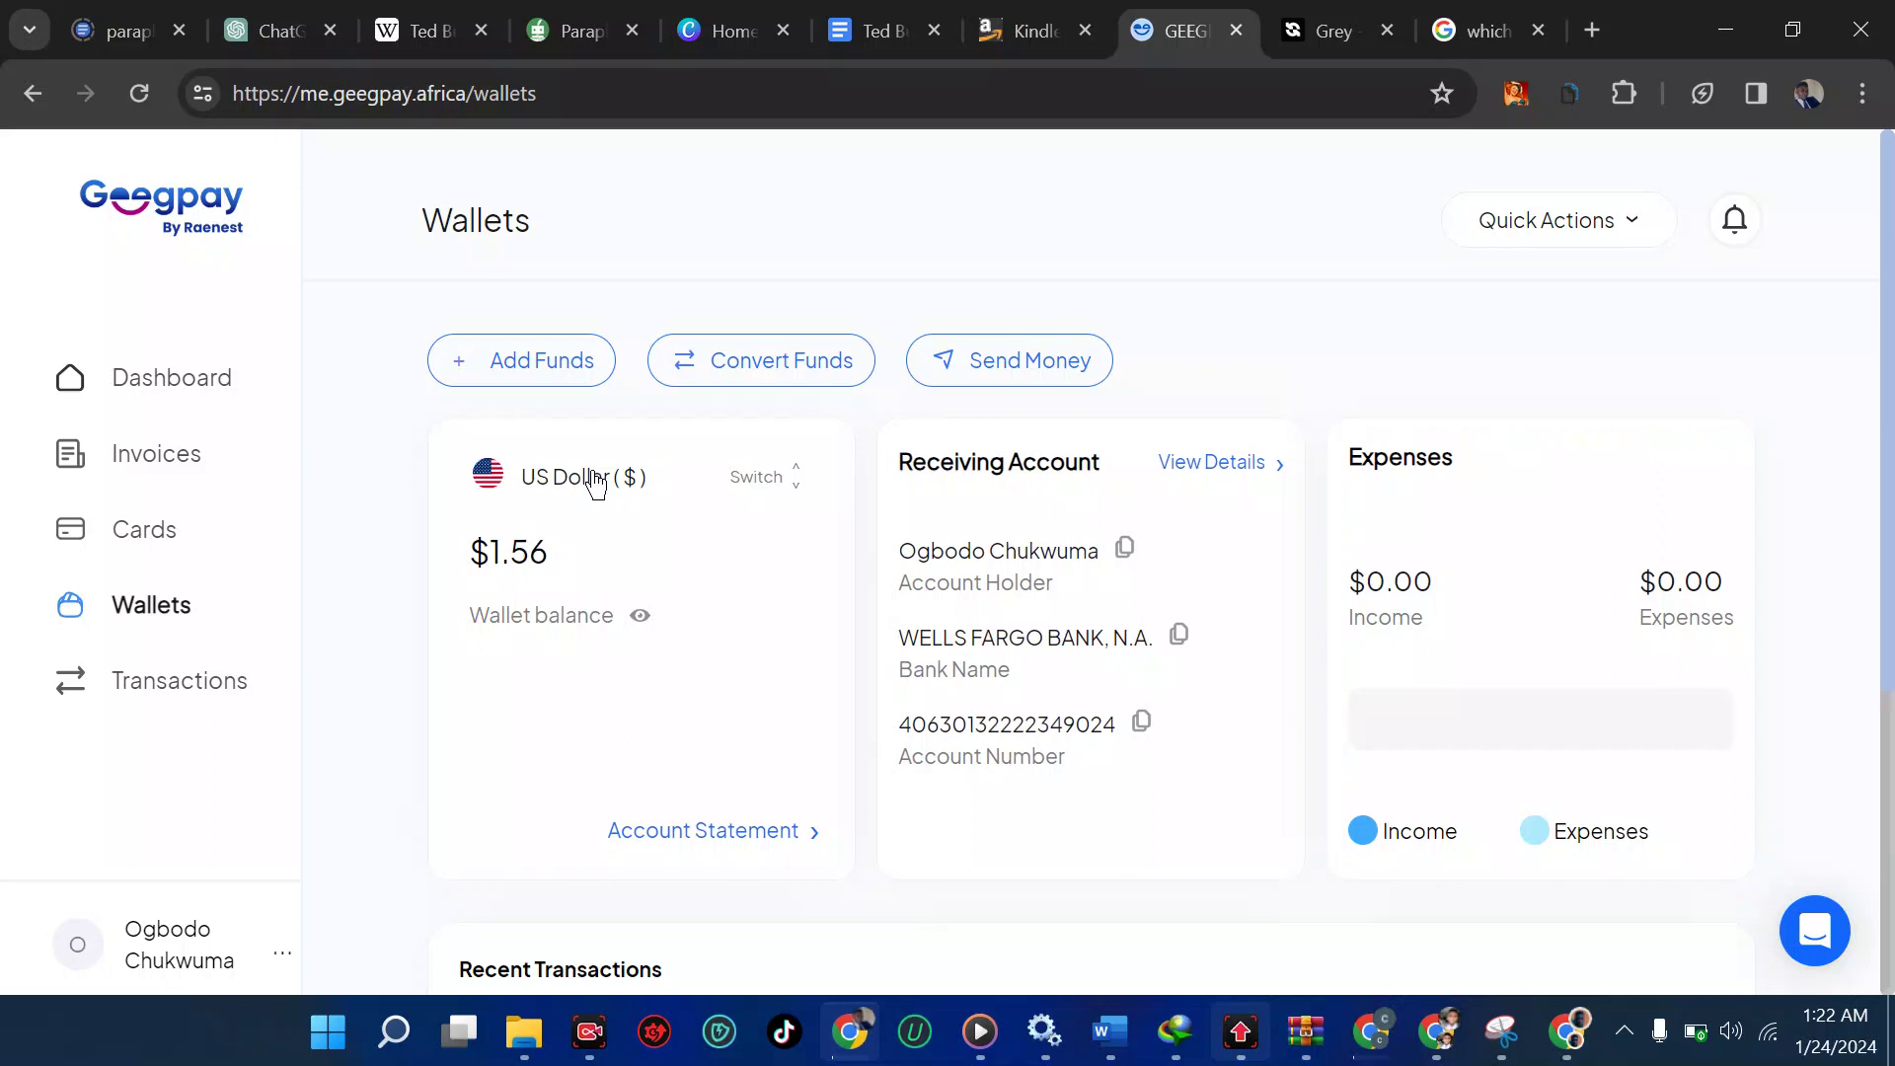
left_click(1227, 464)
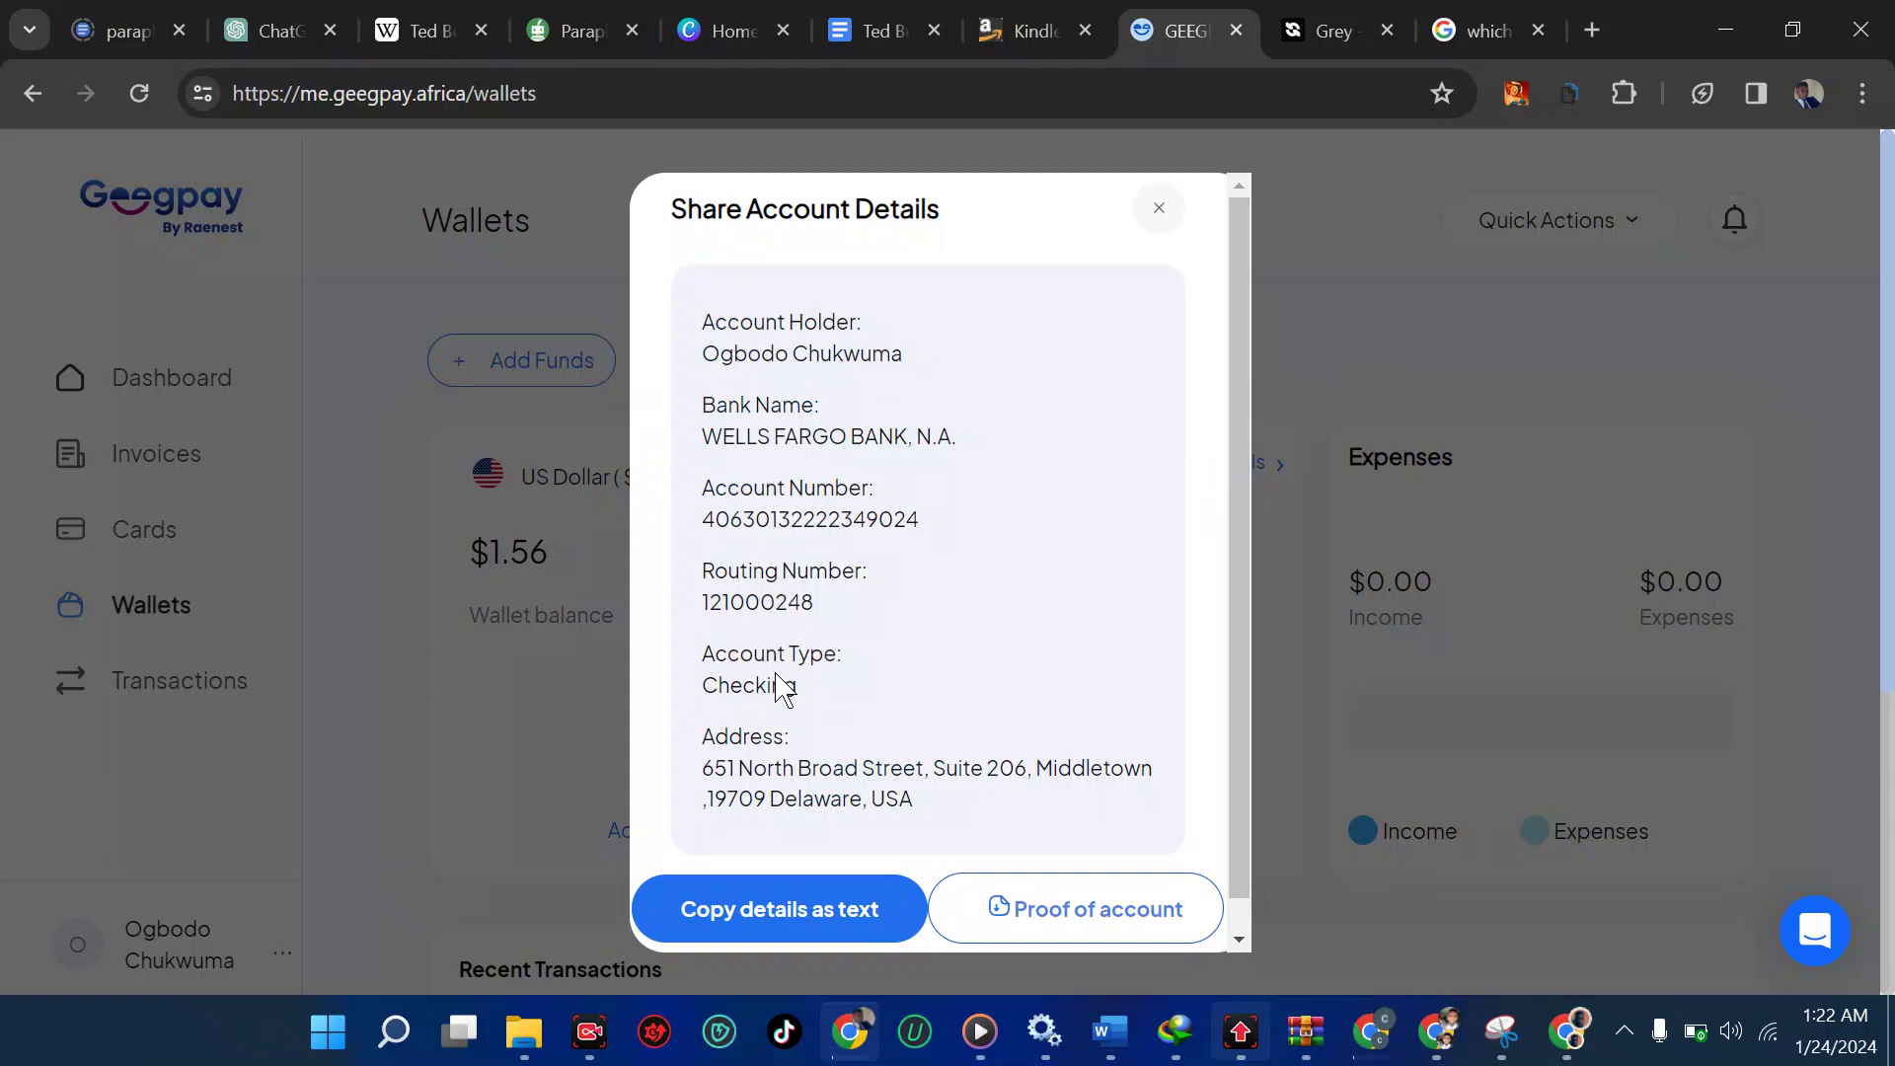
Step: Copy the account holder's name from the Geegpay details into KDP's Account holder name field
left_click(1034, 30)
left_click(944, 467)
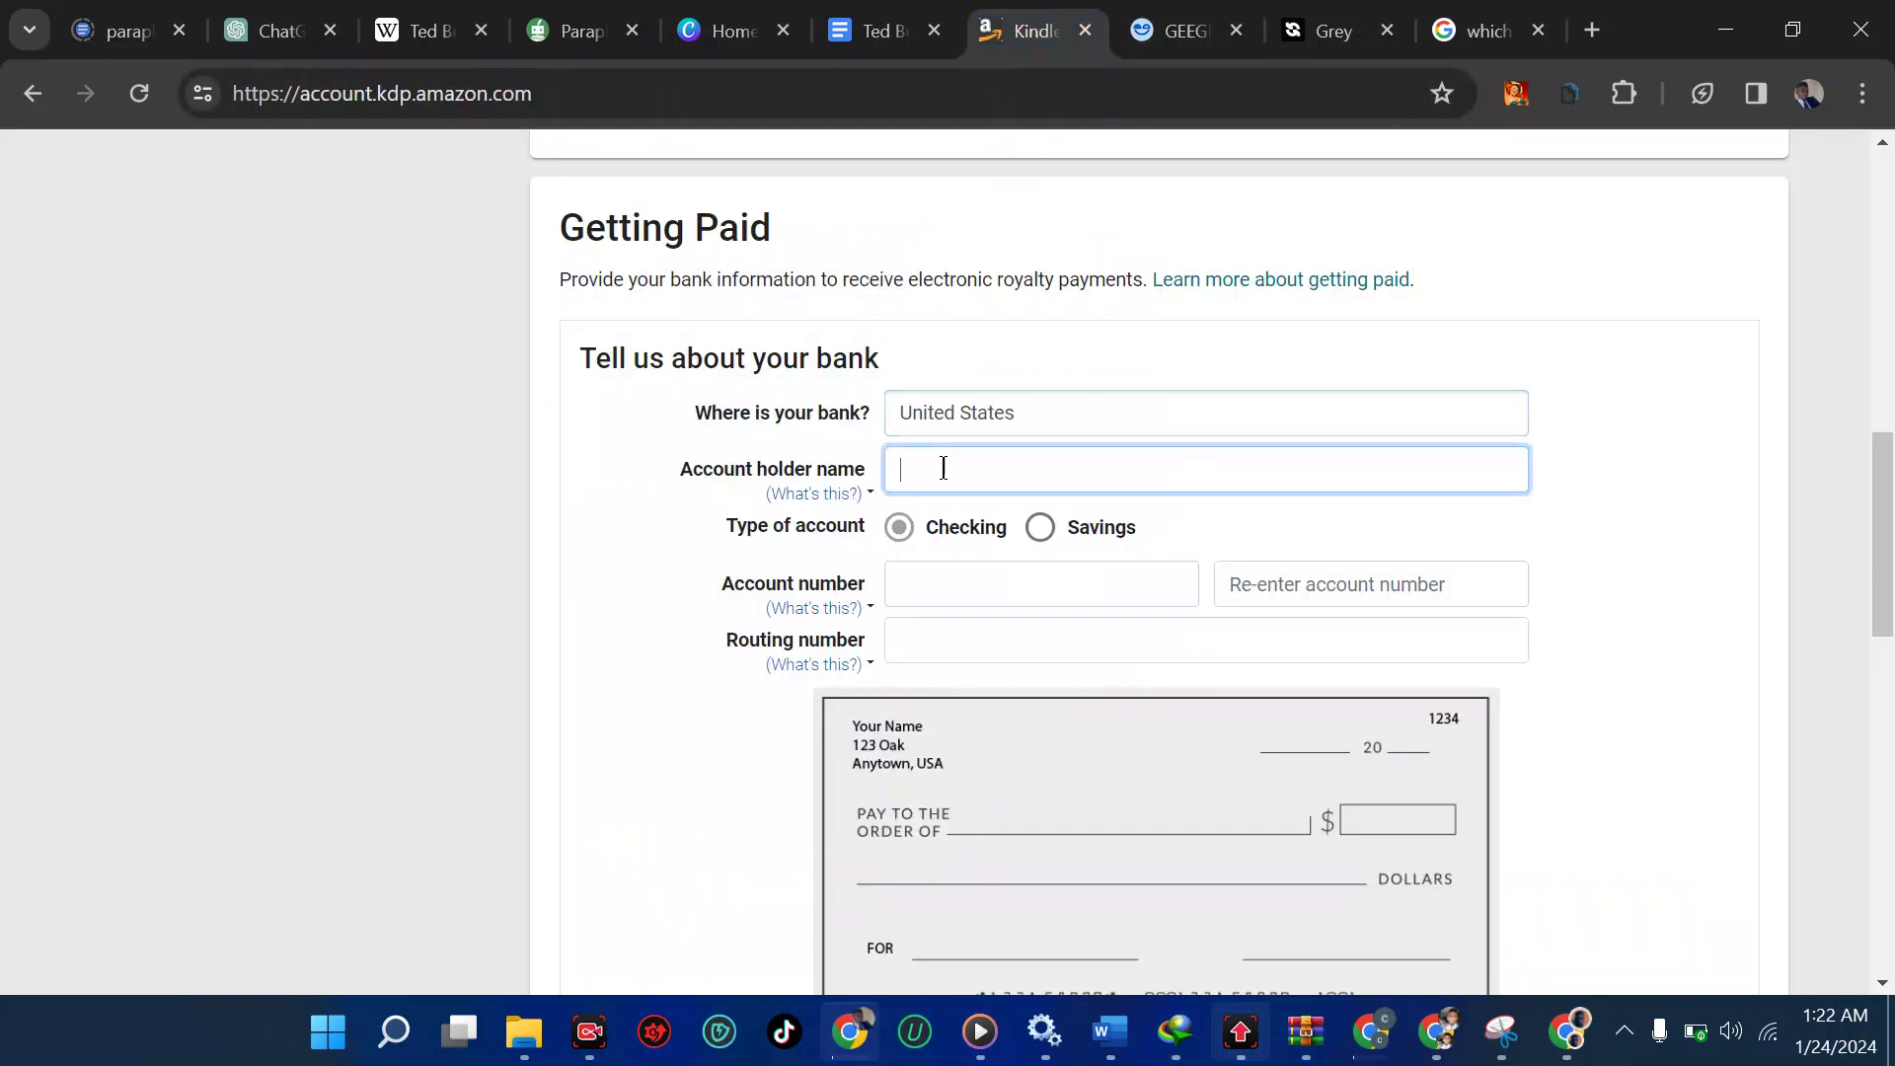
mouse_move(815, 500)
left_click(1189, 33)
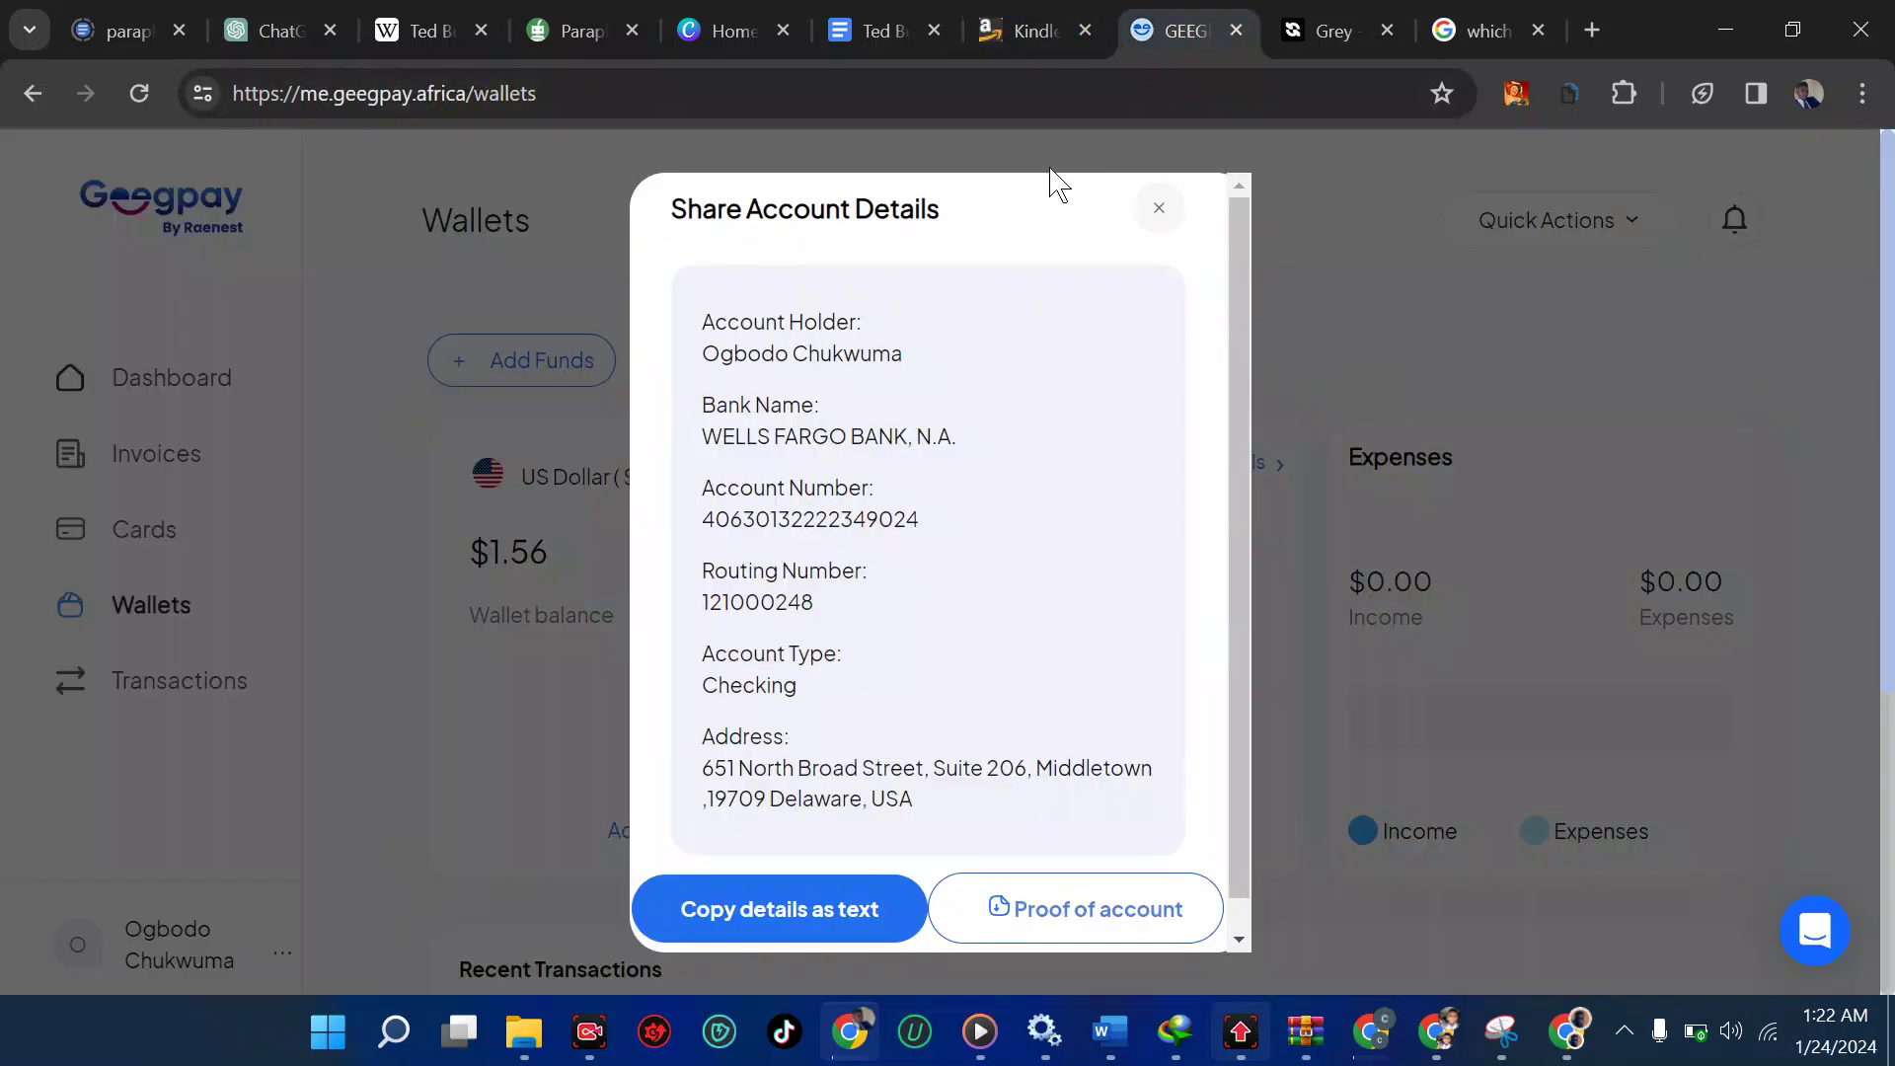
left_click_drag(915, 365, 703, 355)
key("ctrl+c")
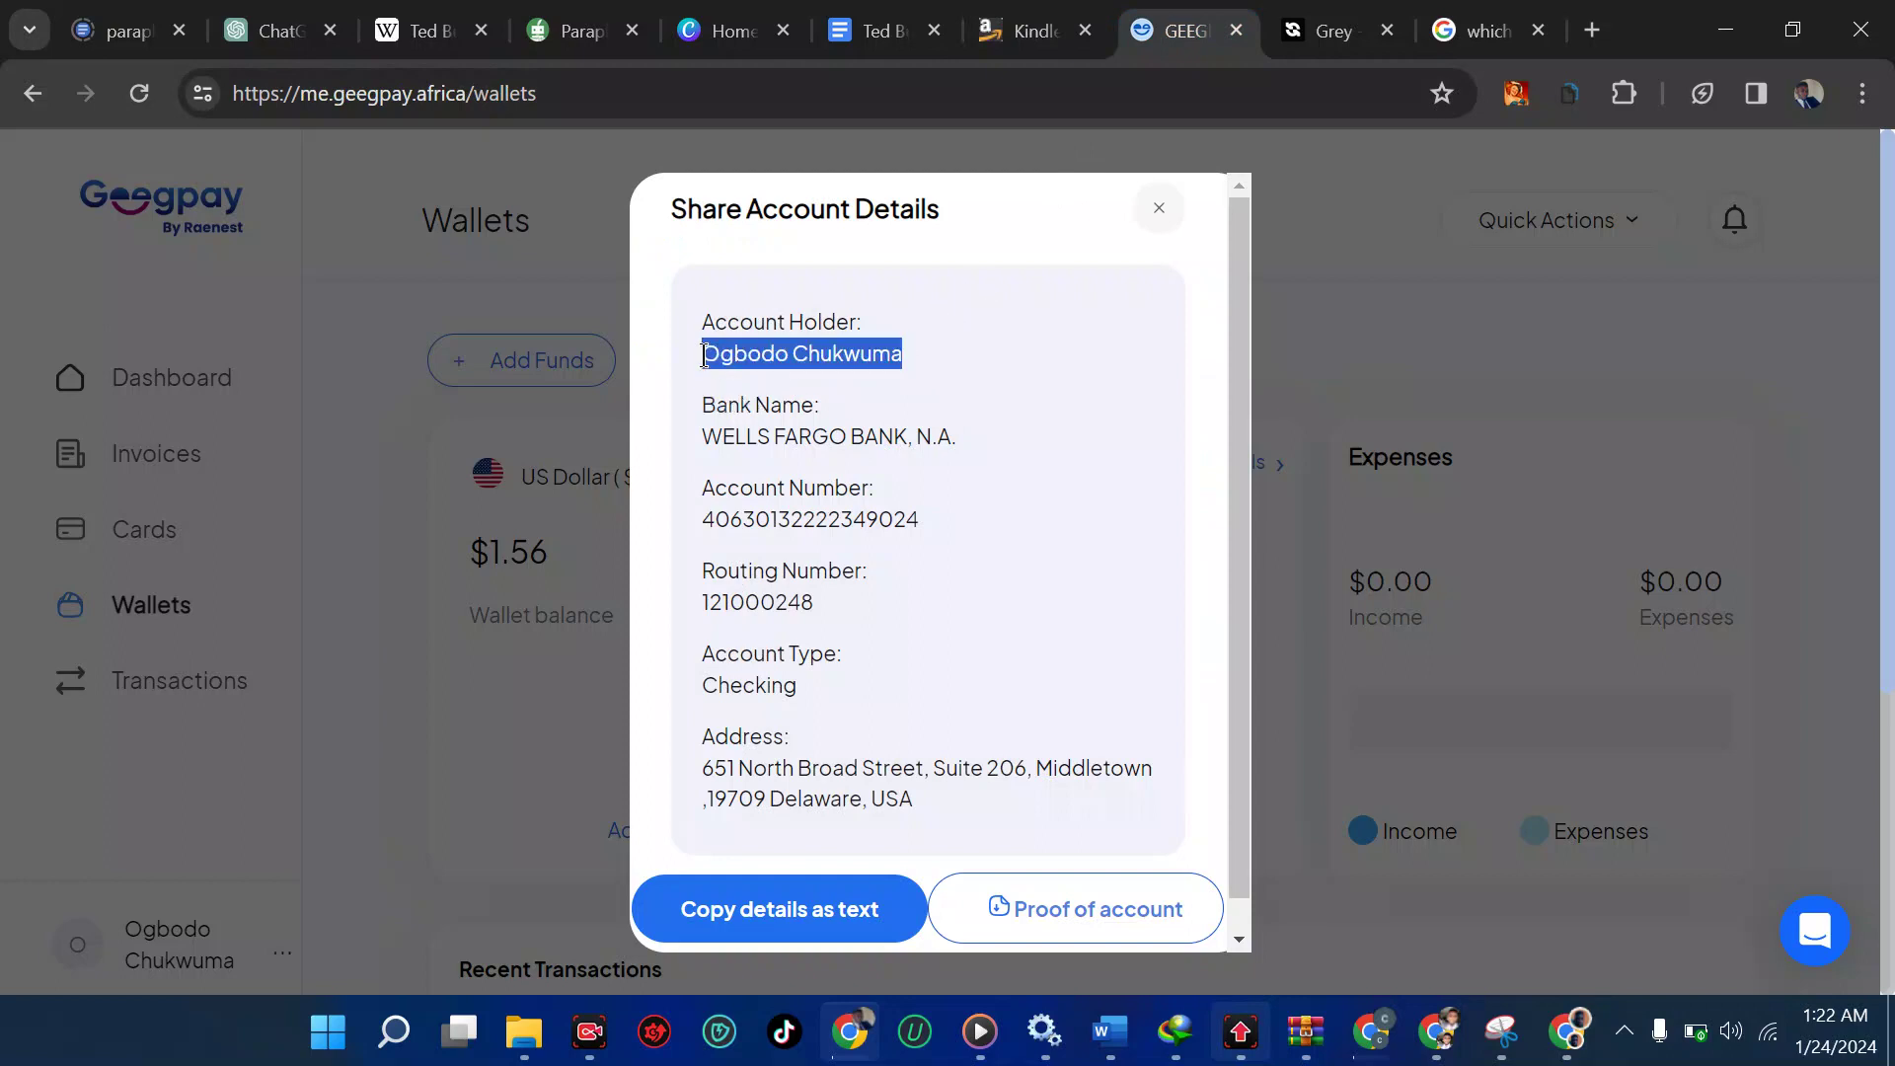
left_click(1038, 31)
left_click(941, 480)
key("ctrl+v")
Step: Copy the account number from the Geegpay details into both KDP account number fields
left_click(919, 597)
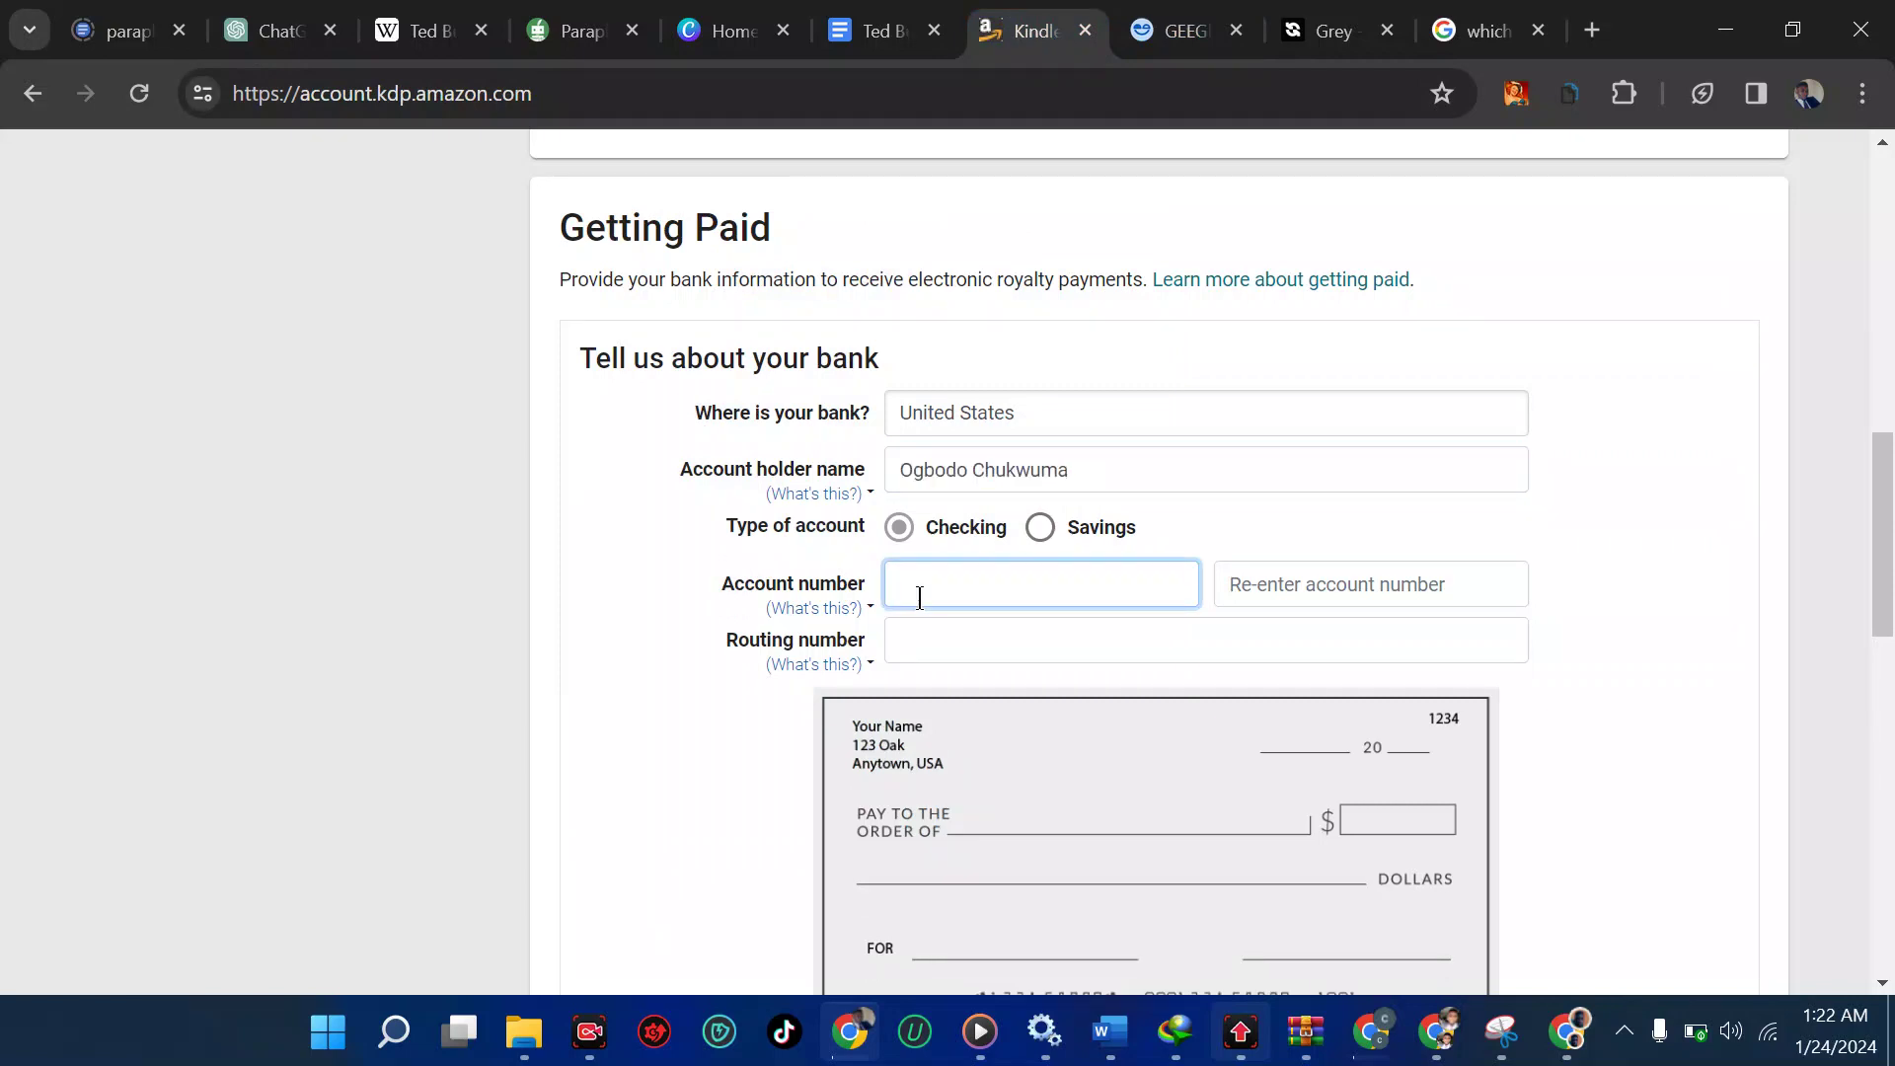
left_click(1197, 30)
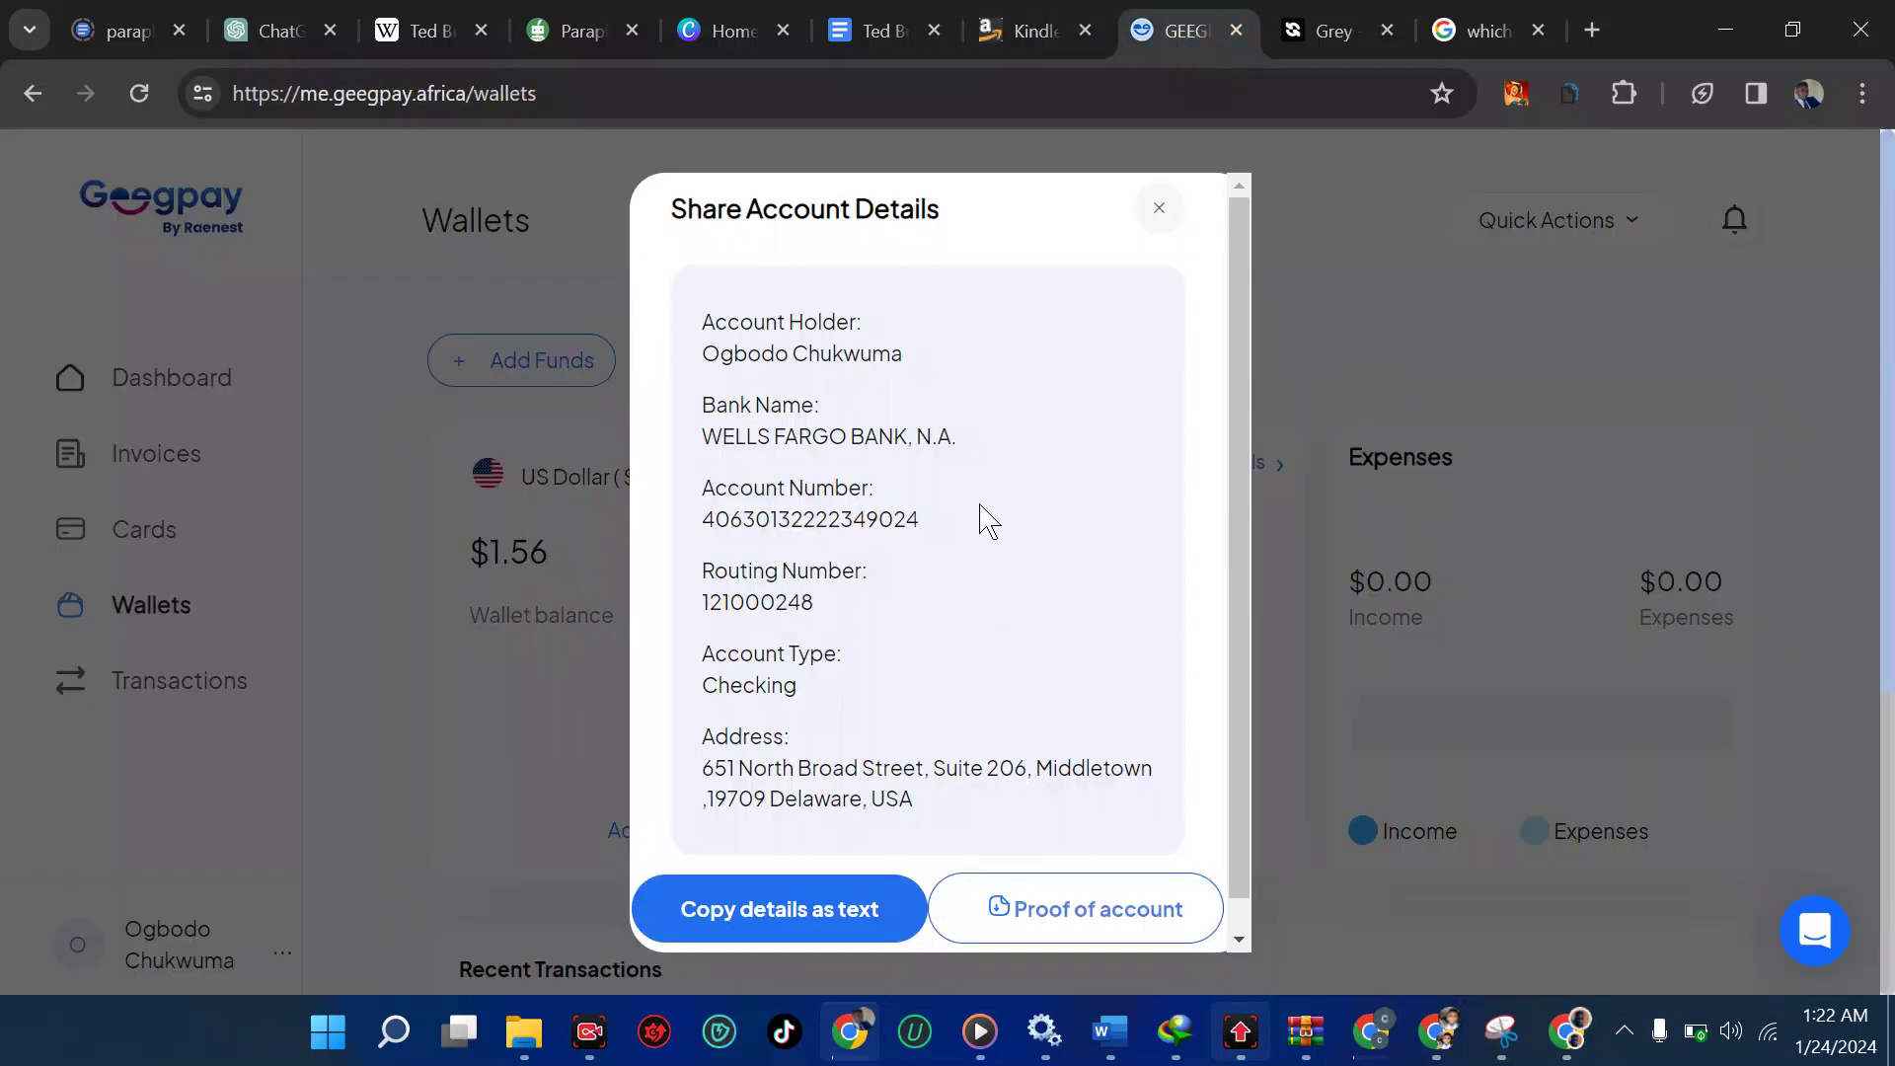
left_click_drag(923, 520, 707, 522)
key("ctrl+c")
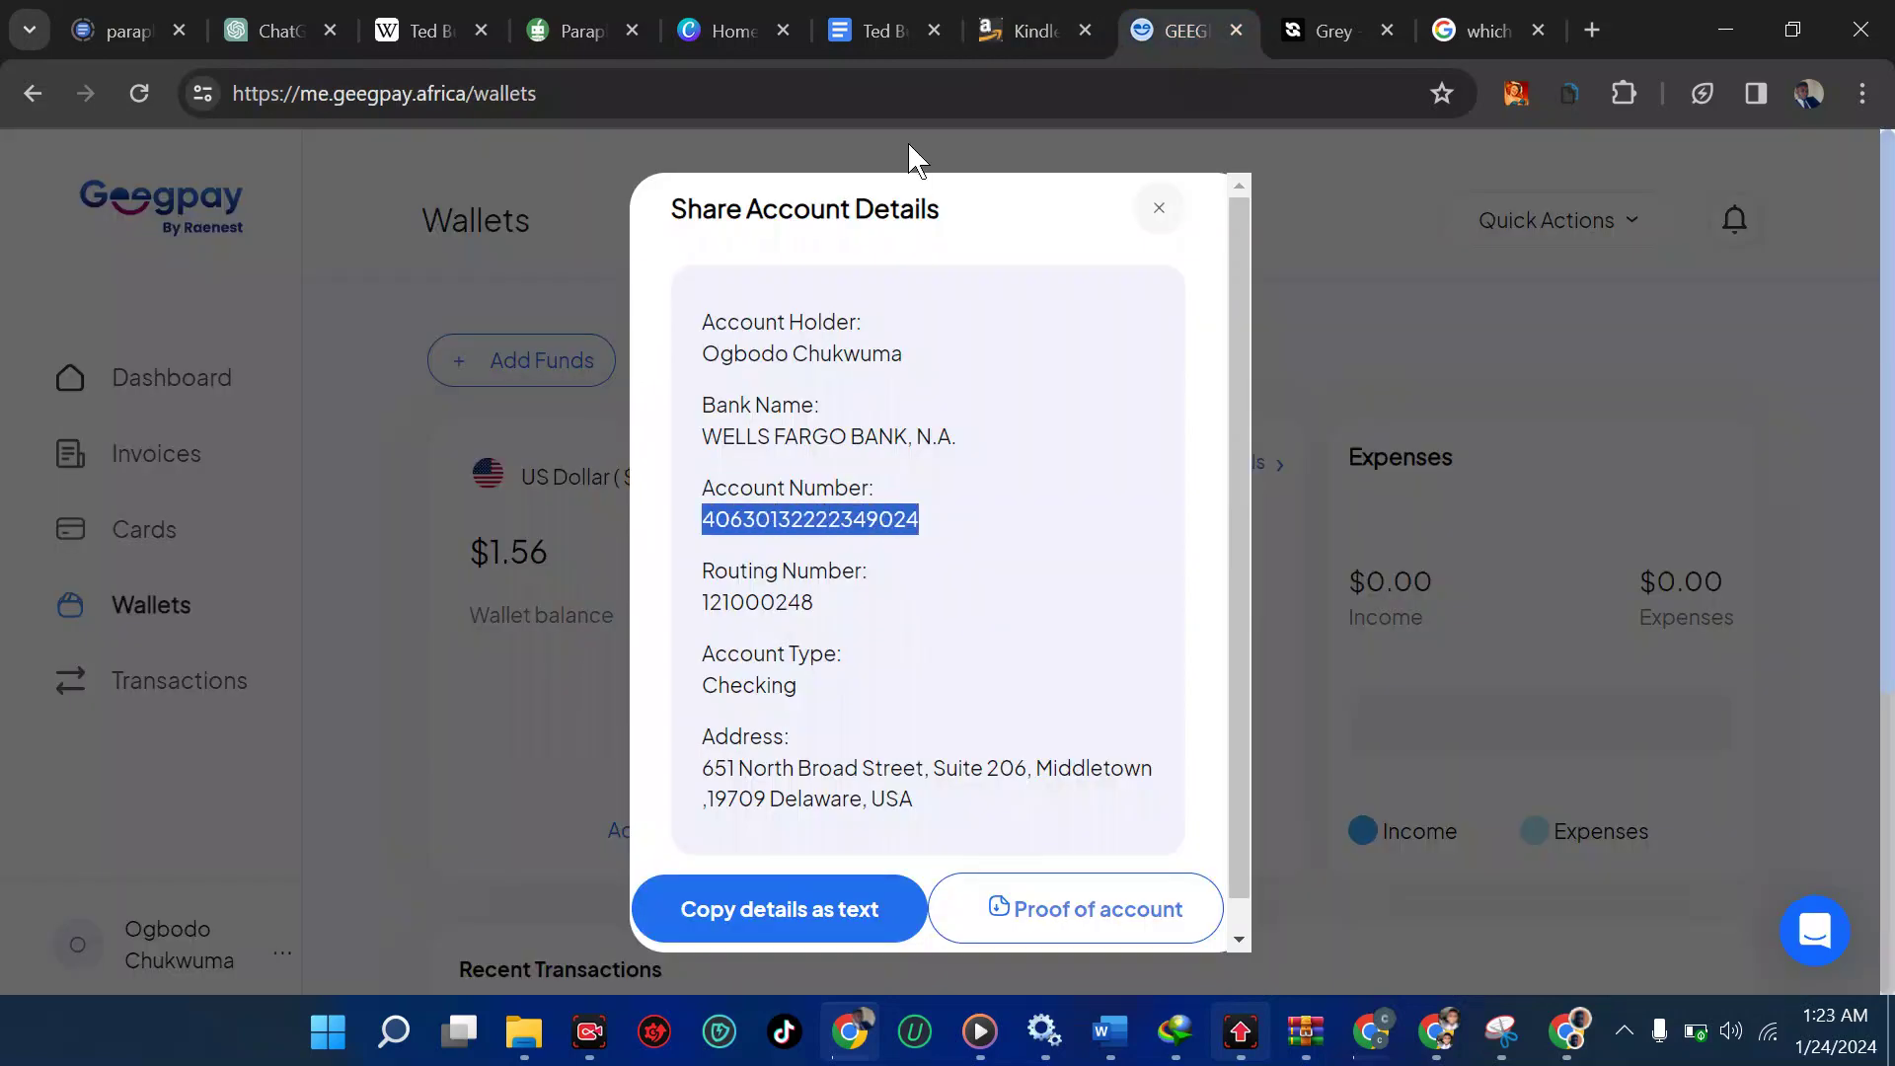
left_click(1041, 30)
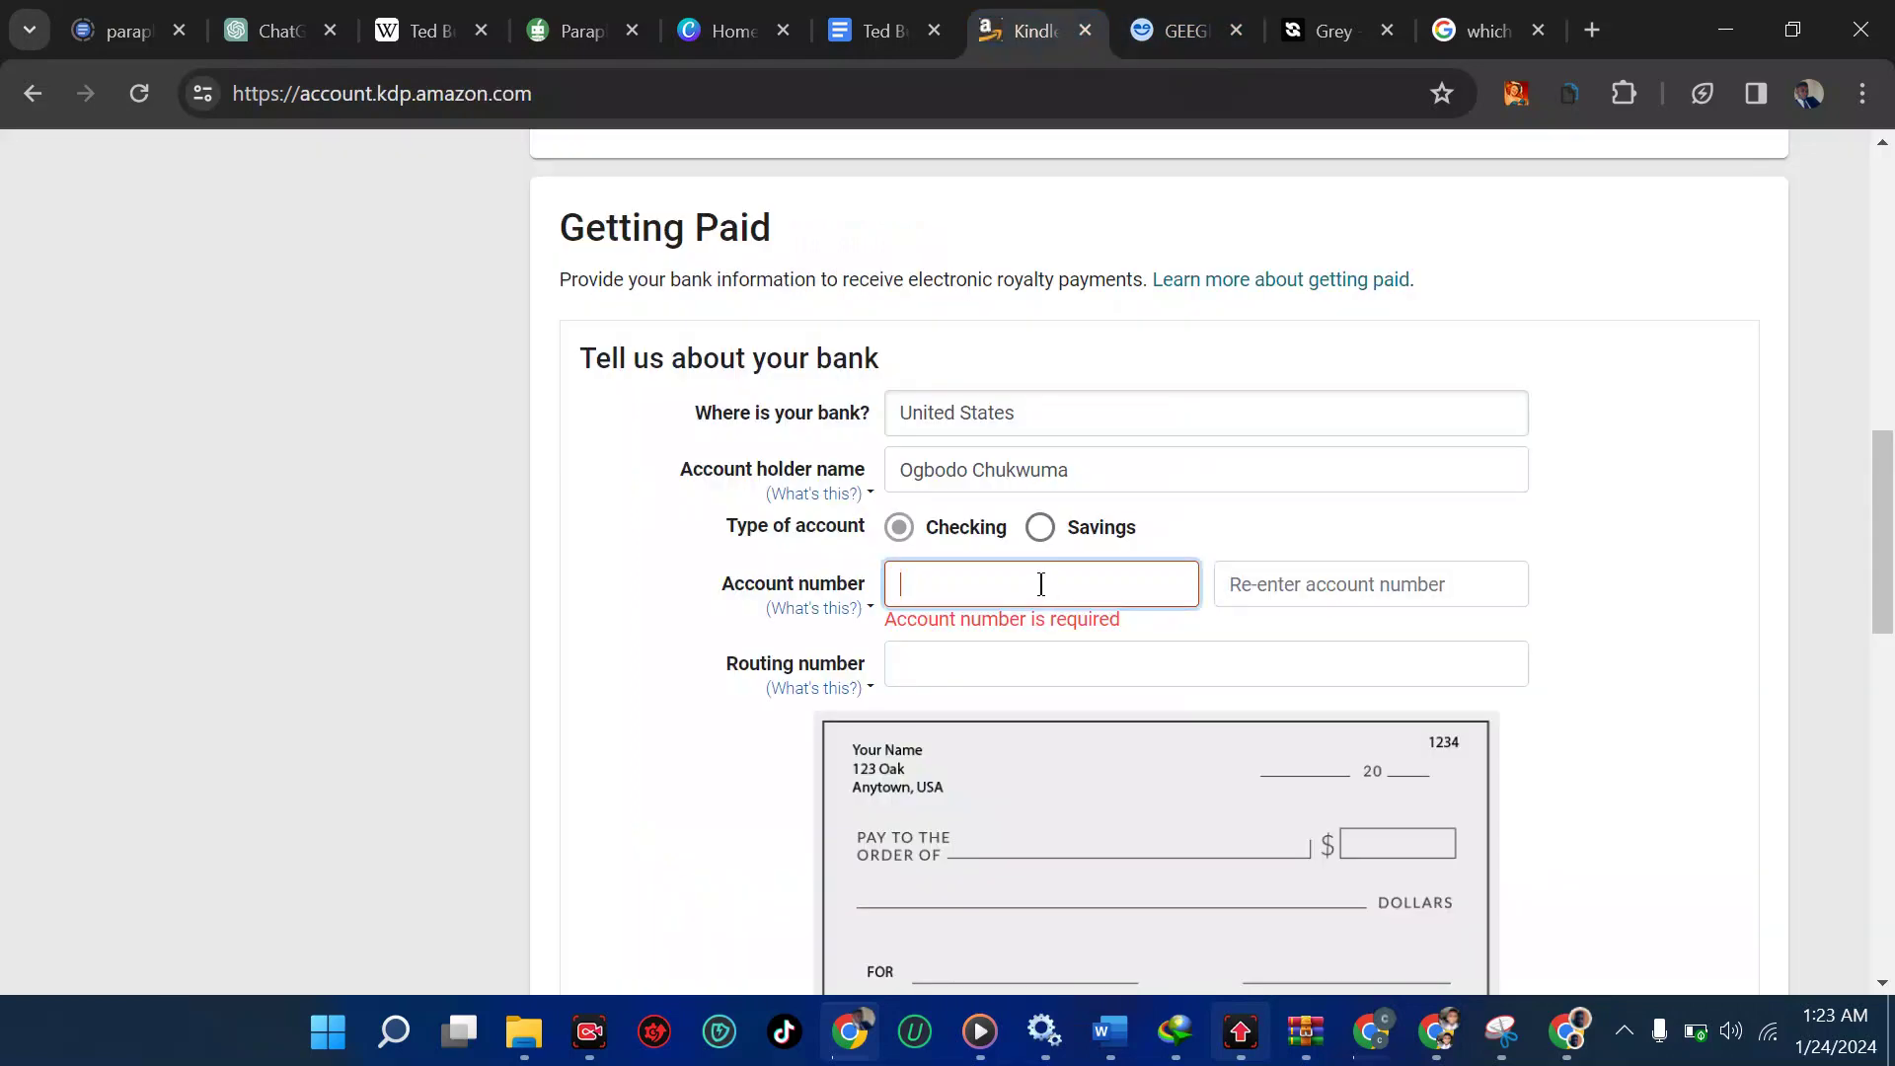
key("ctrl+v")
left_click(1234, 584)
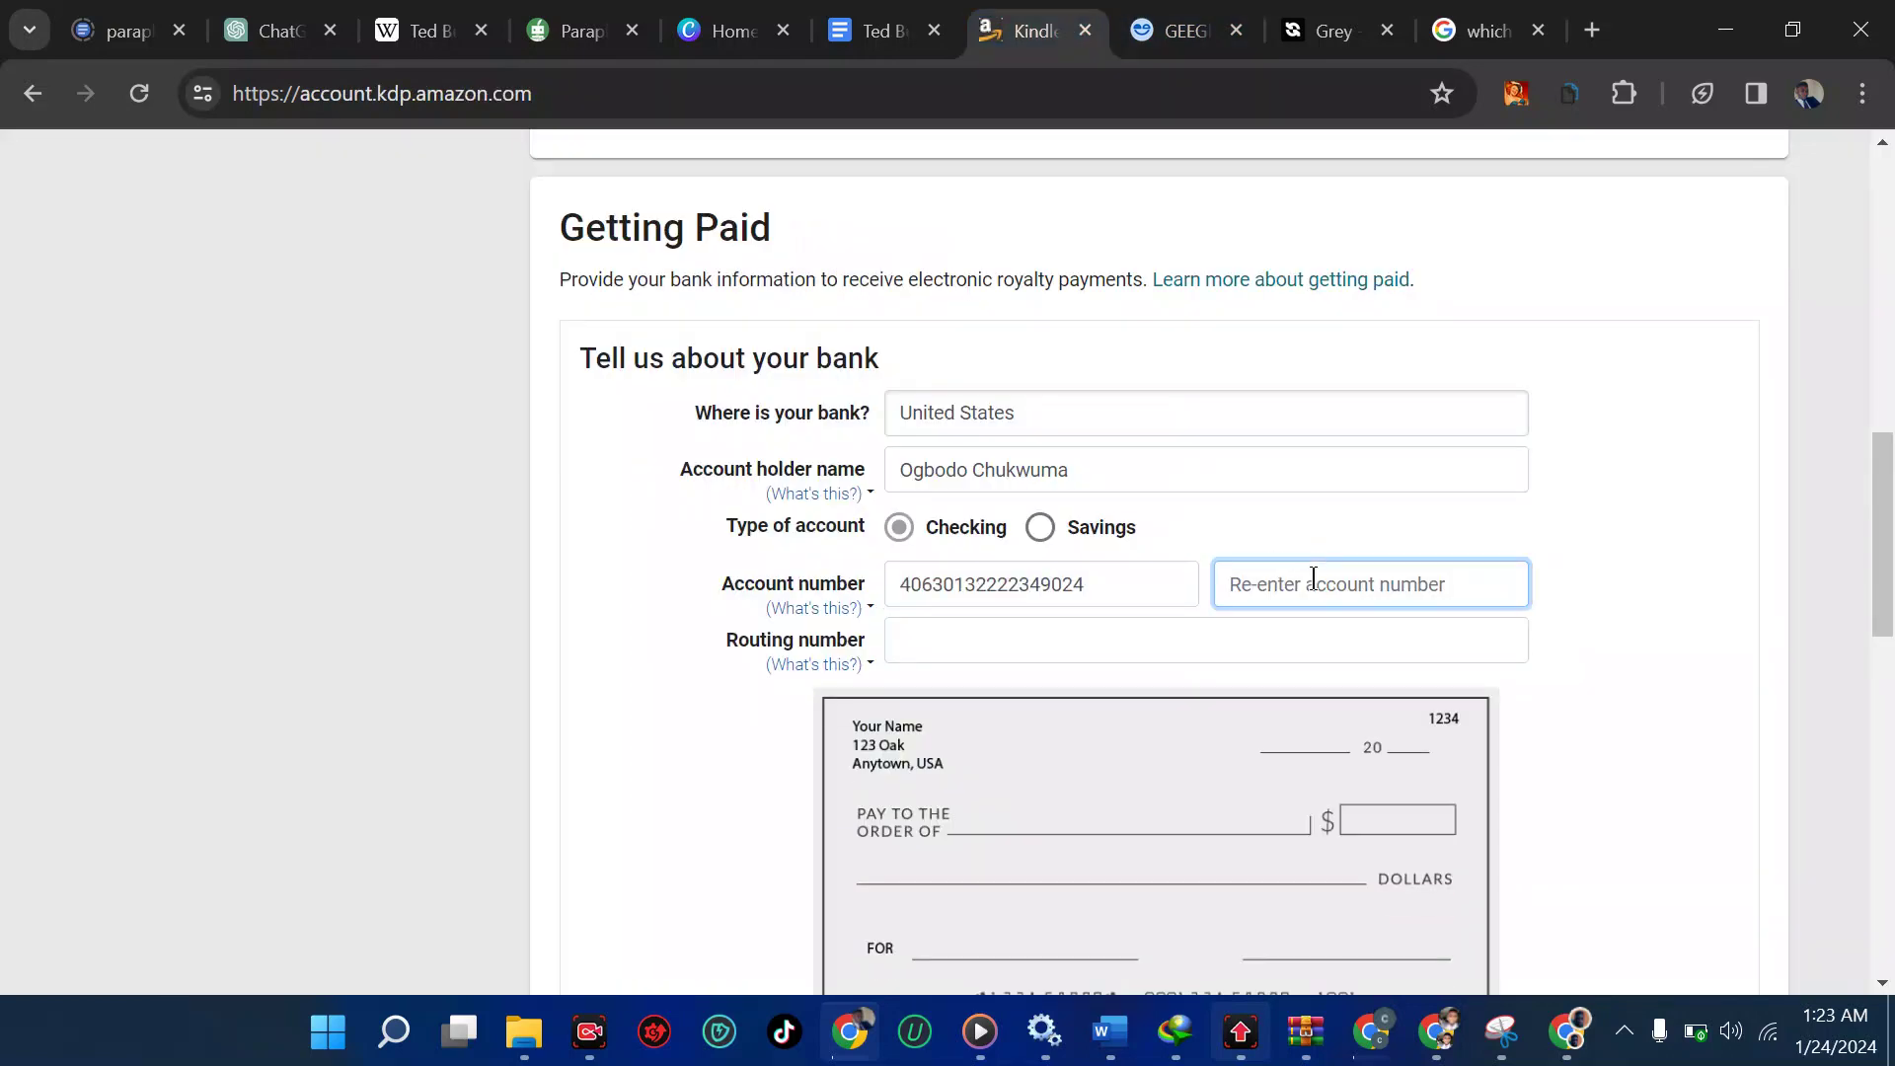
key("ctrl+v")
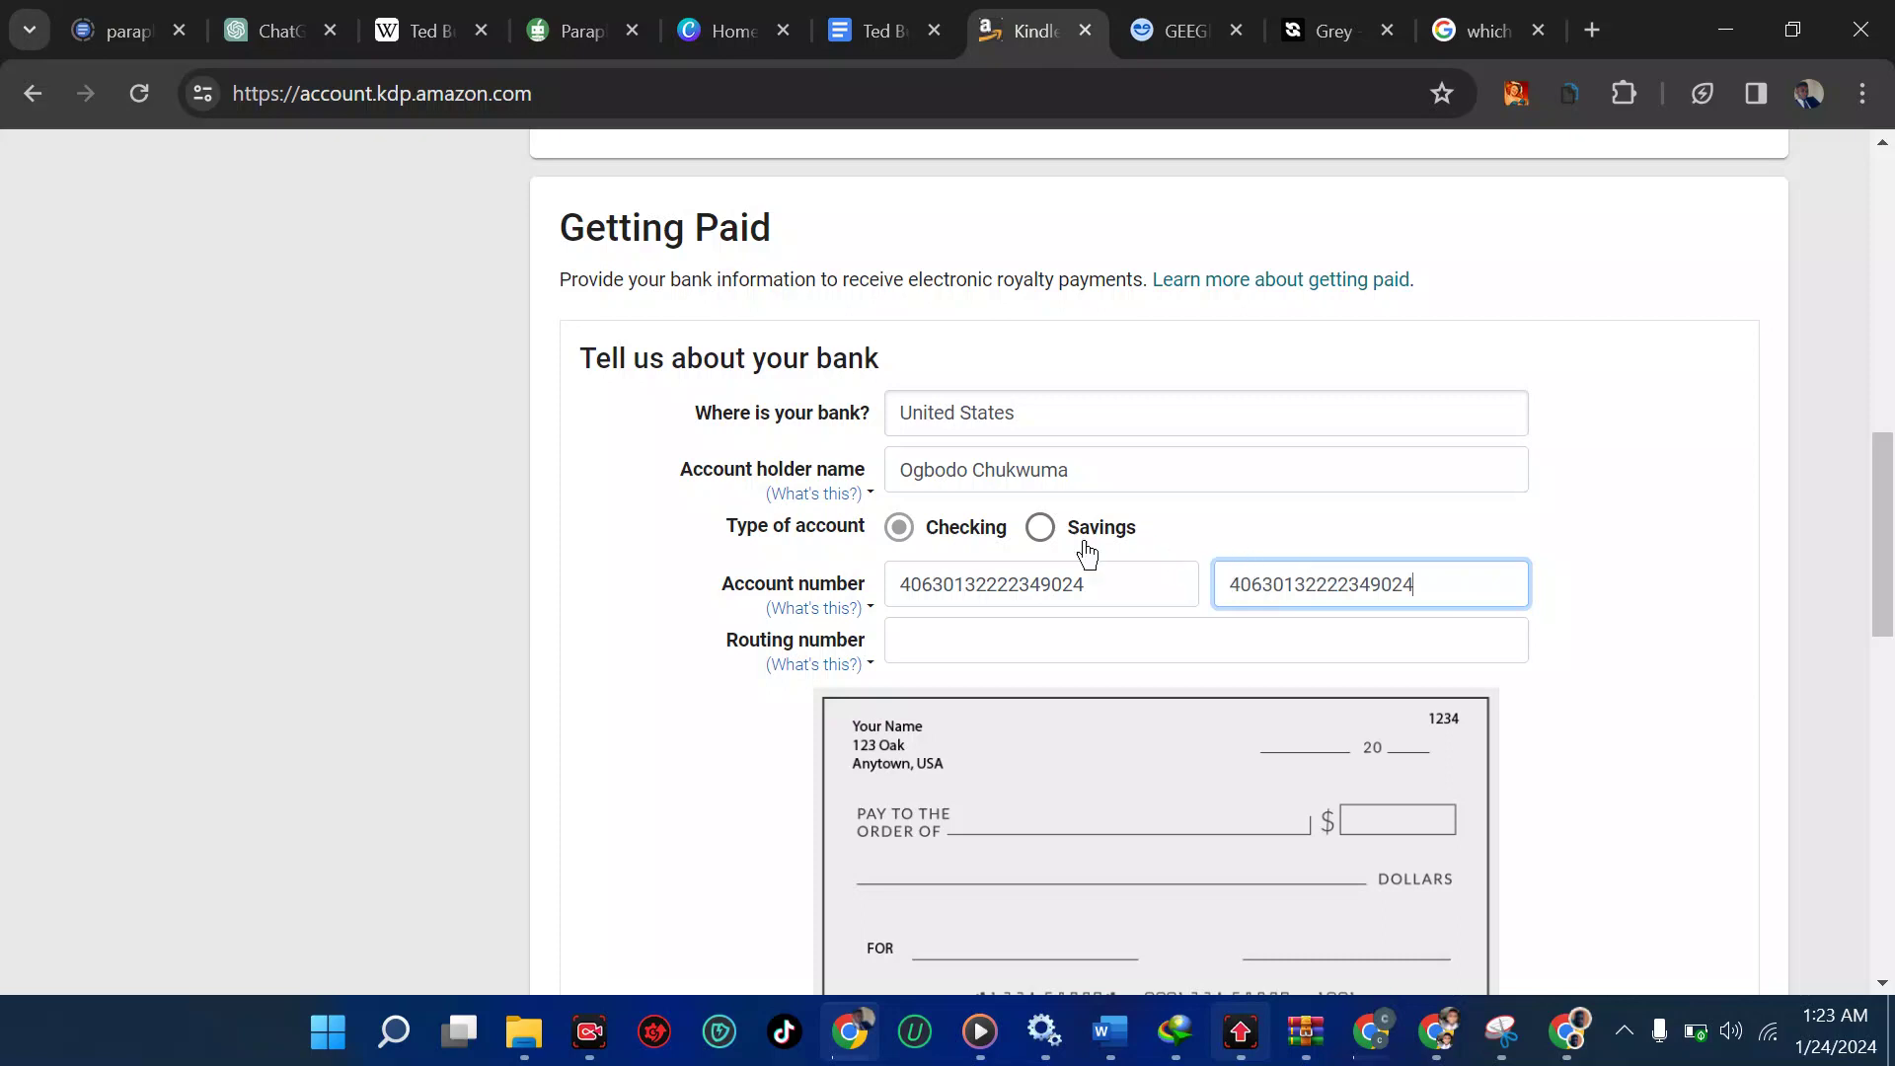
Step: Try Savings as the account type, check the type in the Geegpay details, and set it back to Checking
left_click(906, 538)
left_click(1039, 531)
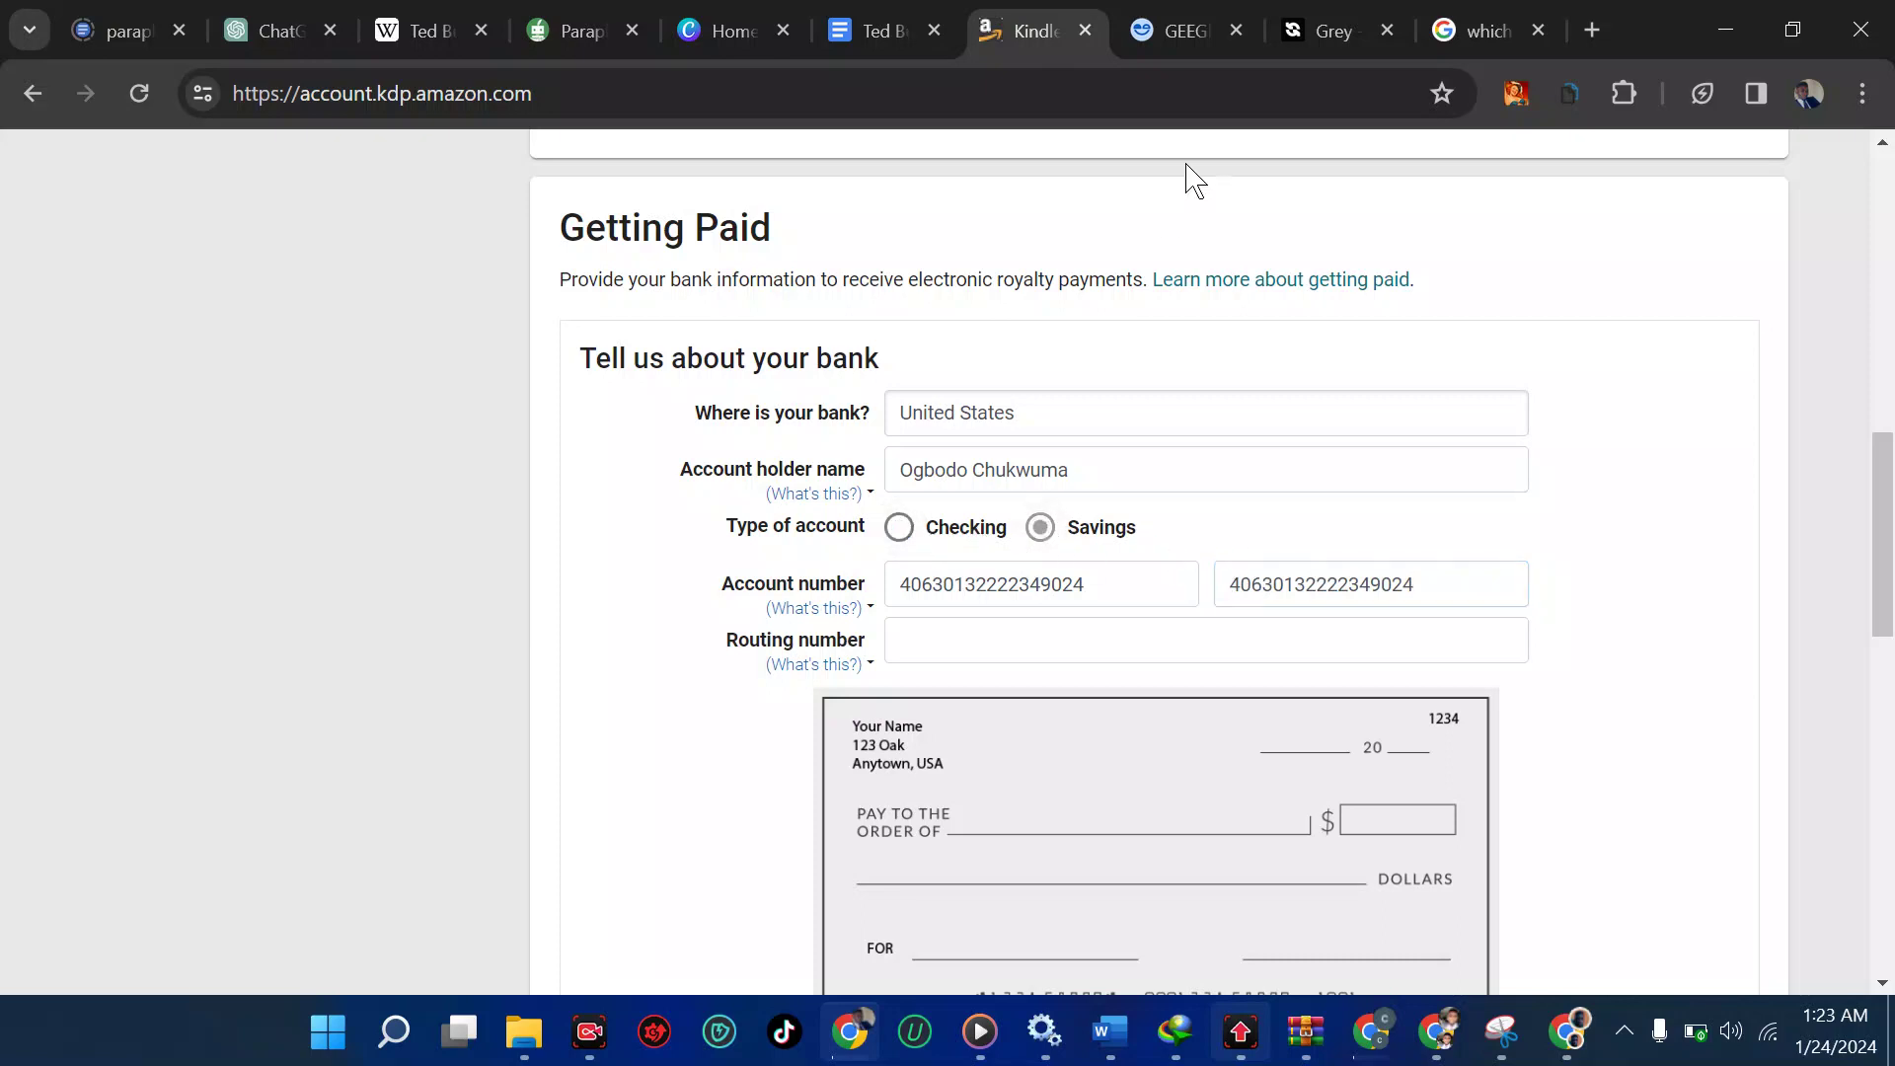
left_click(1177, 30)
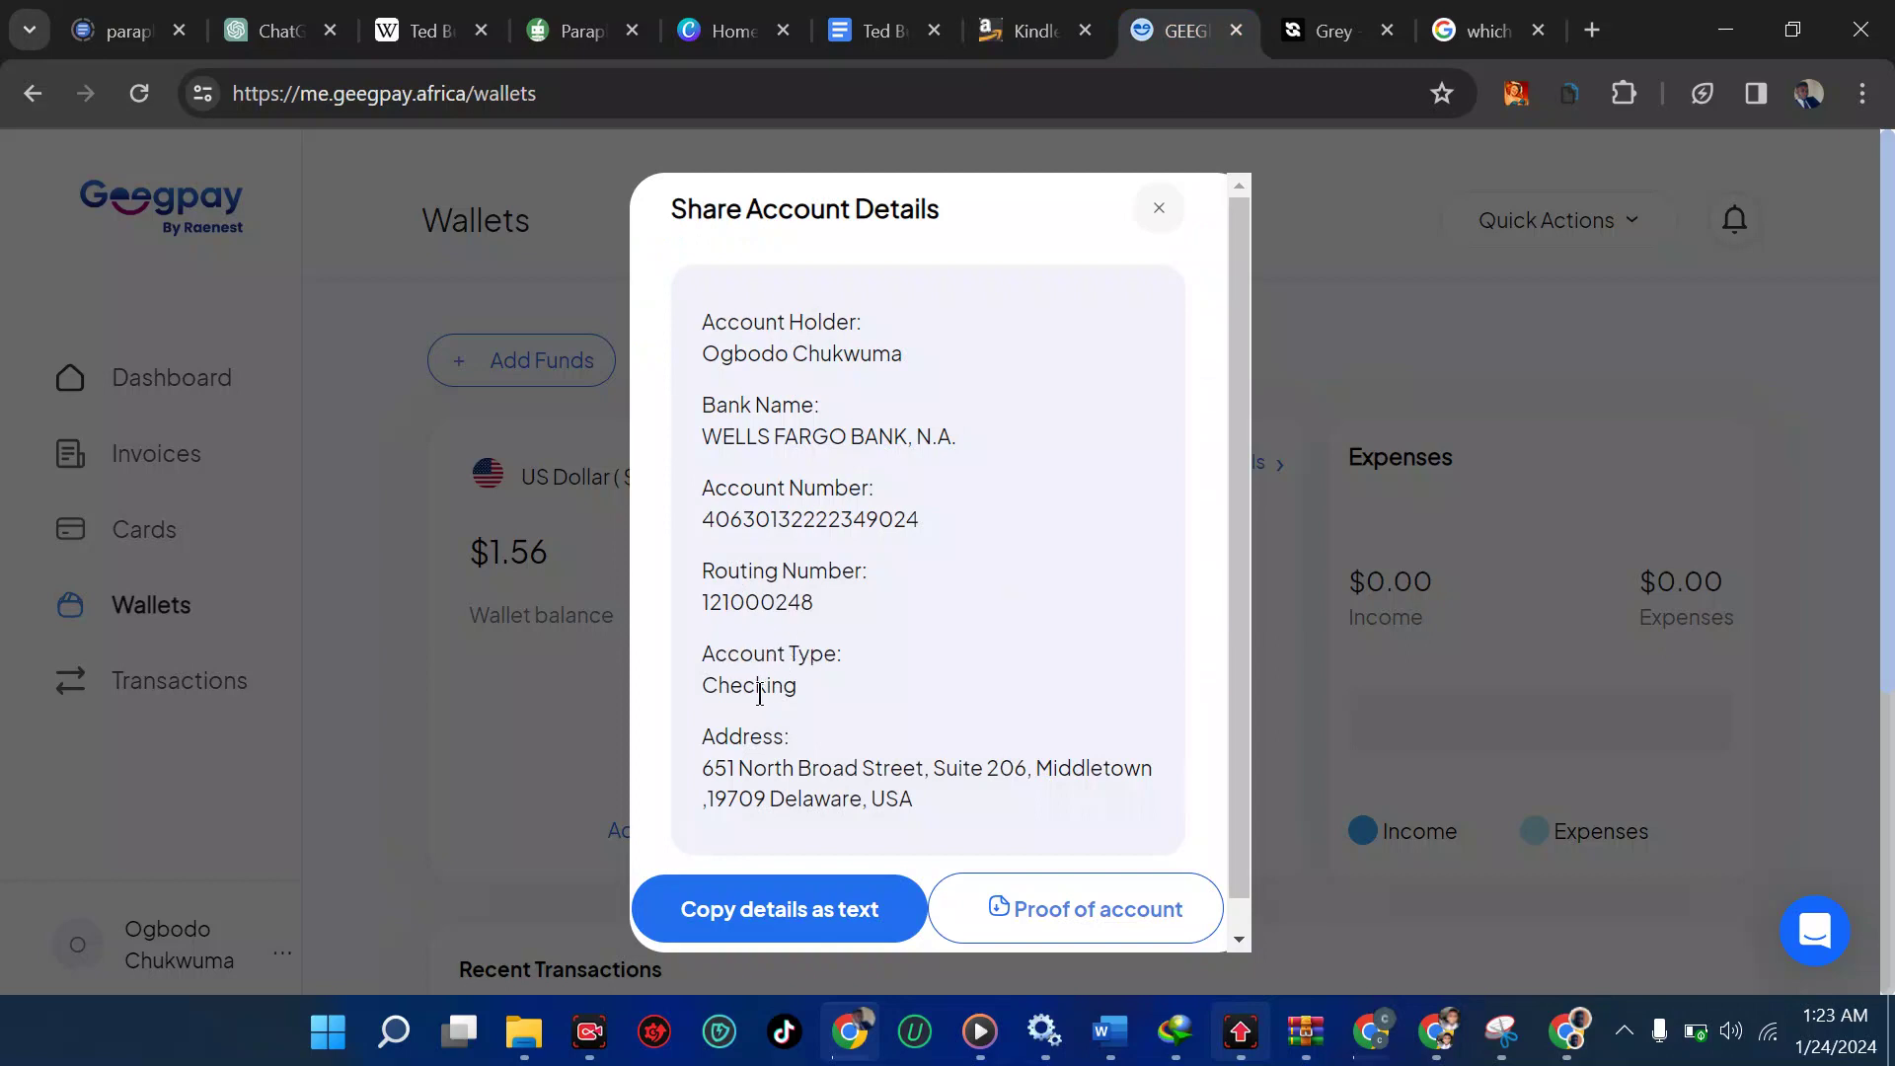
left_click(1002, 18)
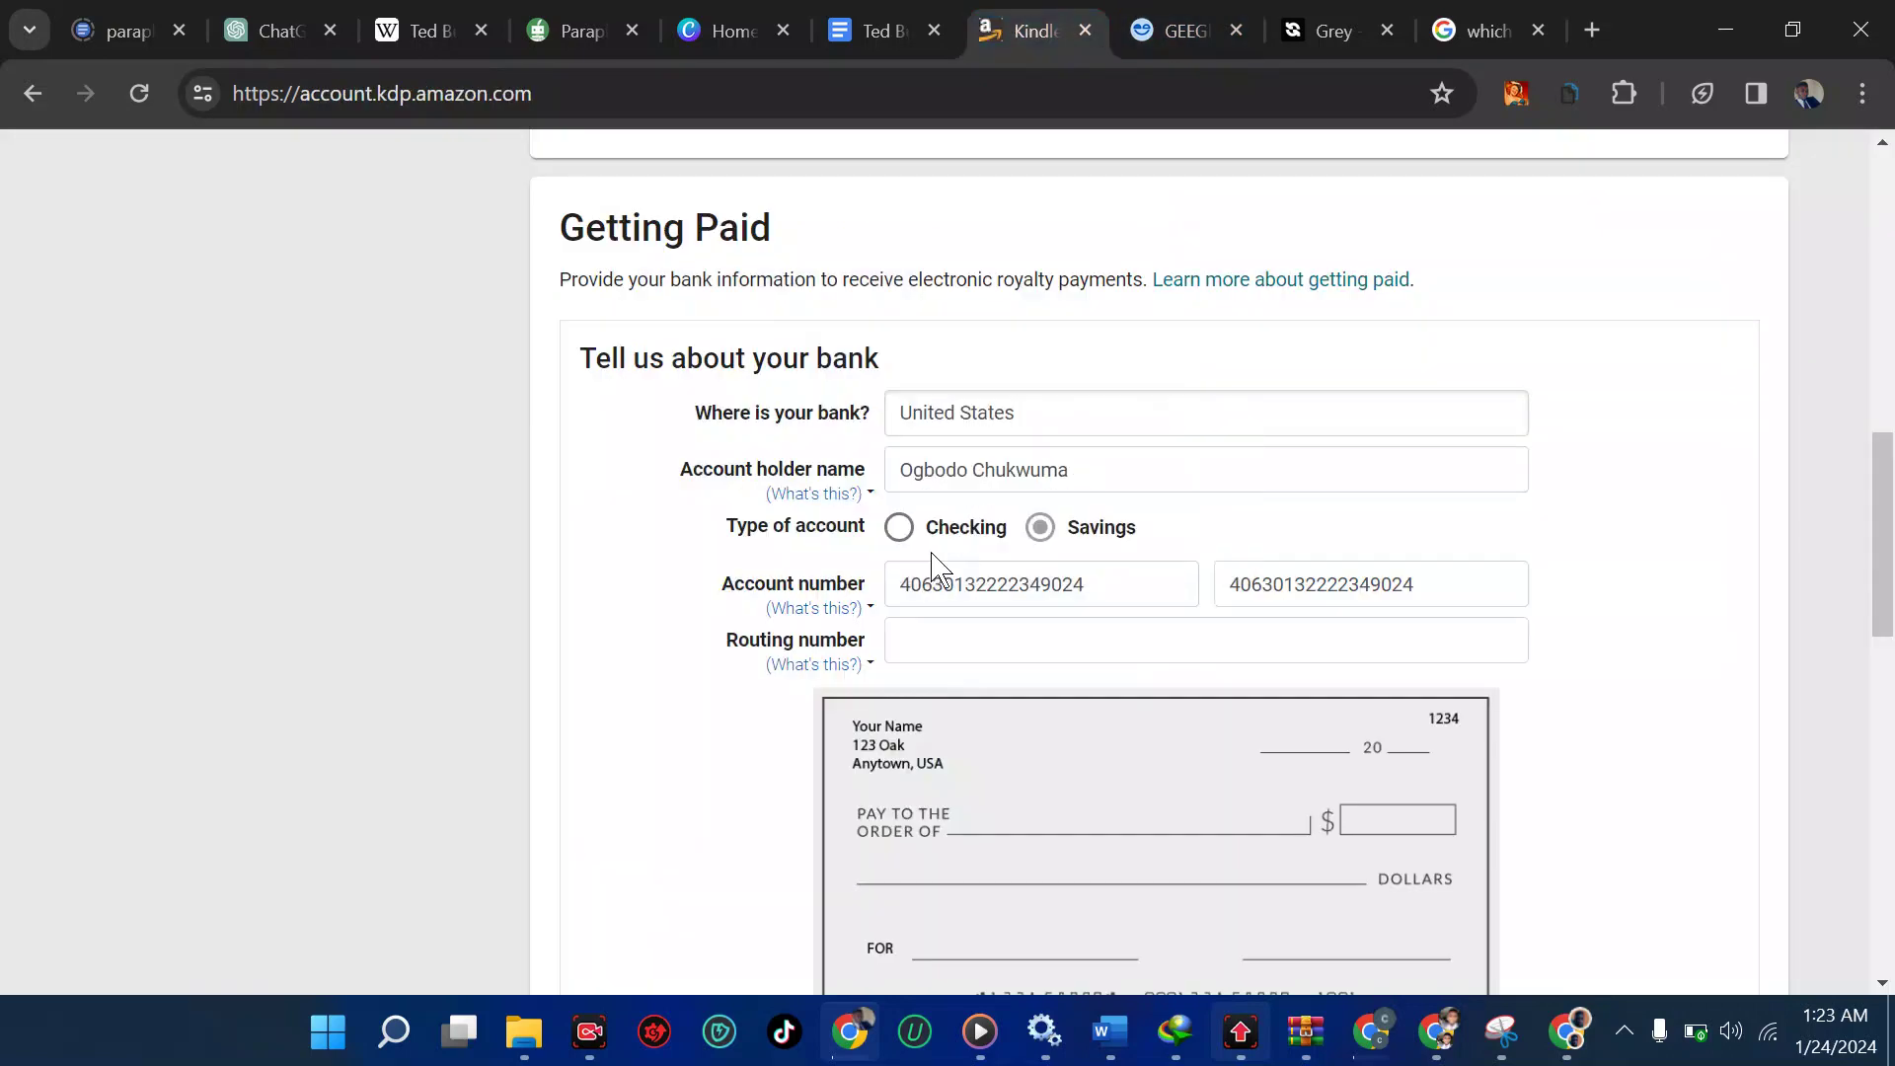
left_click(898, 527)
Step: Copy the routing number from the Geegpay details into KDP's Routing number field
scroll(1034, 584, "down", 1)
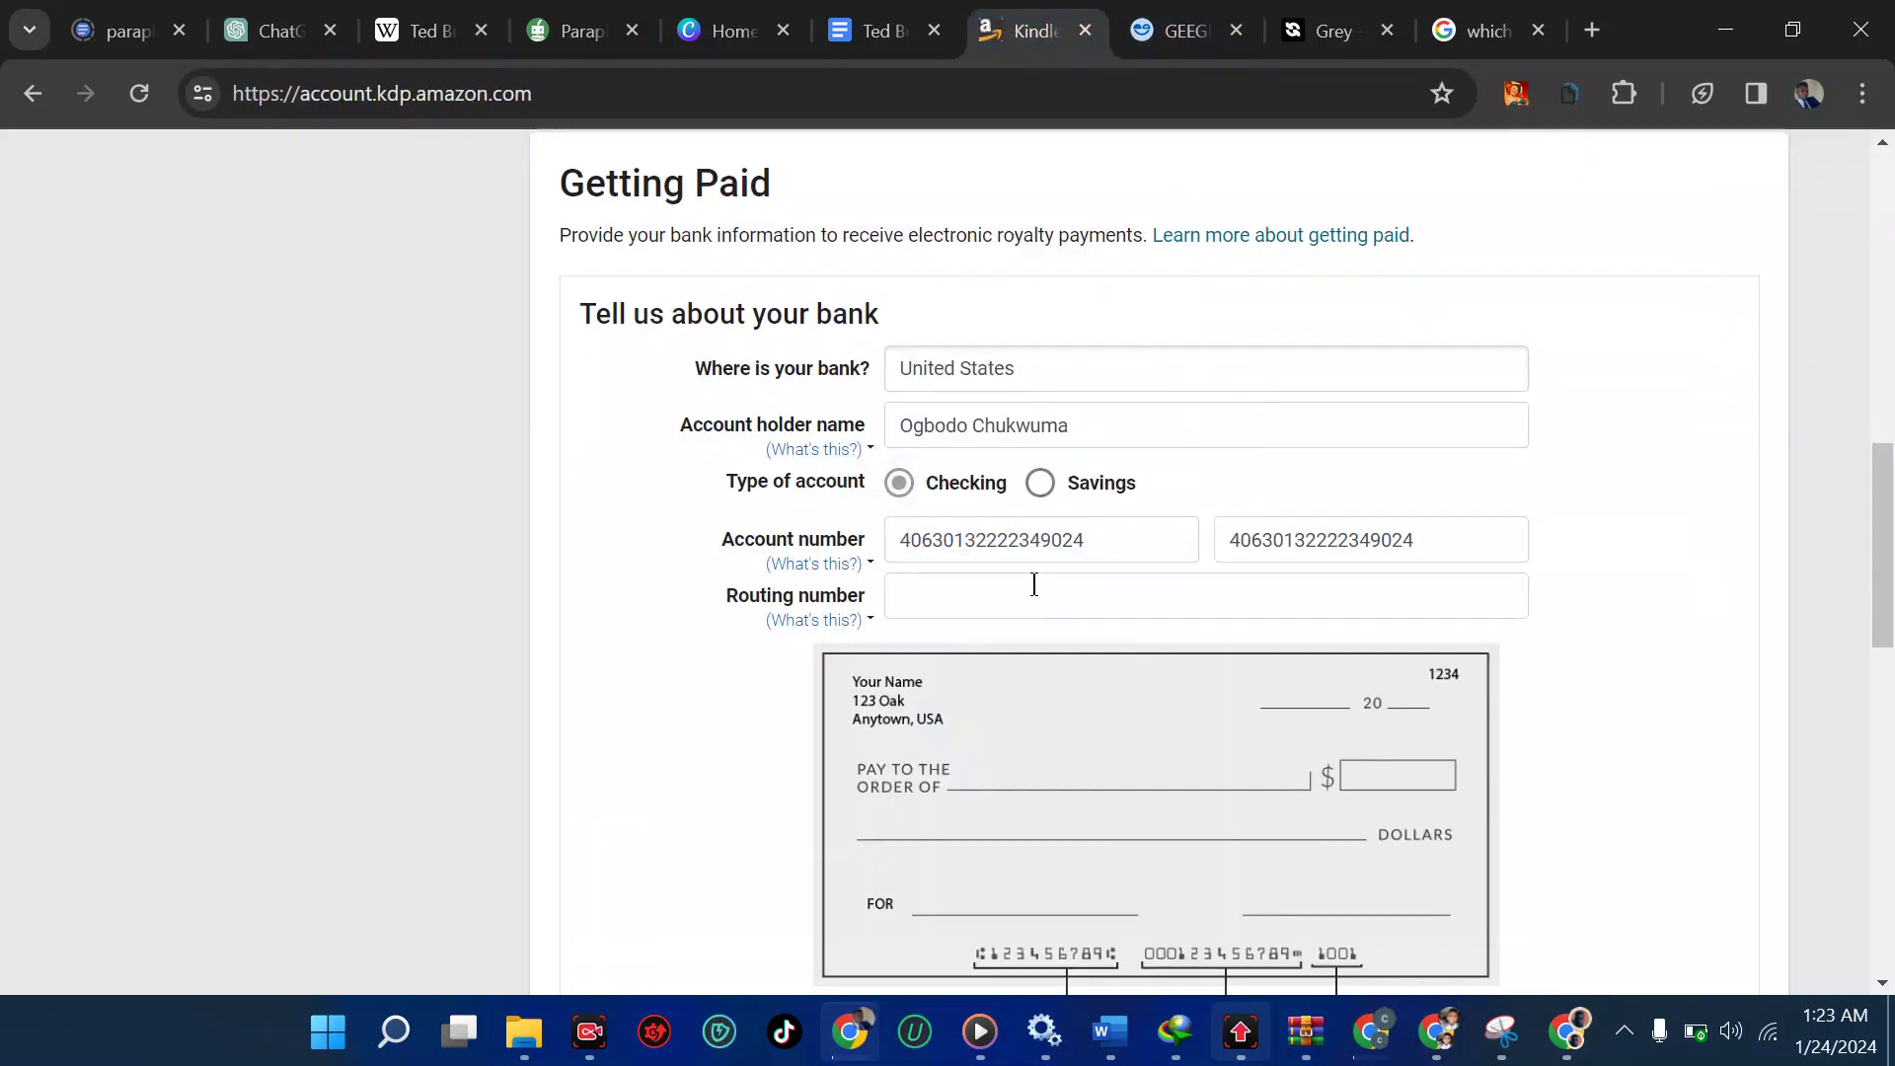
left_click(984, 557)
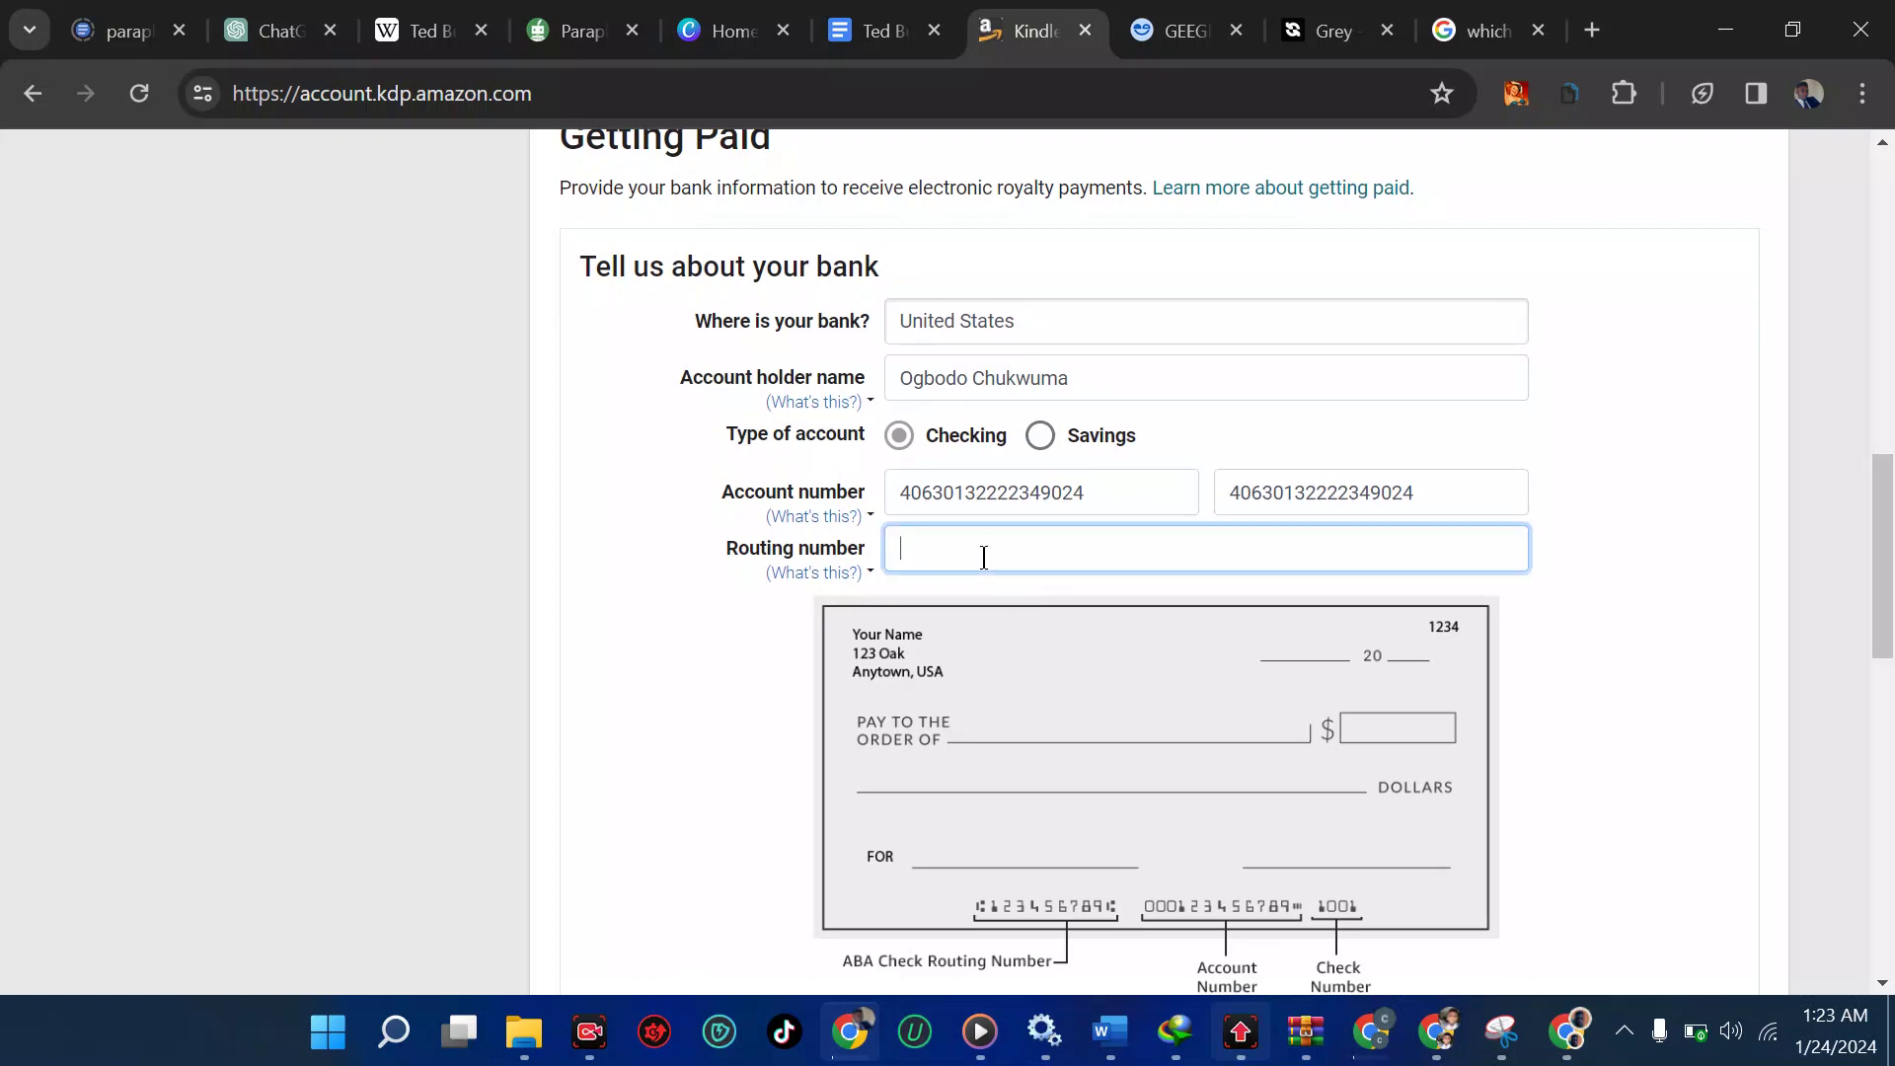
left_click(1196, 22)
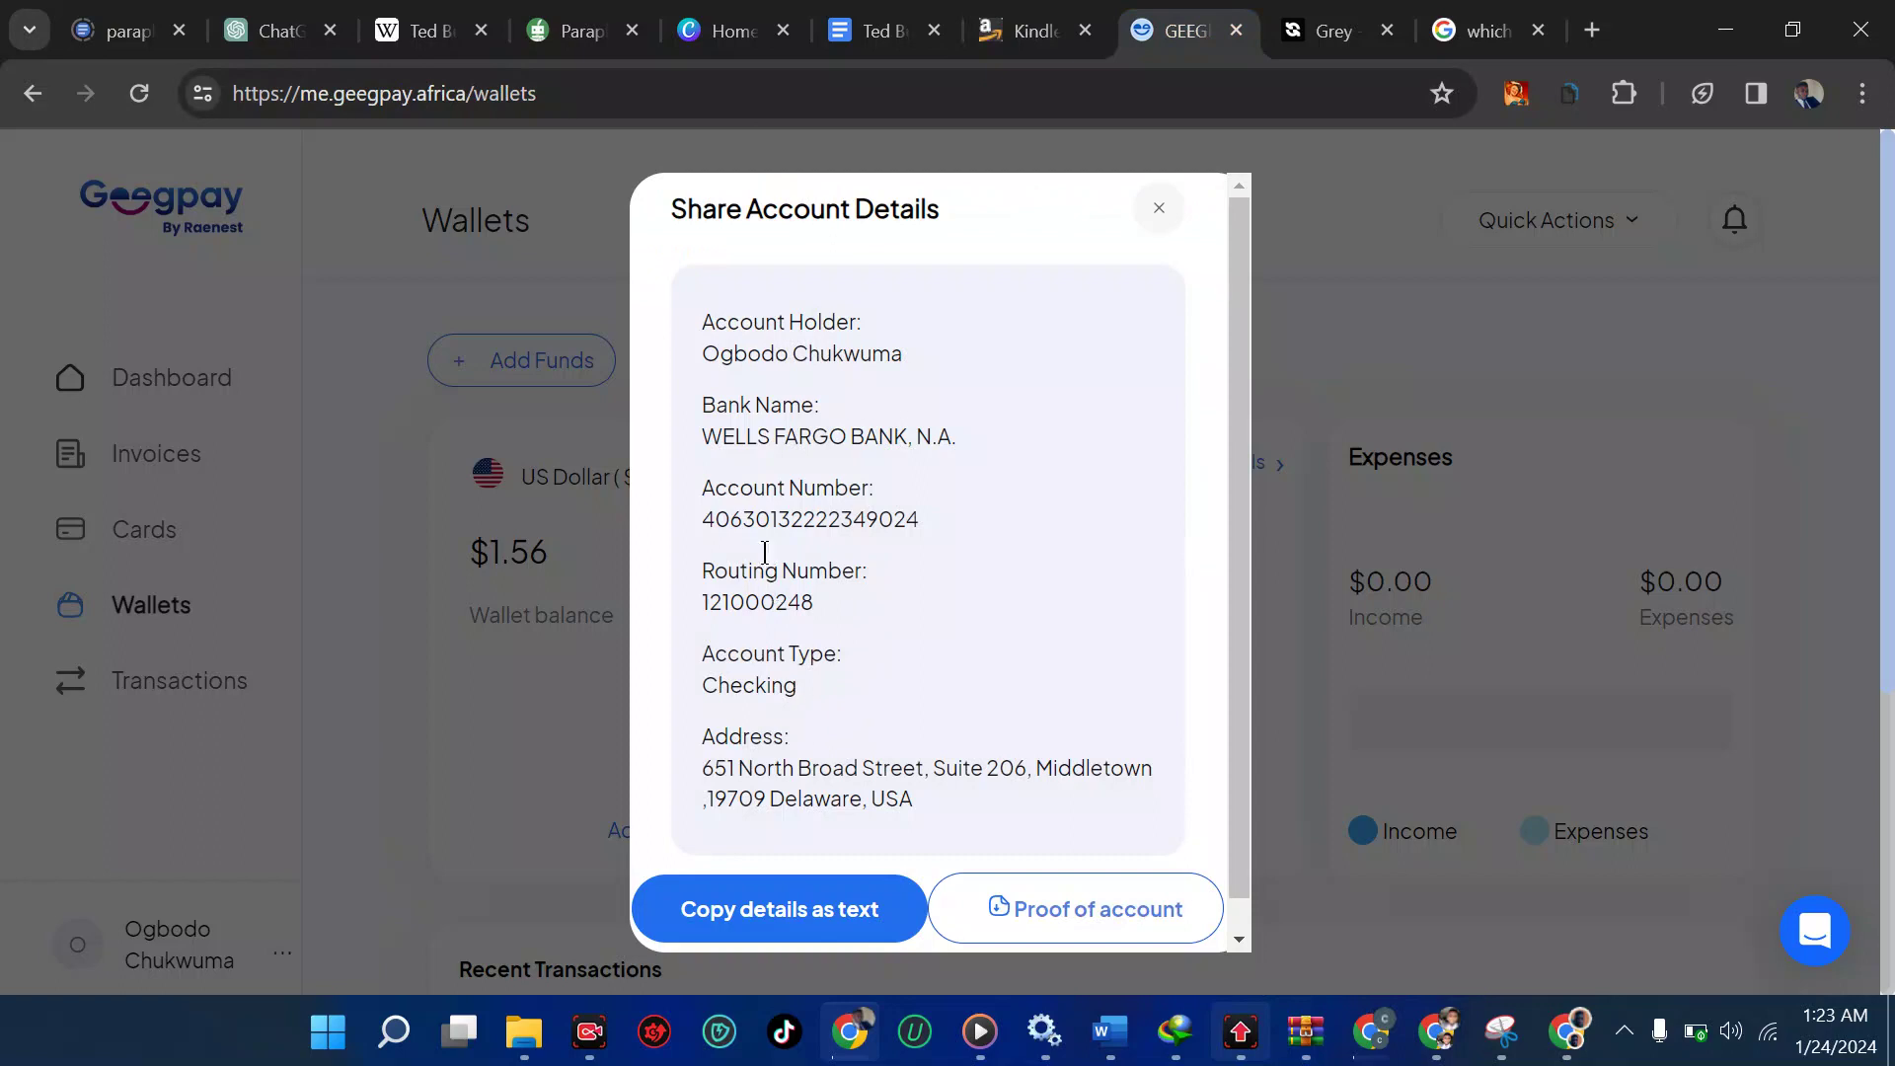
left_click_drag(827, 604, 701, 606)
key("ctrl+c")
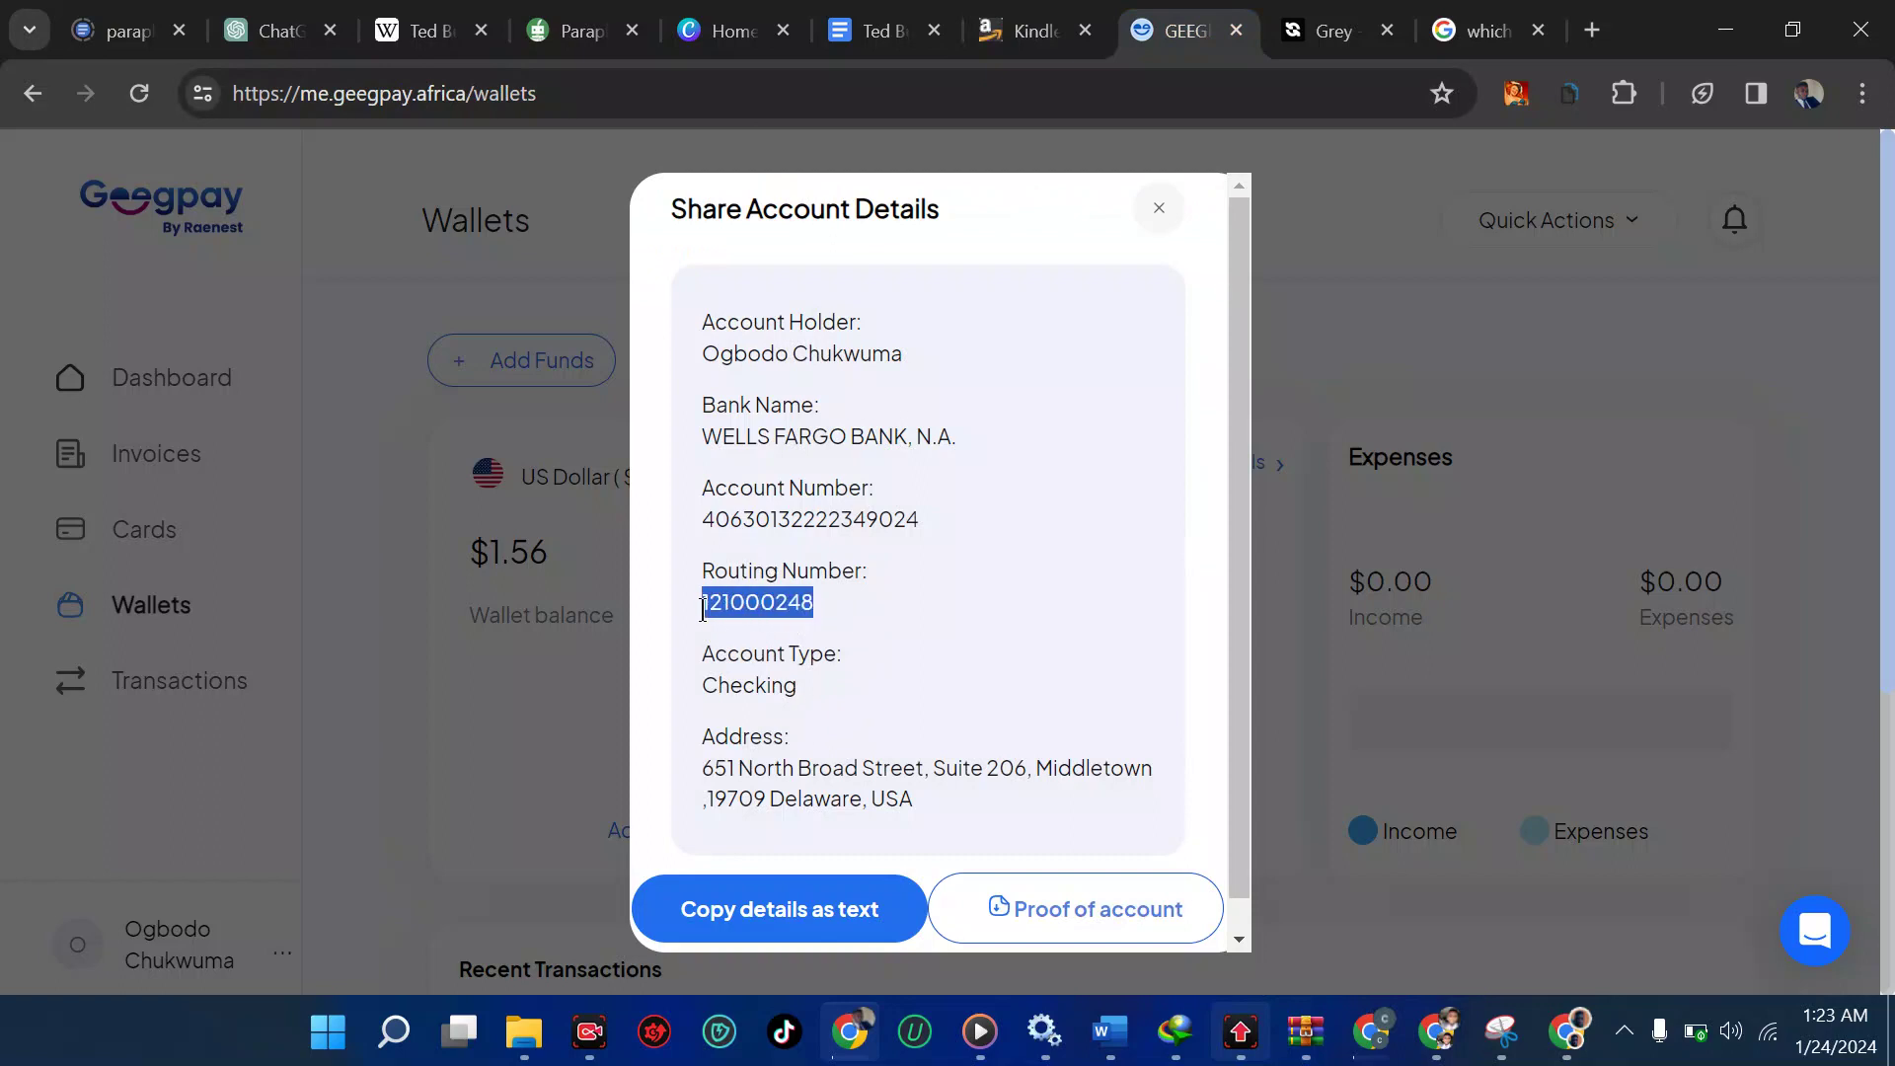
left_click(1036, 19)
left_click(986, 548)
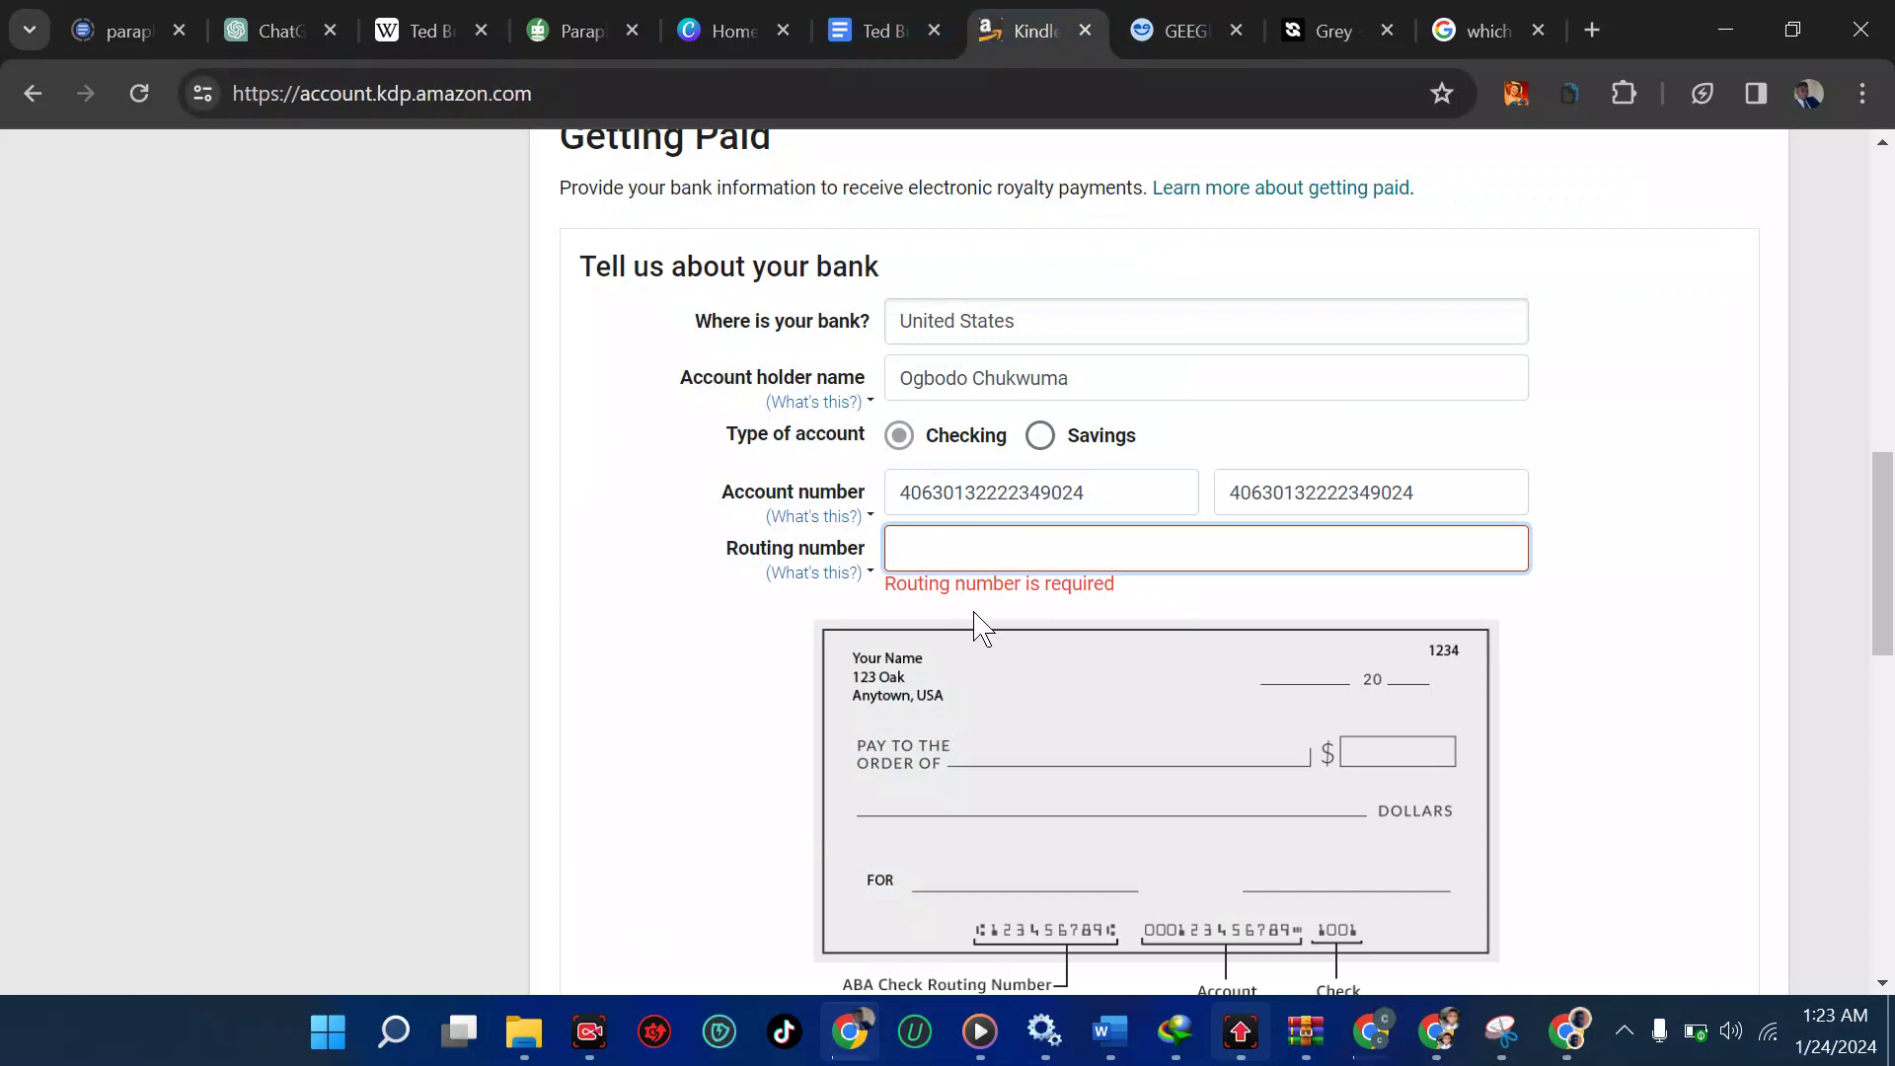
left_click(951, 555)
key("ctrl+v")
scroll(956, 592, "down", 3)
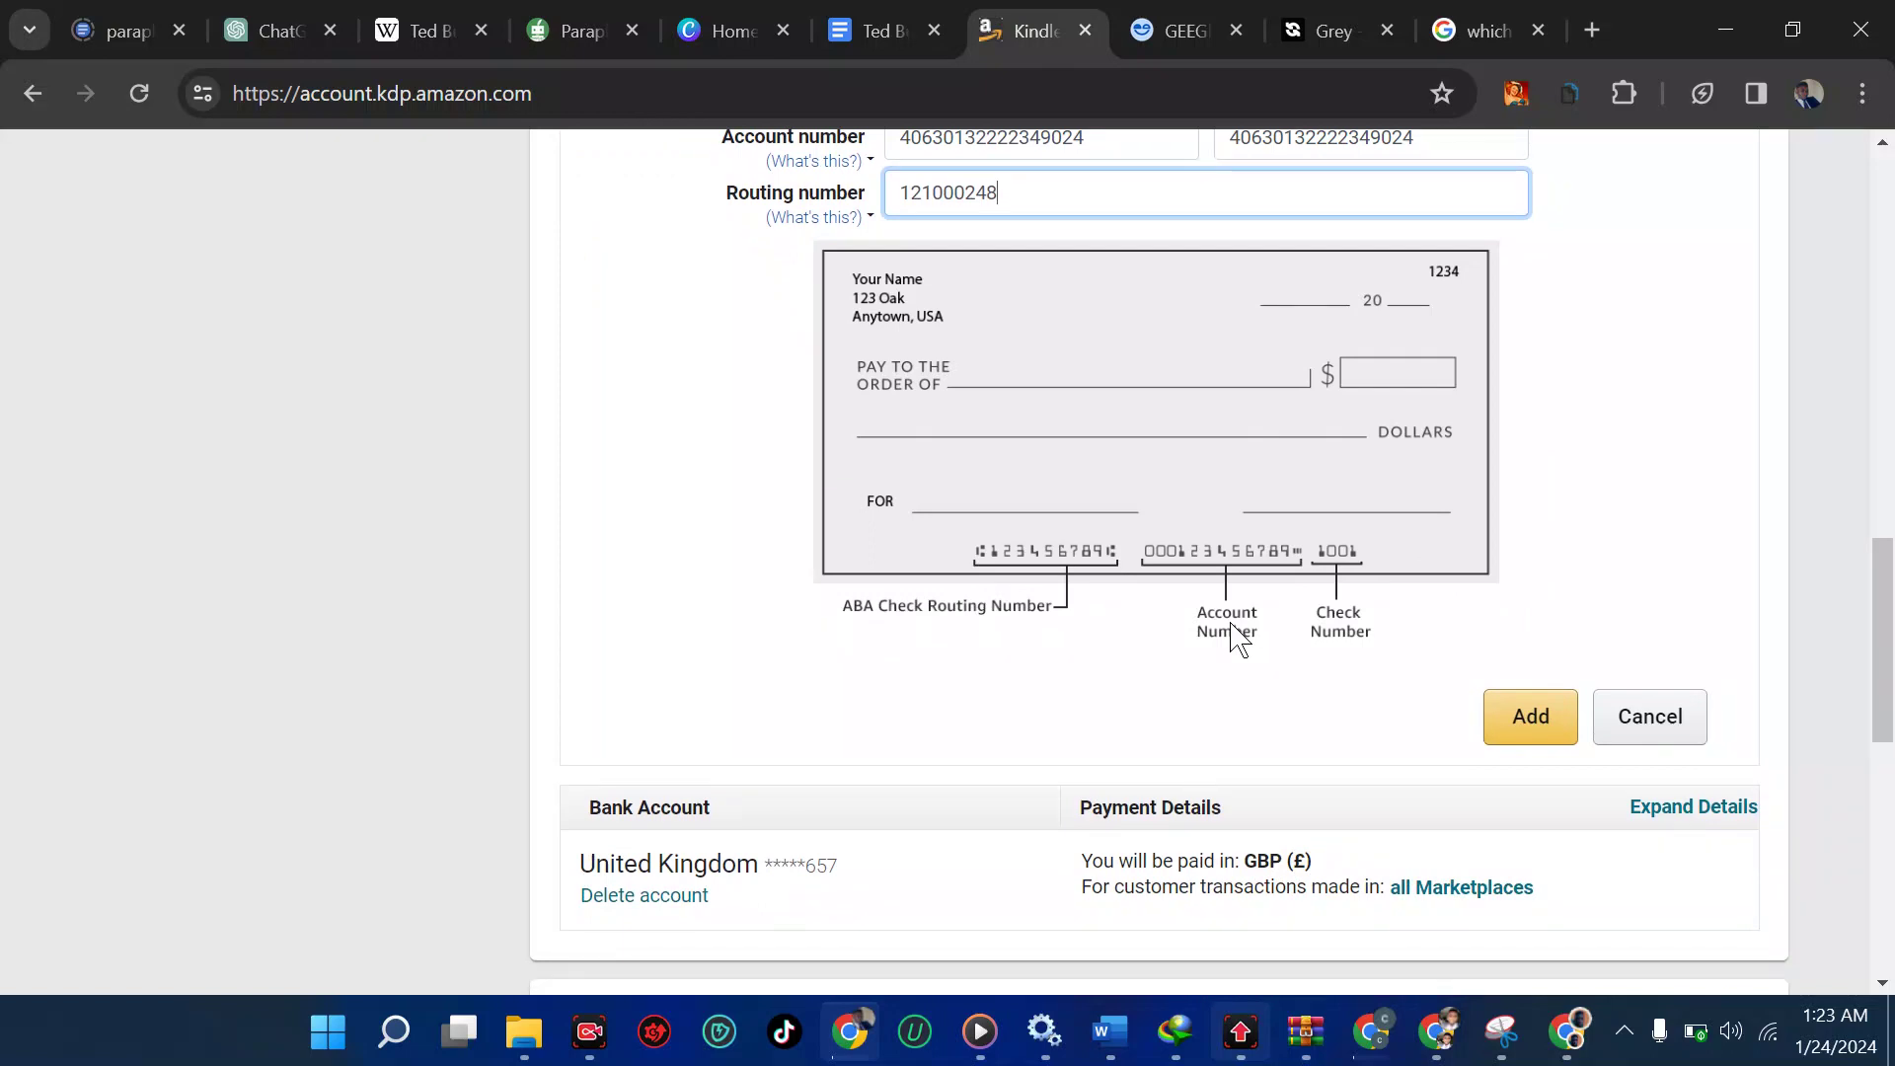
Step: Replace the bank location in the KDP bank form with United Kingdom
scroll(1237, 639, "up", 3)
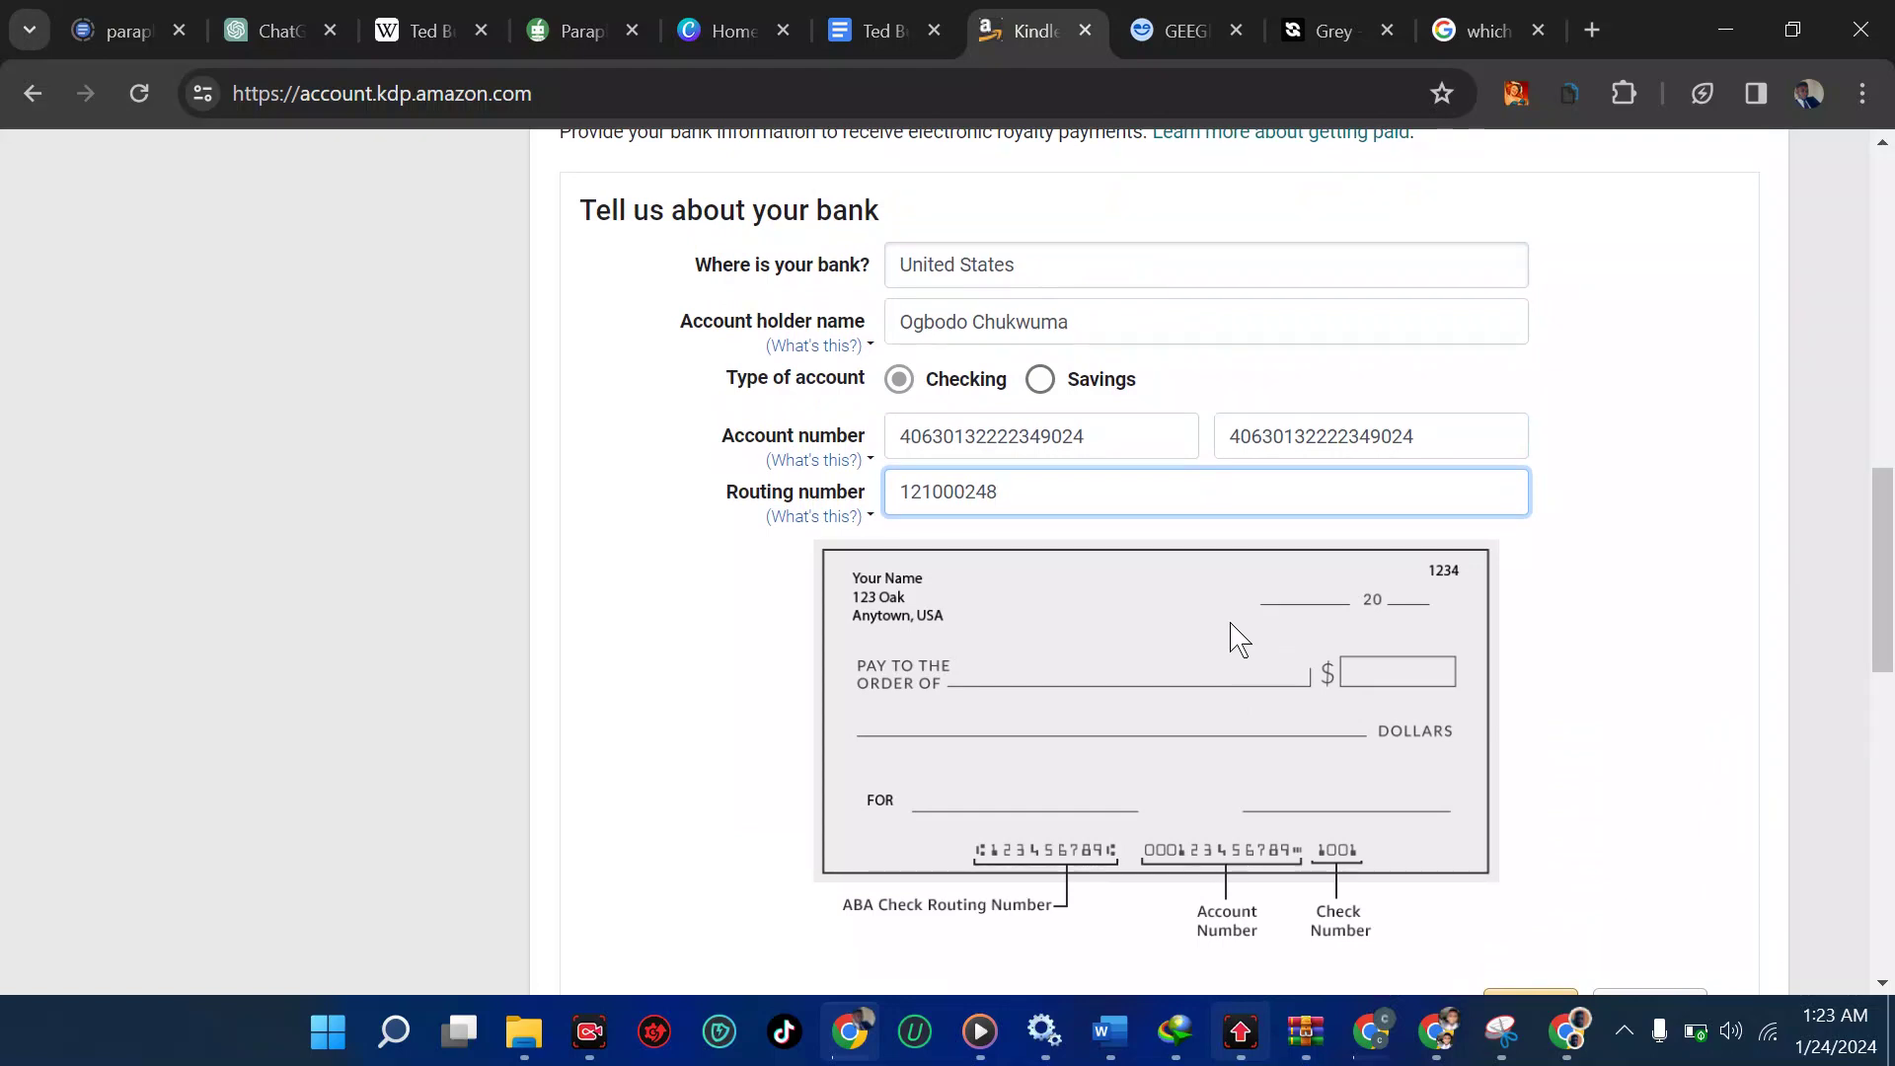
left_click(1063, 262)
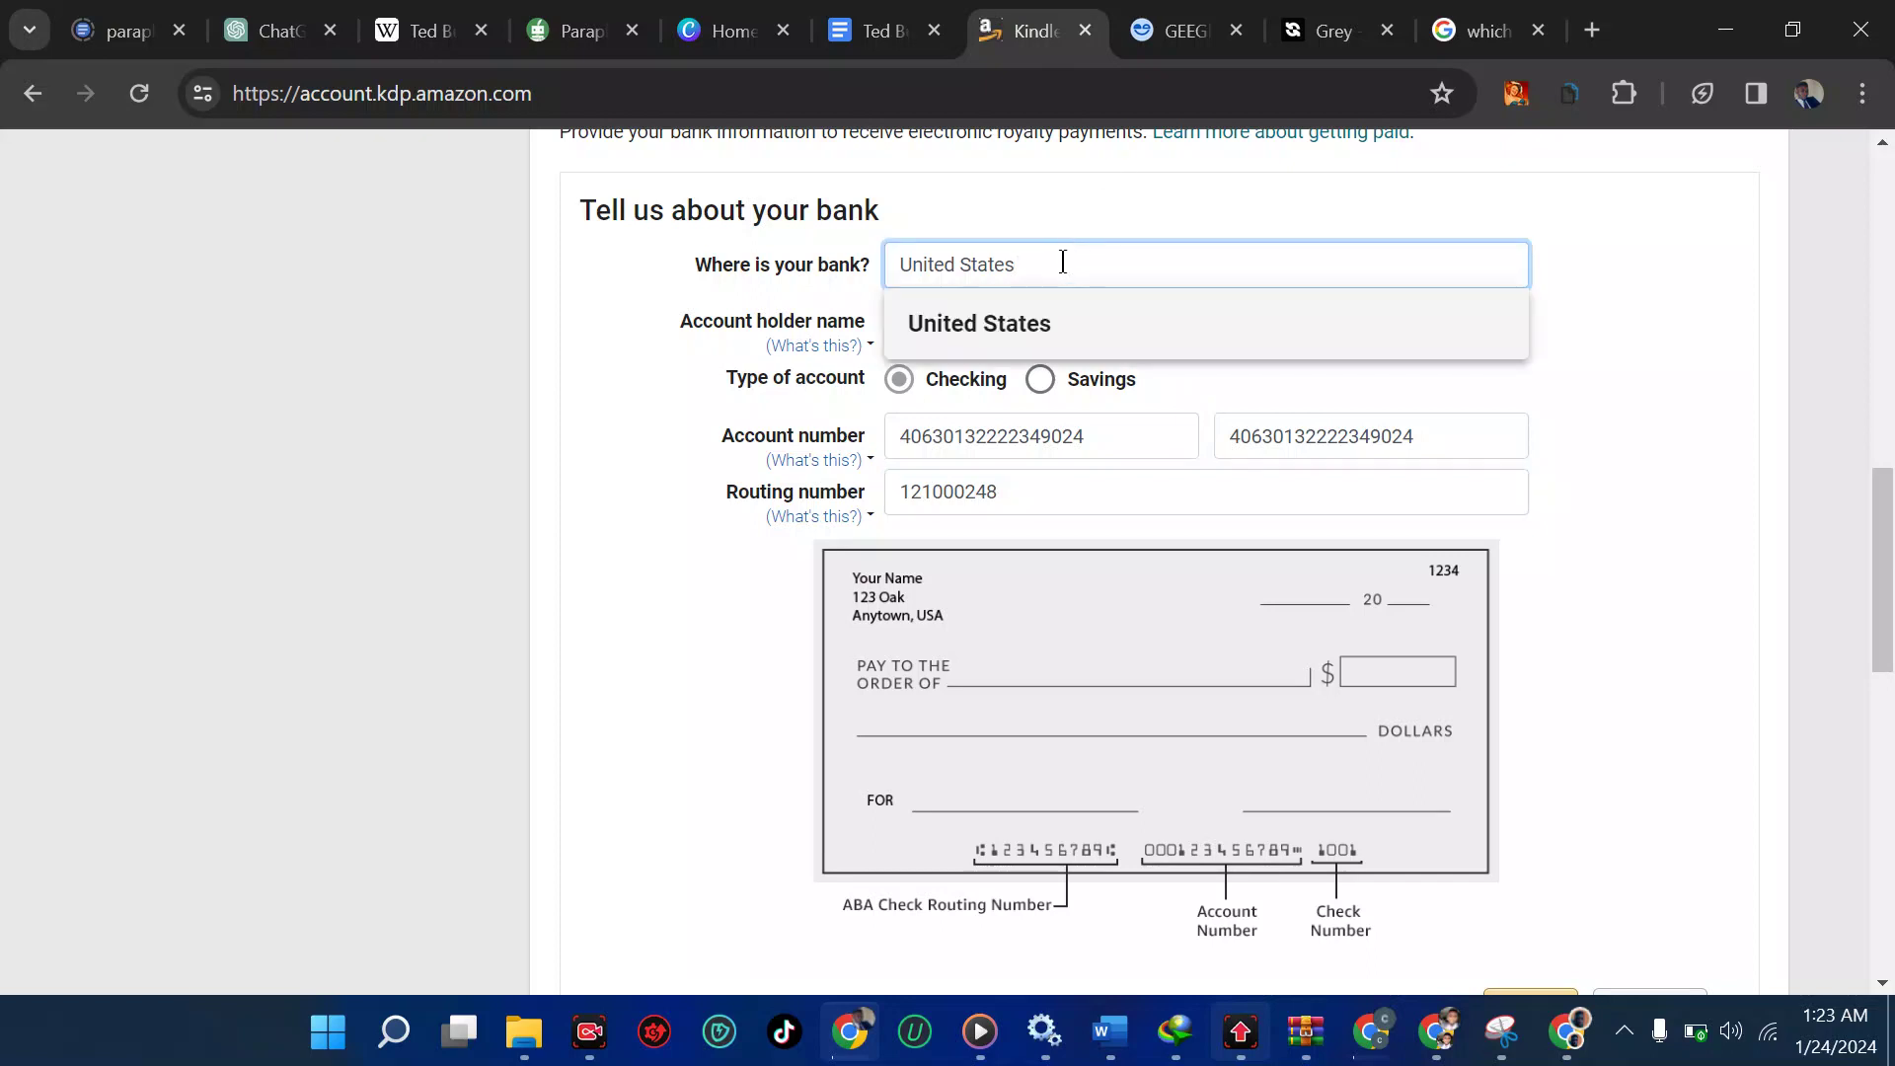
key("BackSpace")
key("BackSpace")
key("BackSpace")
key("BackSpace")
key("BackSpace")
key("BackSpace")
key("BackSpace")
key("BackSpace")
key("BackSpace")
key("BackSpace")
key("BackSpace")
key("BackSpace")
key("BackSpace")
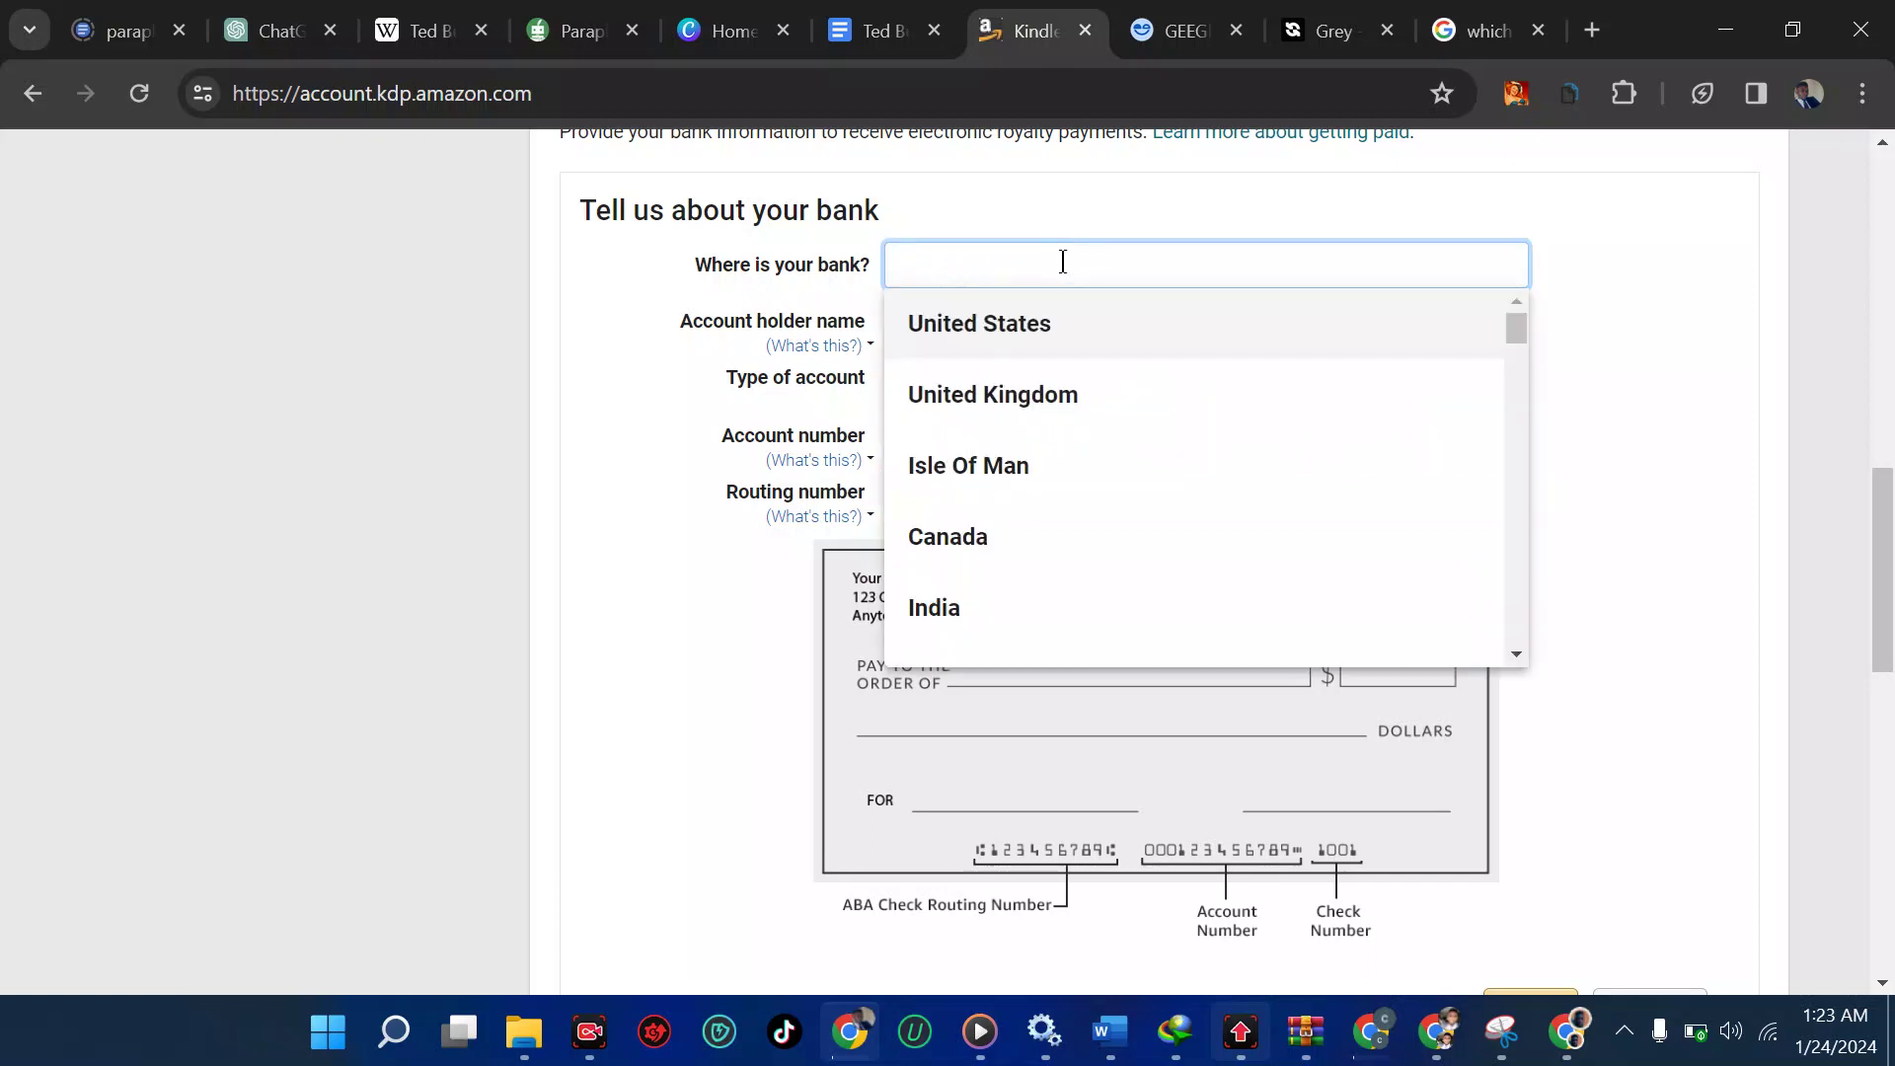
left_click(1017, 404)
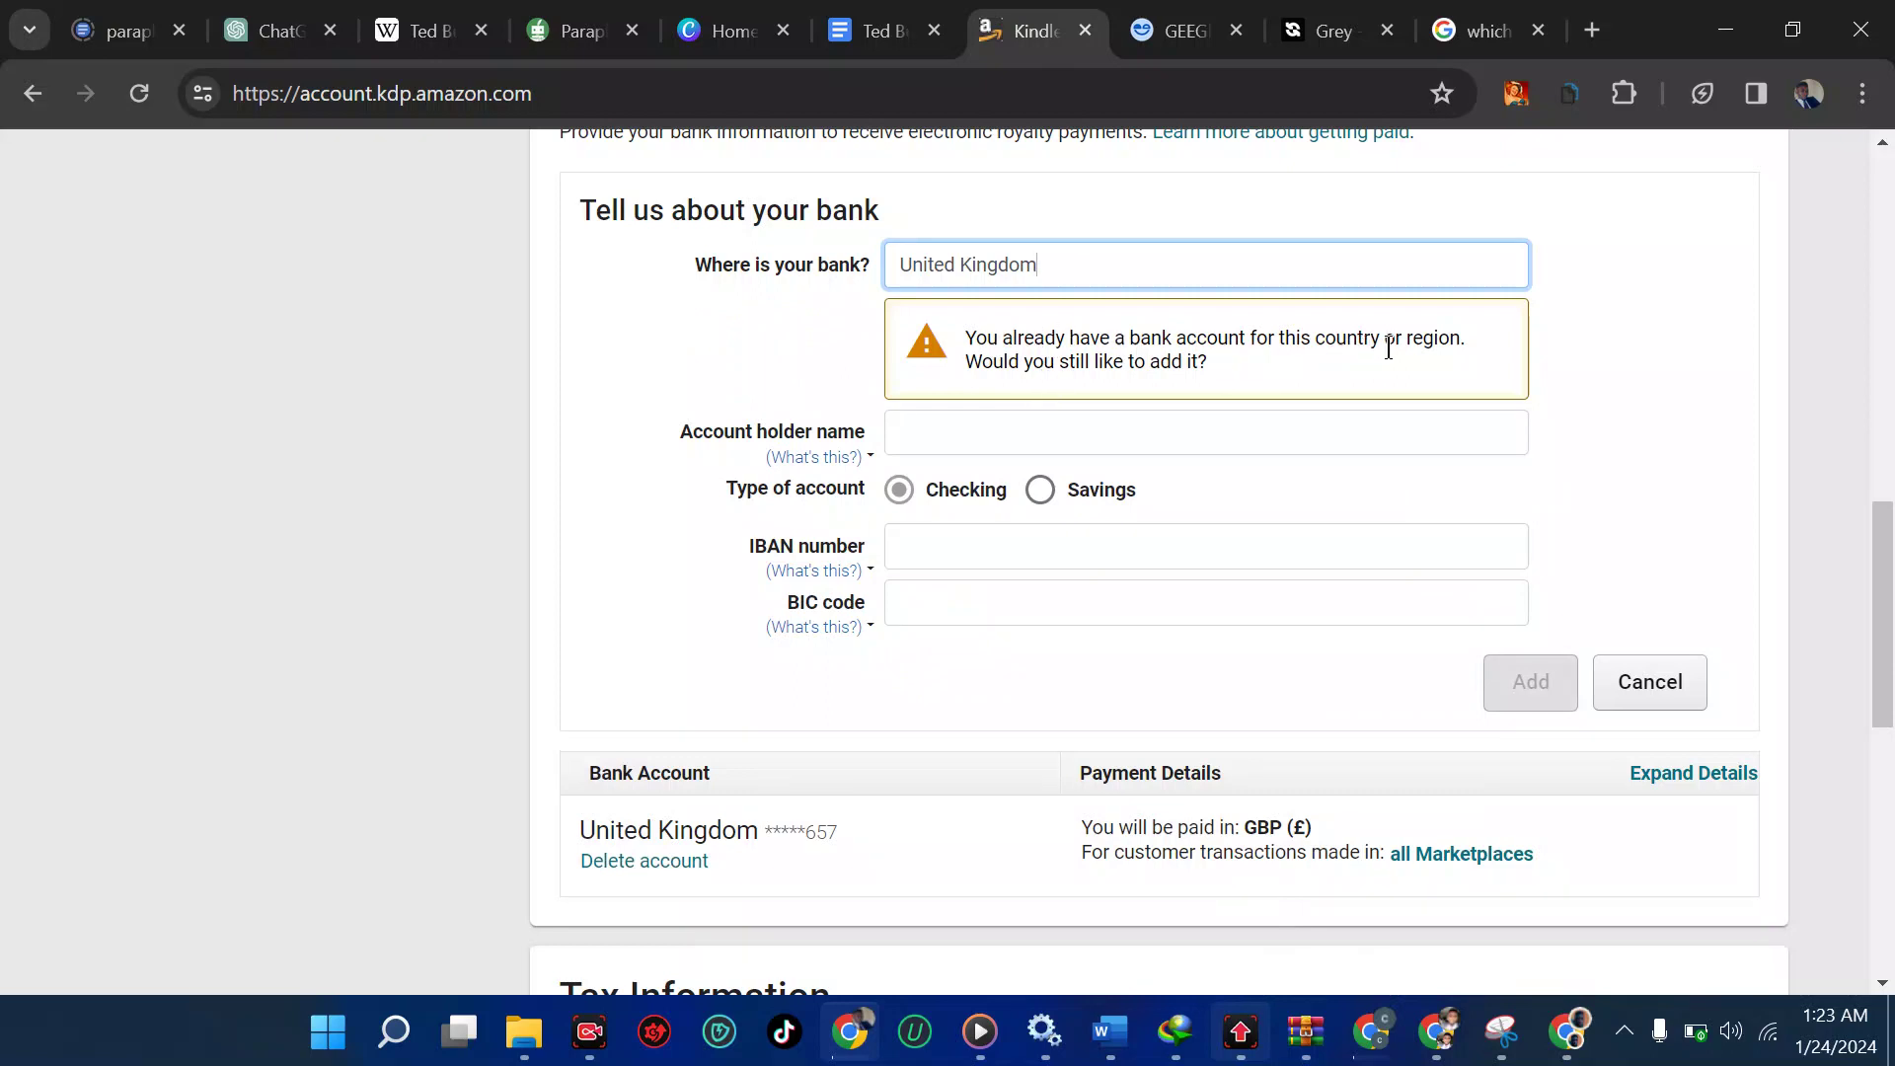
left_click(804, 380)
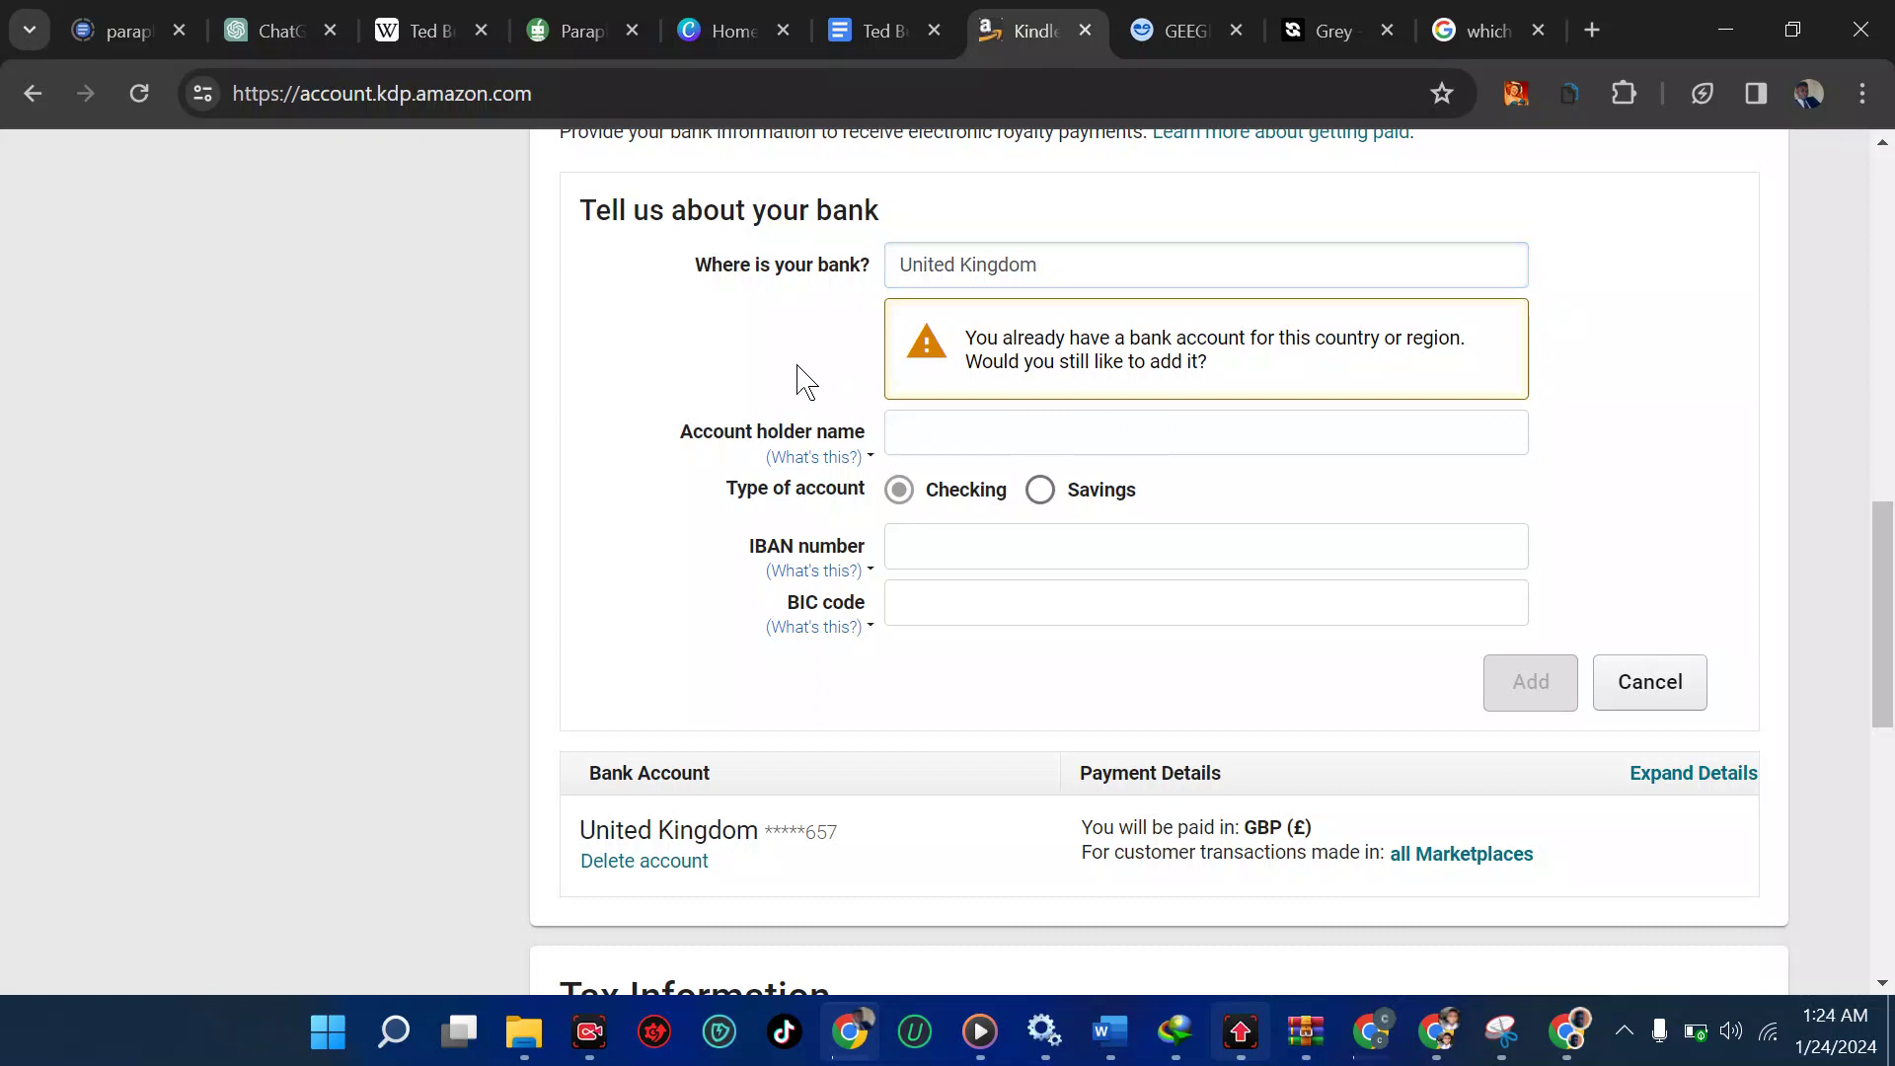
Step: Copy the account holder's name from Grey's GBP bank account details into KDP's Account holder name field
left_click(918, 430)
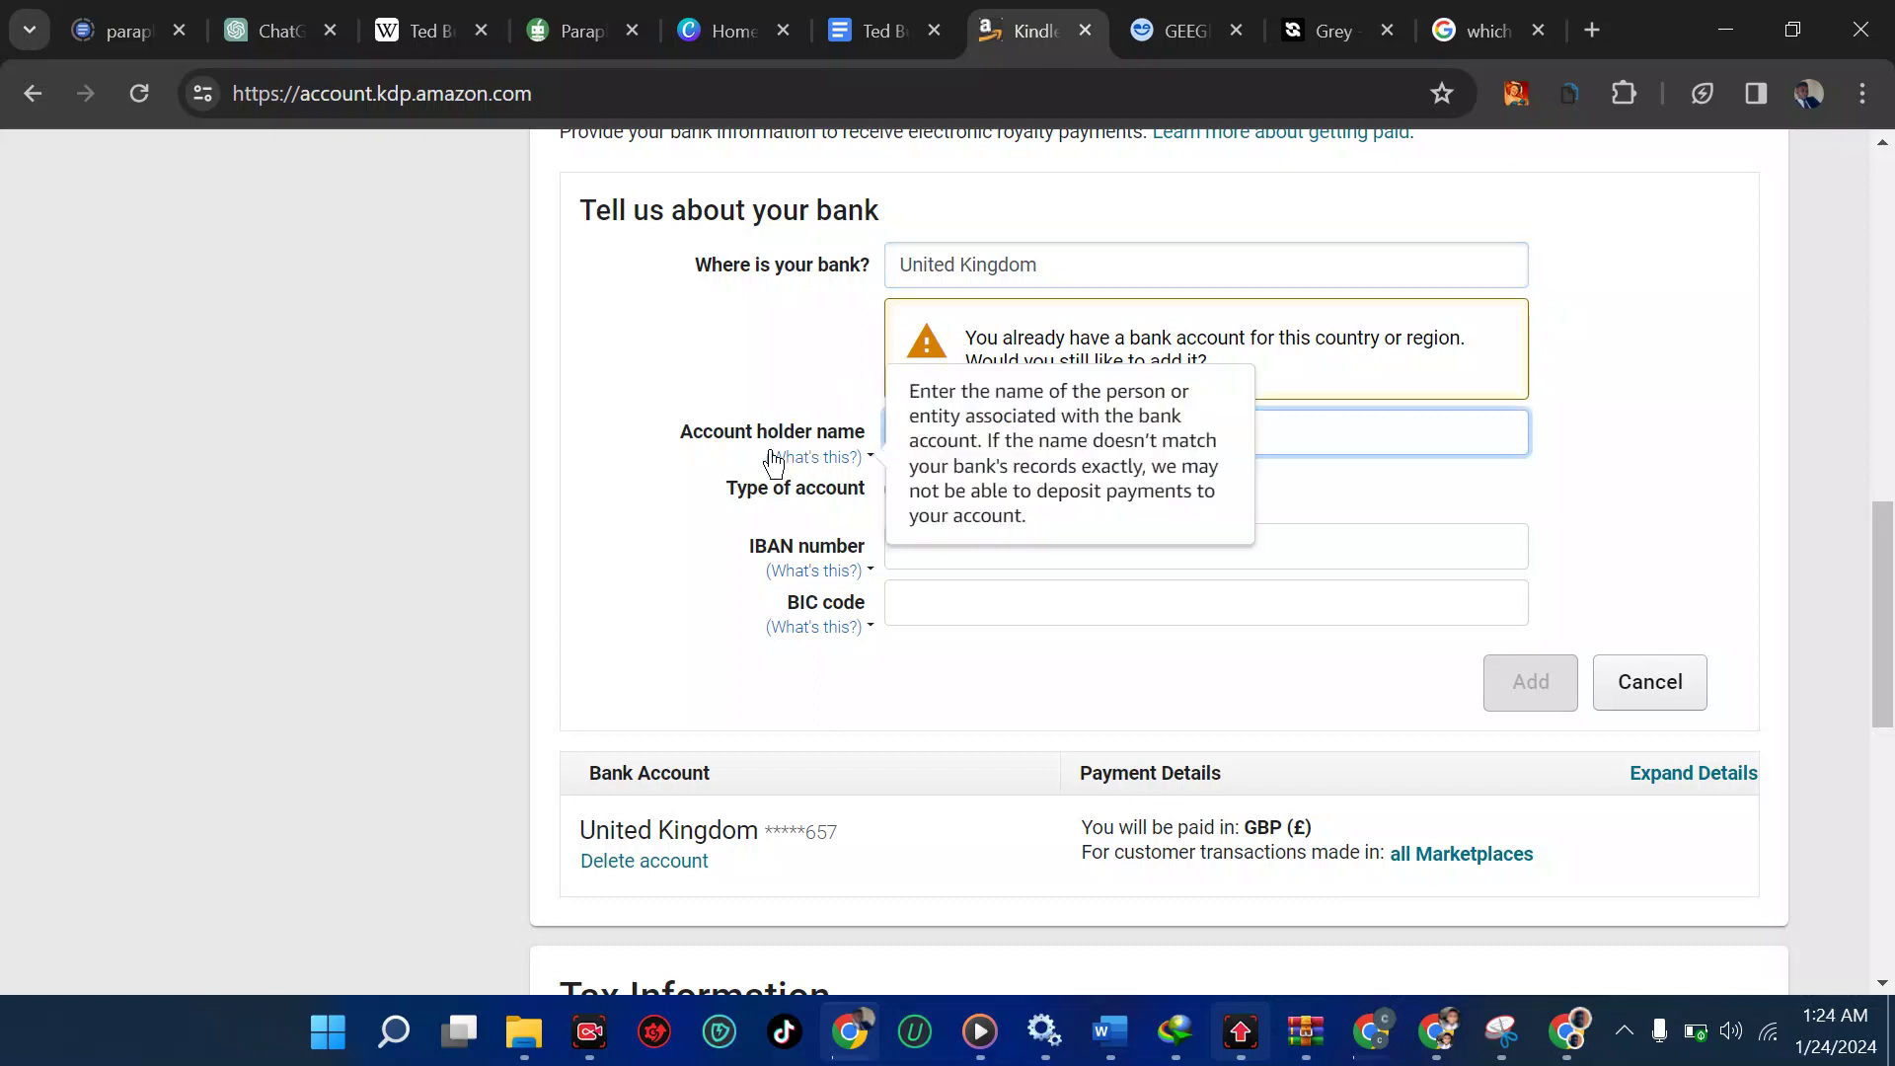
left_click(1220, 12)
left_click(1300, 15)
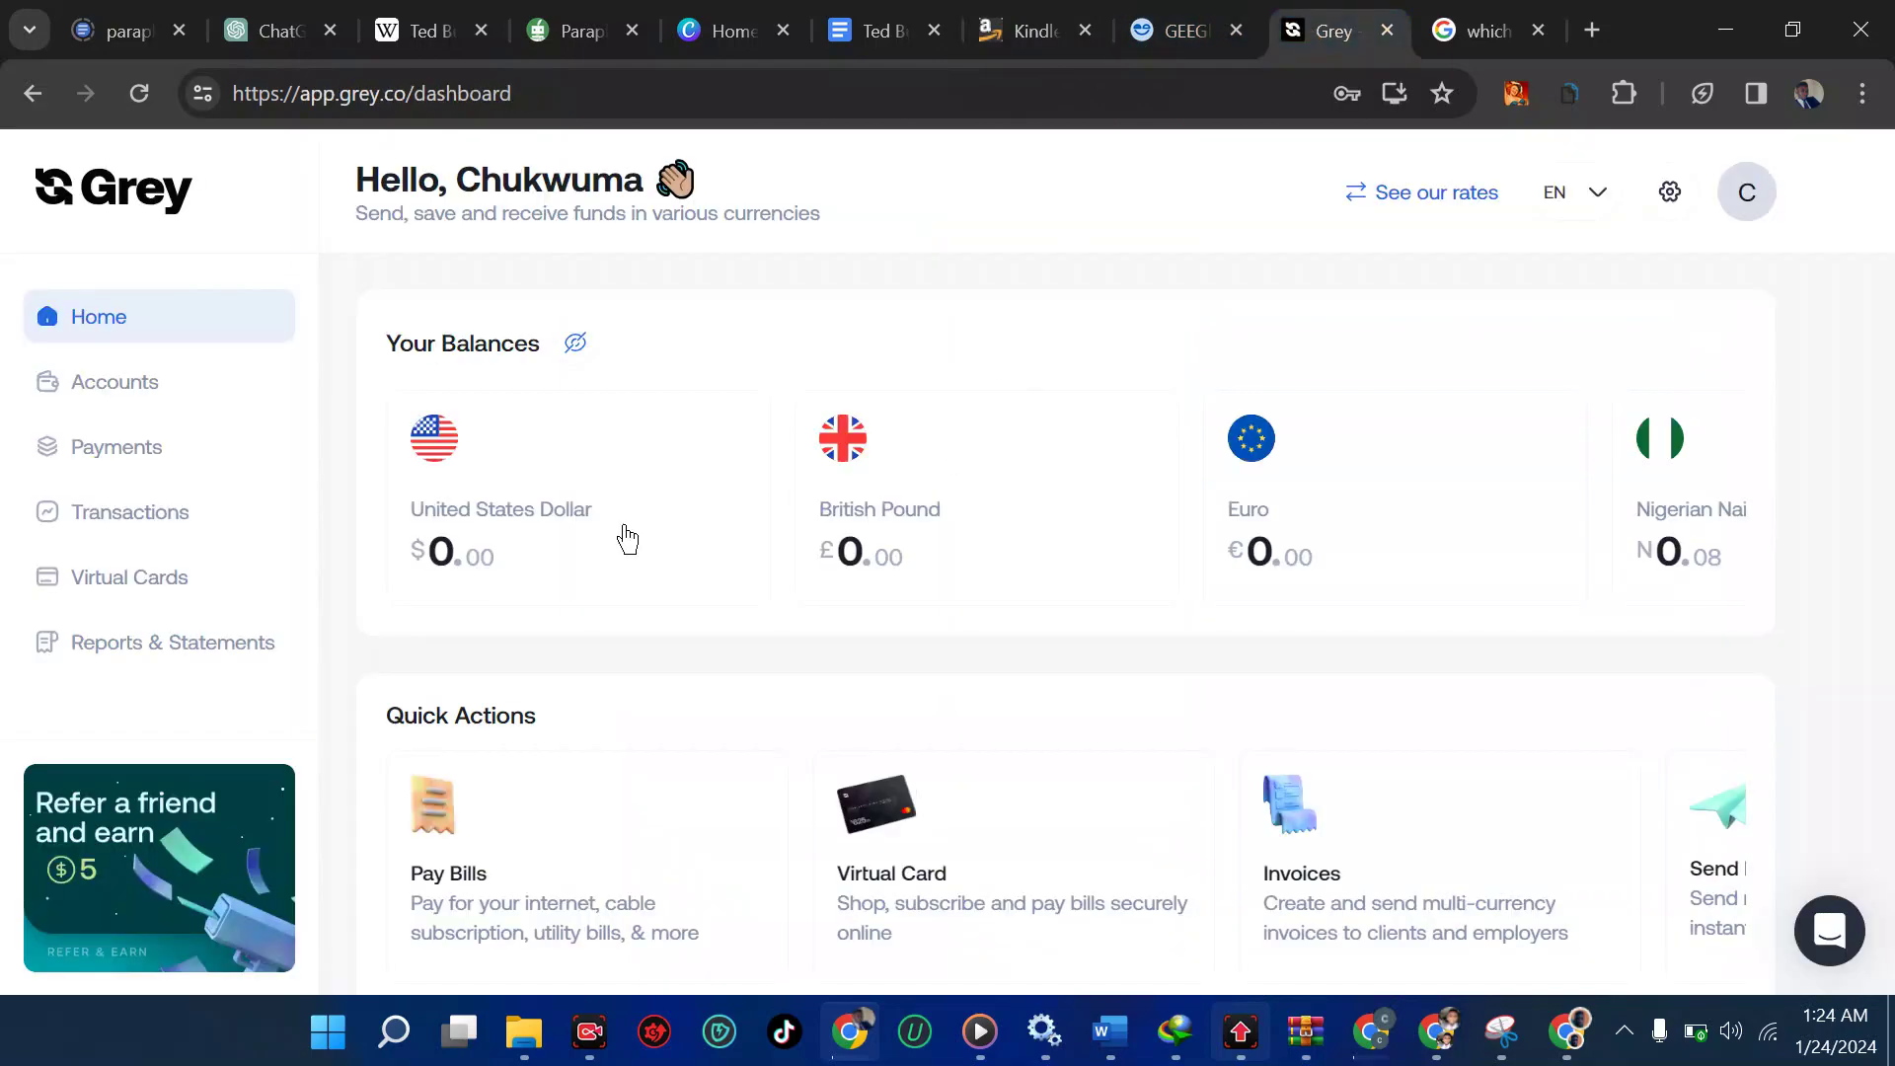
left_click(941, 475)
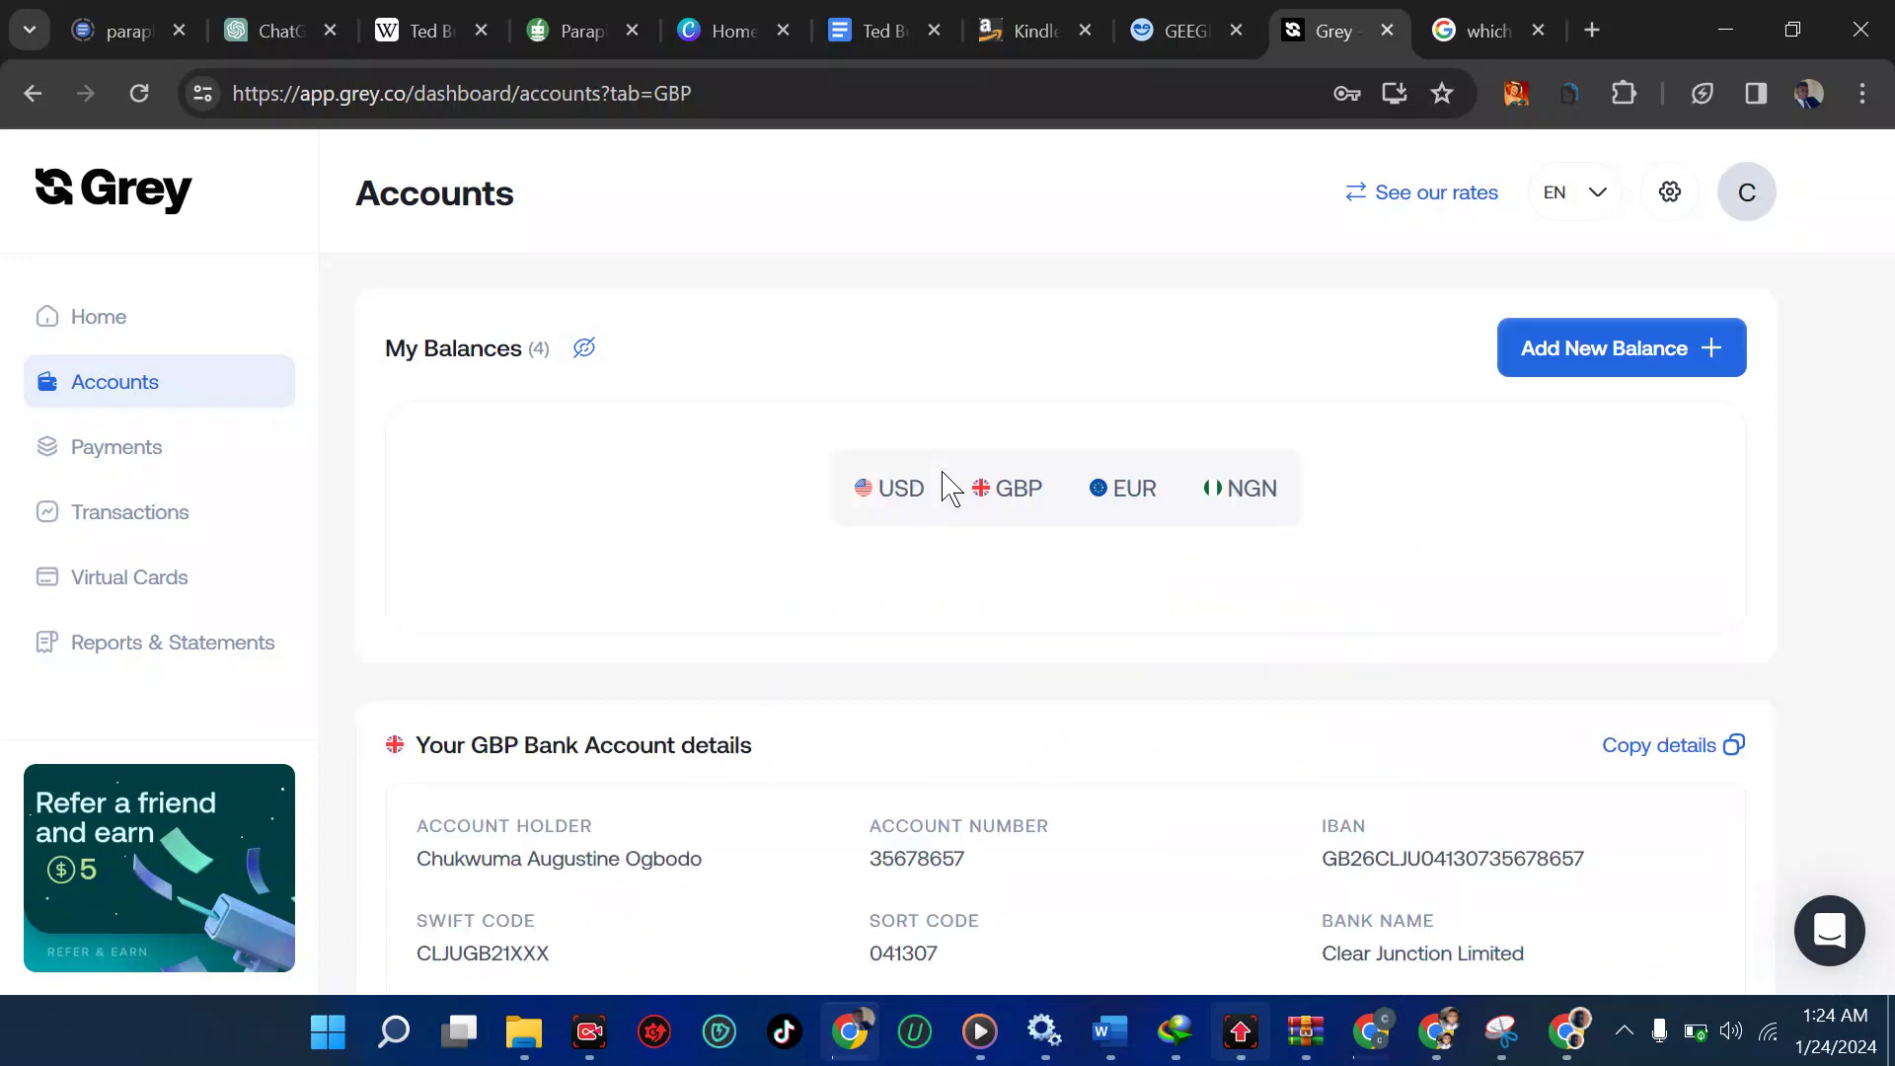
scroll(945, 484, "down", 4)
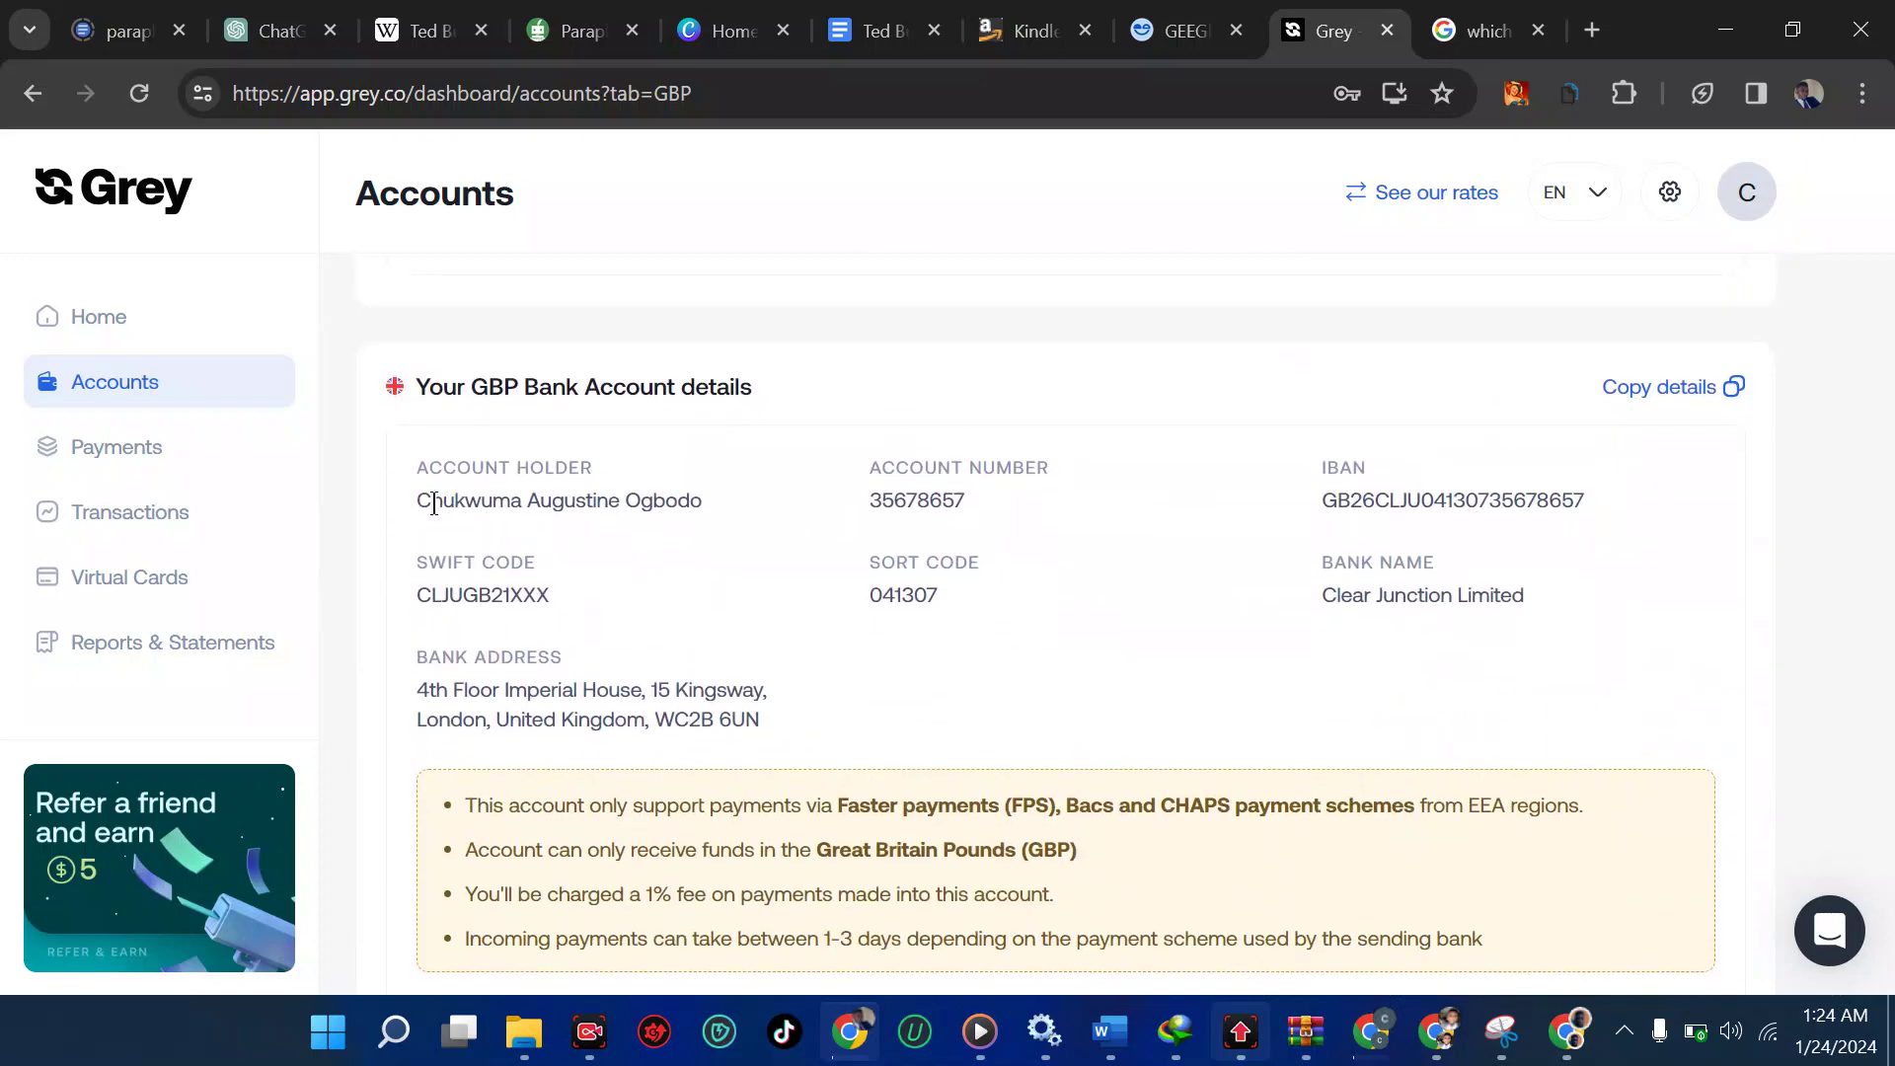
left_click_drag(416, 506, 736, 528)
key("ctrl+c")
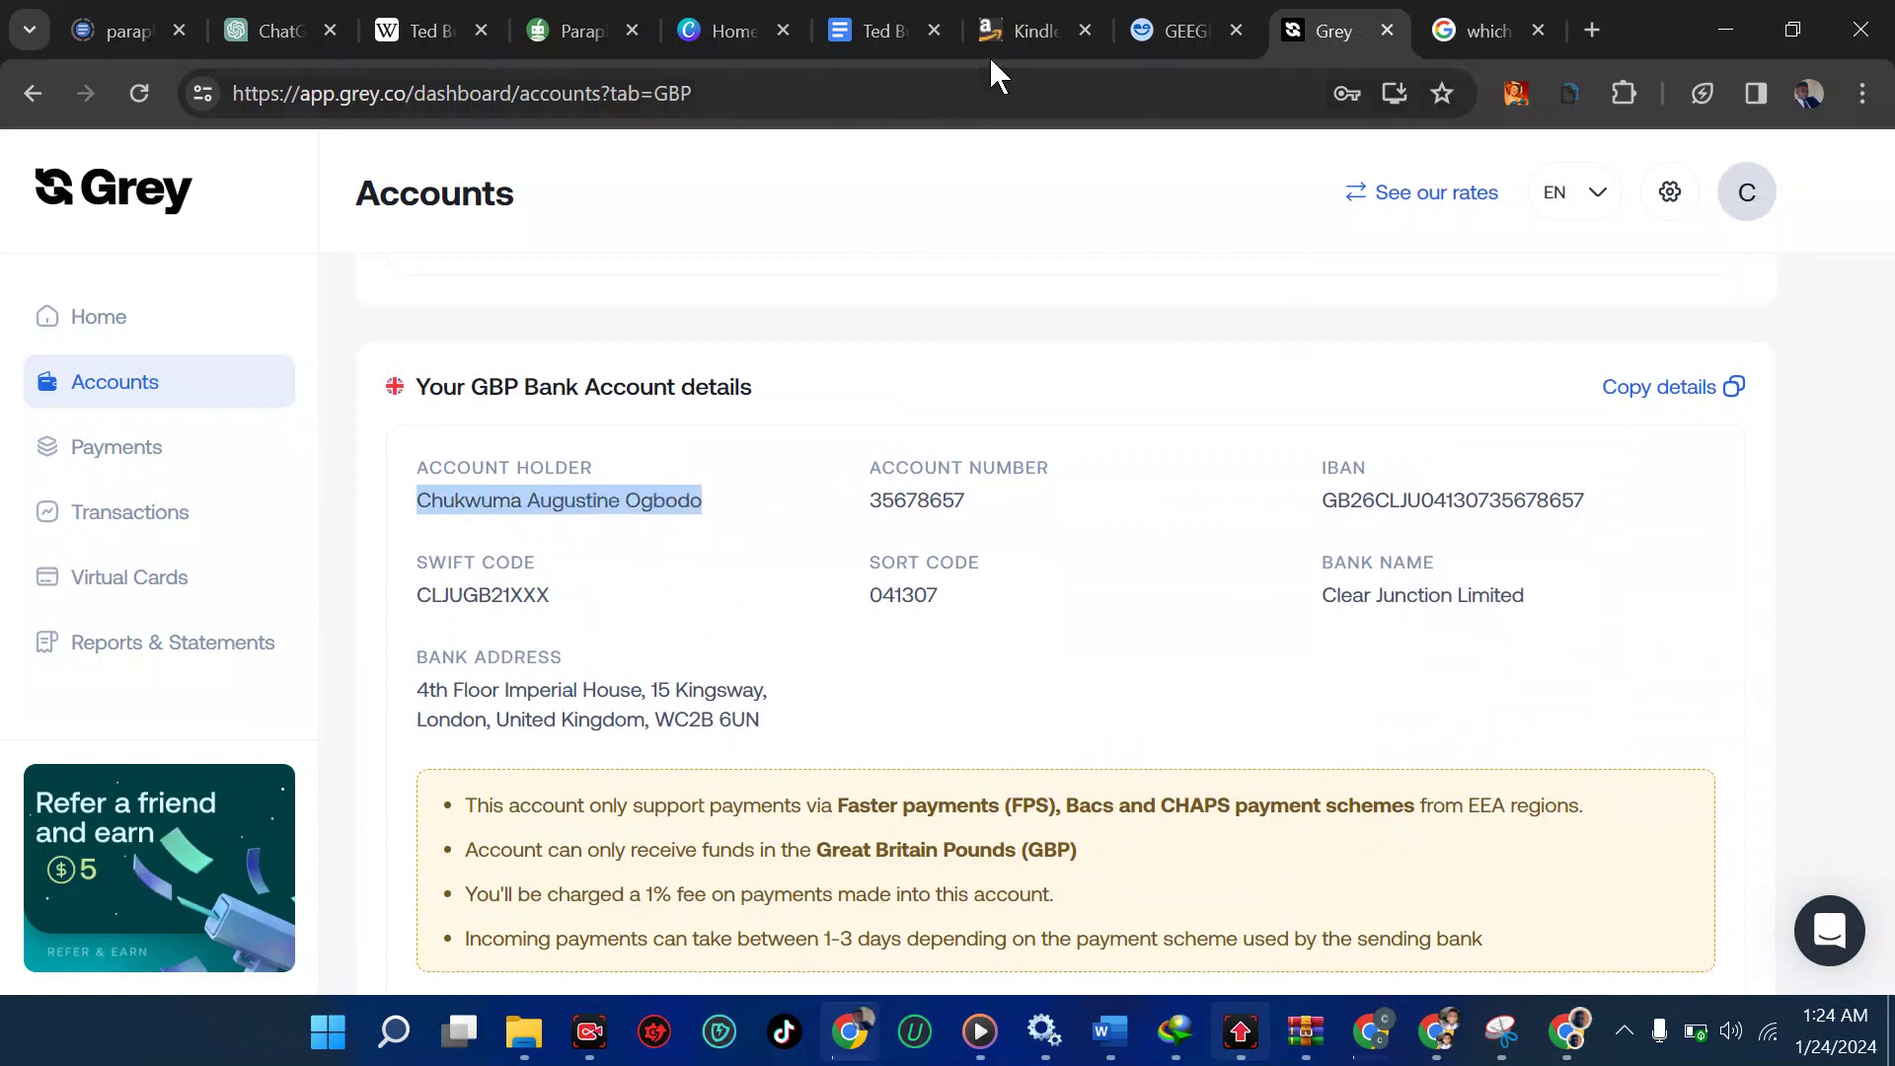
left_click(1027, 24)
left_click(949, 435)
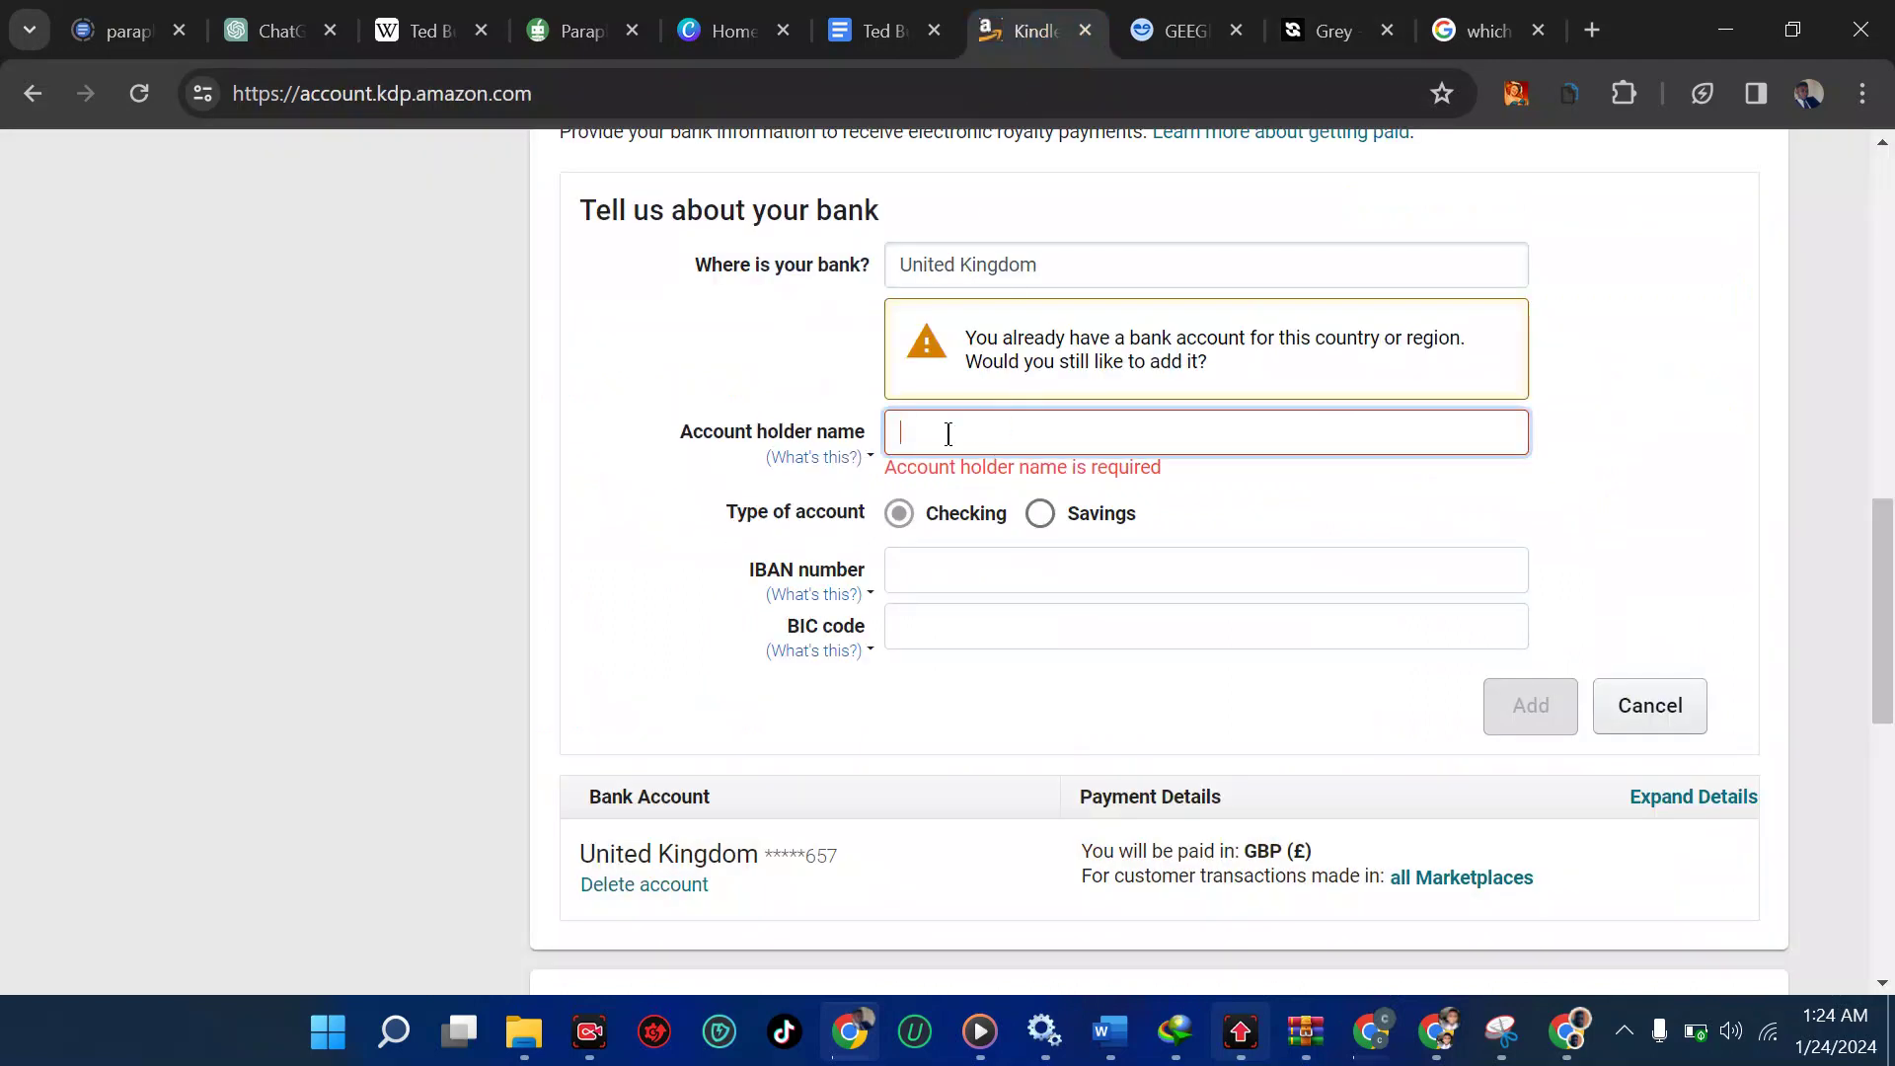
key("ctrl+v")
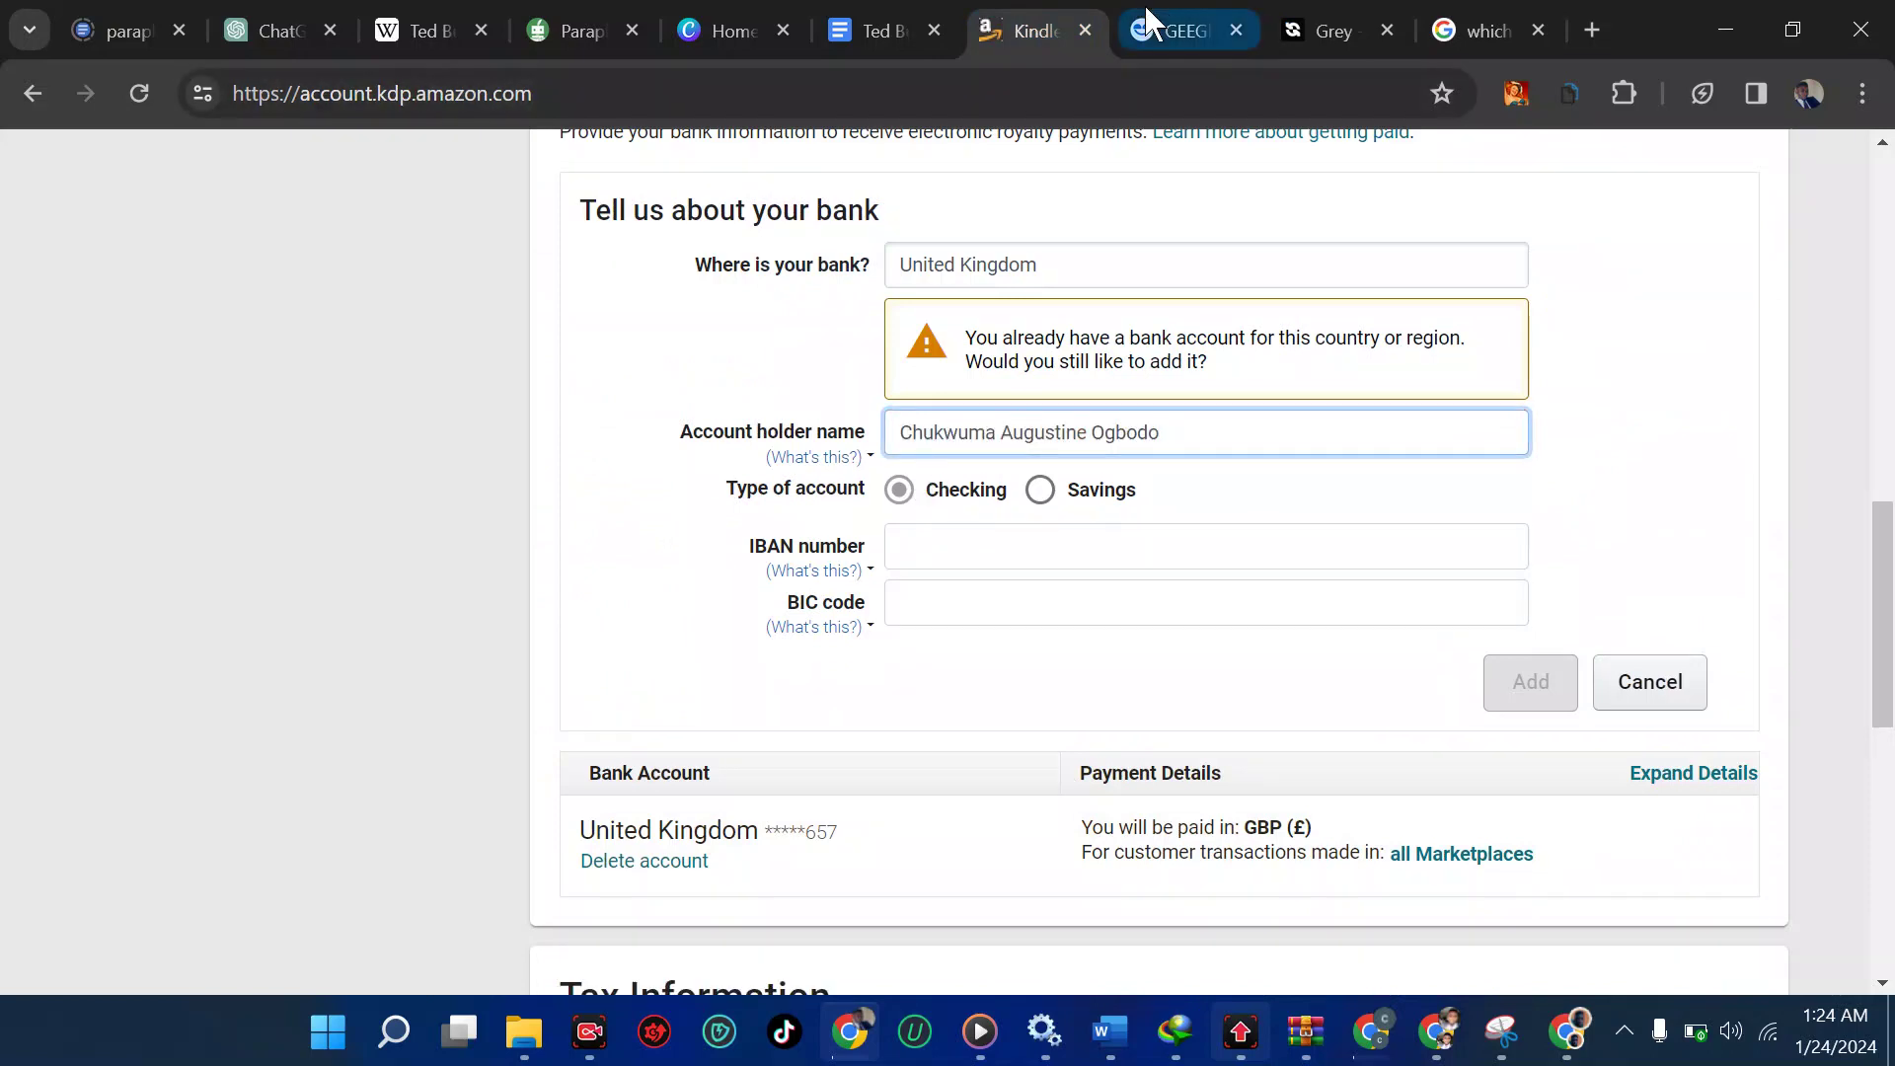
Step: Copy the IBAN from Grey's GBP bank account details into KDP's IBAN number field
left_click(1318, 20)
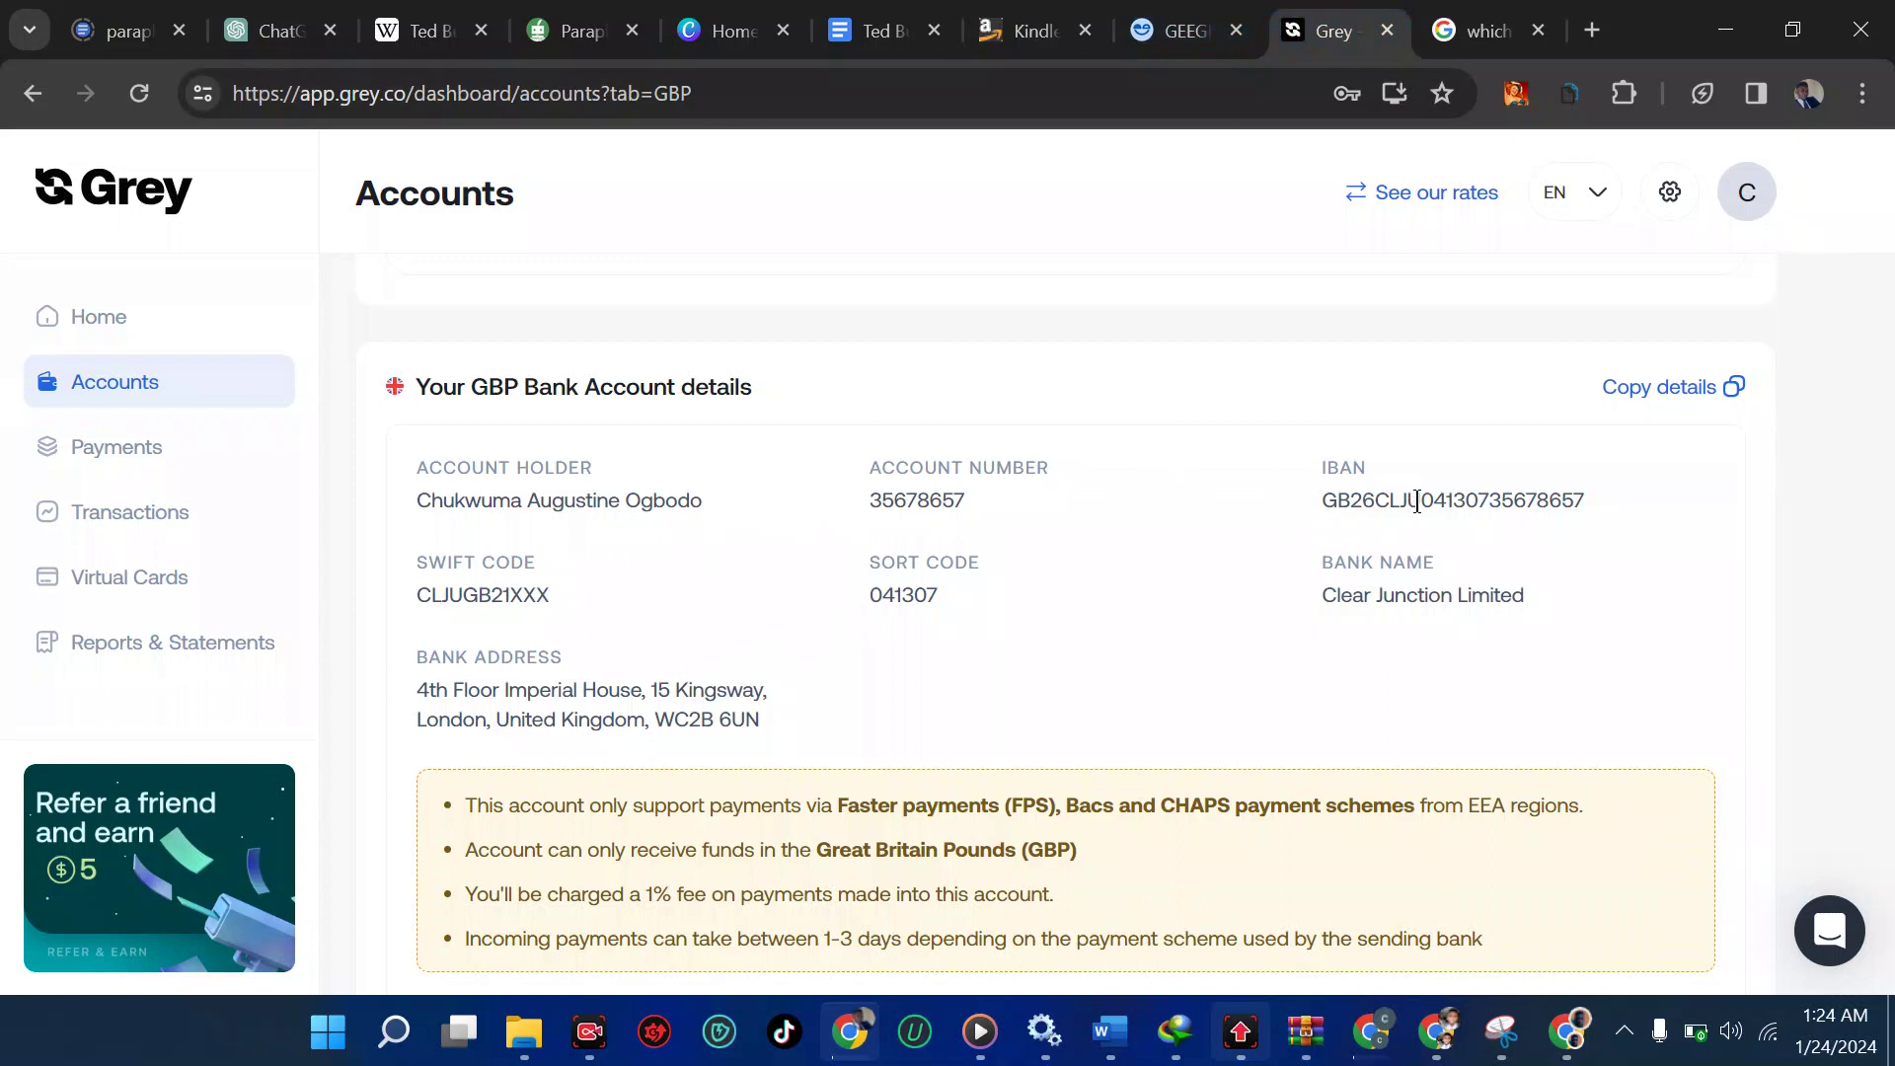
mouse_move(1221, 40)
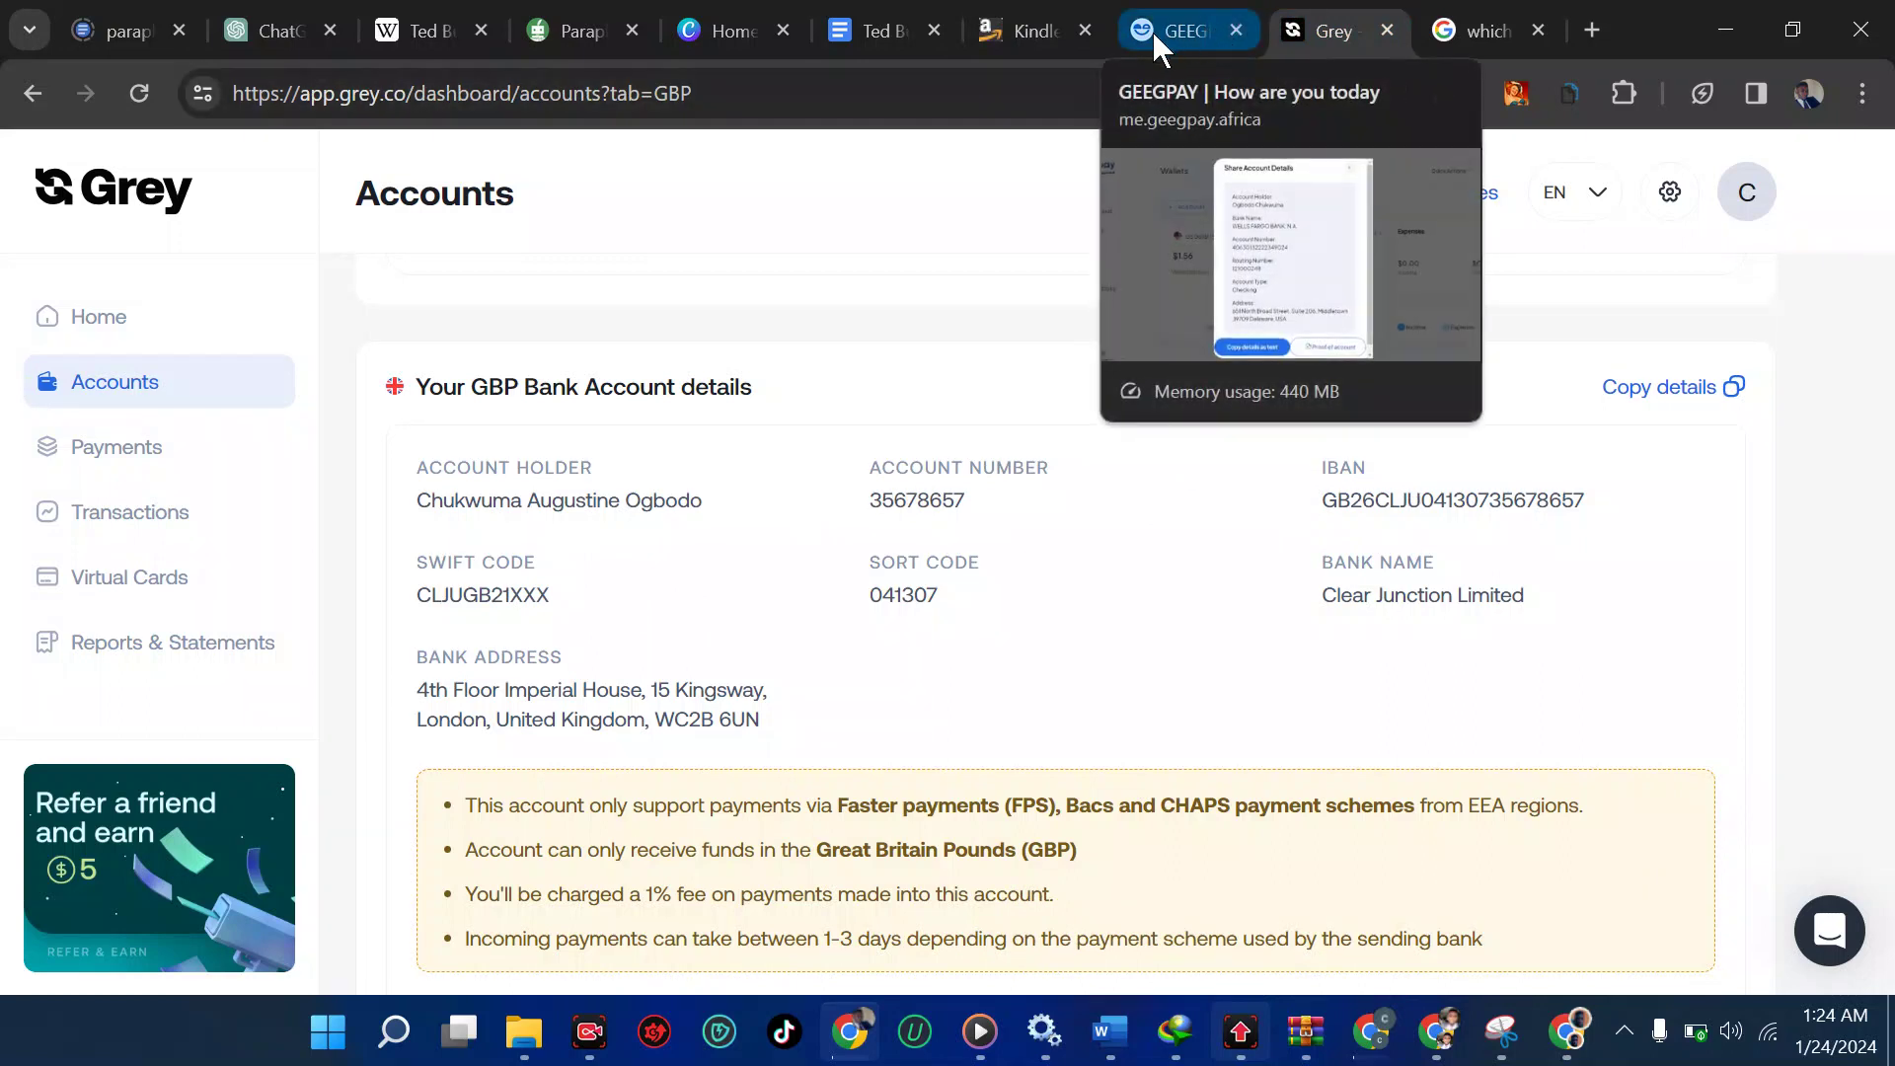
left_click(1036, 23)
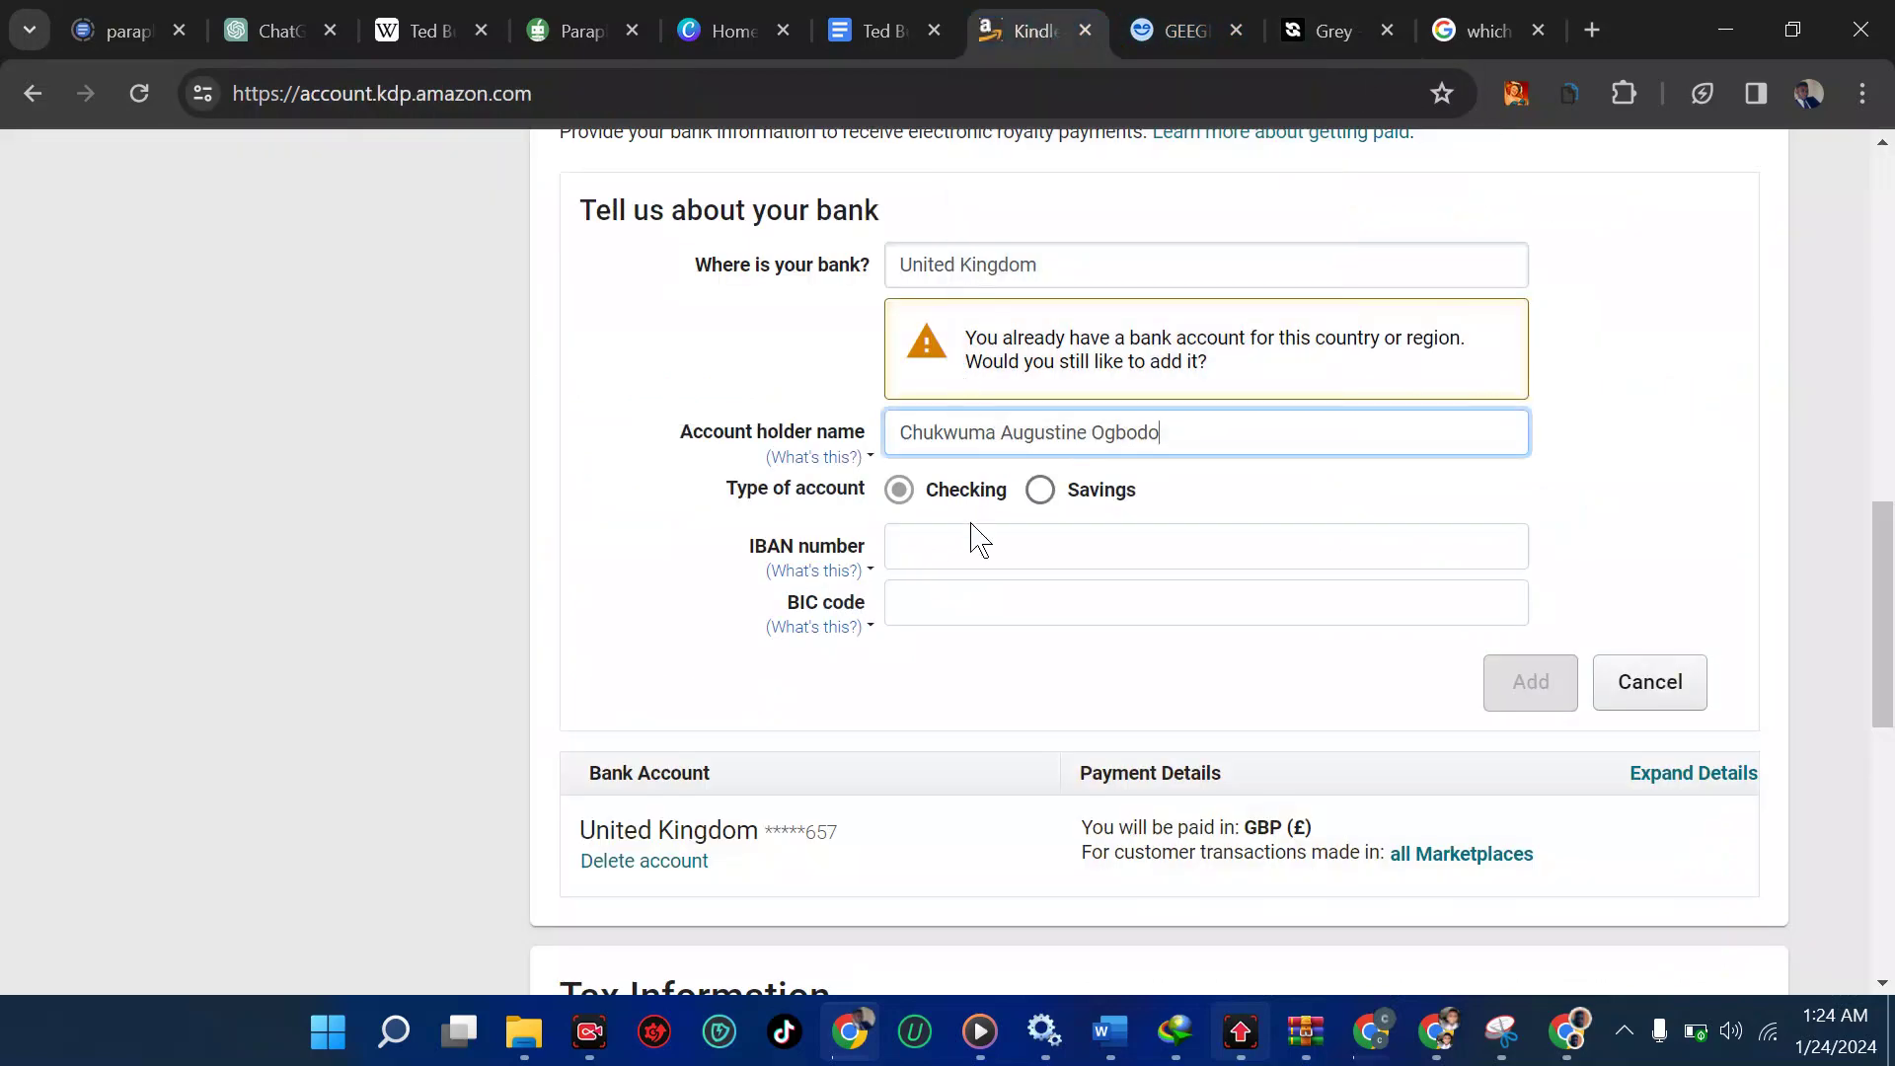
left_click(946, 553)
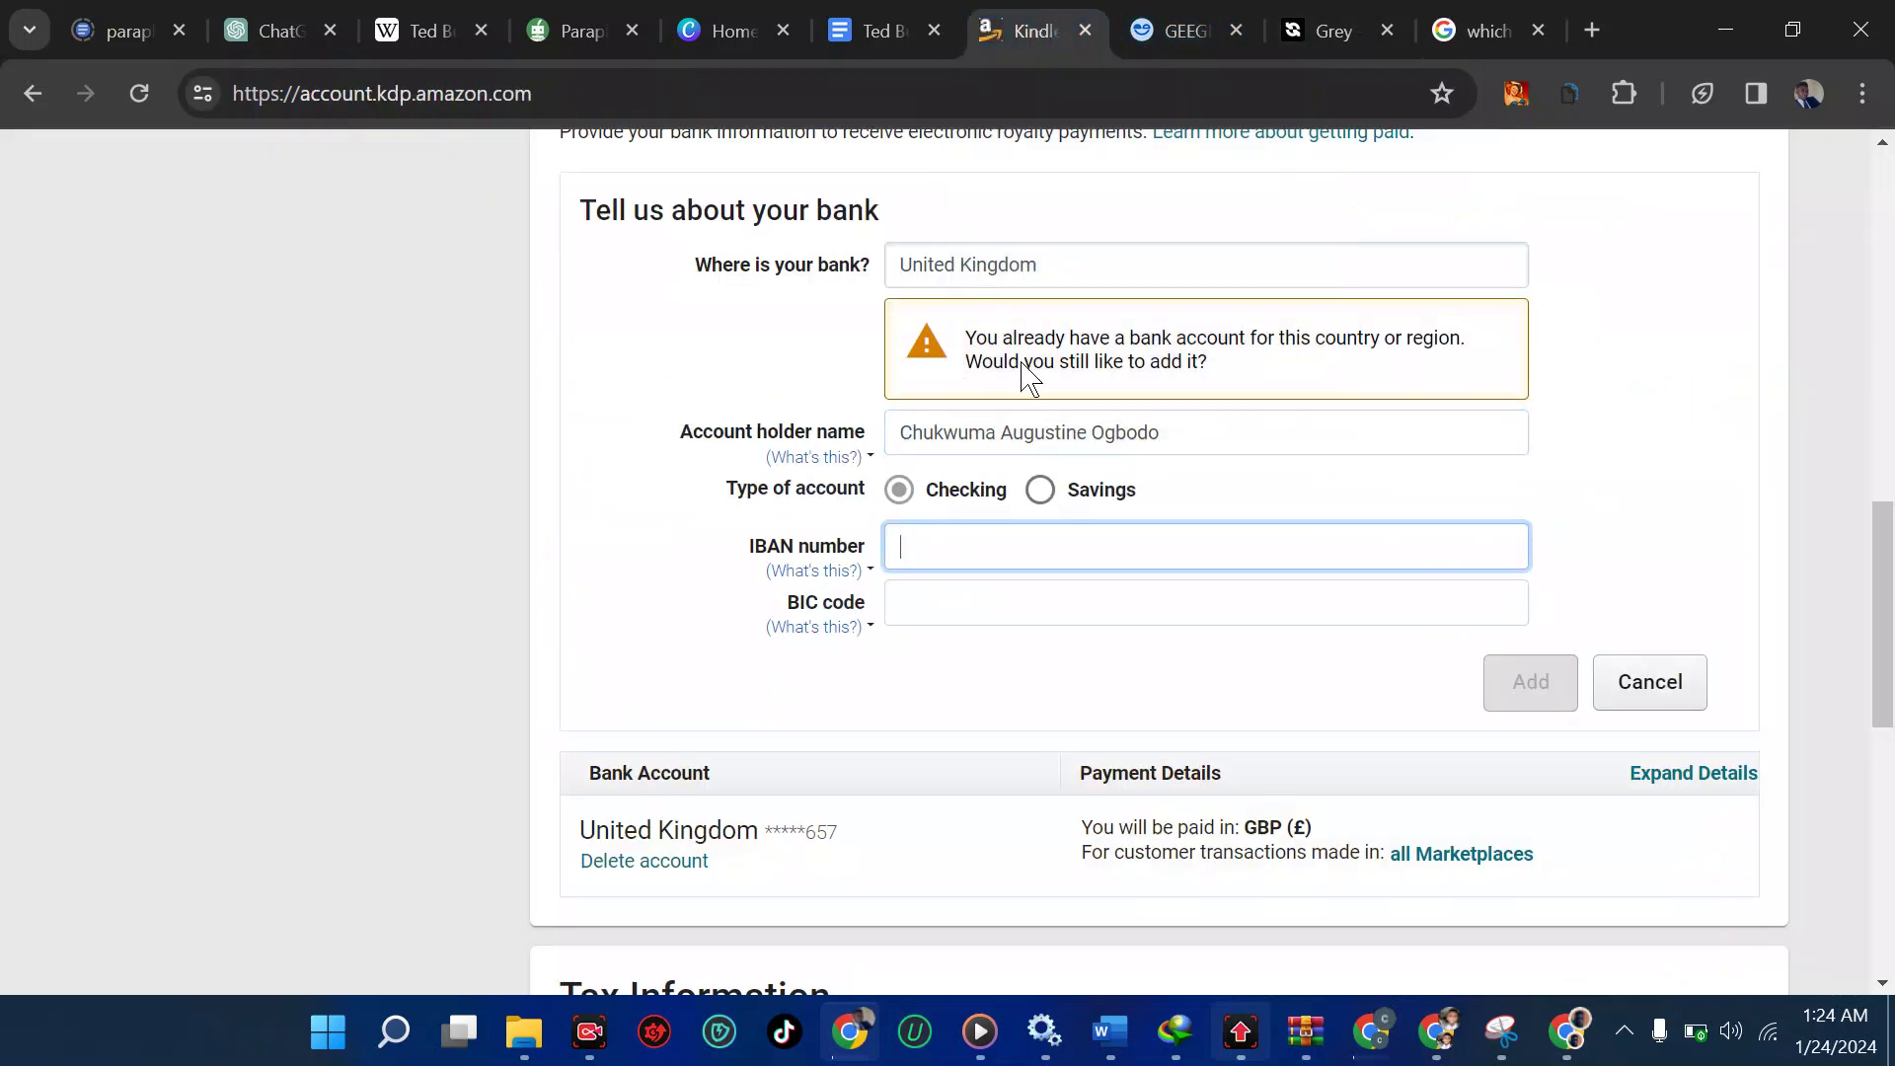
left_click(1298, 27)
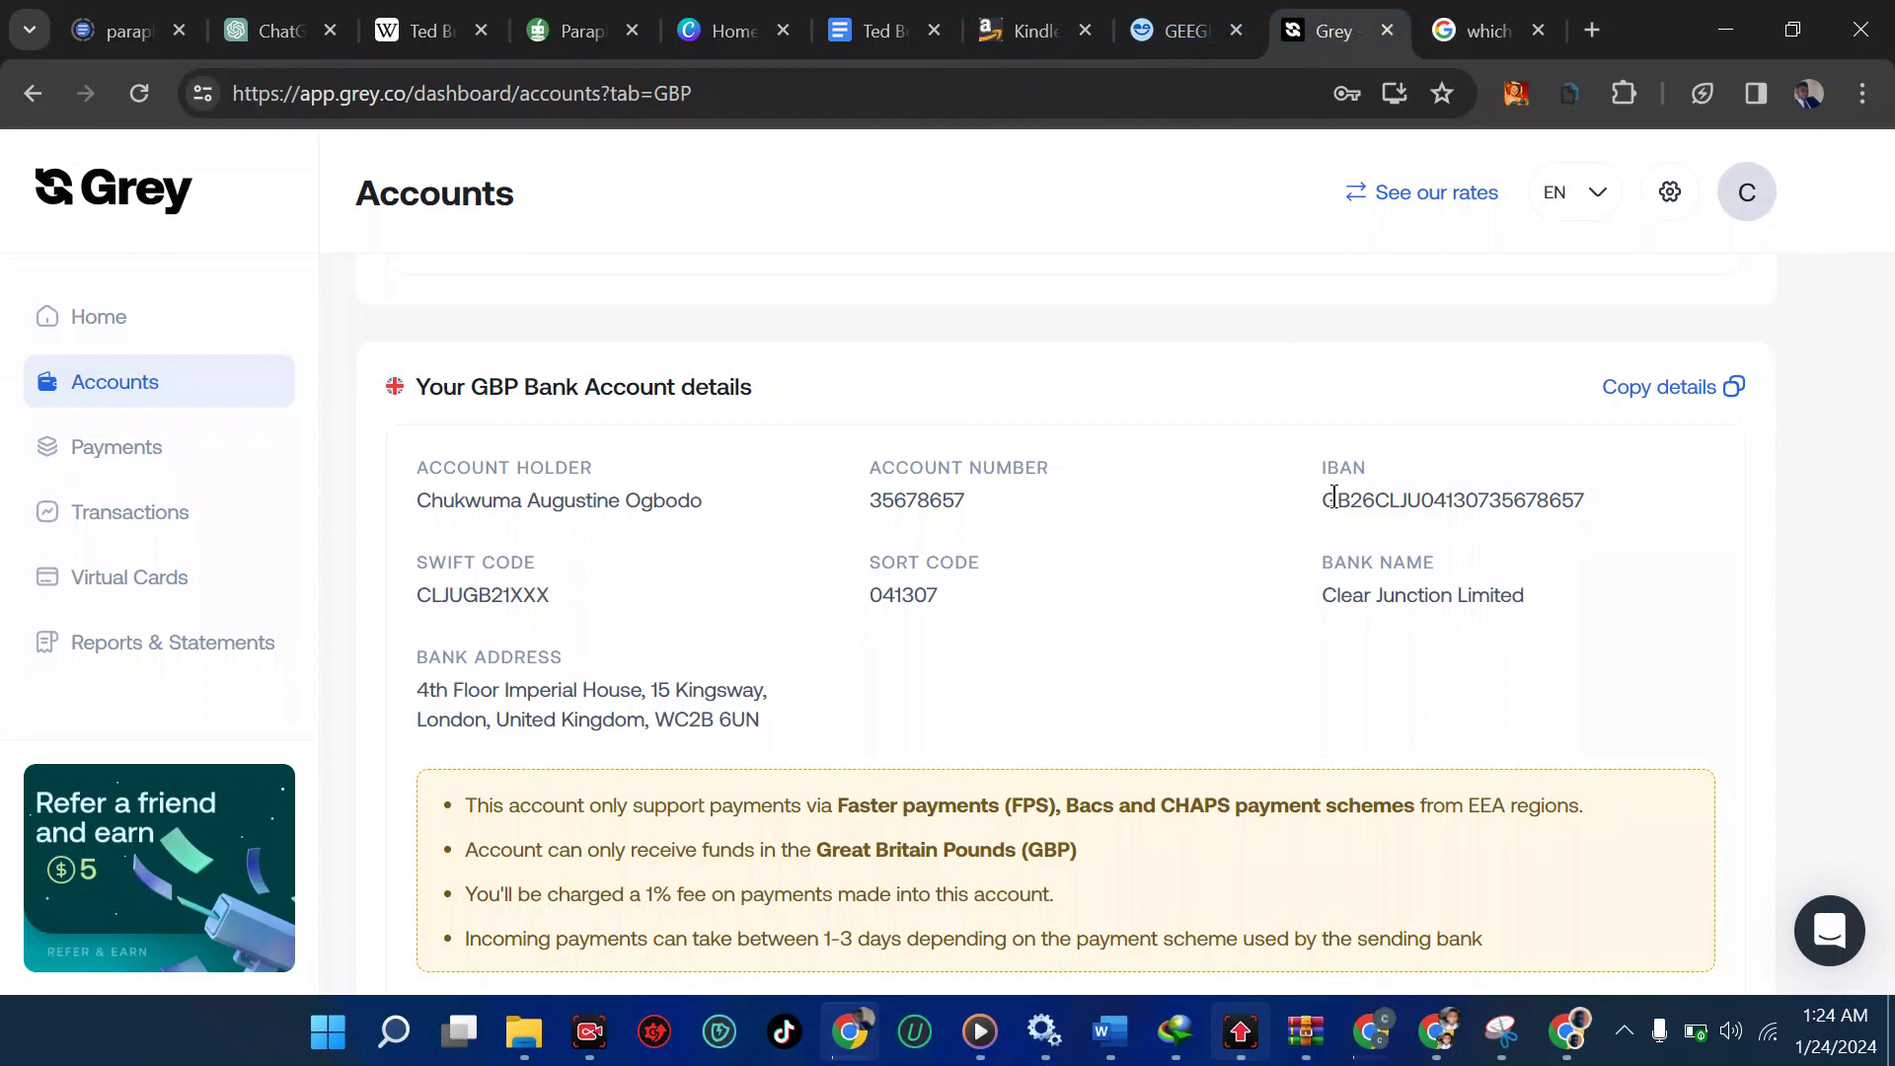
left_click_drag(1324, 498, 1599, 513)
key("ctrl+c")
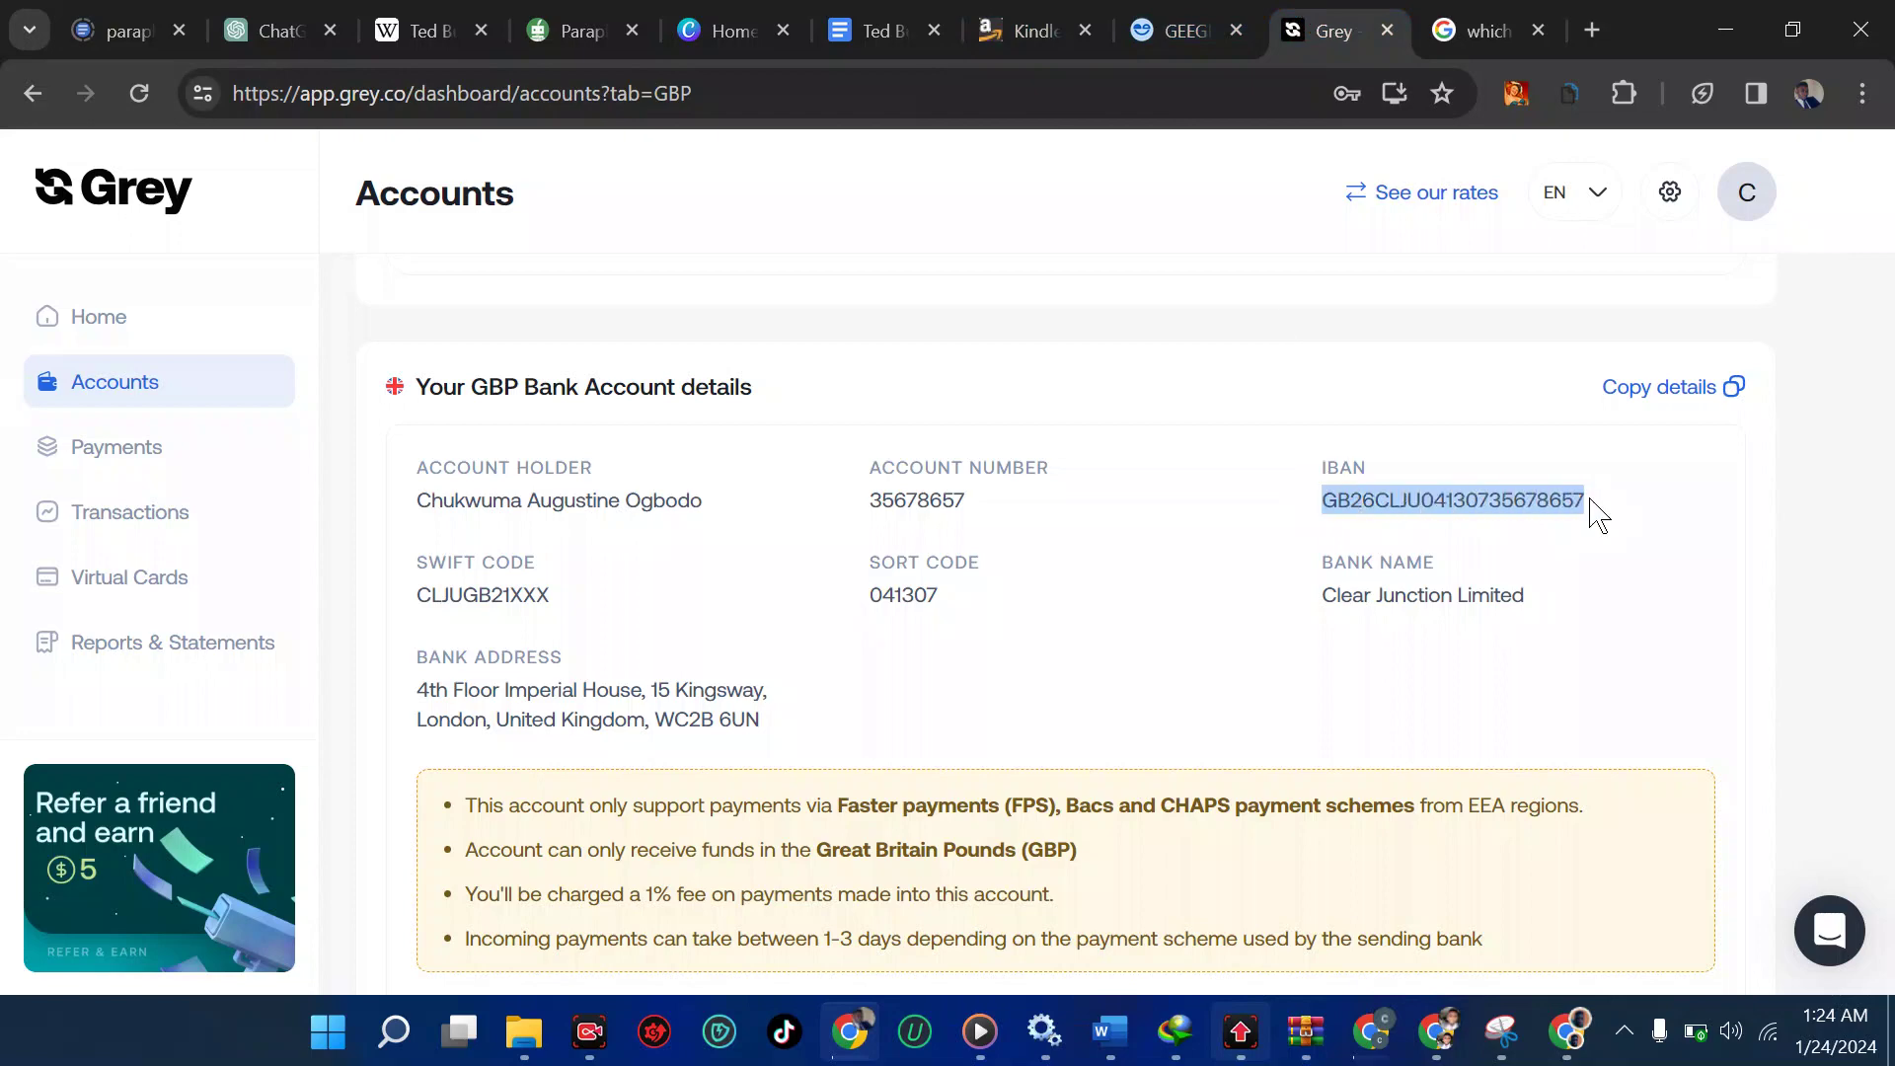
left_click(1180, 22)
left_click(1092, 12)
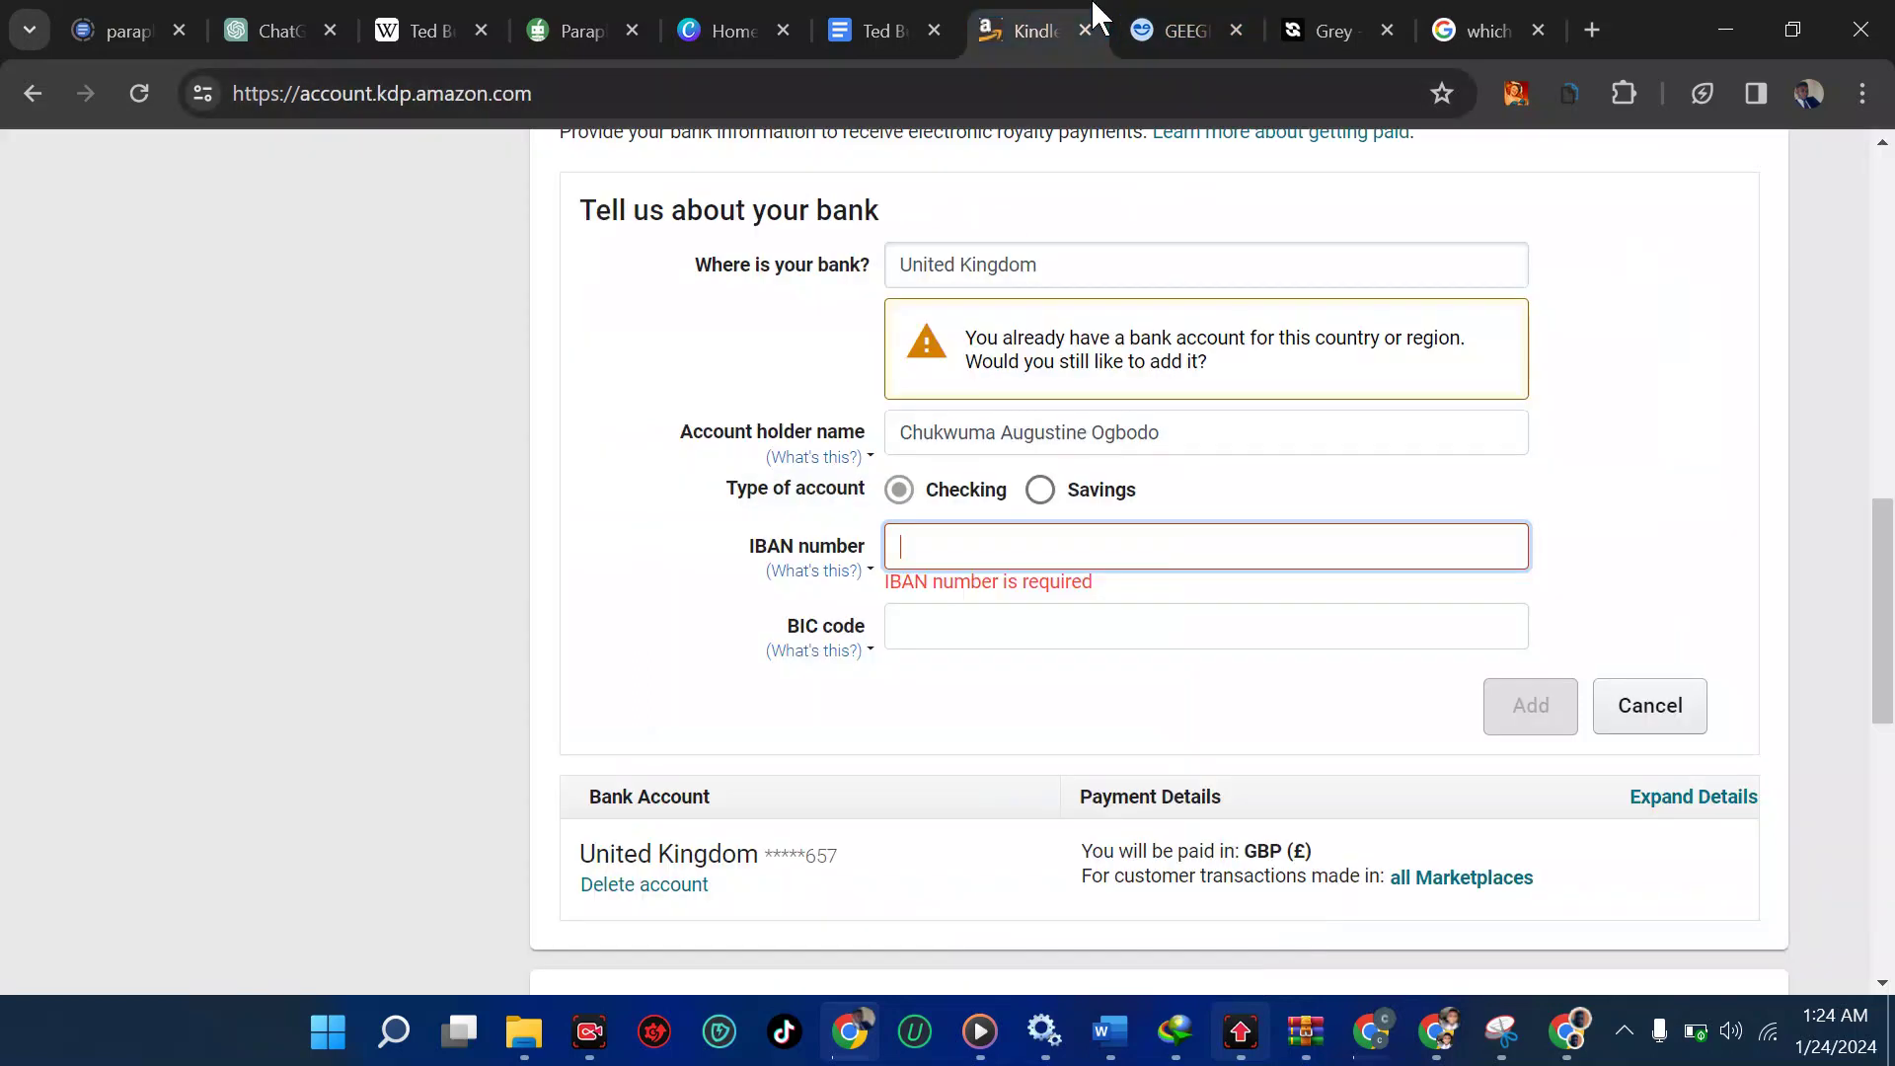
left_click(972, 530)
key("ctrl+v")
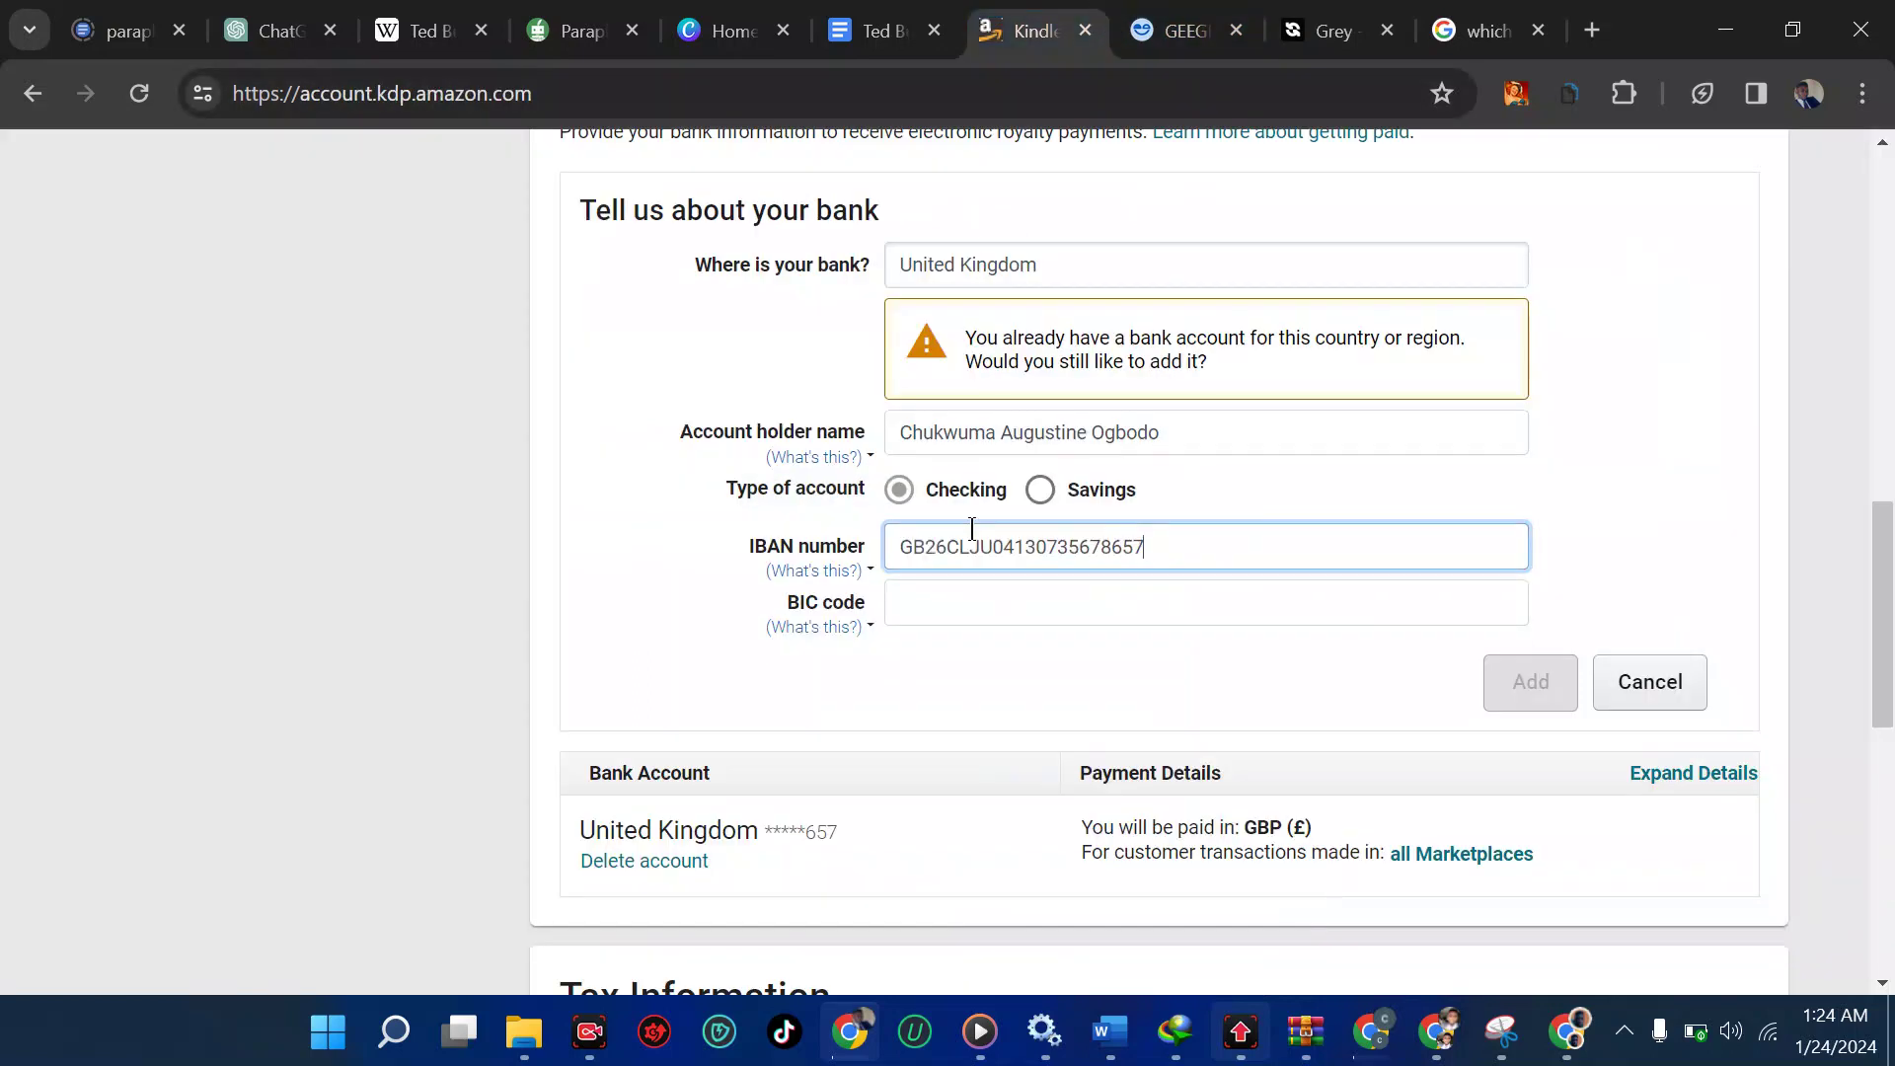
Step: Check Grey's GBP details for a BIC code and search Google for "what is bic code for bank"
left_click(943, 603)
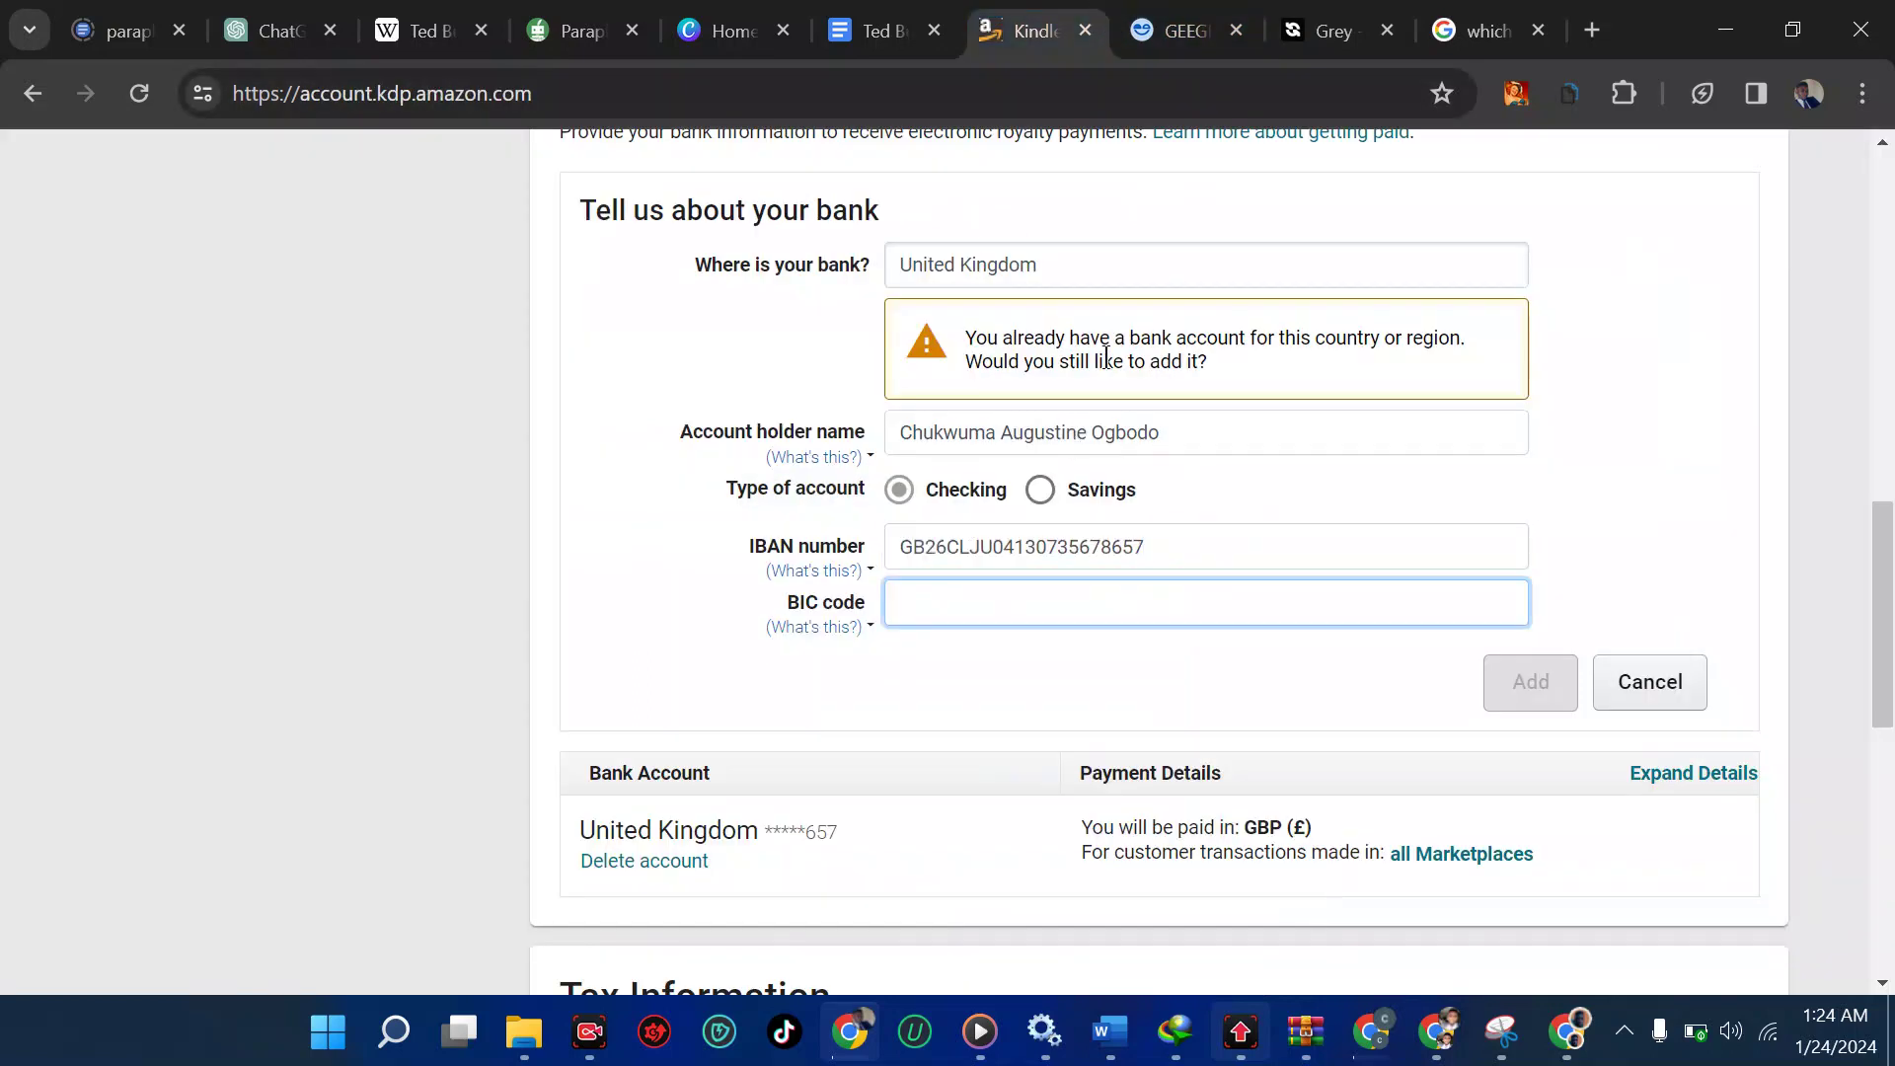
left_click(1345, 20)
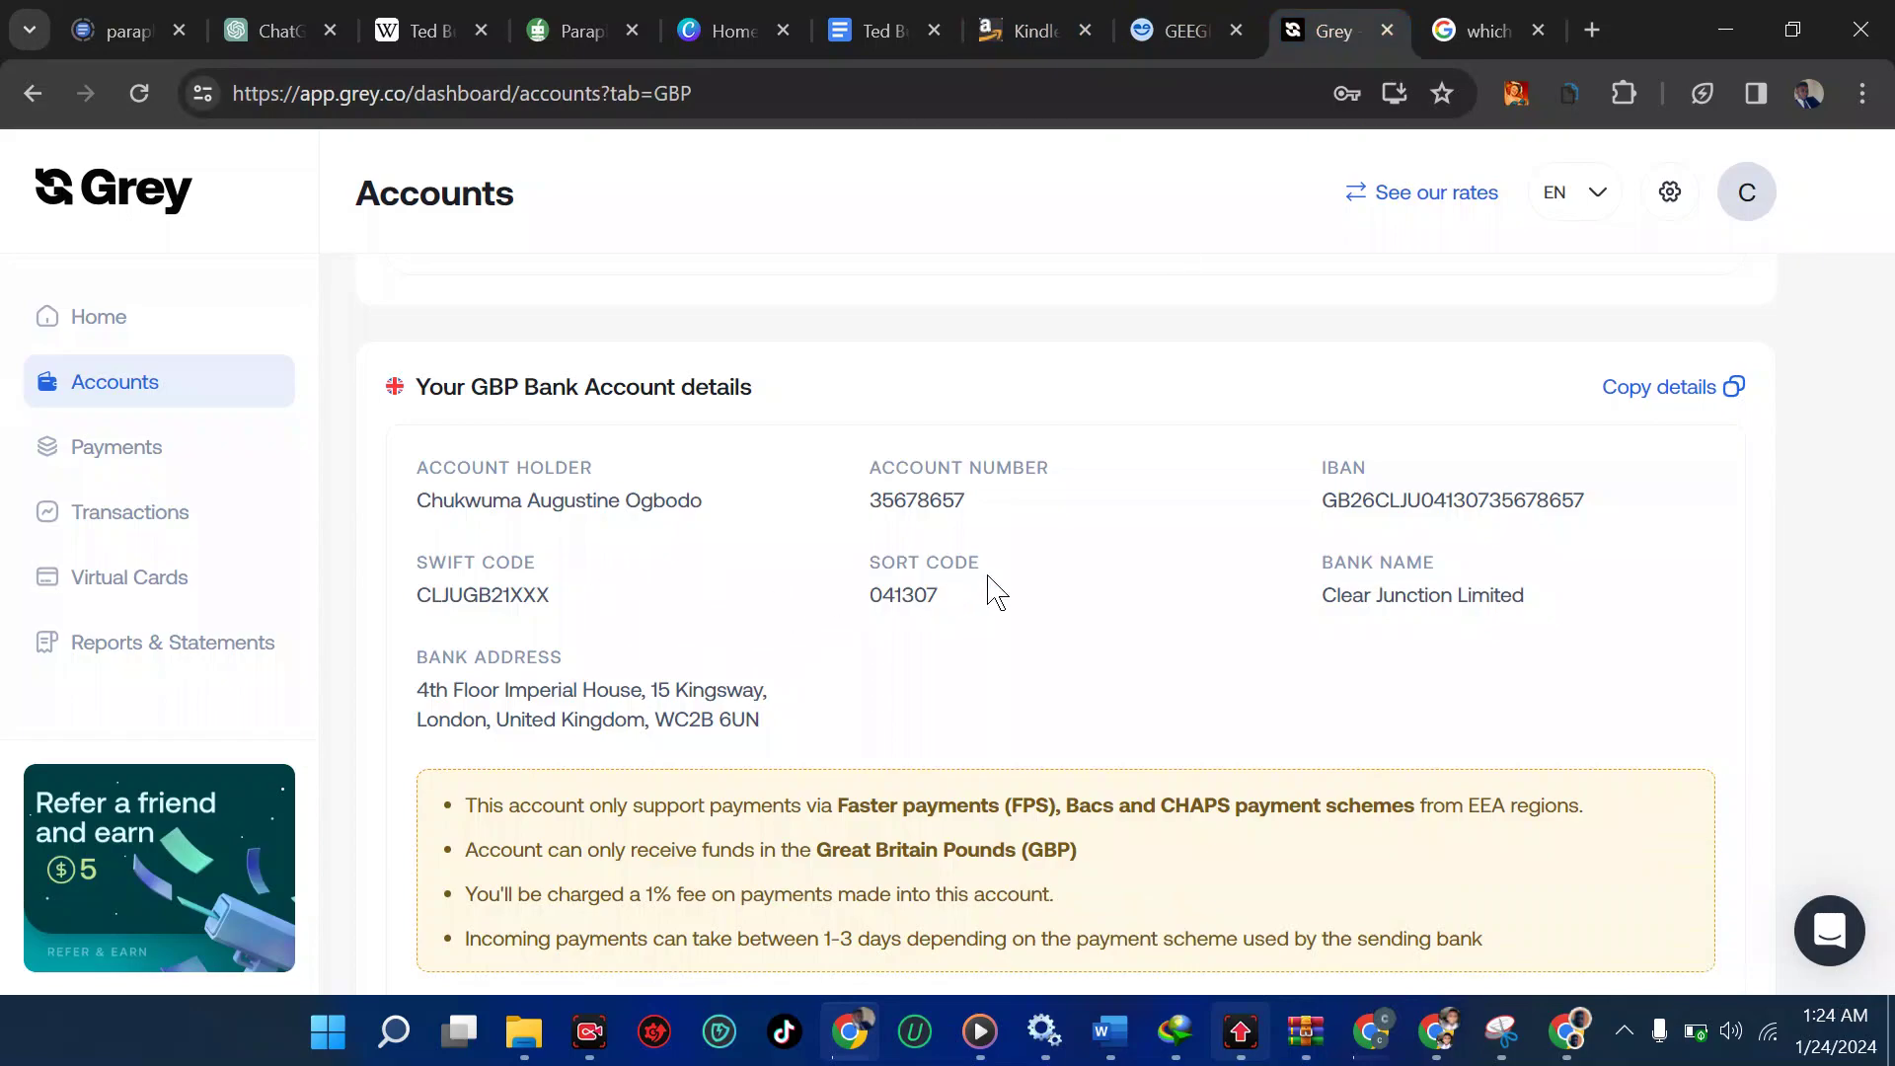
left_click(1502, 30)
left_click(1165, 95)
type("wh")
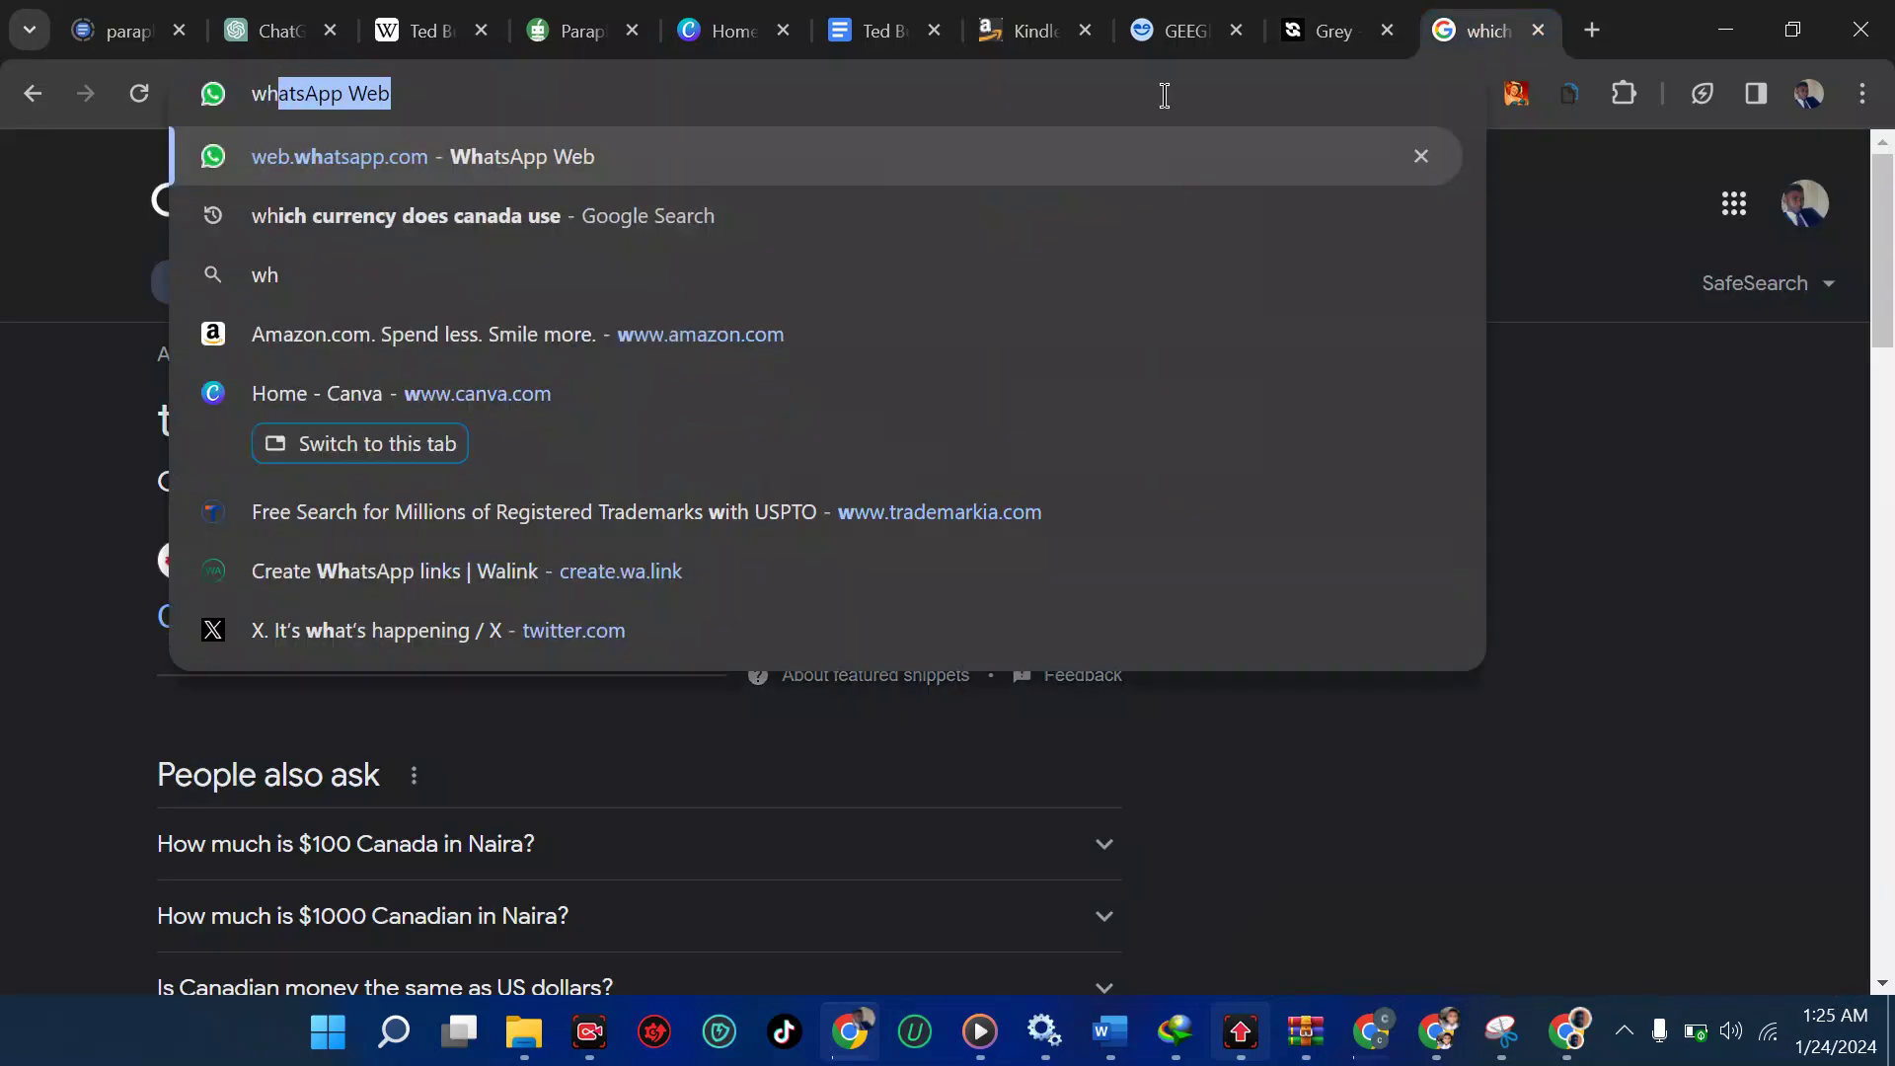
type("at is bic ")
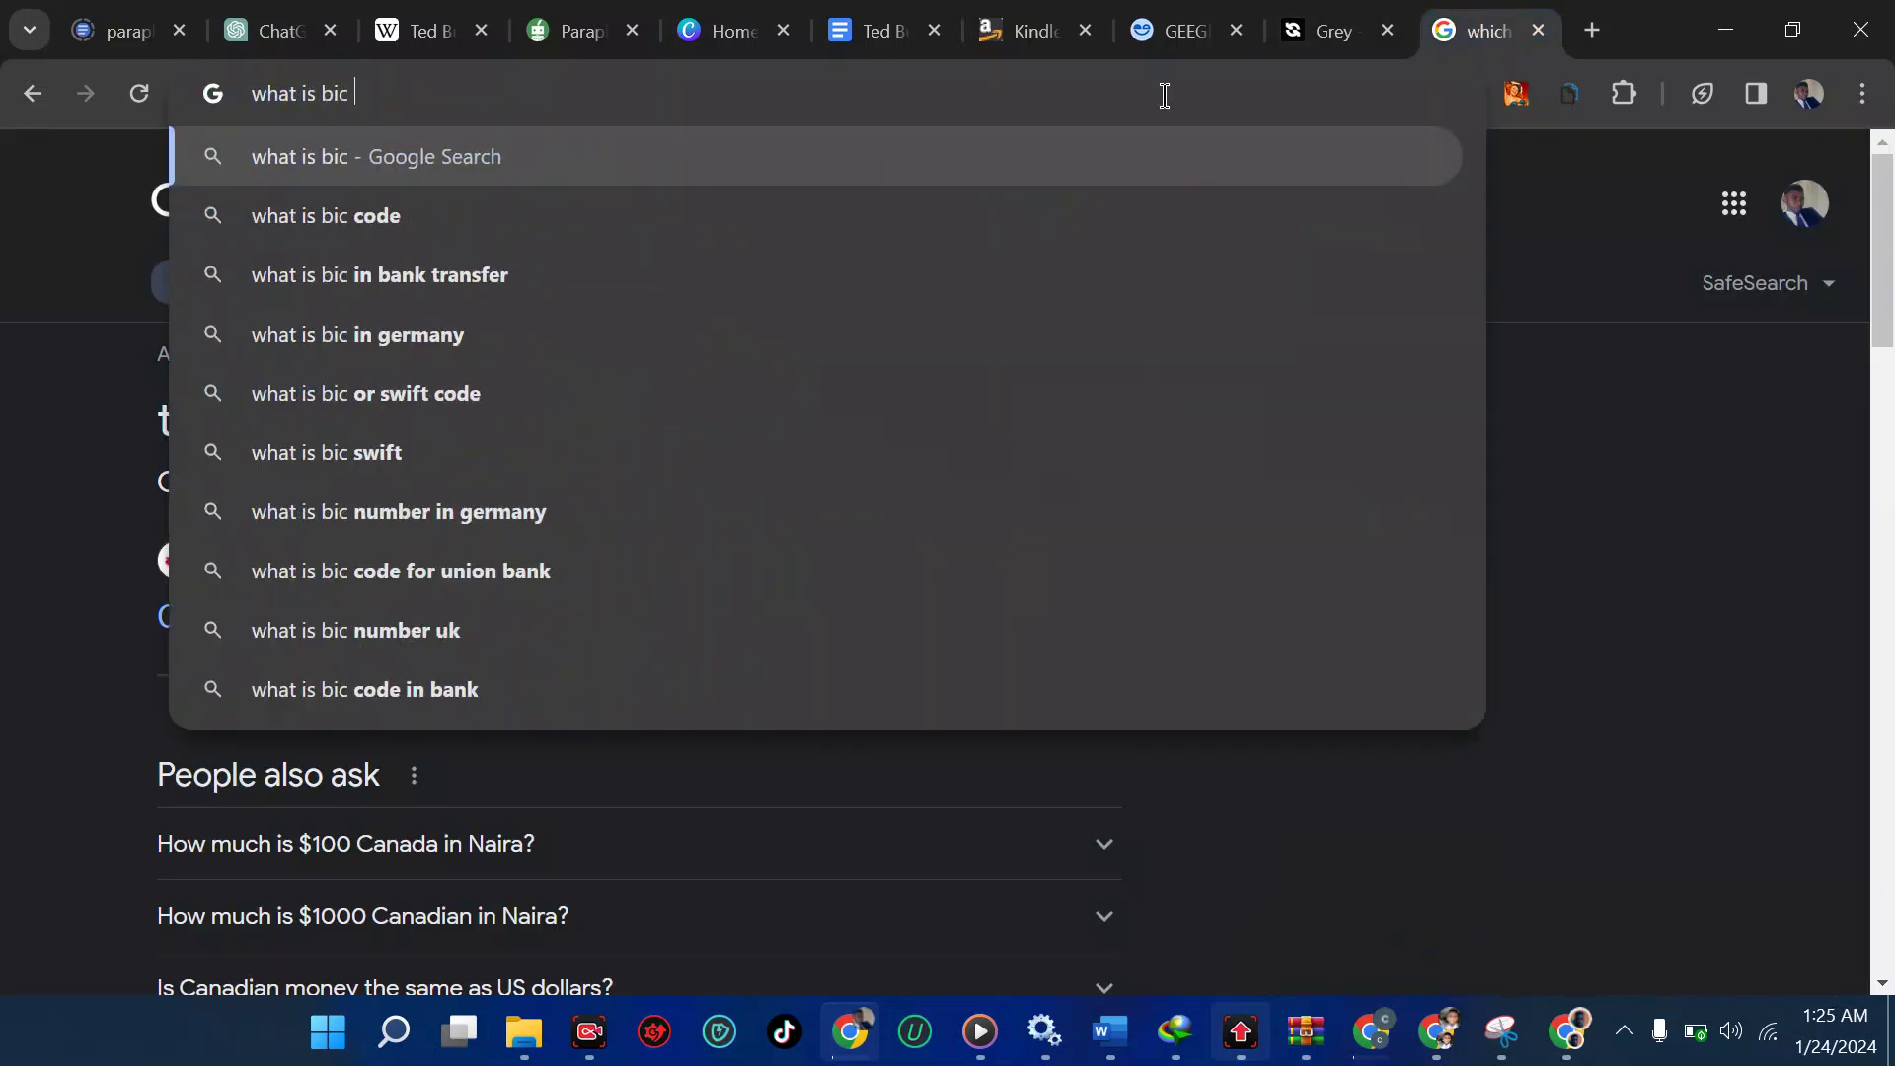
type("code")
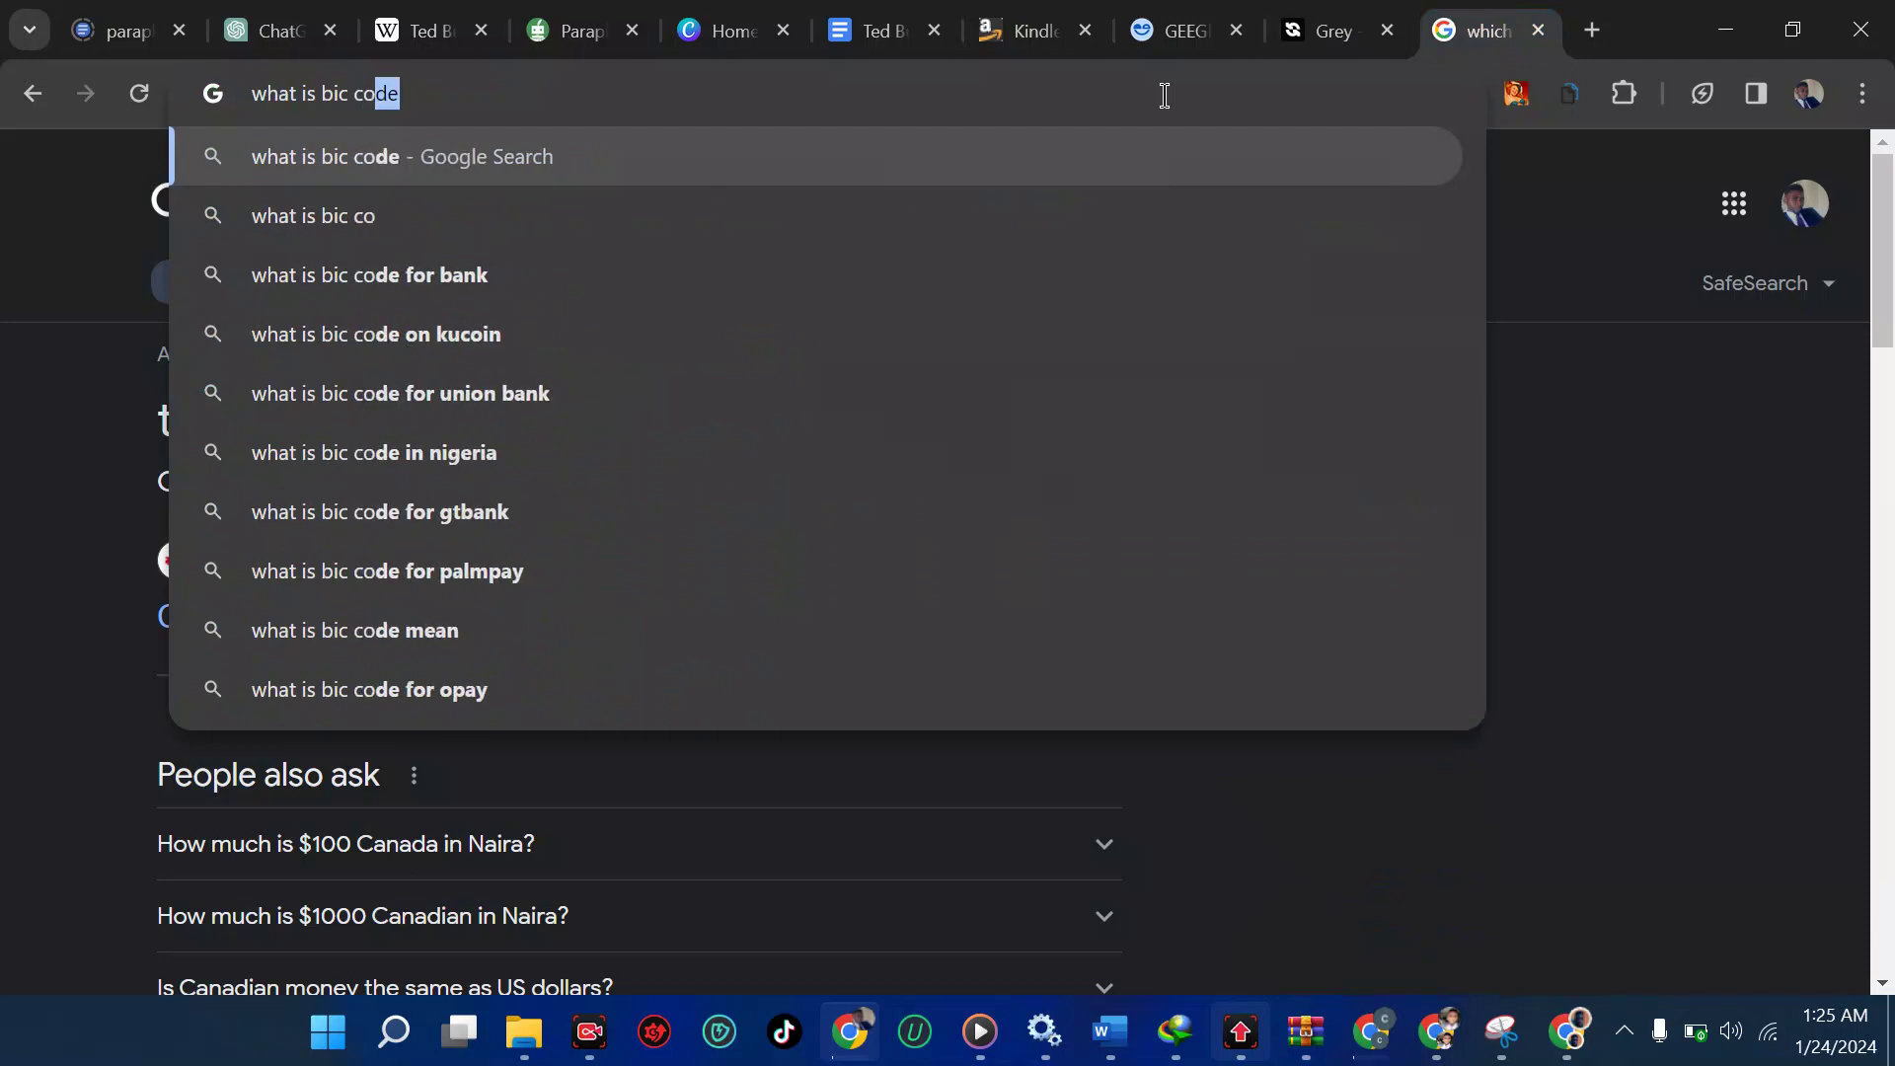
left_click(855, 219)
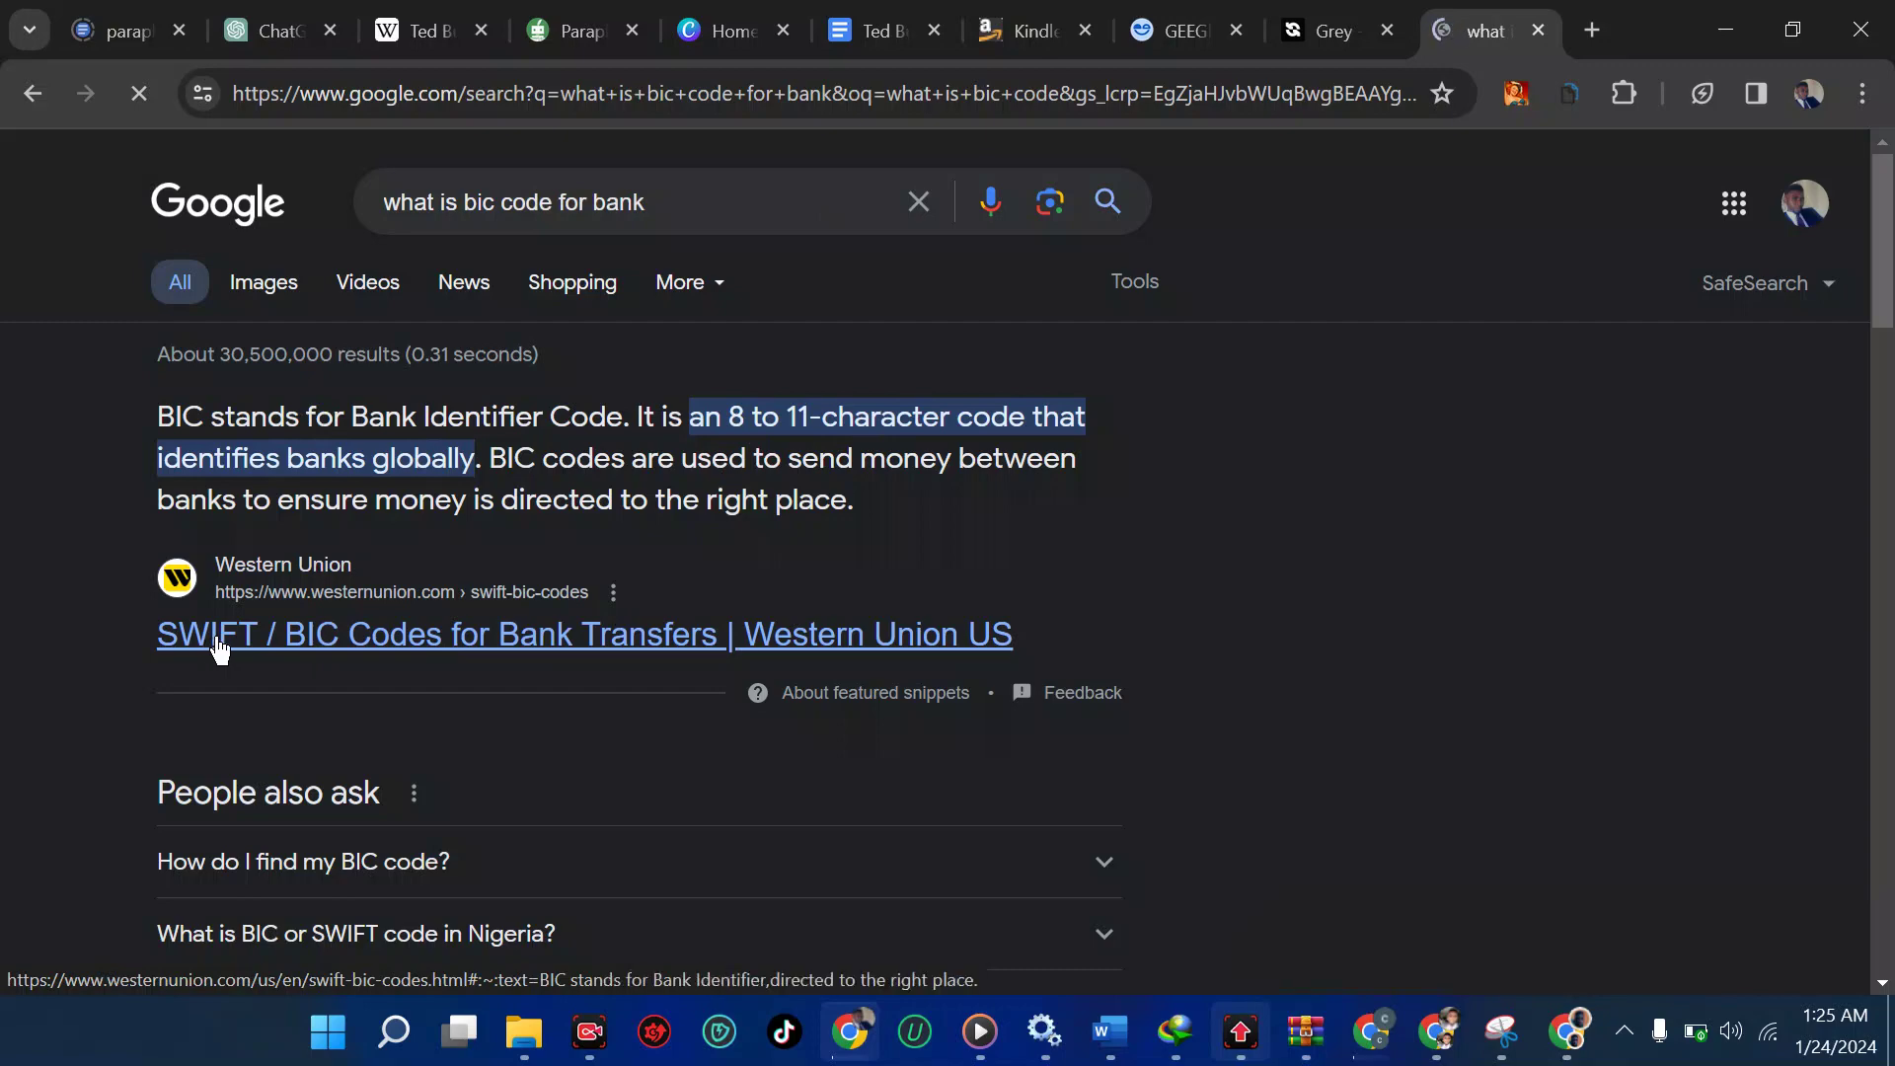
Step: Copy the SWIFT code from Grey's GBP bank account details into KDP's BIC code field
left_click(1276, 18)
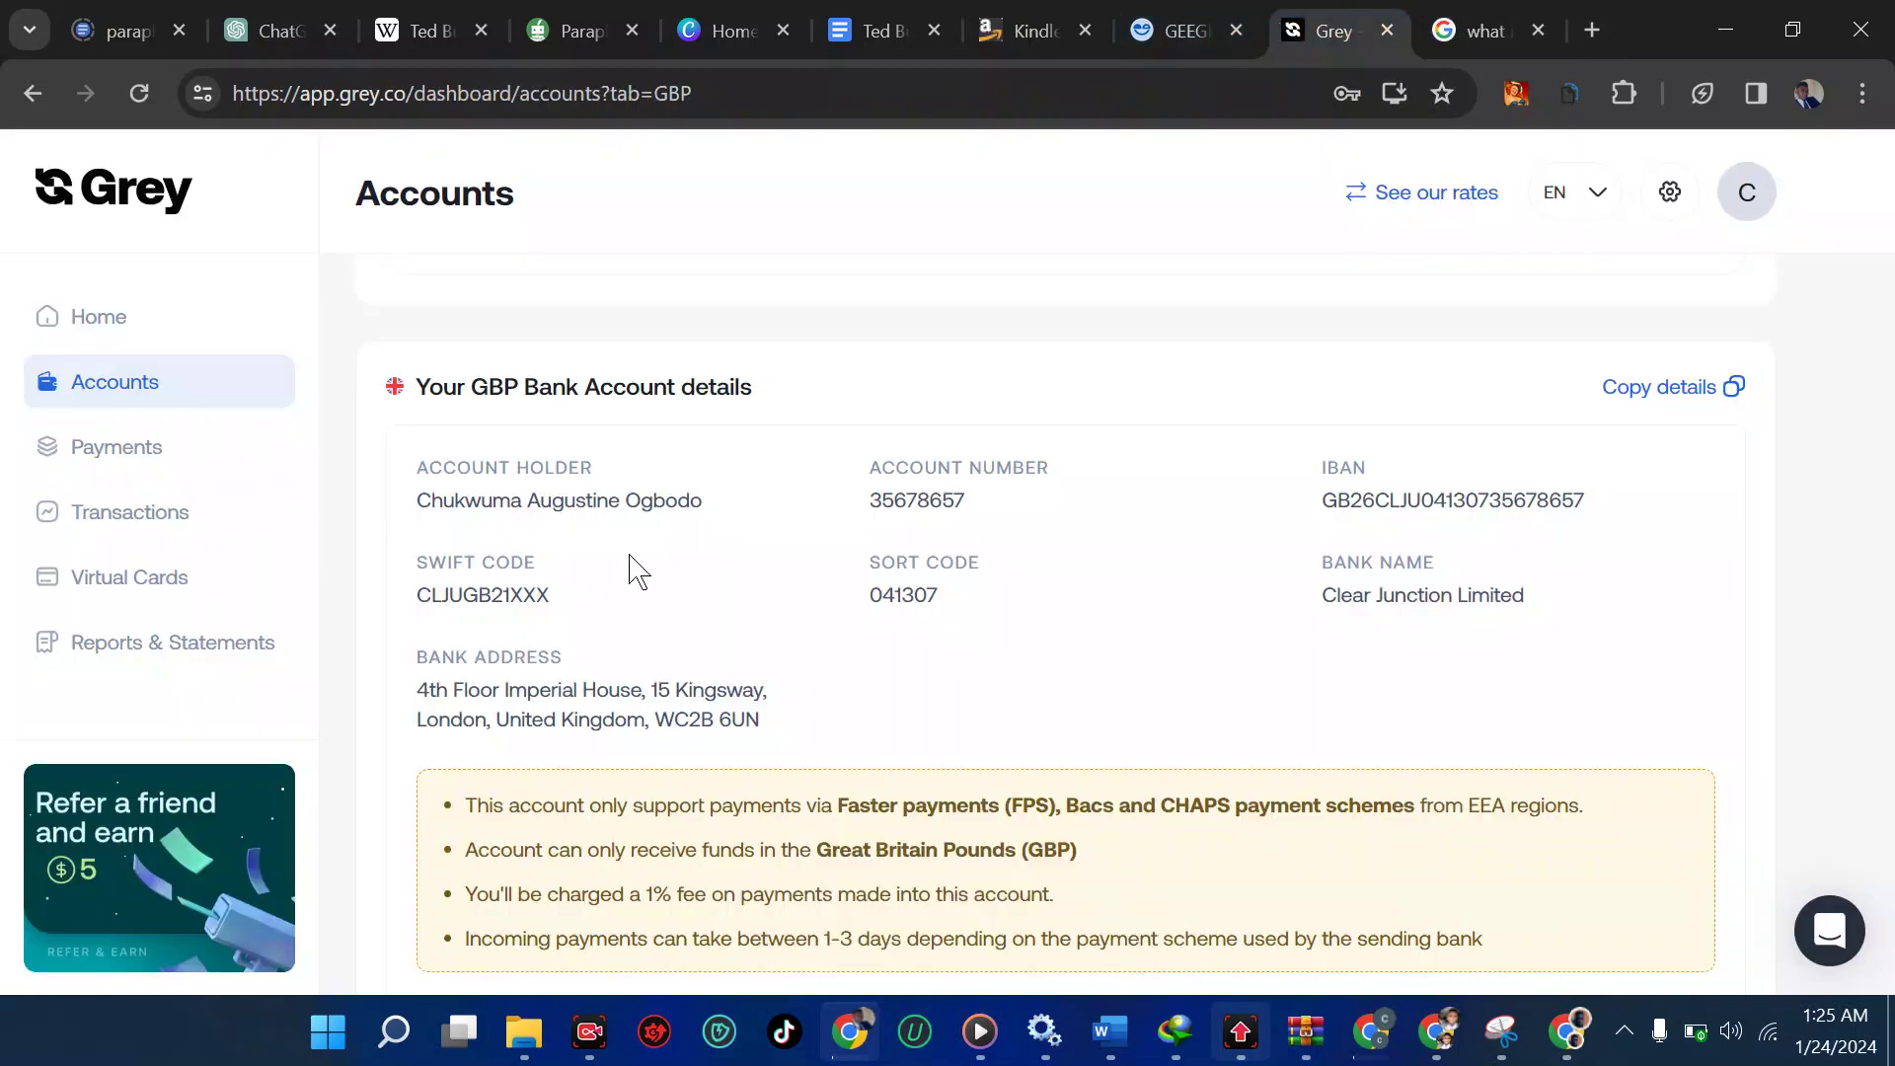
left_click_drag(415, 595, 568, 614)
key("ctrl+c")
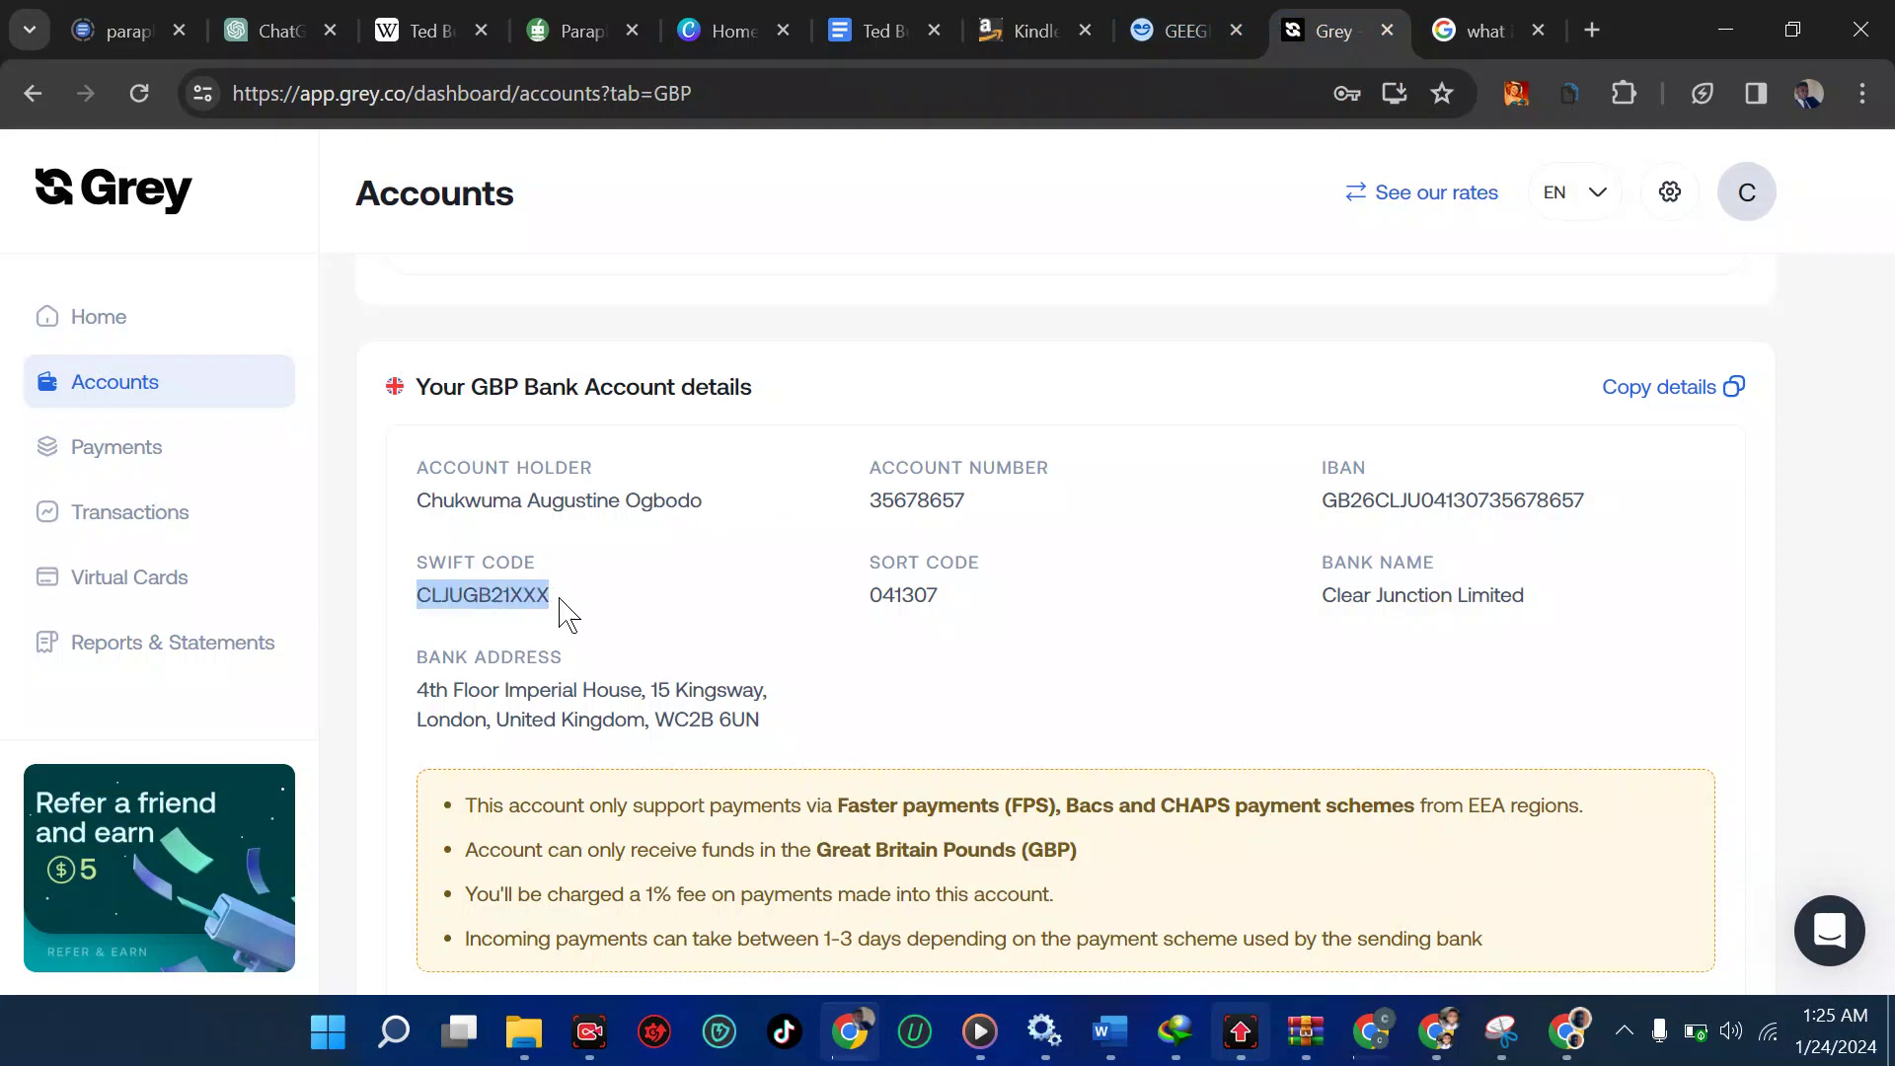
left_click(567, 614)
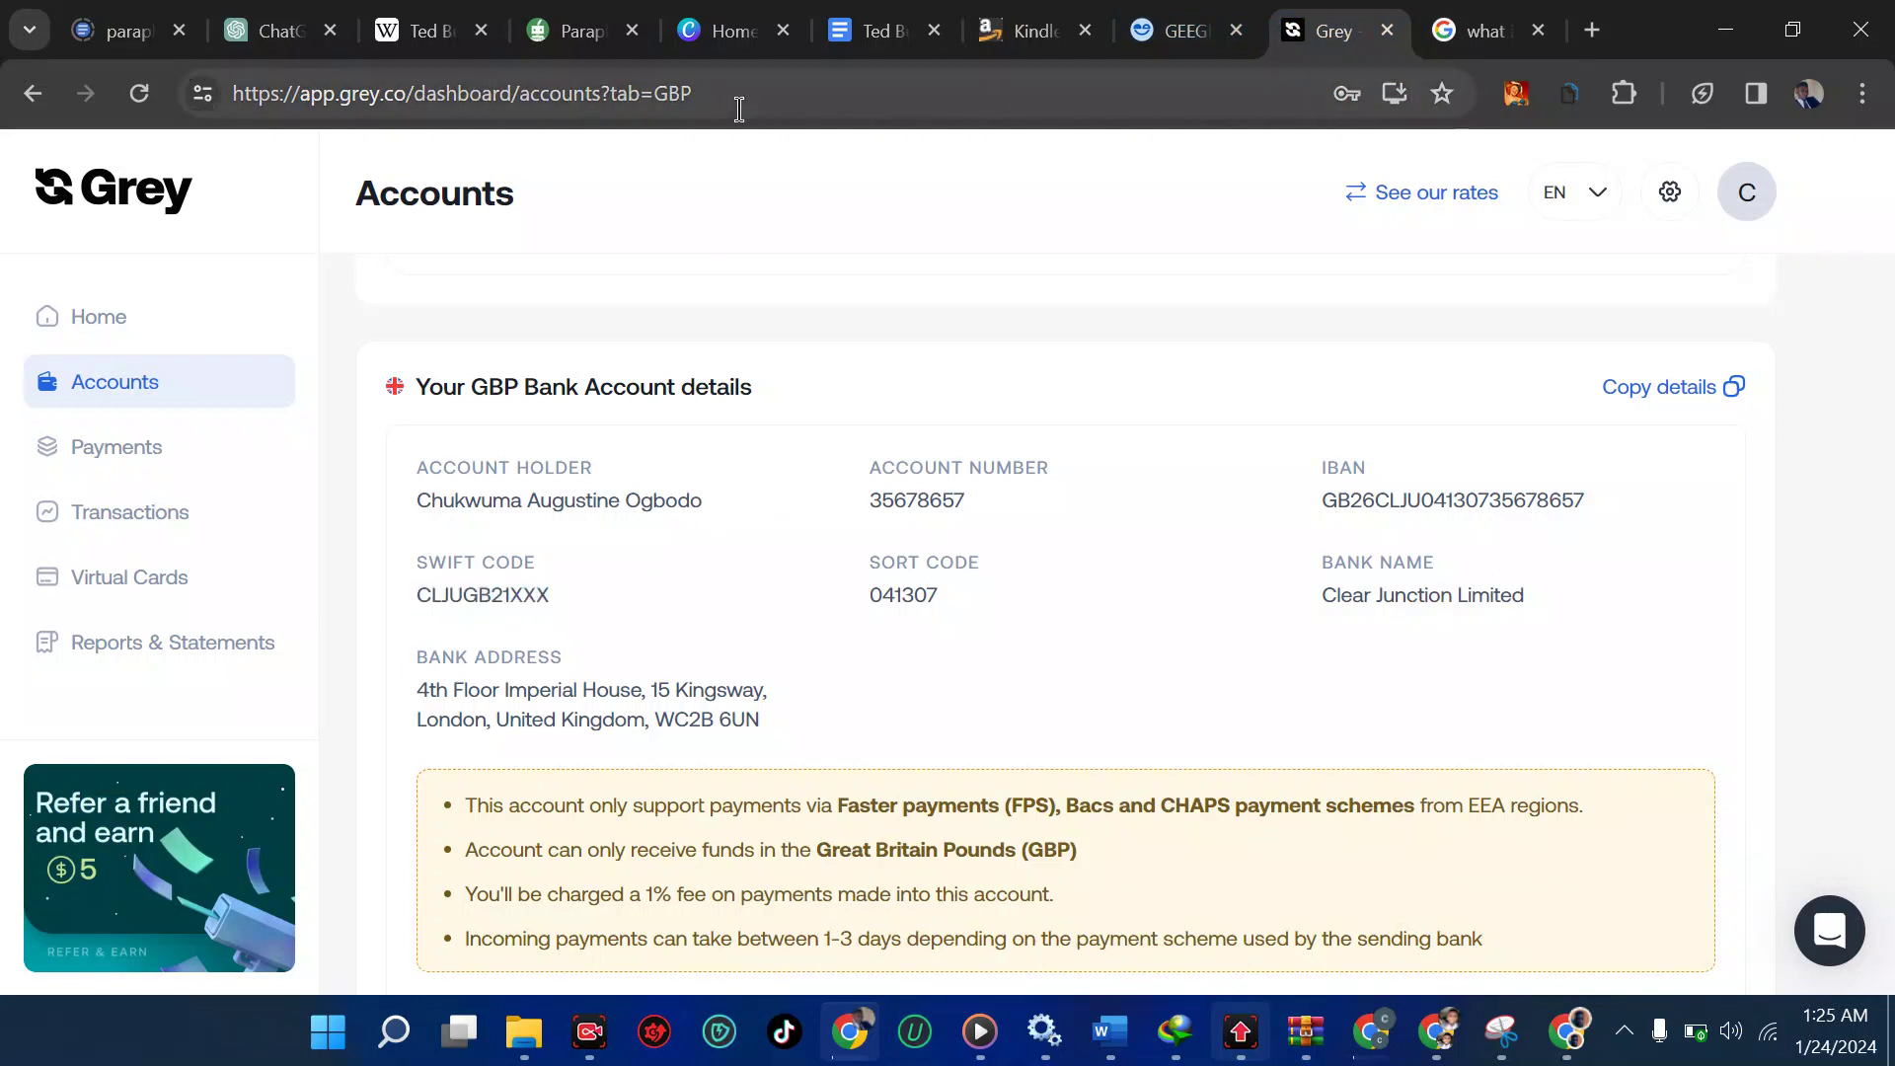
left_click(1029, 28)
left_click(935, 597)
key("ctrl+v")
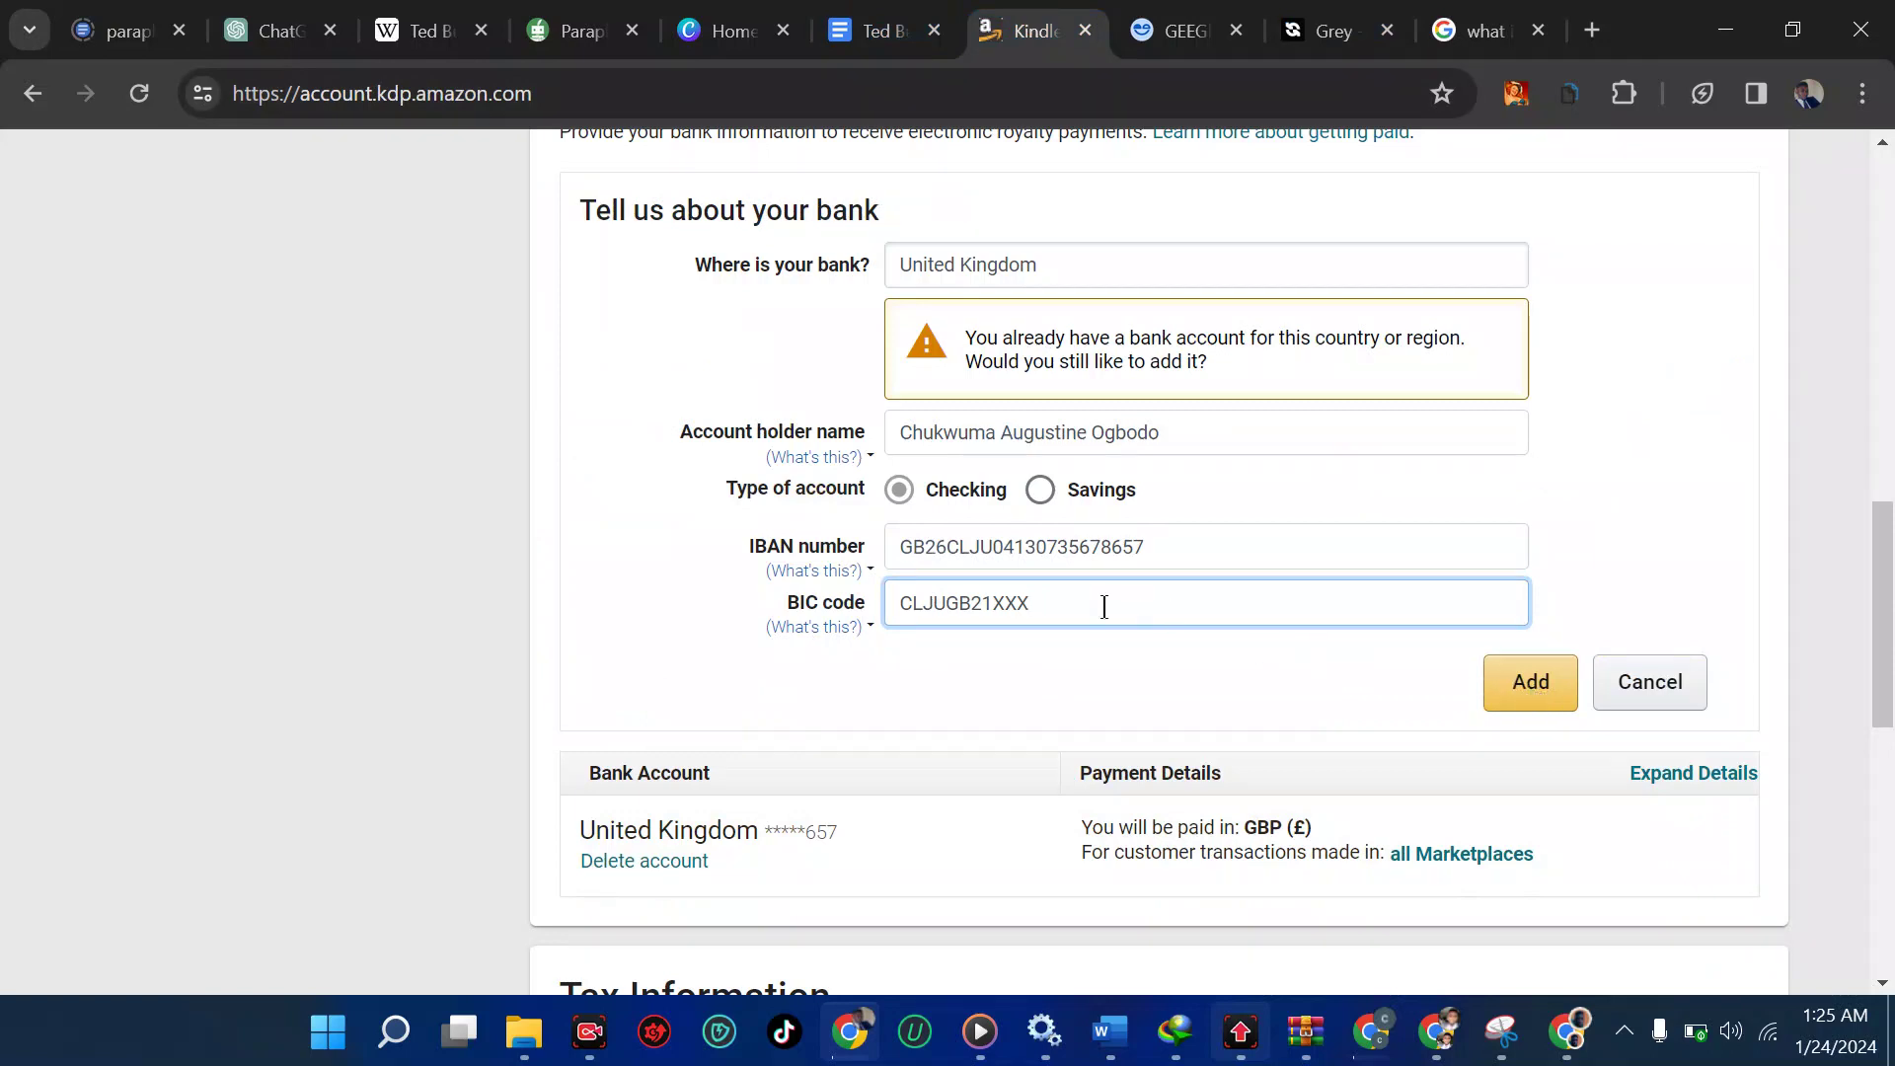
Step: Clear the BIC code and IBAN number fields and cancel adding the United Kingdom bank account
left_click_drag(1094, 606, 893, 603)
key("BackSpace")
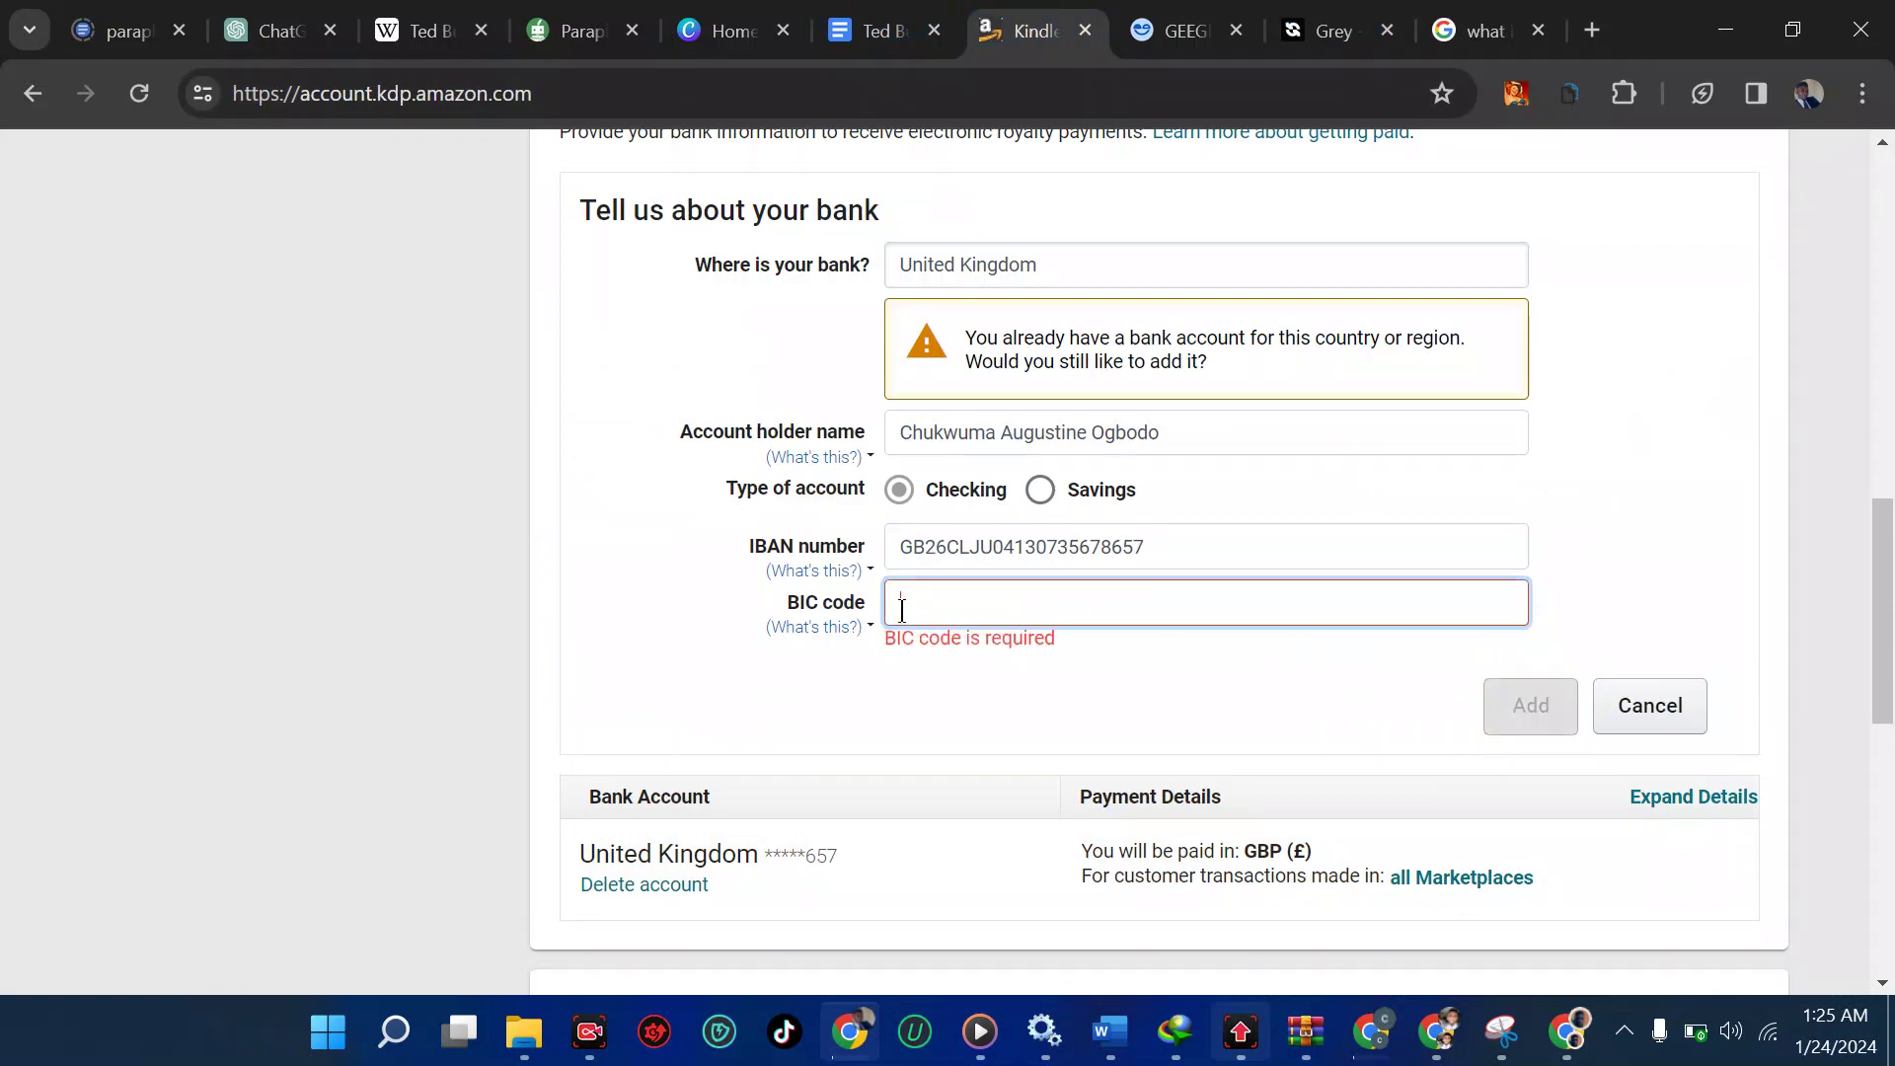
left_click_drag(1145, 551, 894, 549)
key("BackSpace")
mouse_move(846, 564)
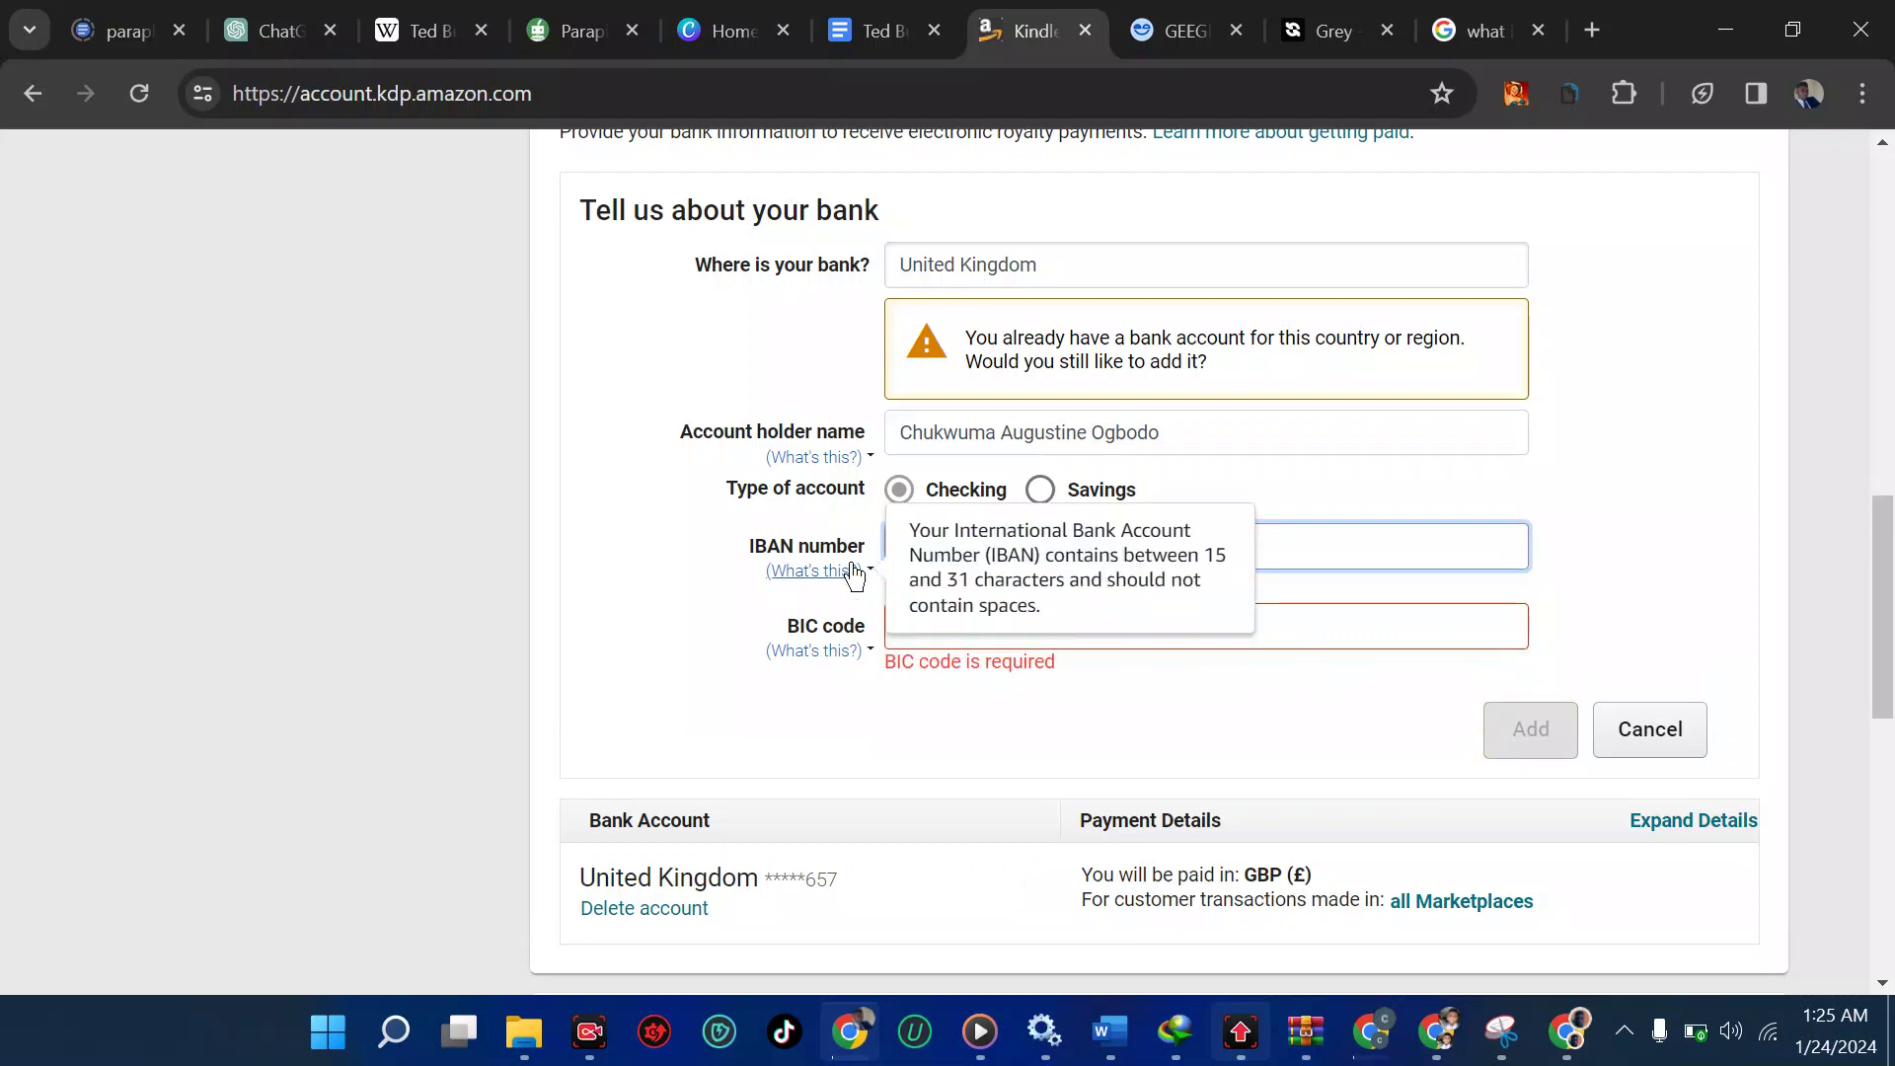
left_click(1645, 730)
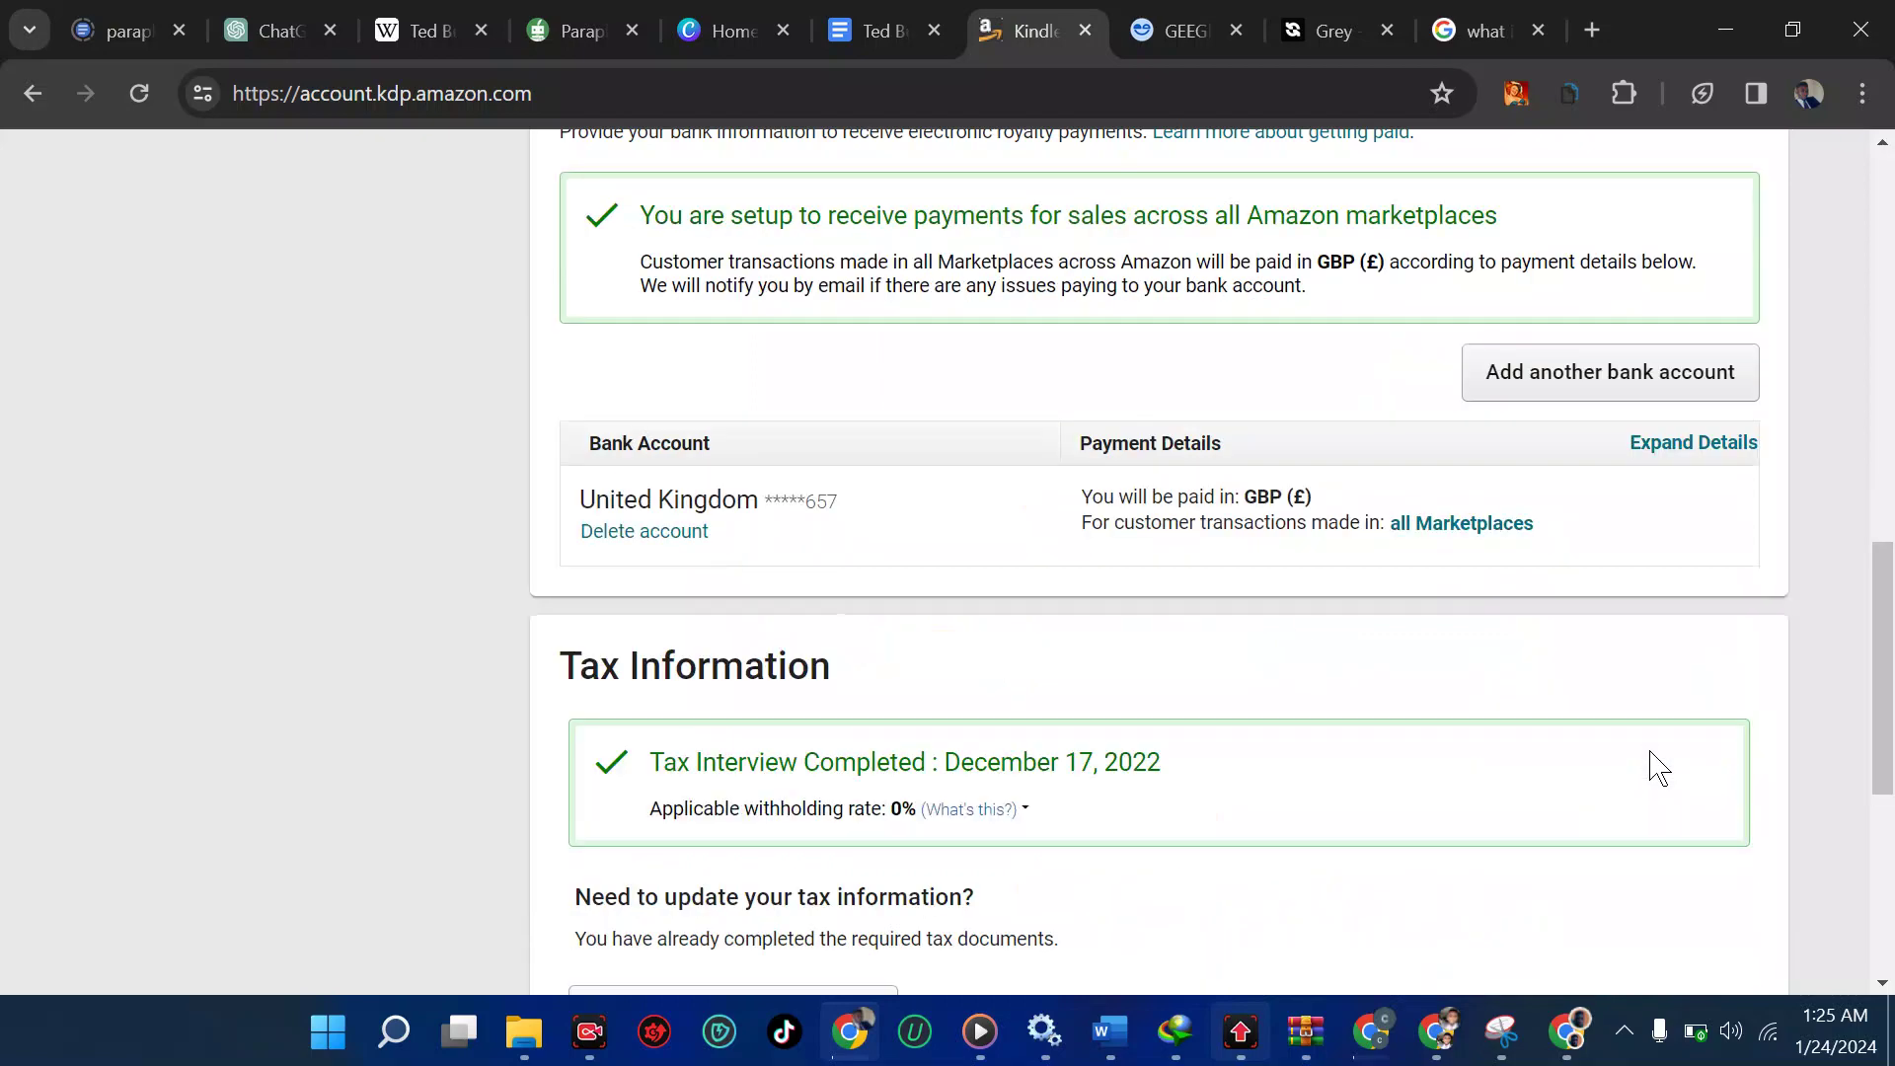
Step: Start adding another bank account in KDP's Getting Paid section with Australia as the bank's location
scroll(948, 479, "up", 1)
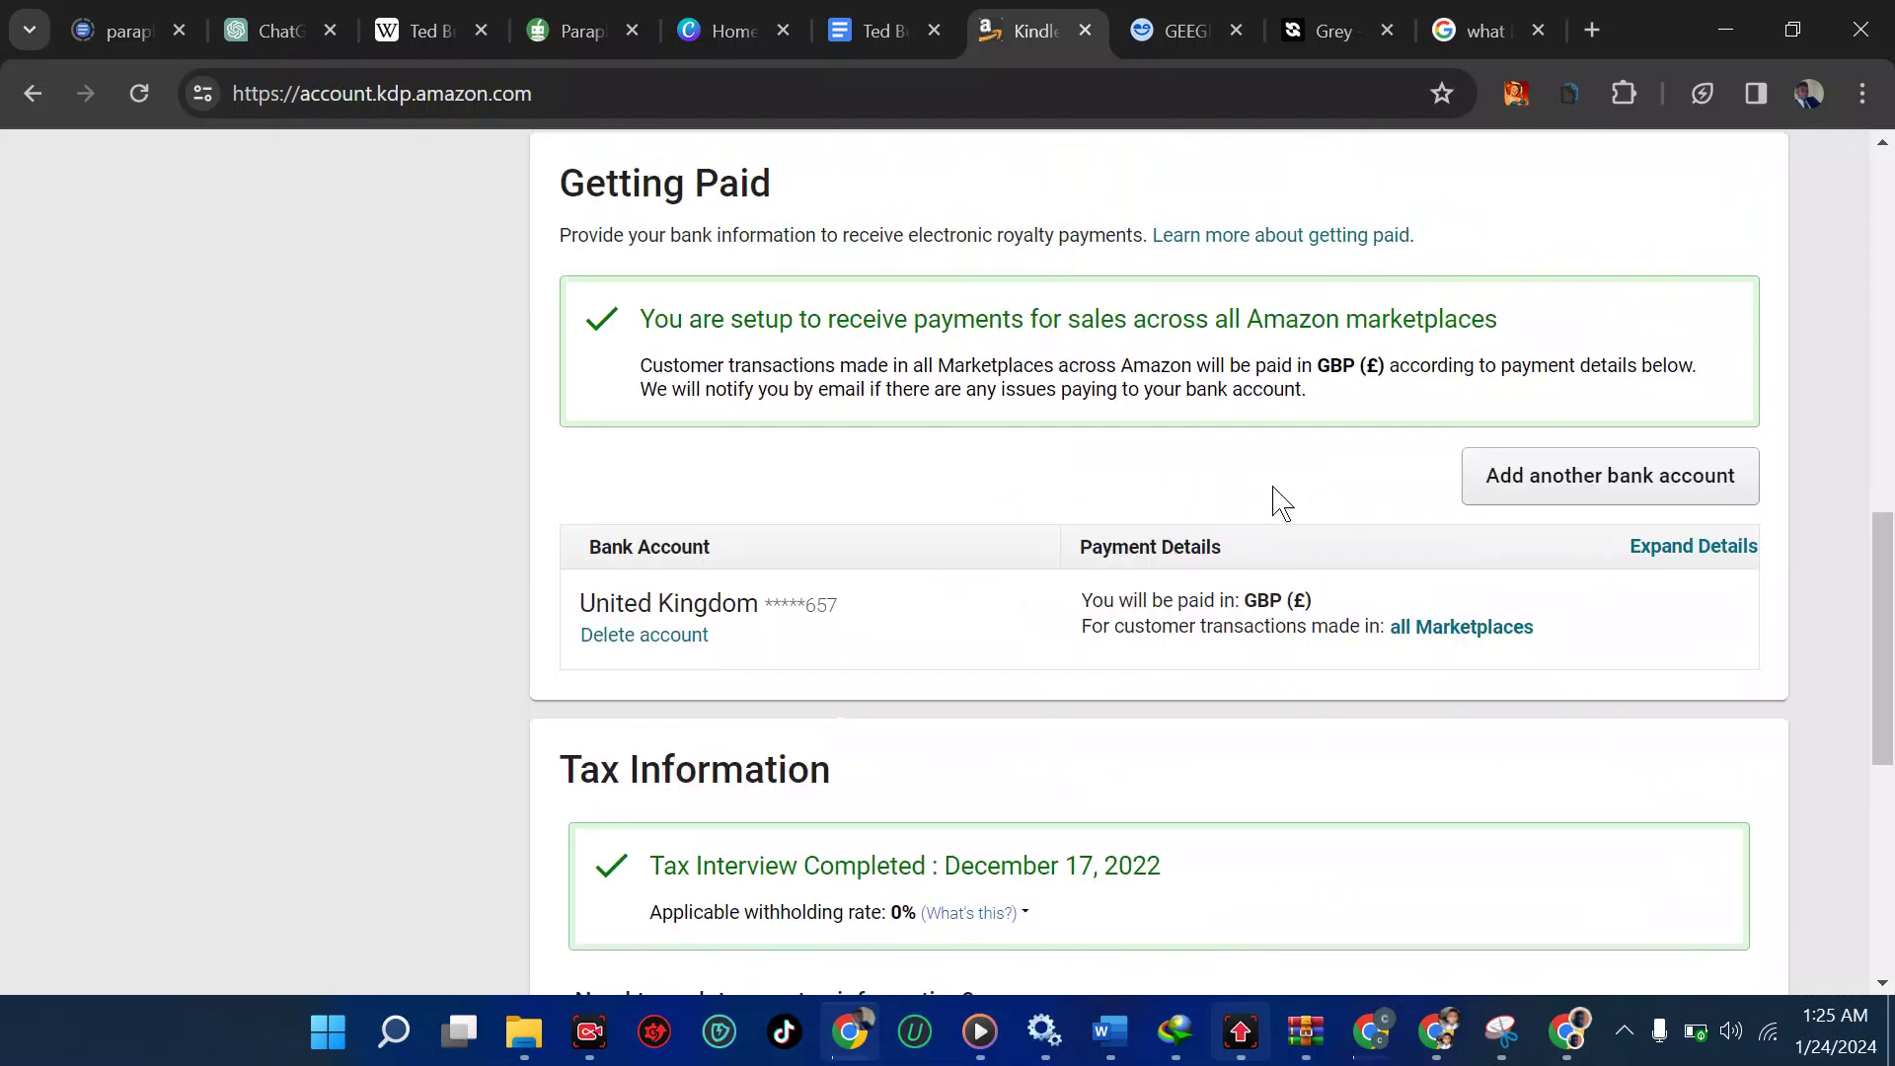
left_click(1501, 492)
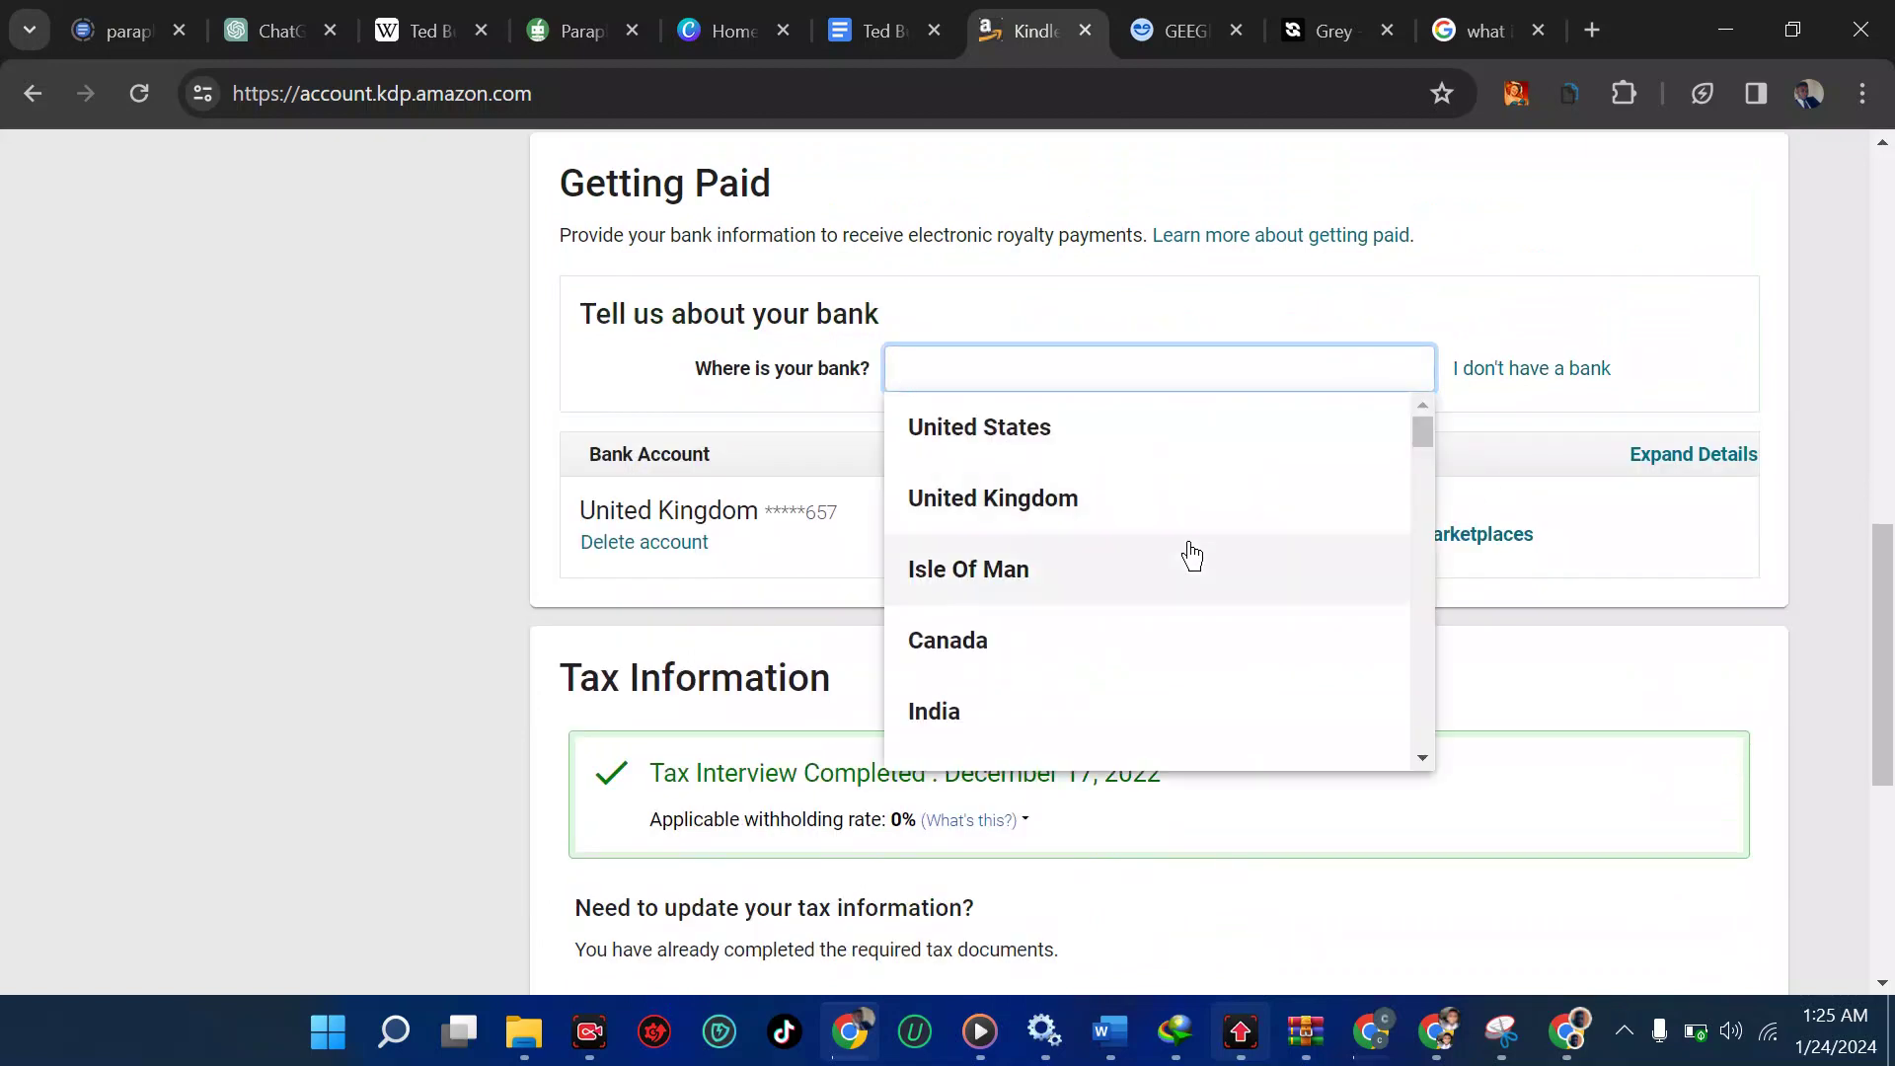
scroll(1192, 555, "down", 1)
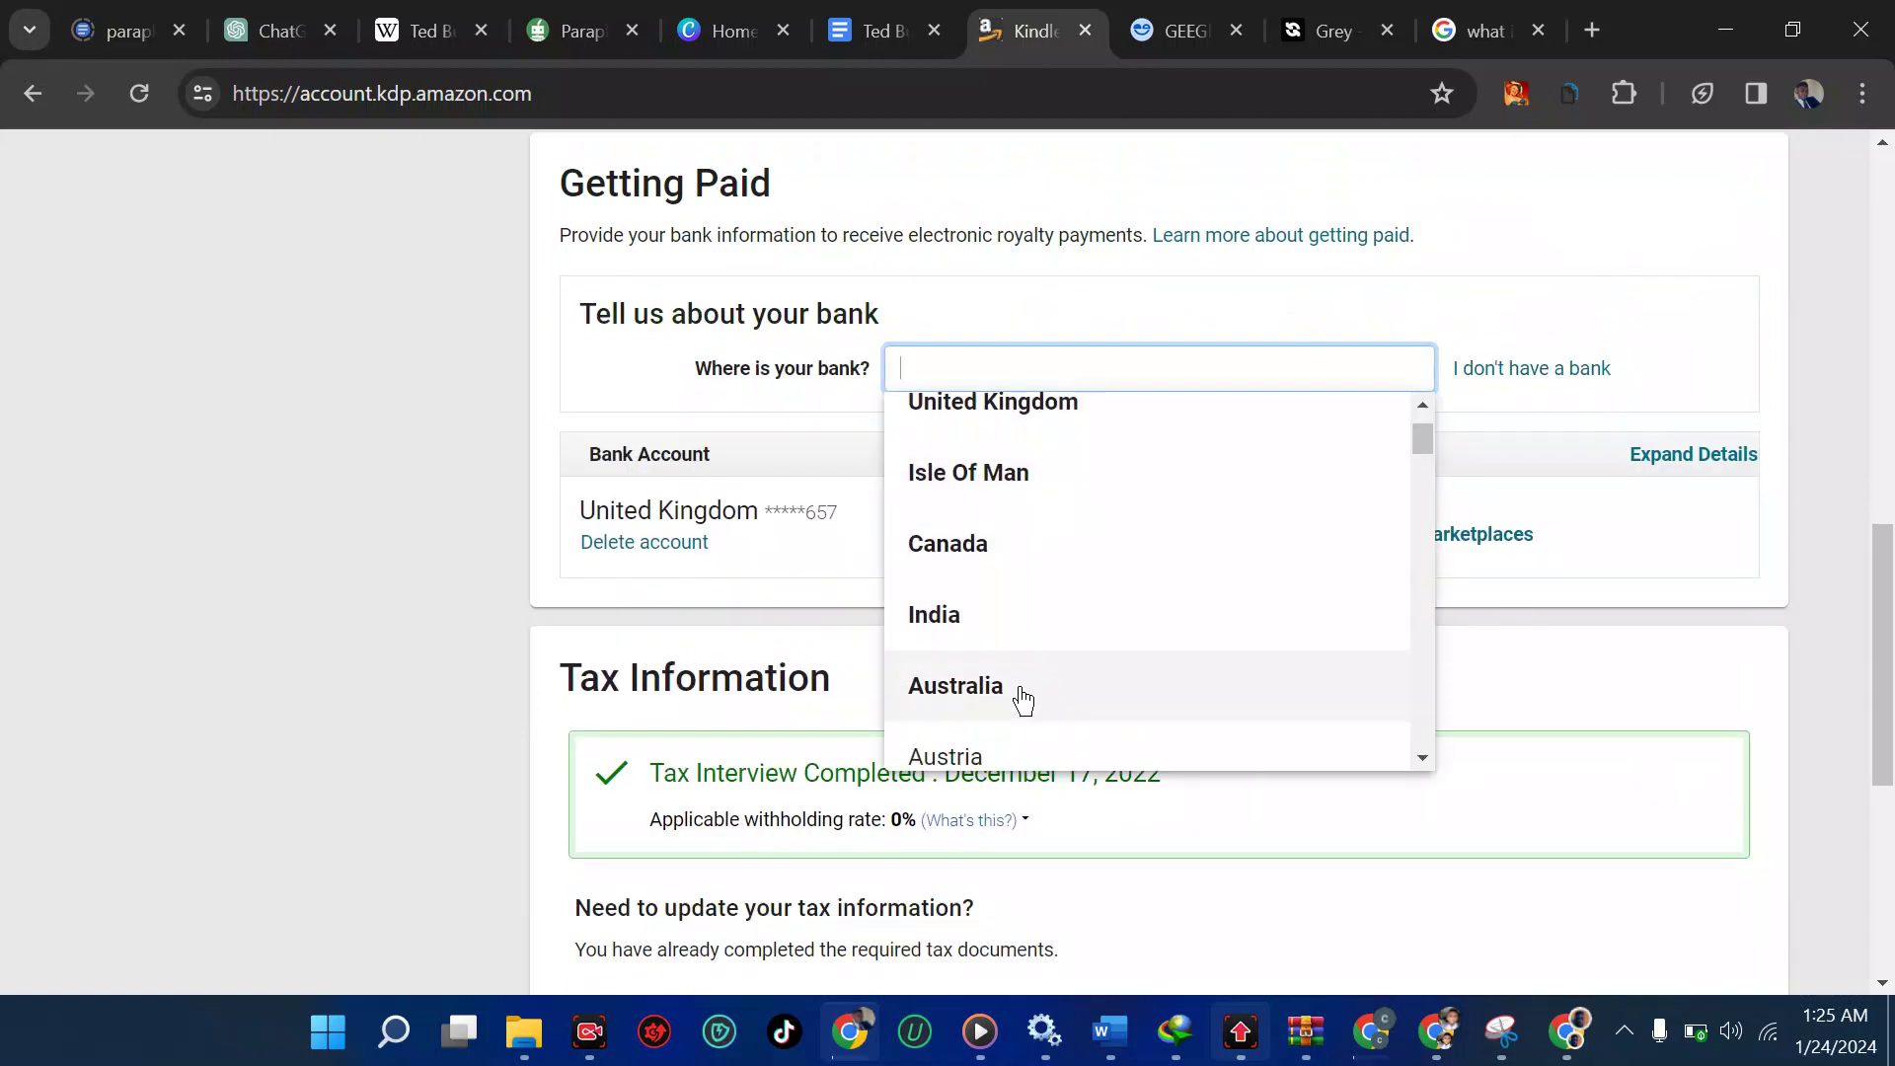
left_click(1022, 699)
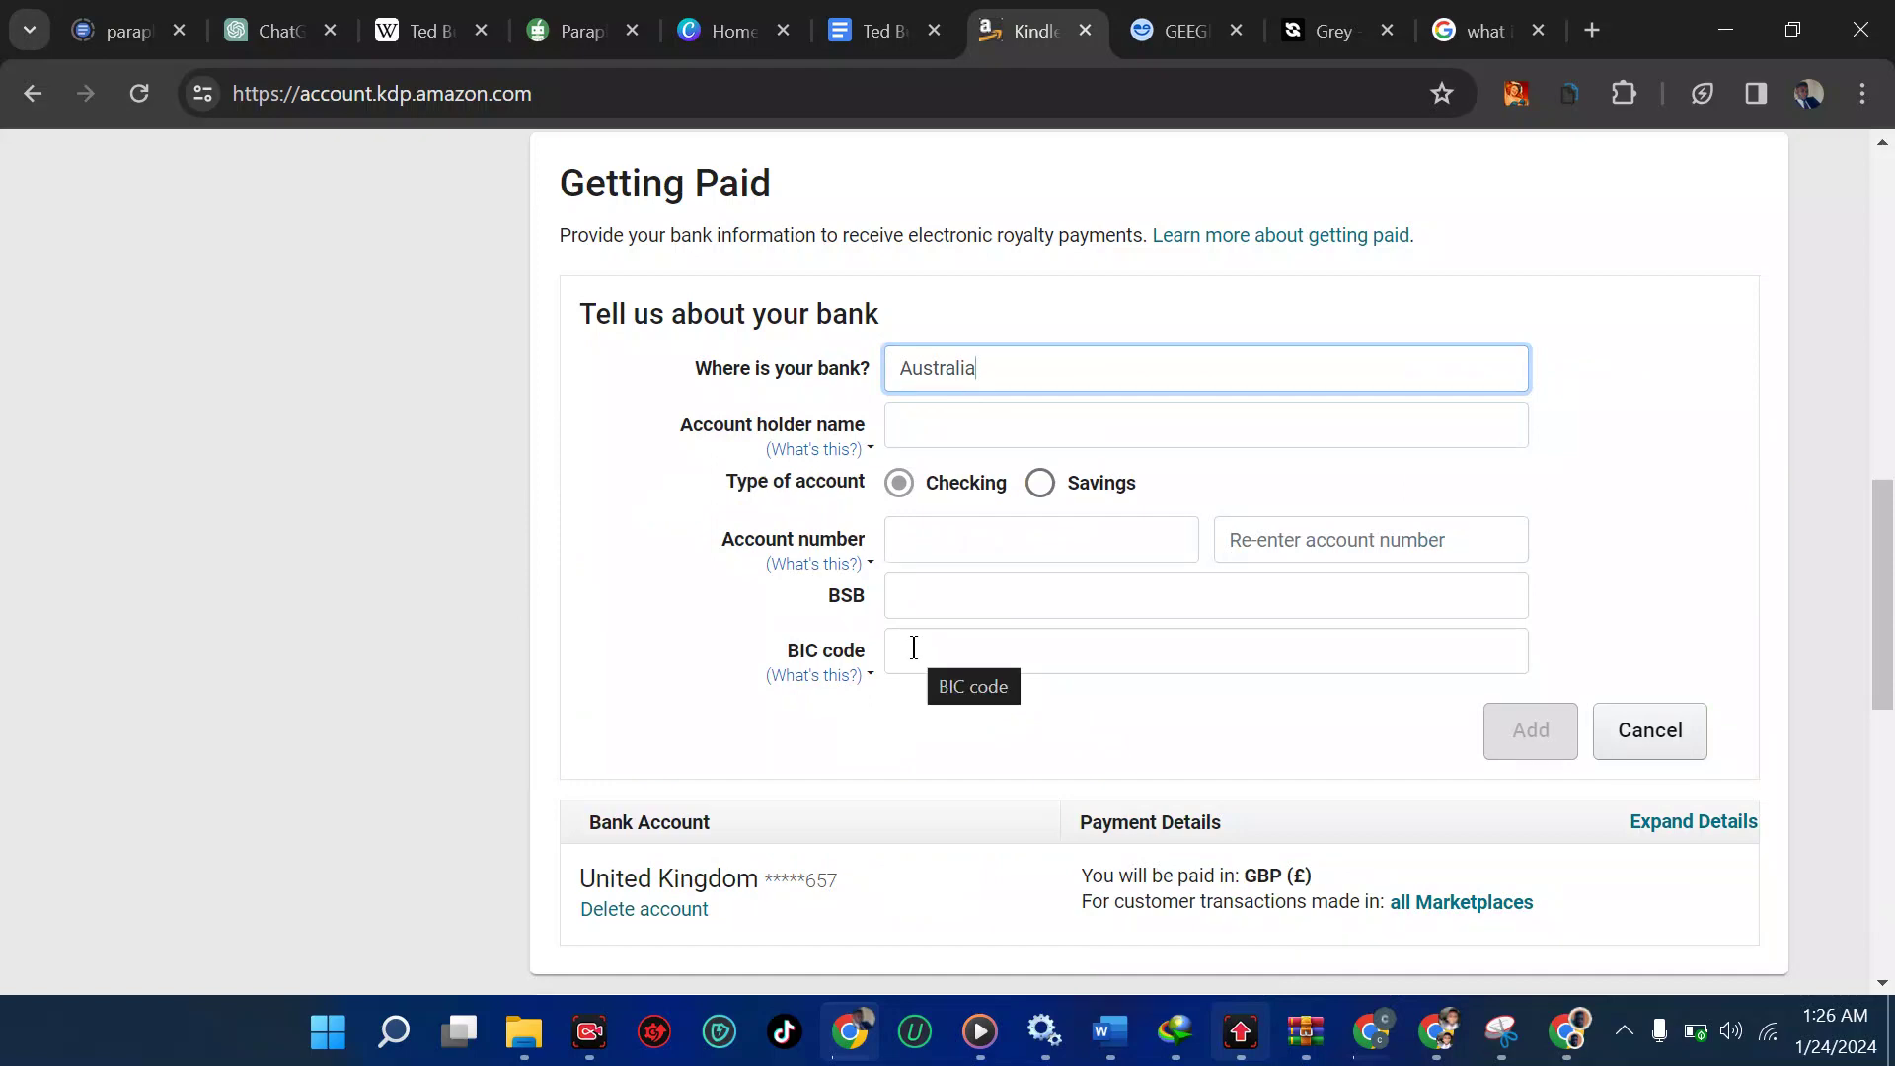
Step: Close Geegpay's shared account details and view the receiving account of the Euro wallet
left_click(1218, 29)
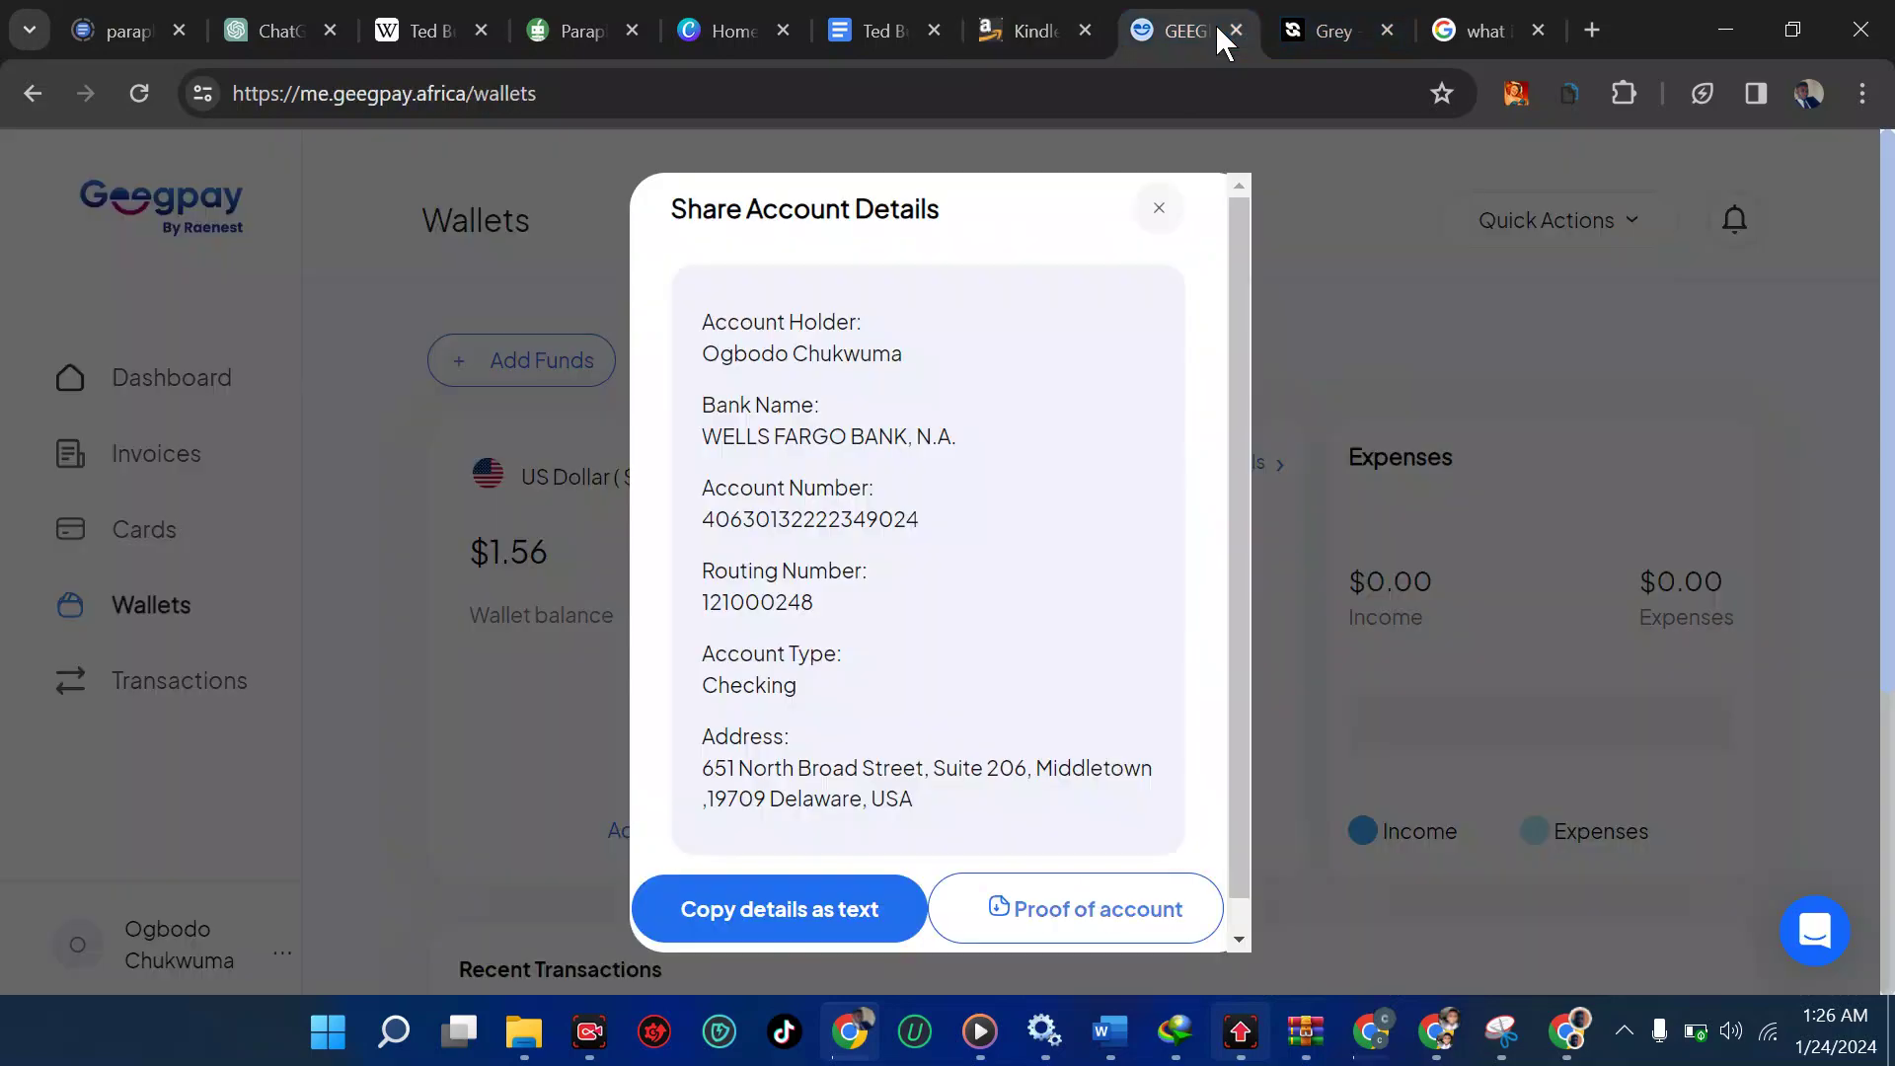
left_click(1153, 215)
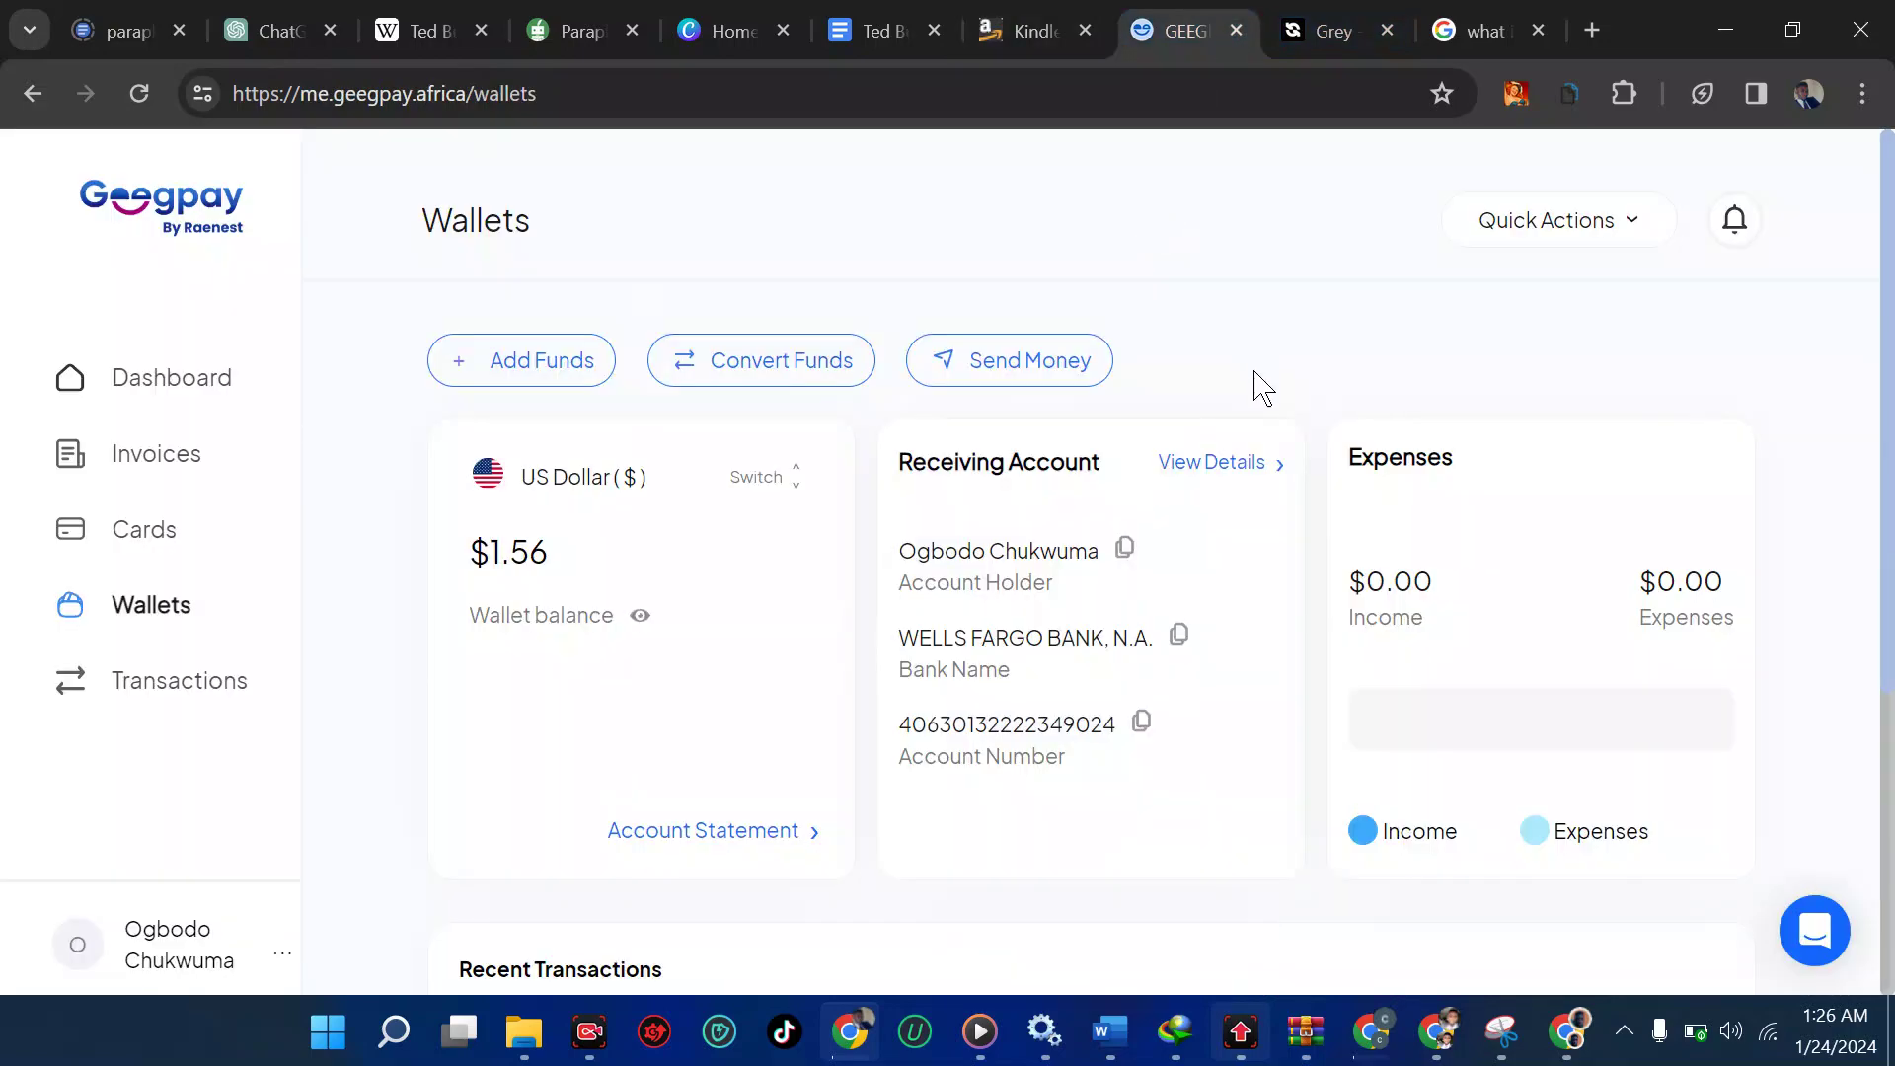
left_click(791, 494)
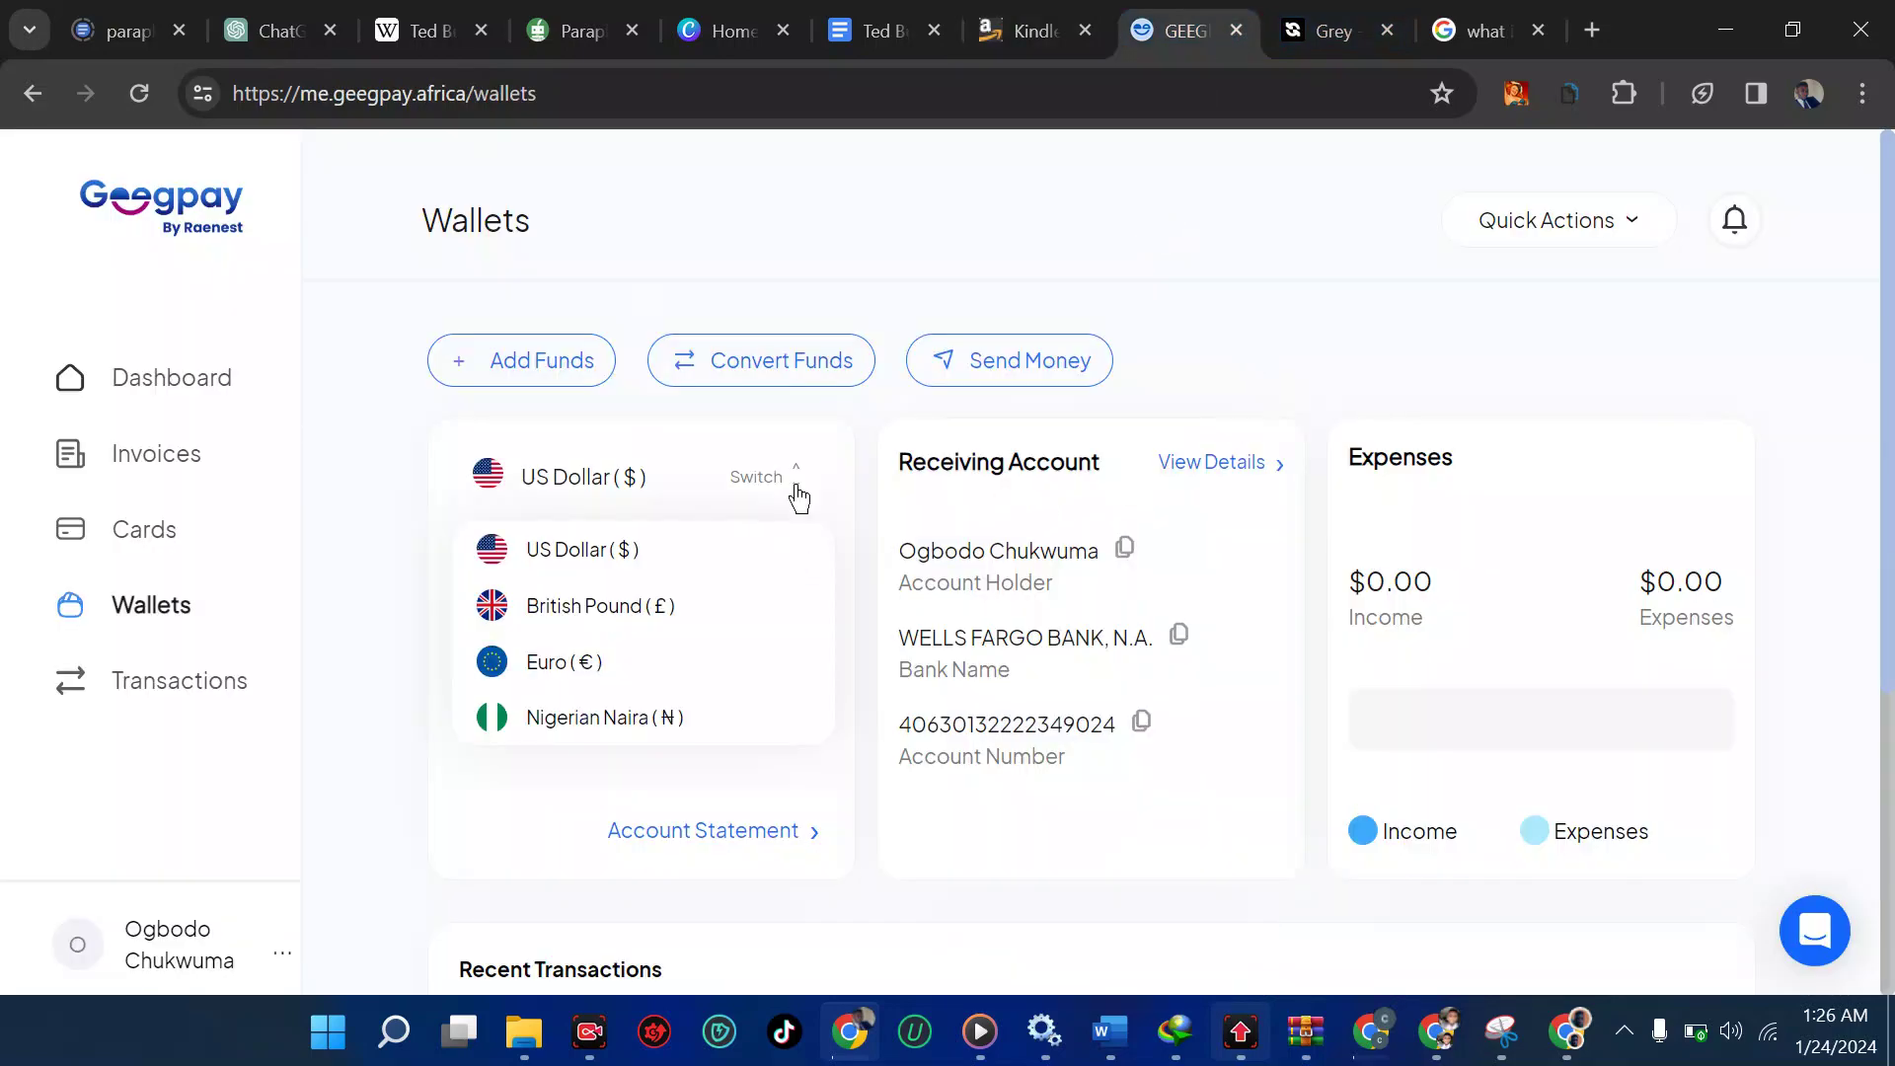
left_click(584, 659)
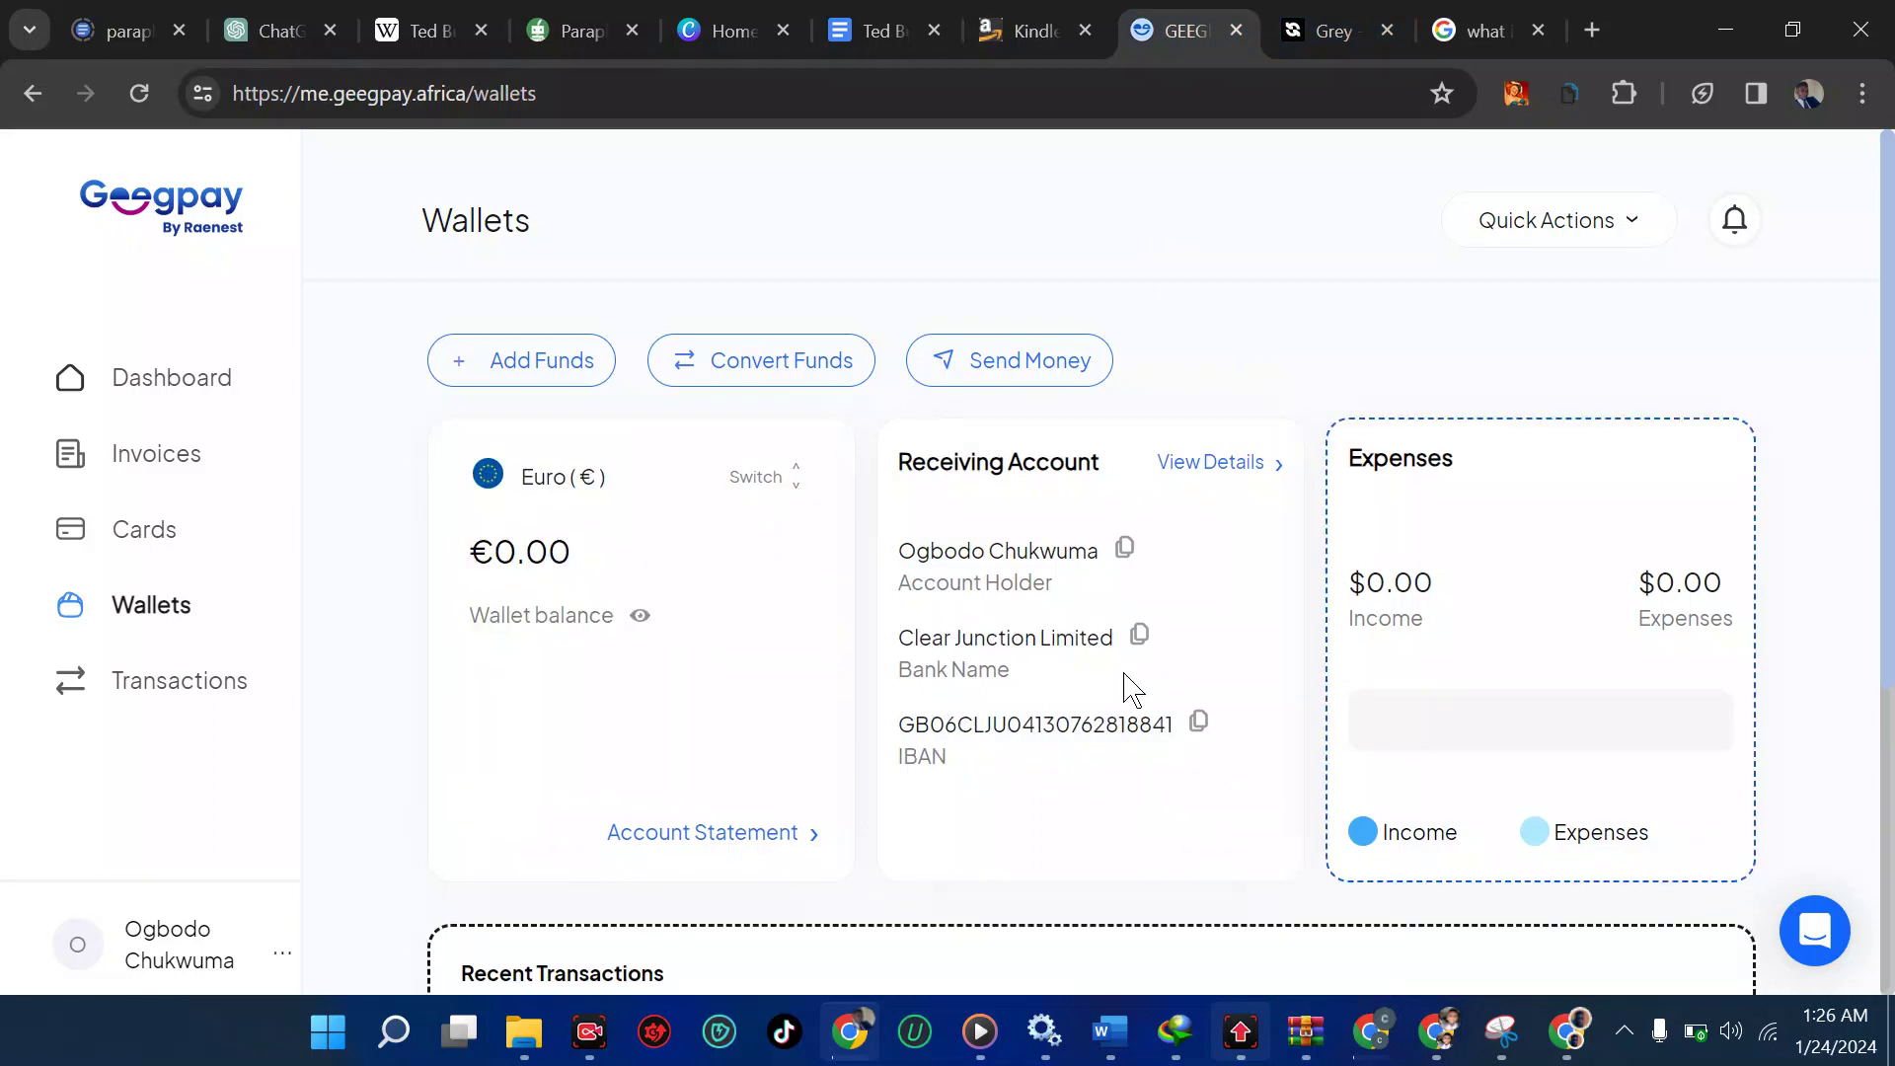
scroll(1125, 681, "down", 1)
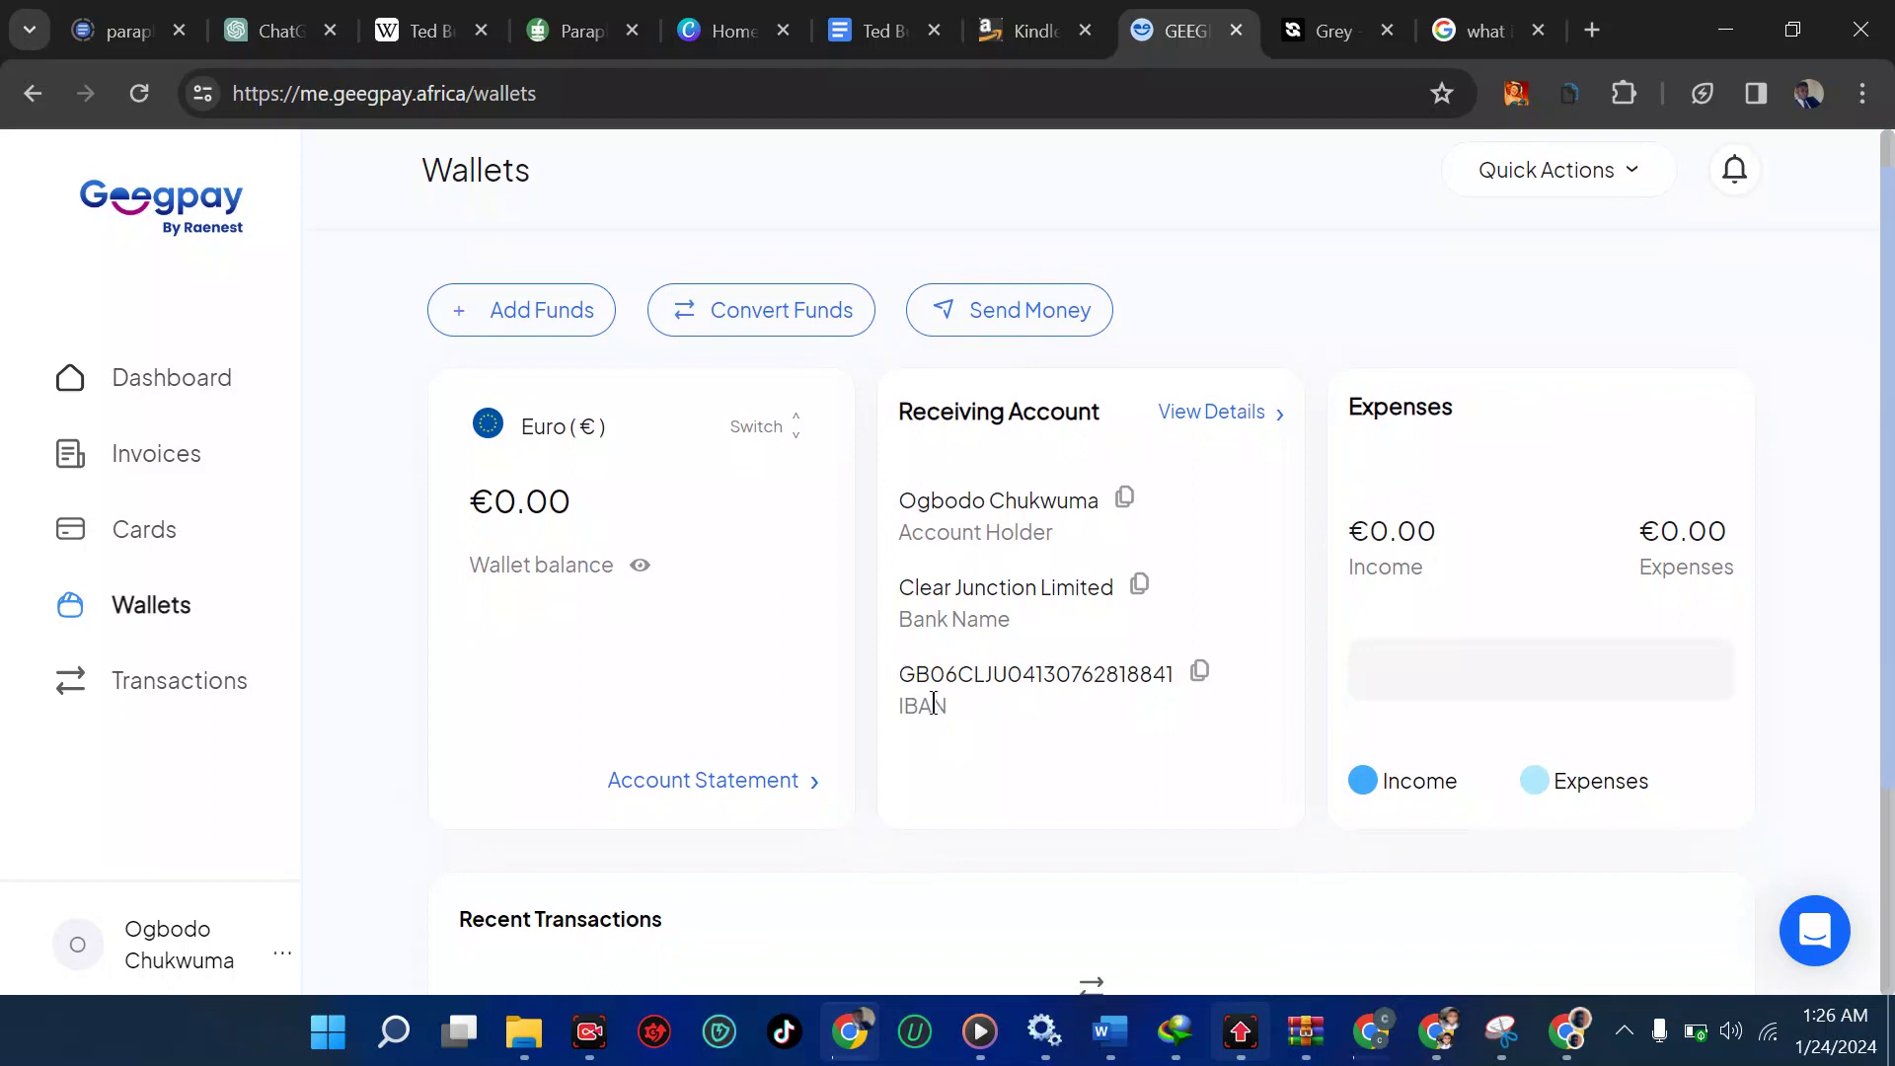
Step: Check the EUR bank account details in Grey
left_click(1329, 5)
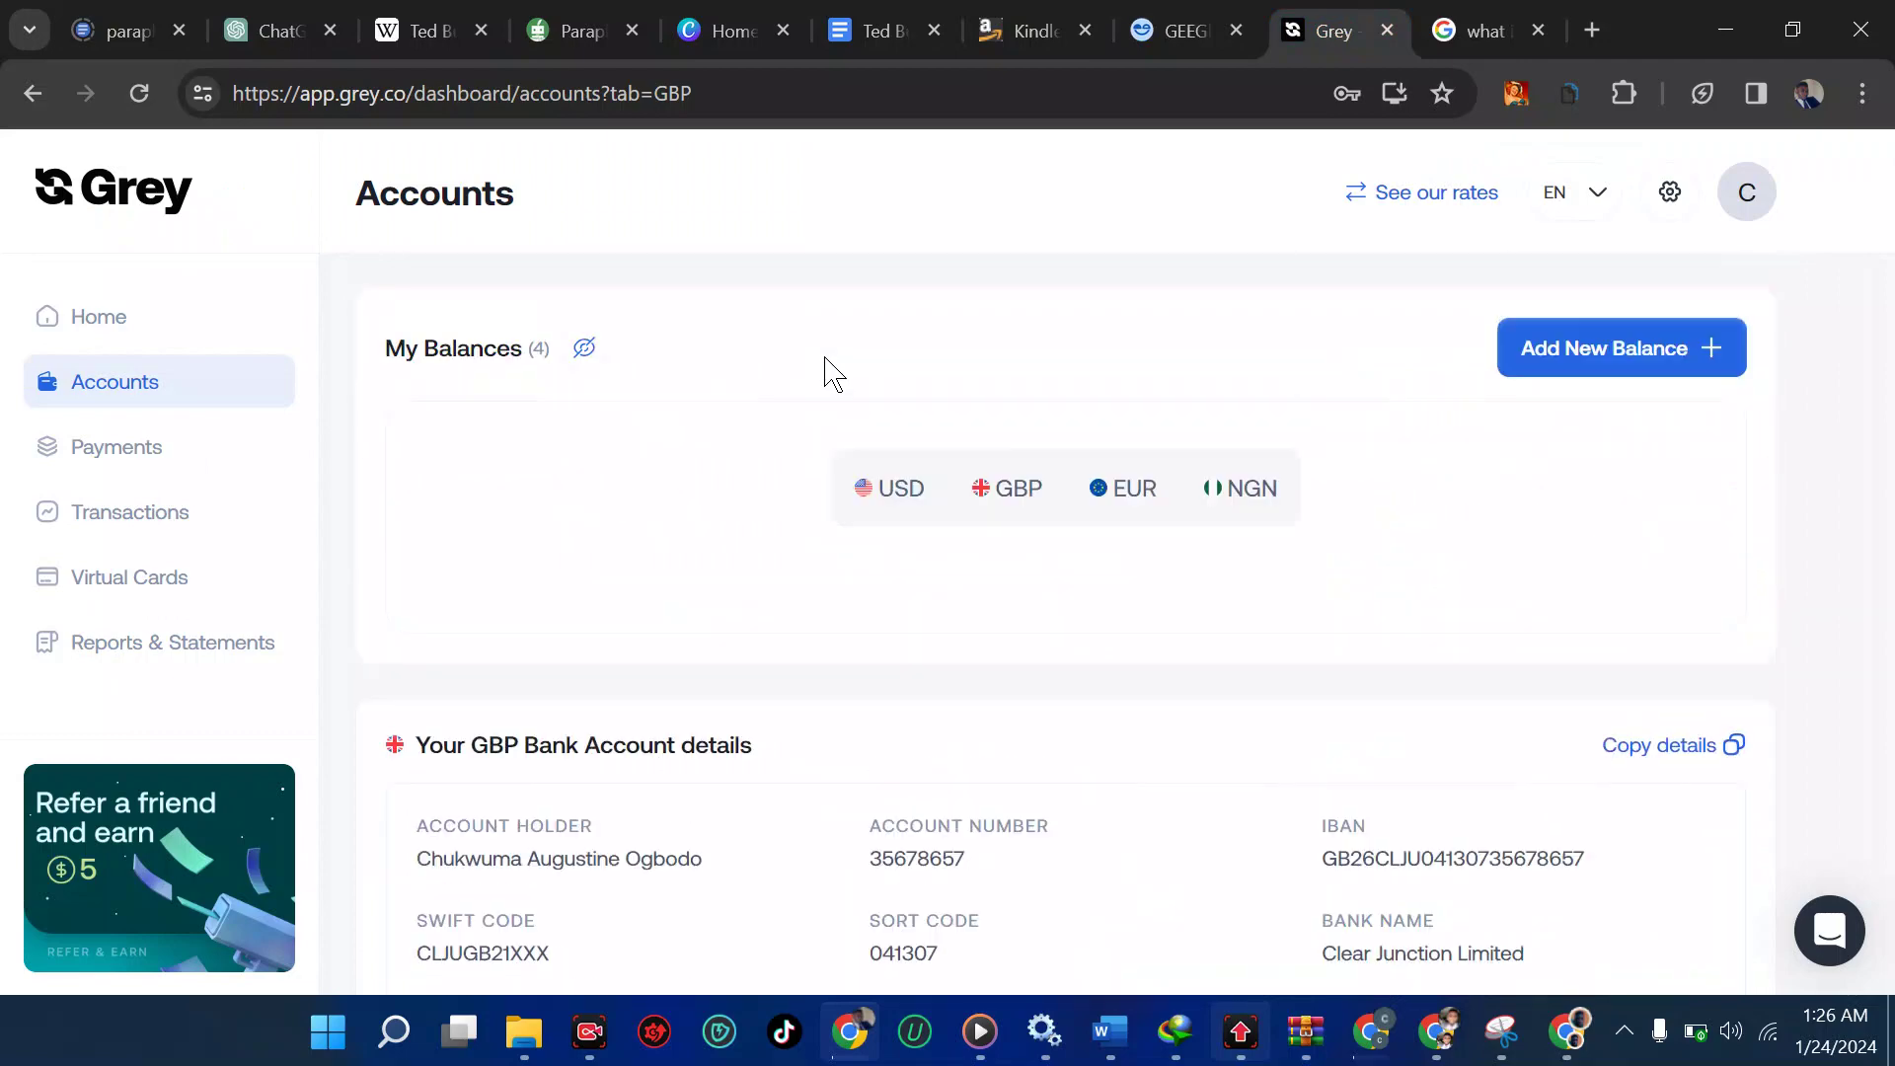
left_click(1126, 497)
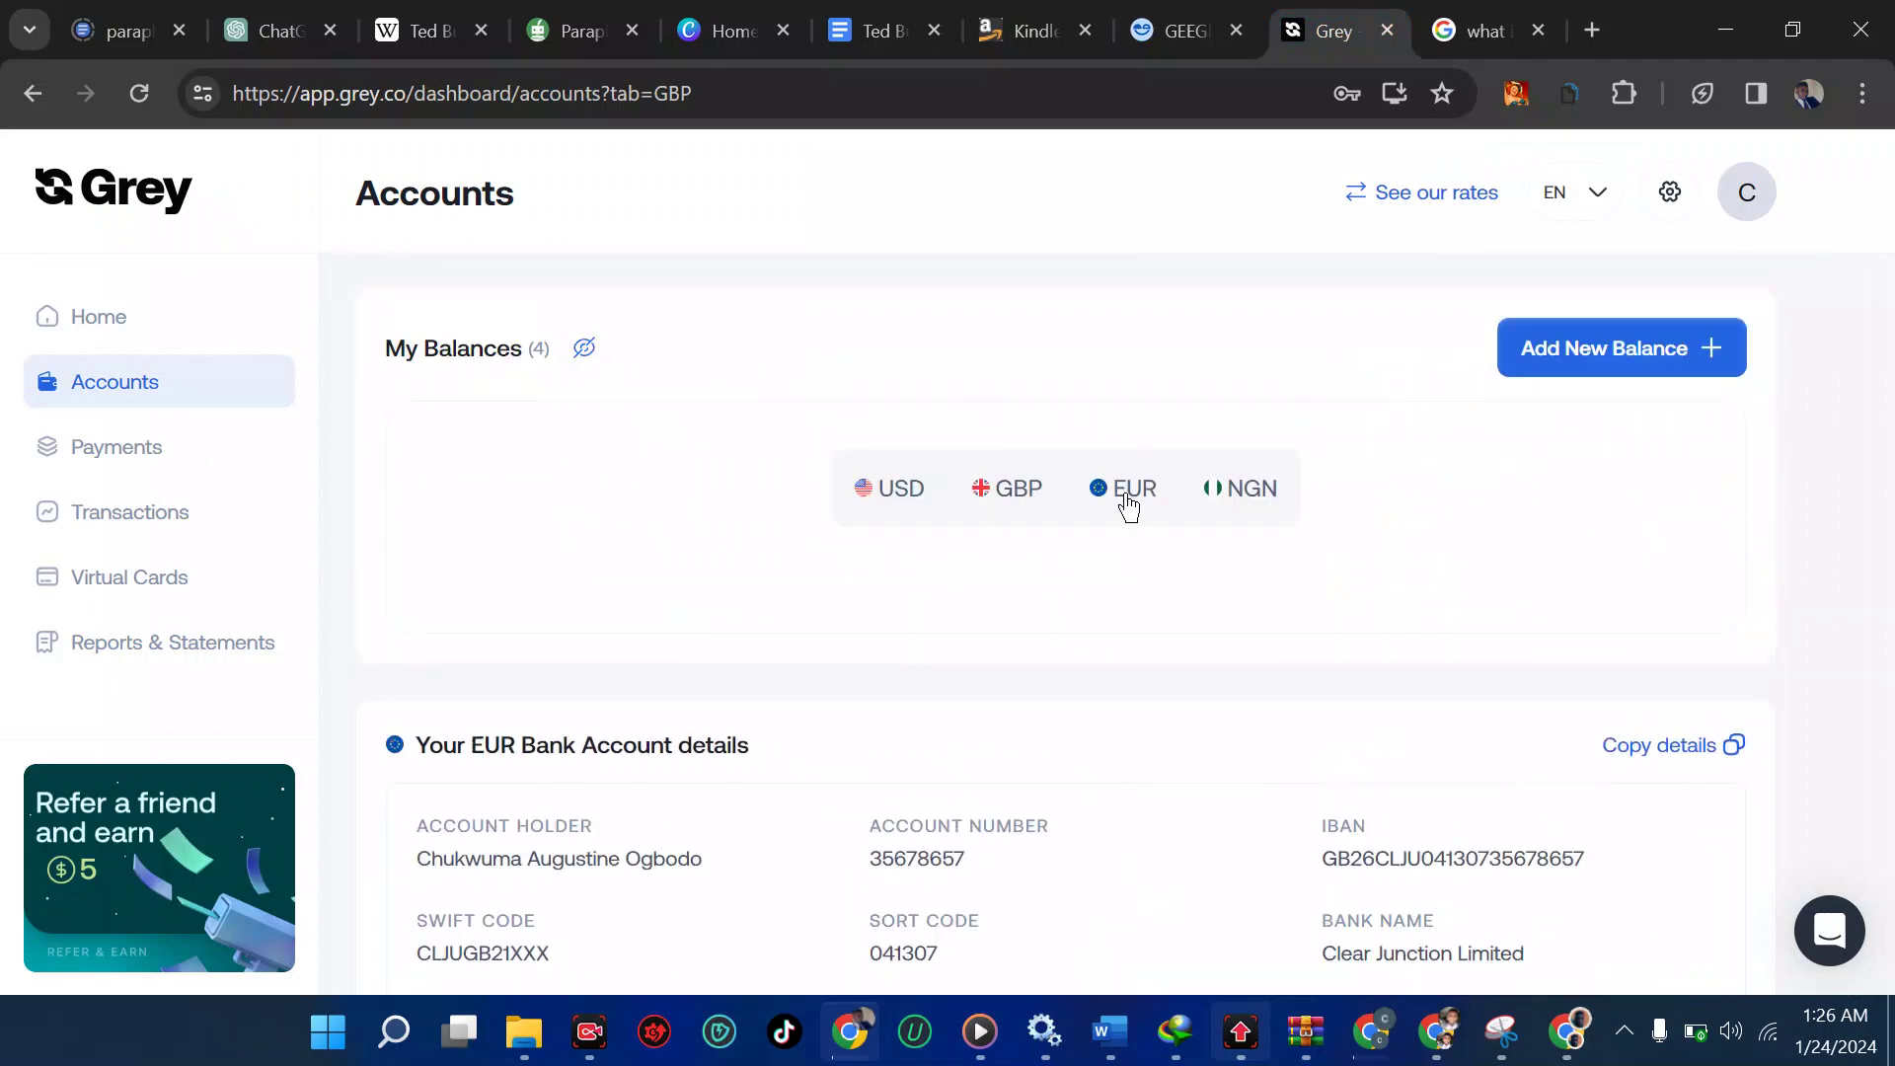
scroll(1130, 508, "down", 3)
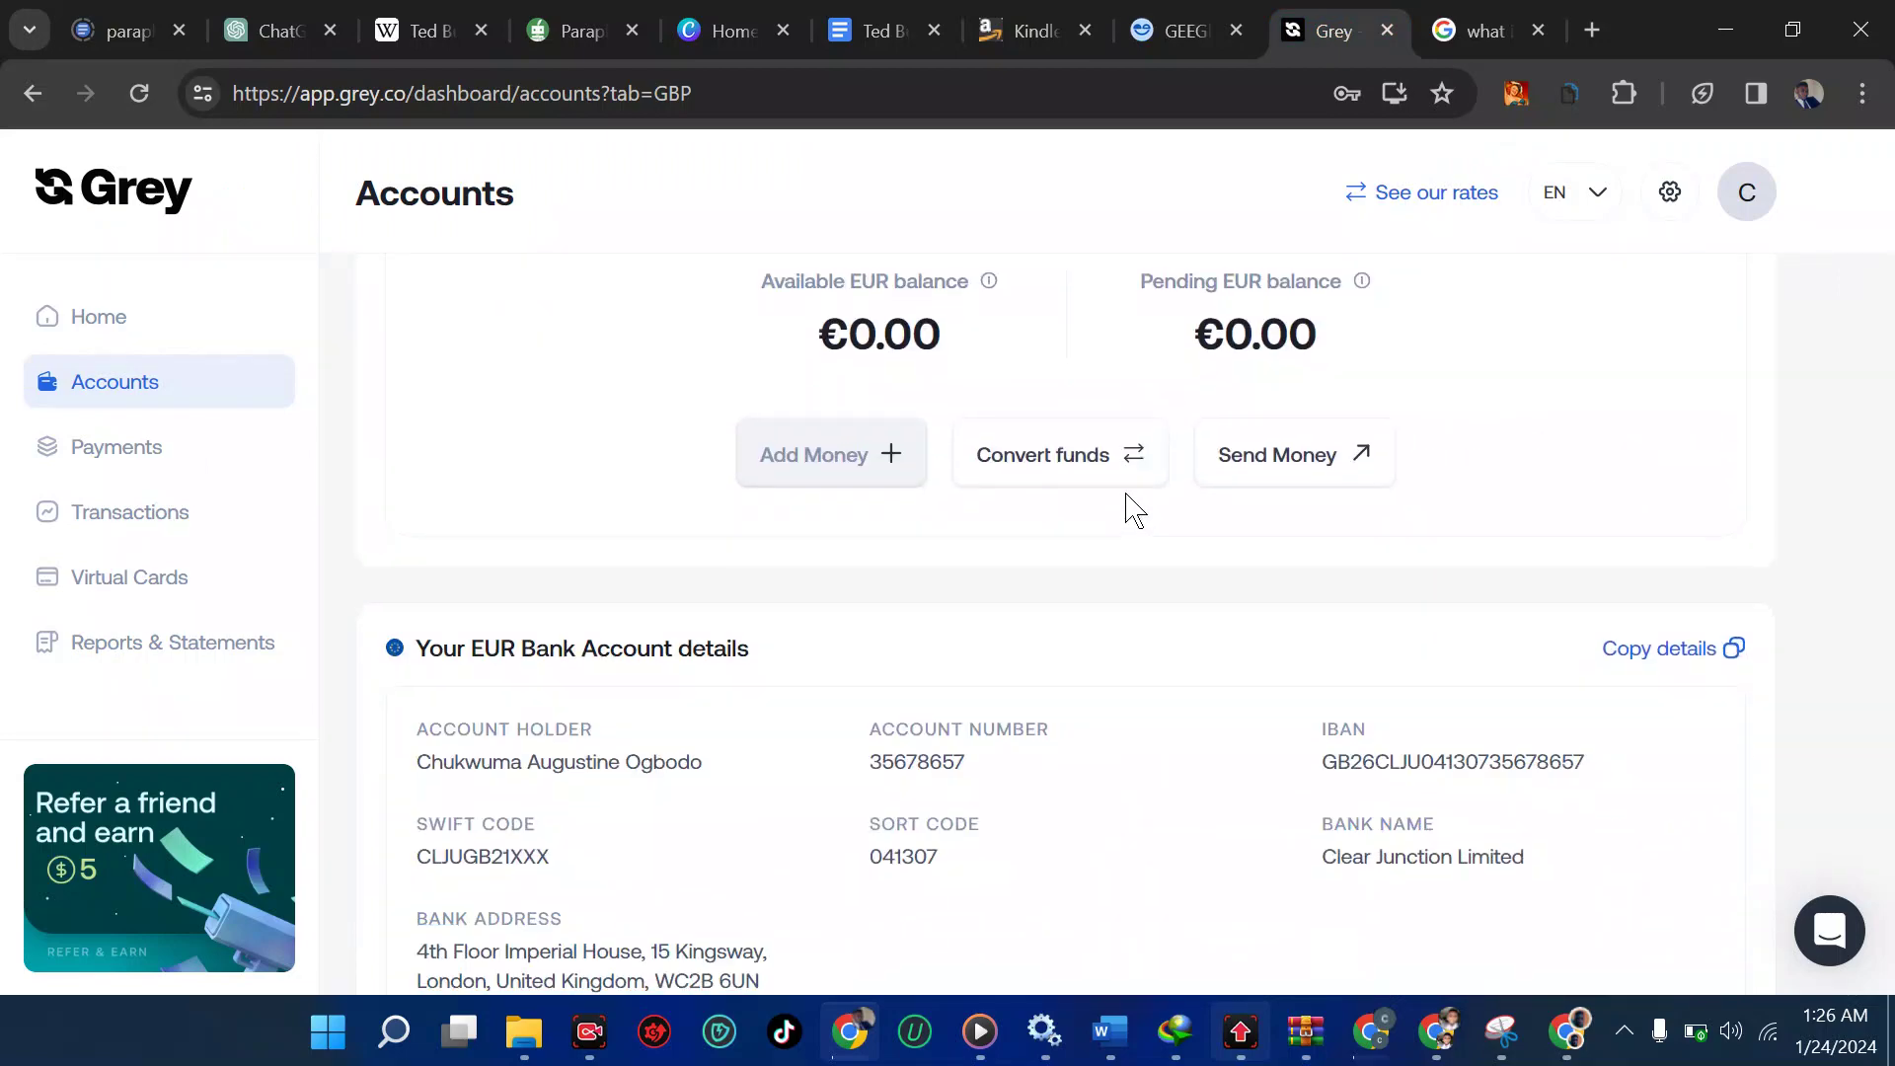
scroll(1131, 508, "down", 2)
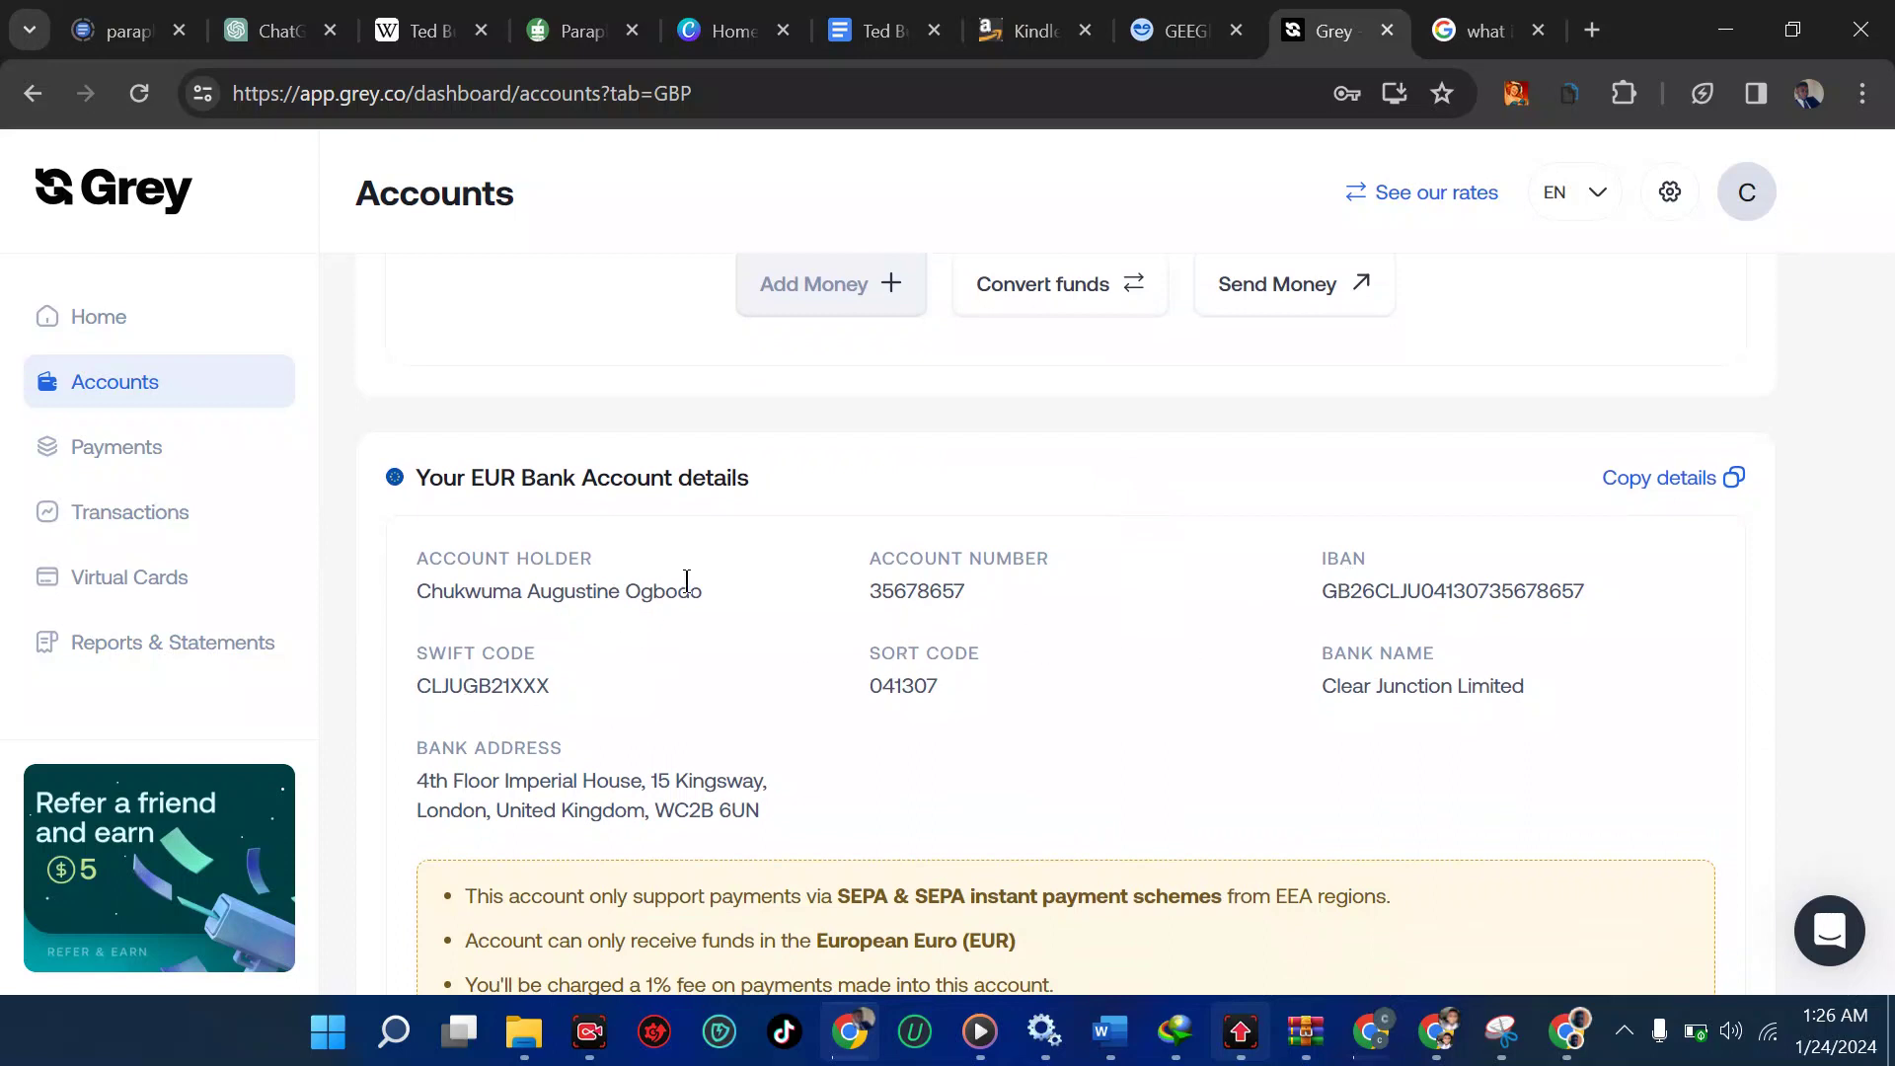
Step: Compare KDP's BSB field for the Australian bank with Grey's EUR and GBP bank account details
left_click(1016, 30)
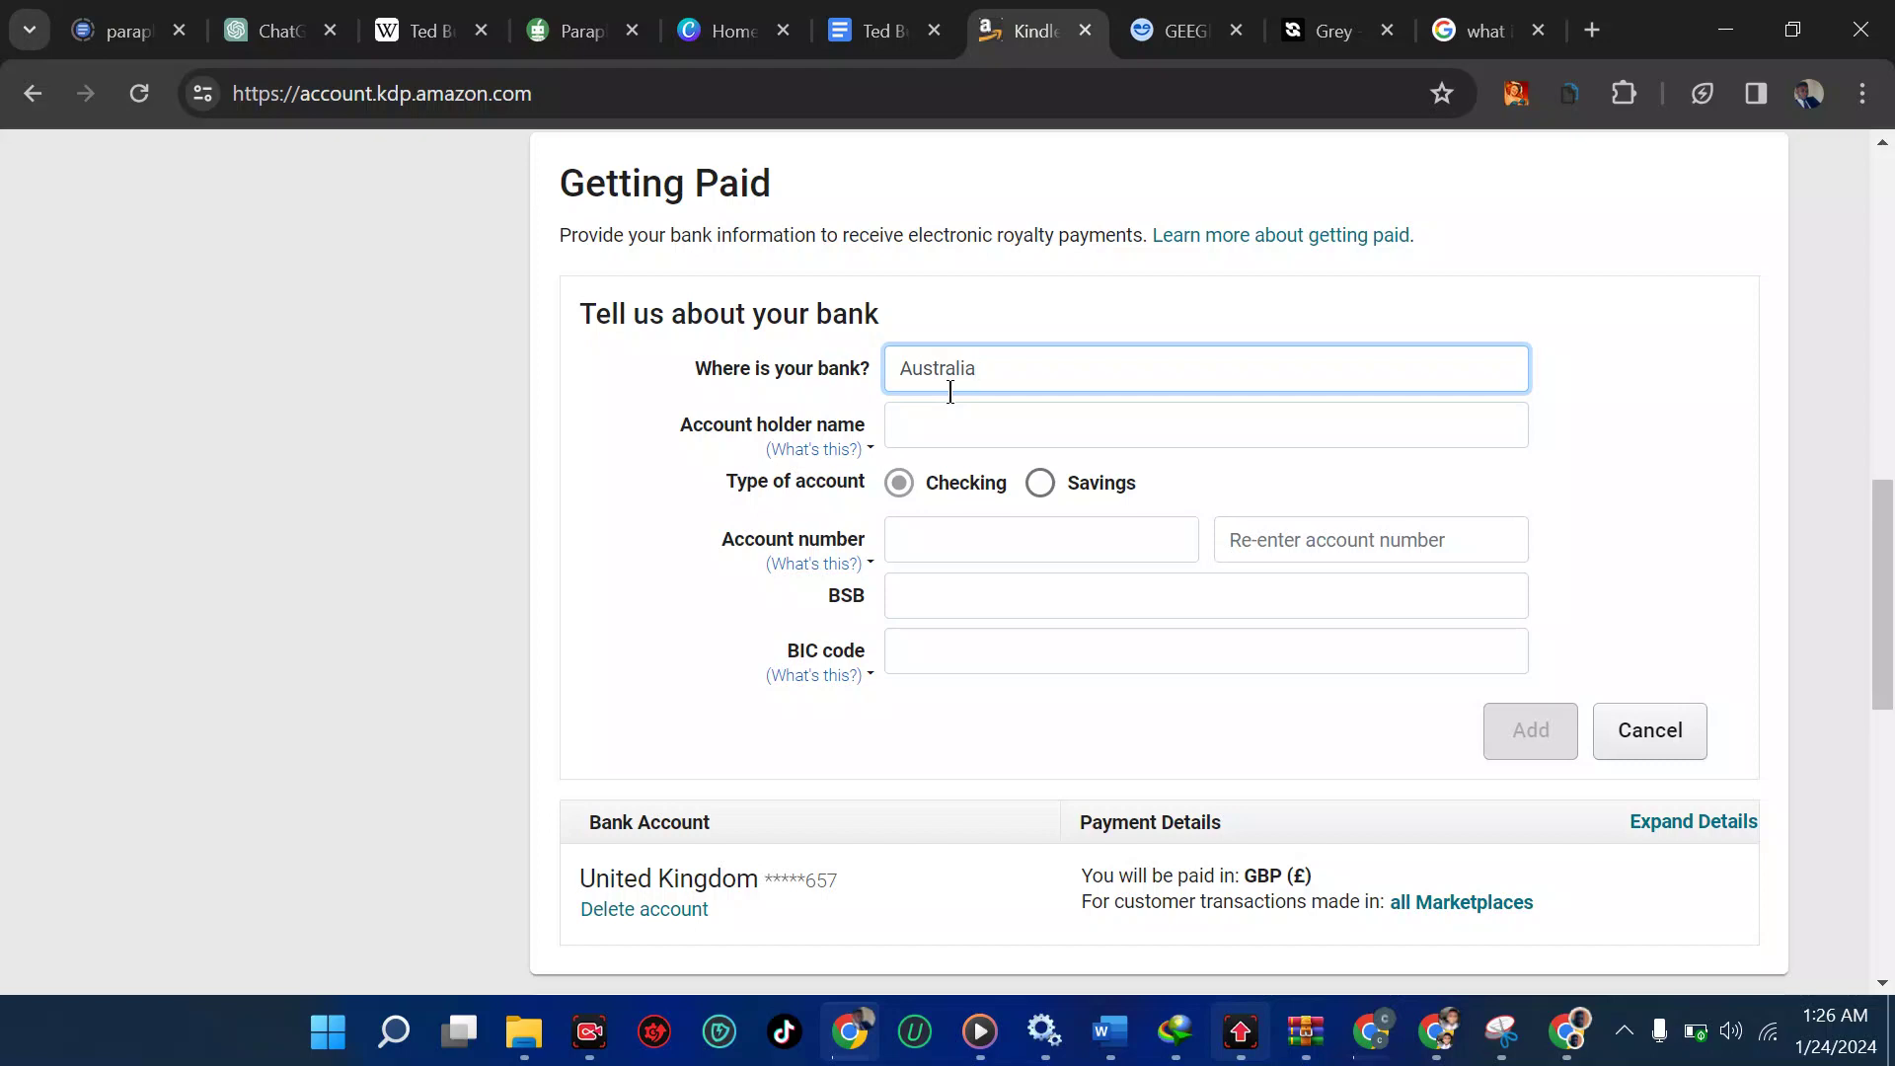
left_click(903, 602)
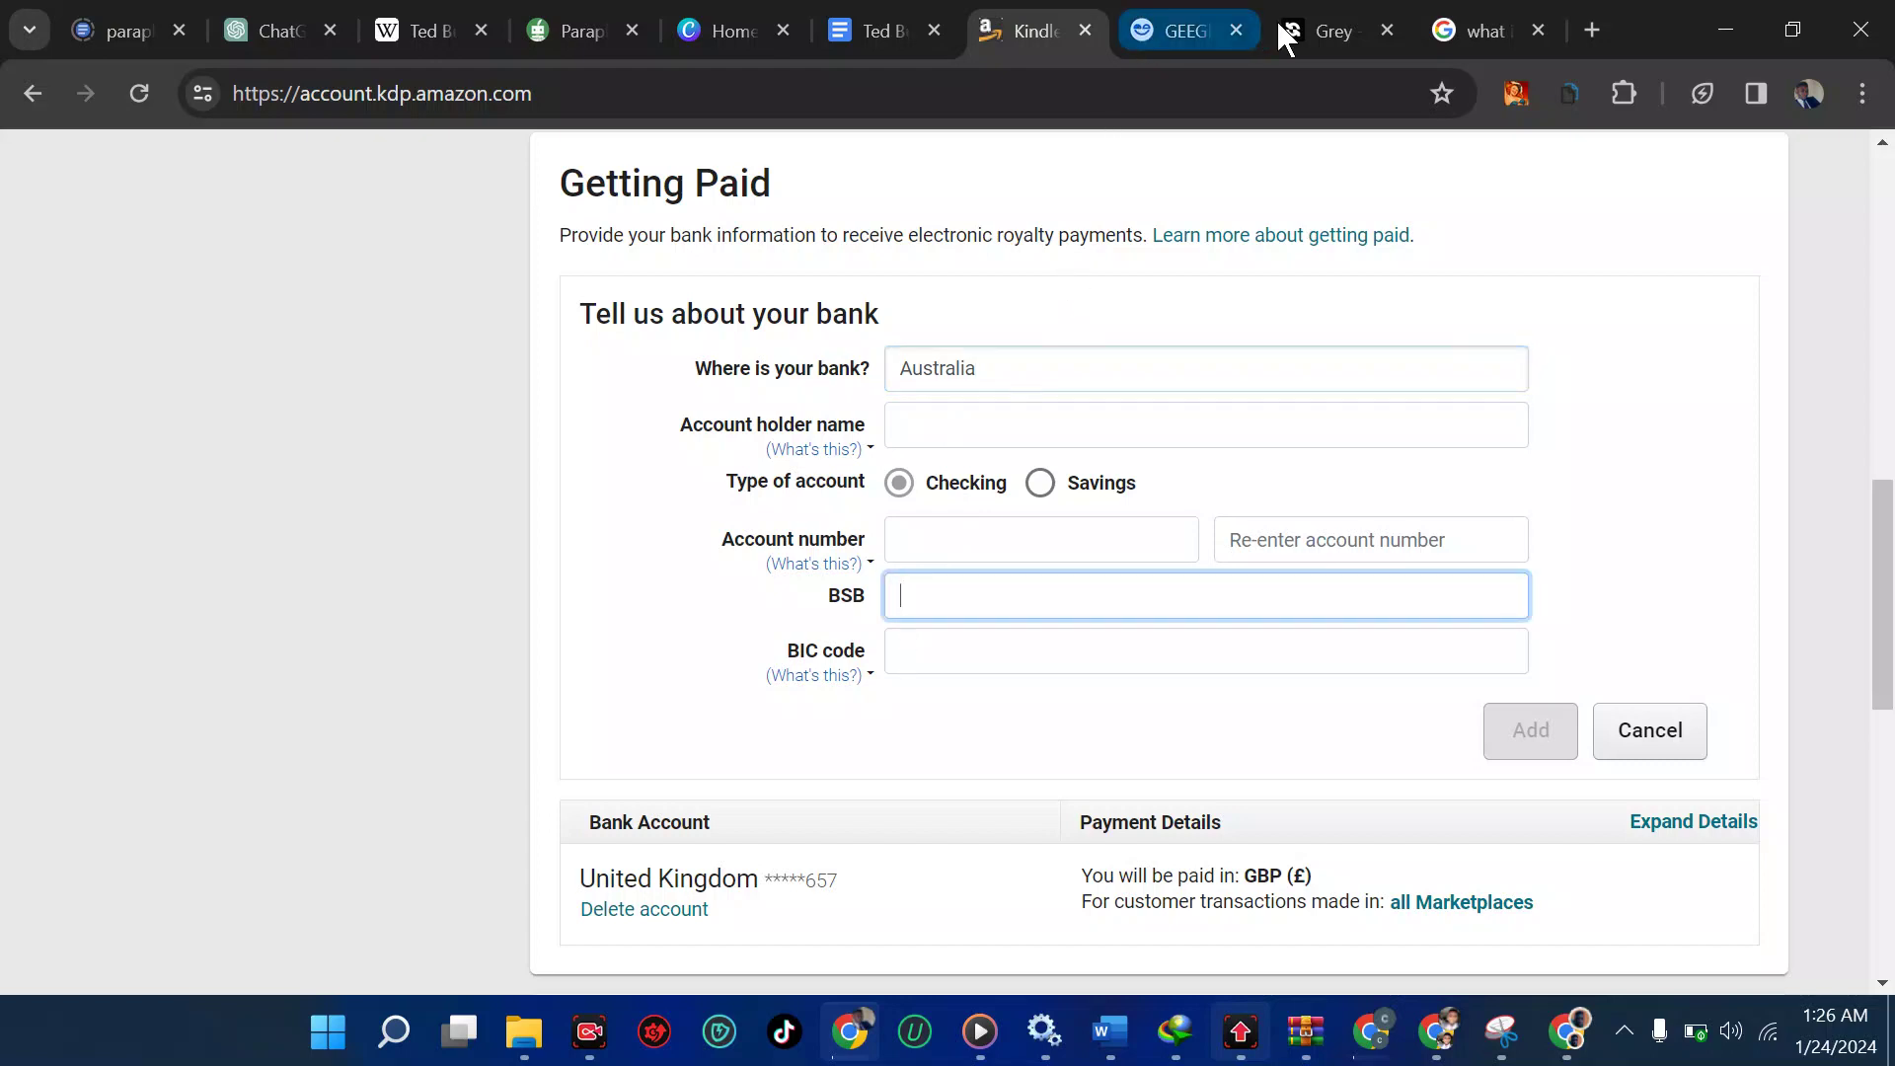
left_click(1317, 27)
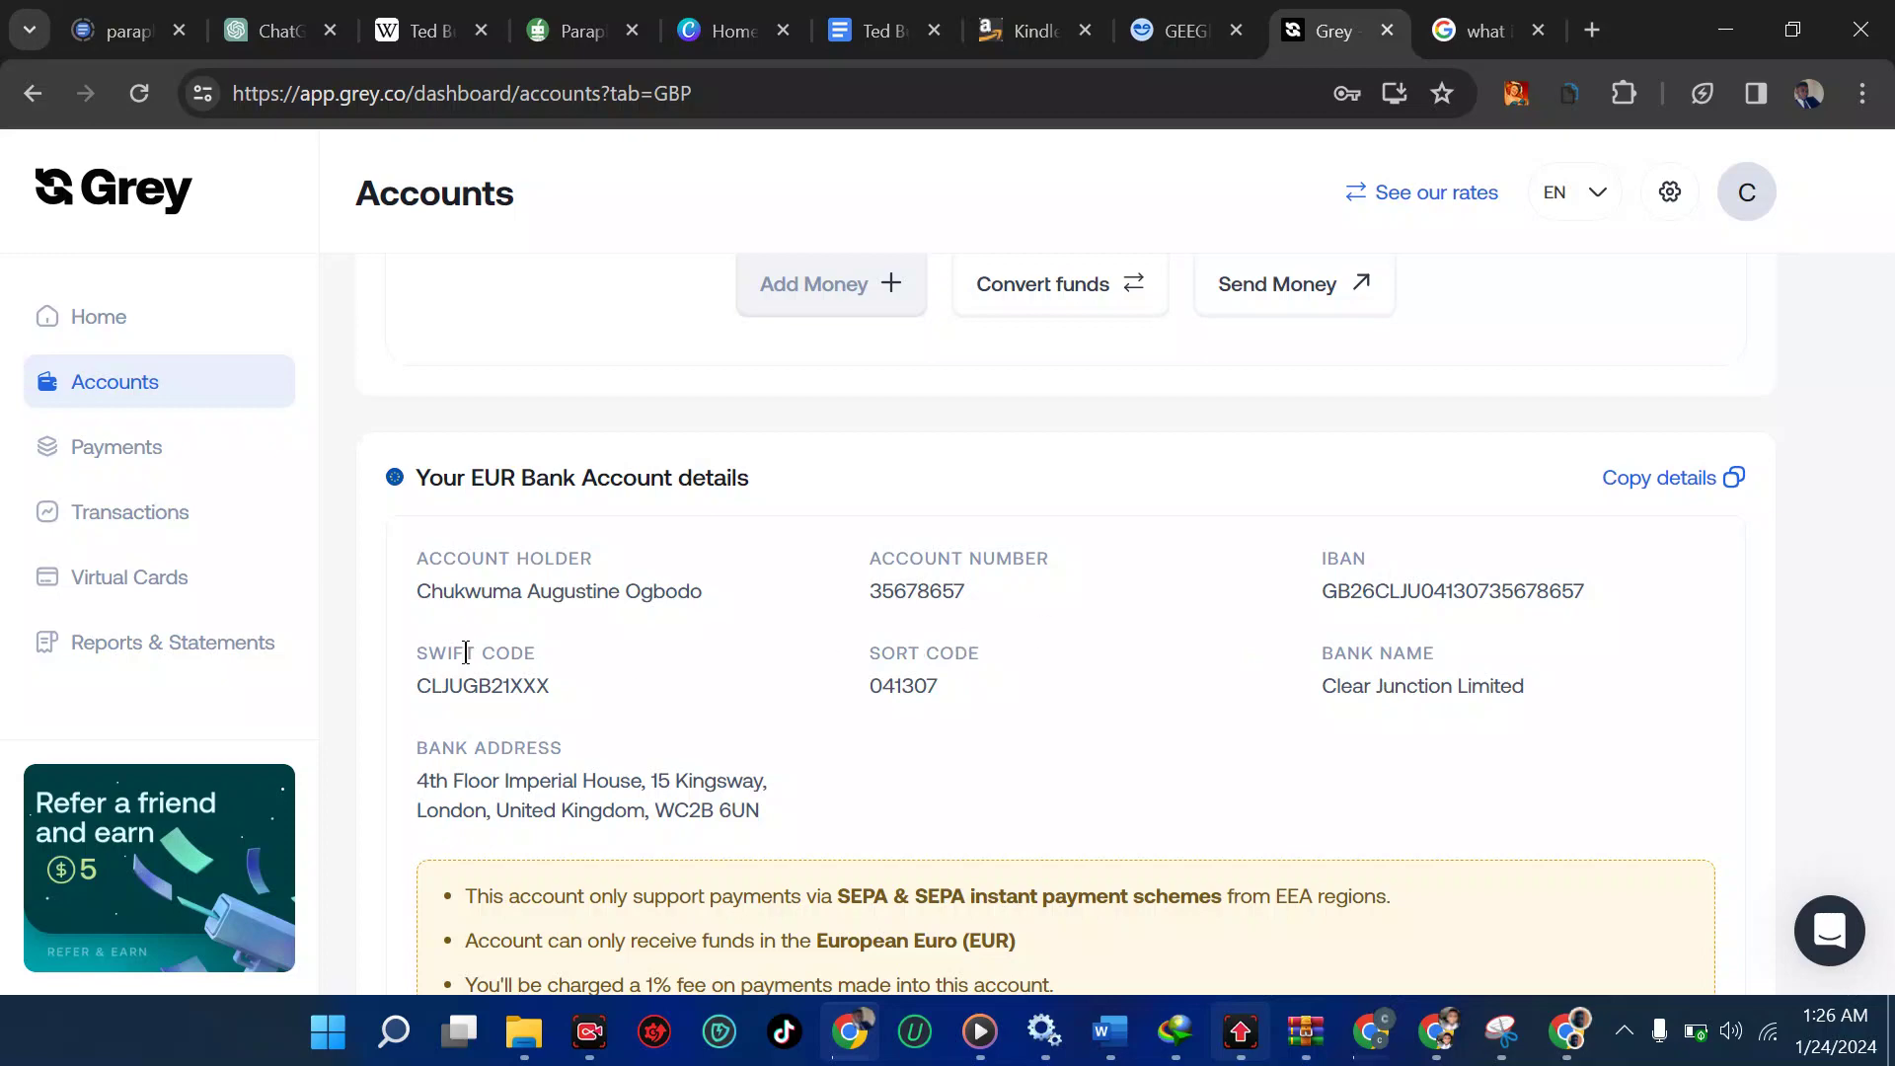
scroll(987, 627, "up", 5)
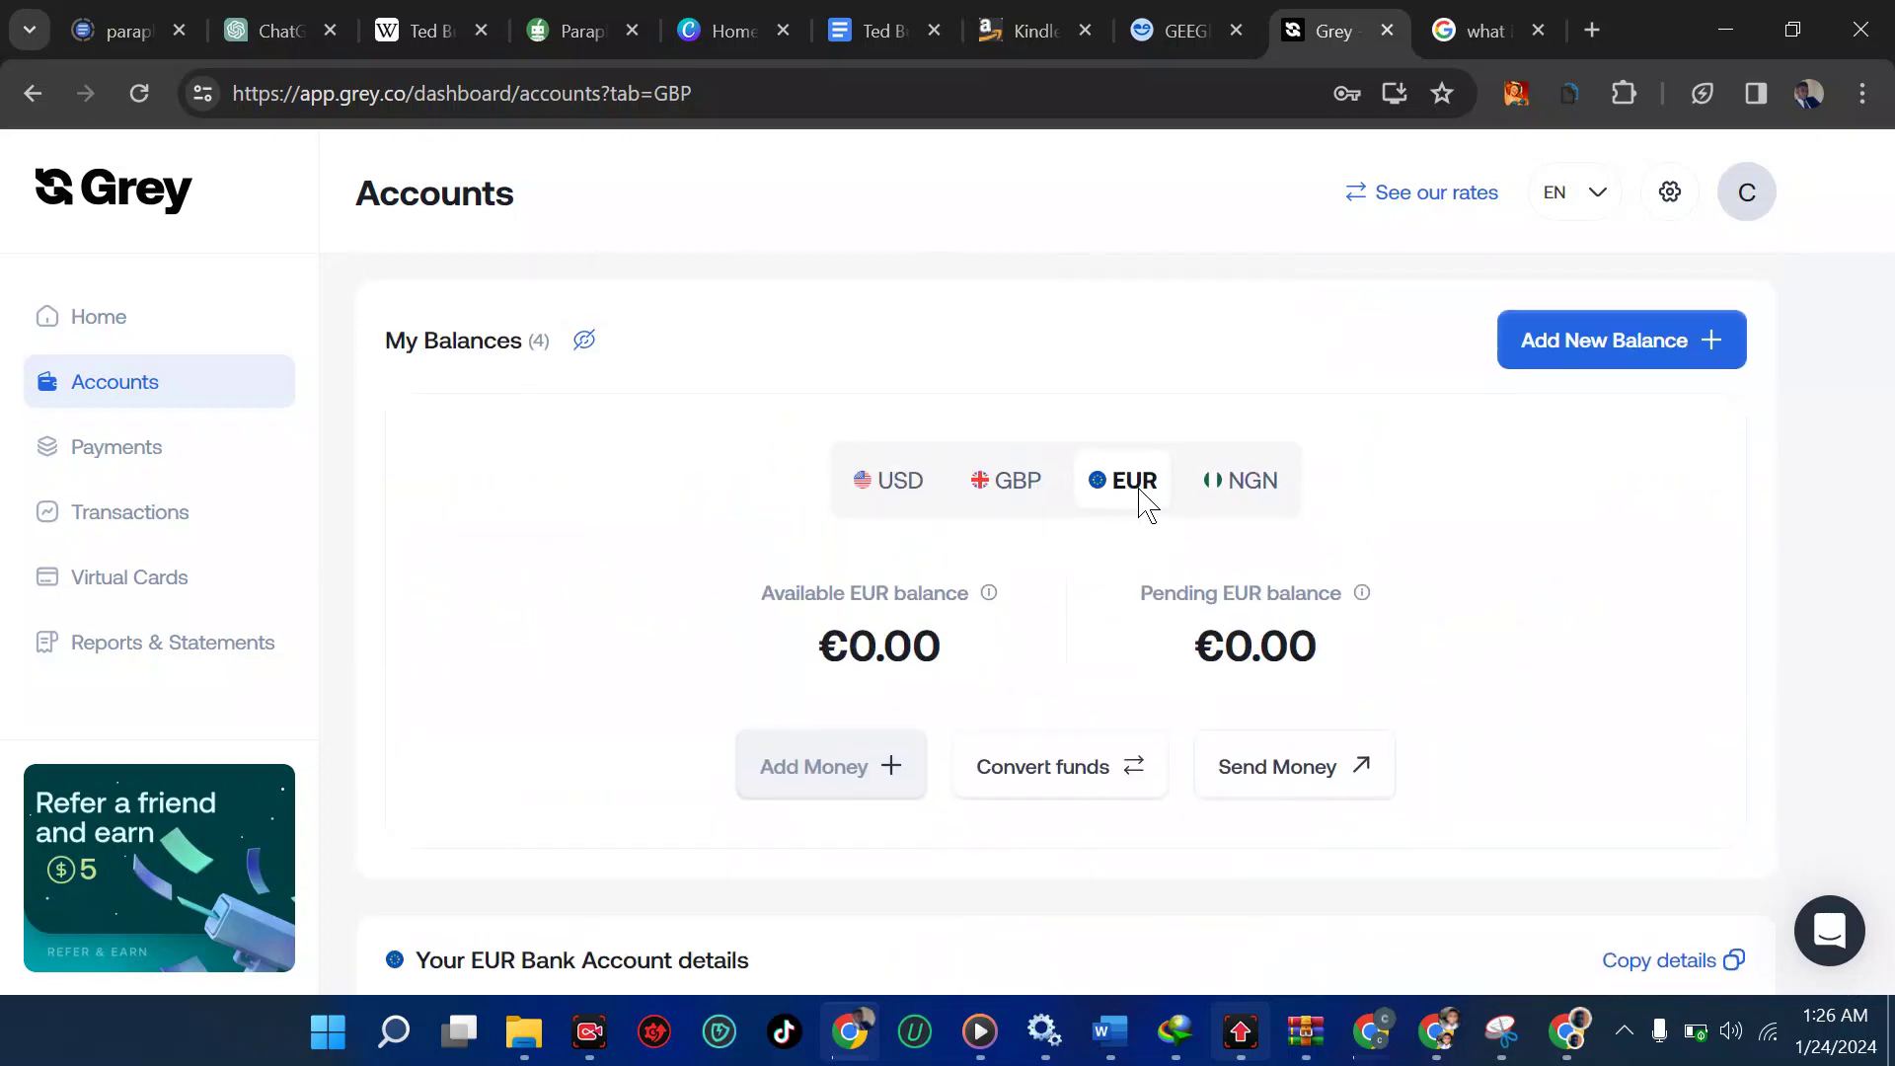
left_click(1027, 509)
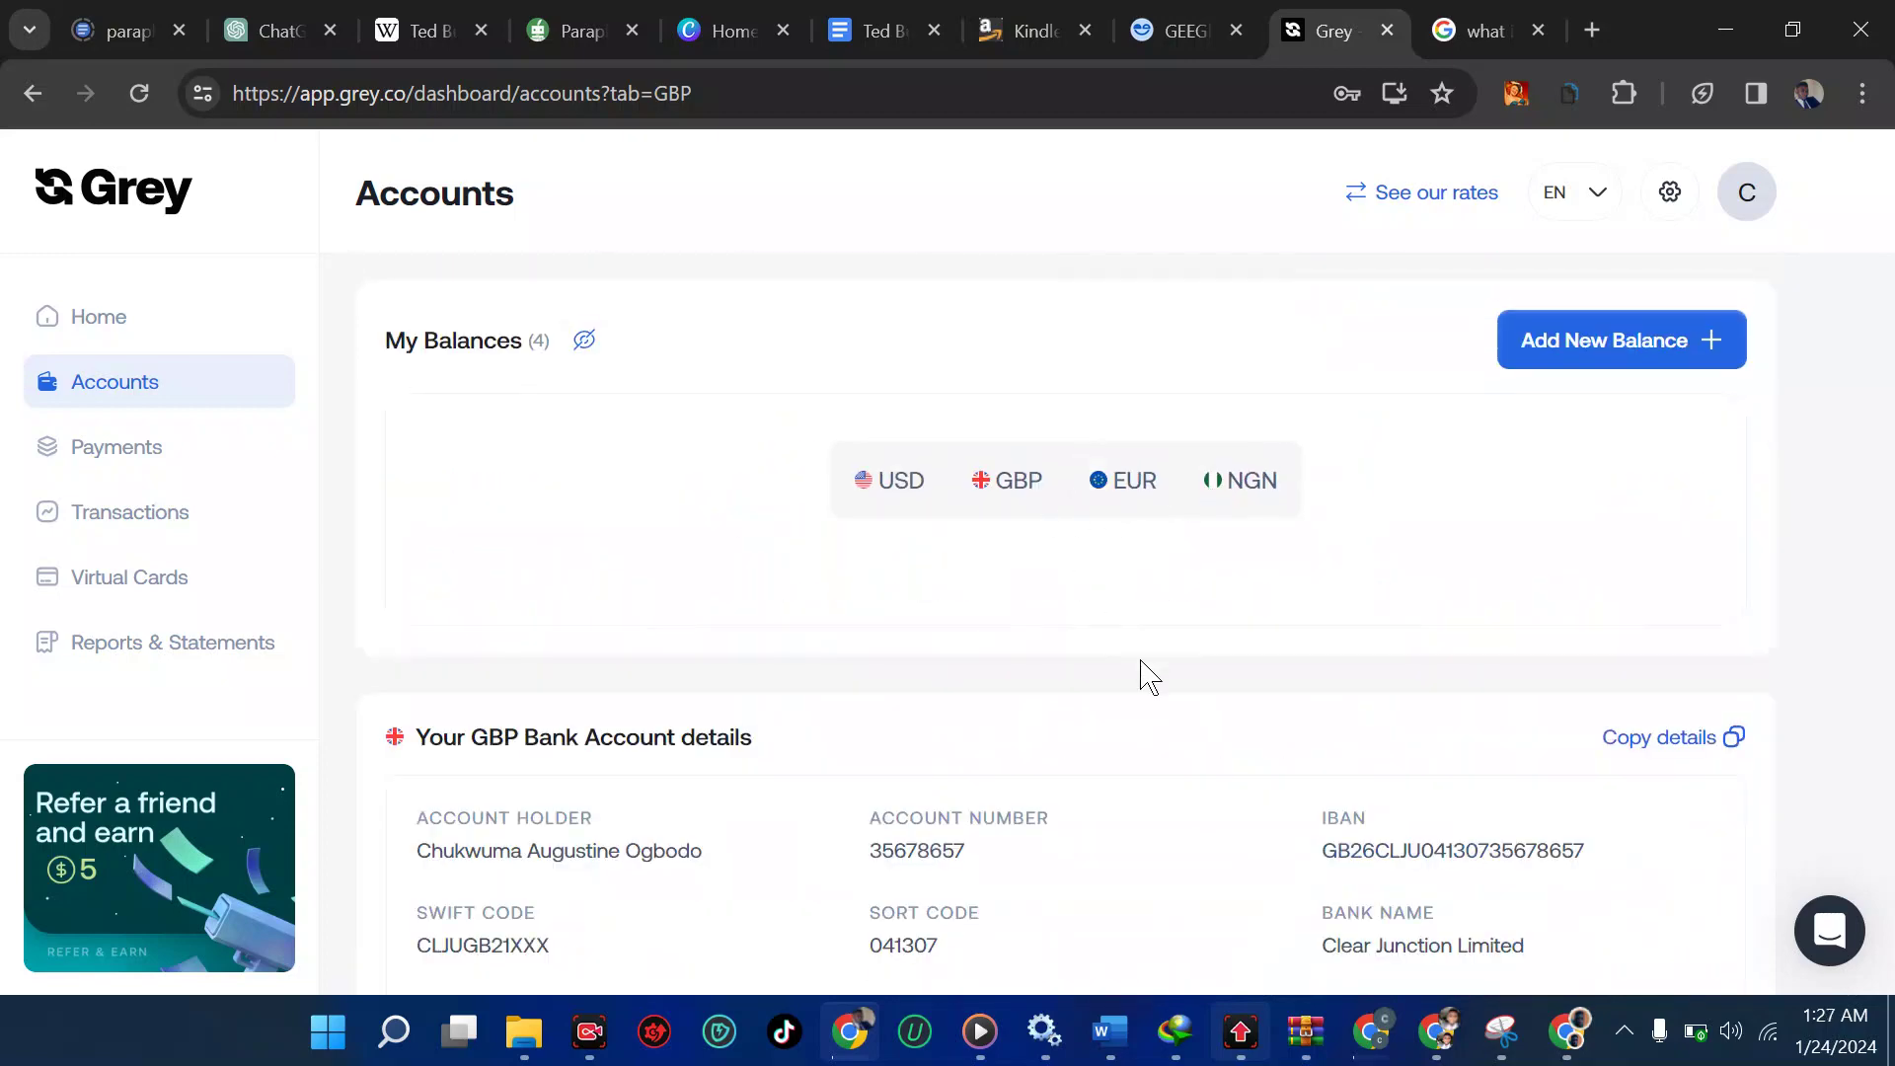
scroll(1138, 678, "down", 3)
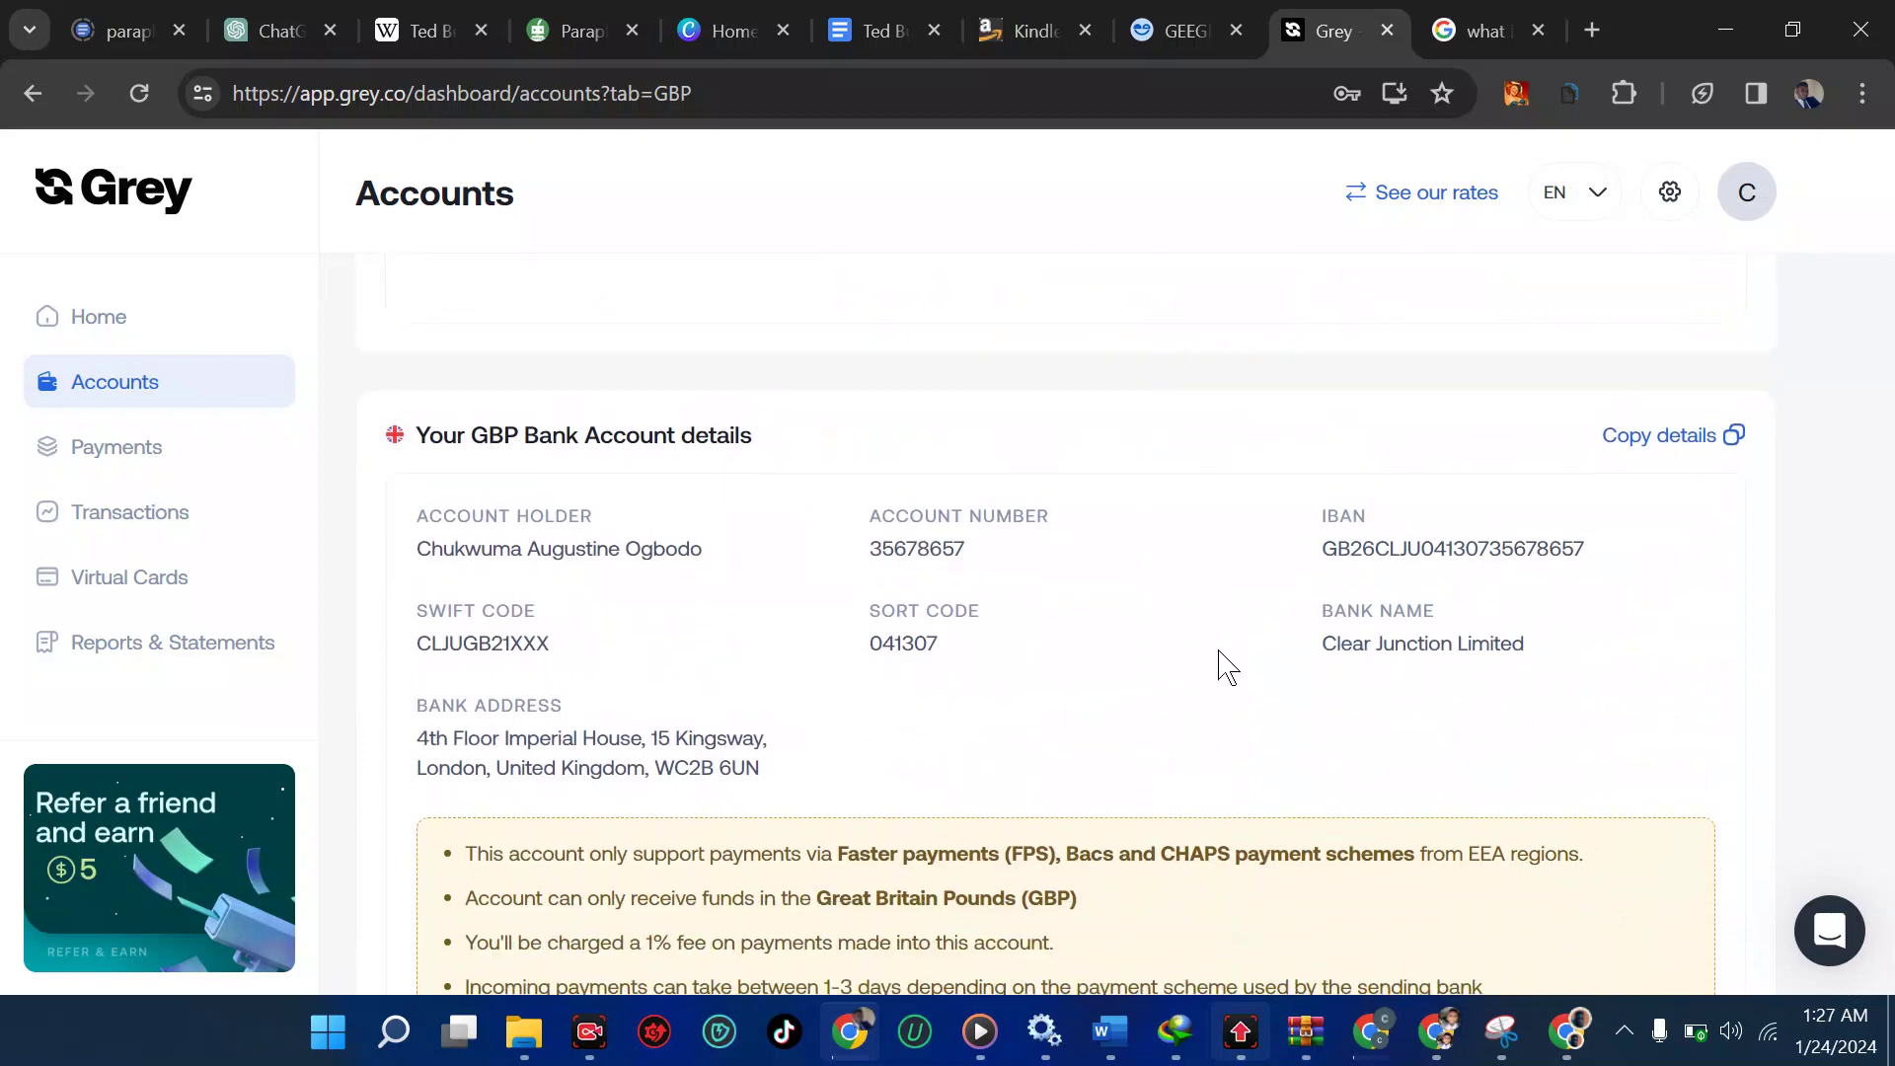
Step: Search Google for "what is bsb code for bank" and read the explanation of the BSB field required by KDP
left_click(1039, 30)
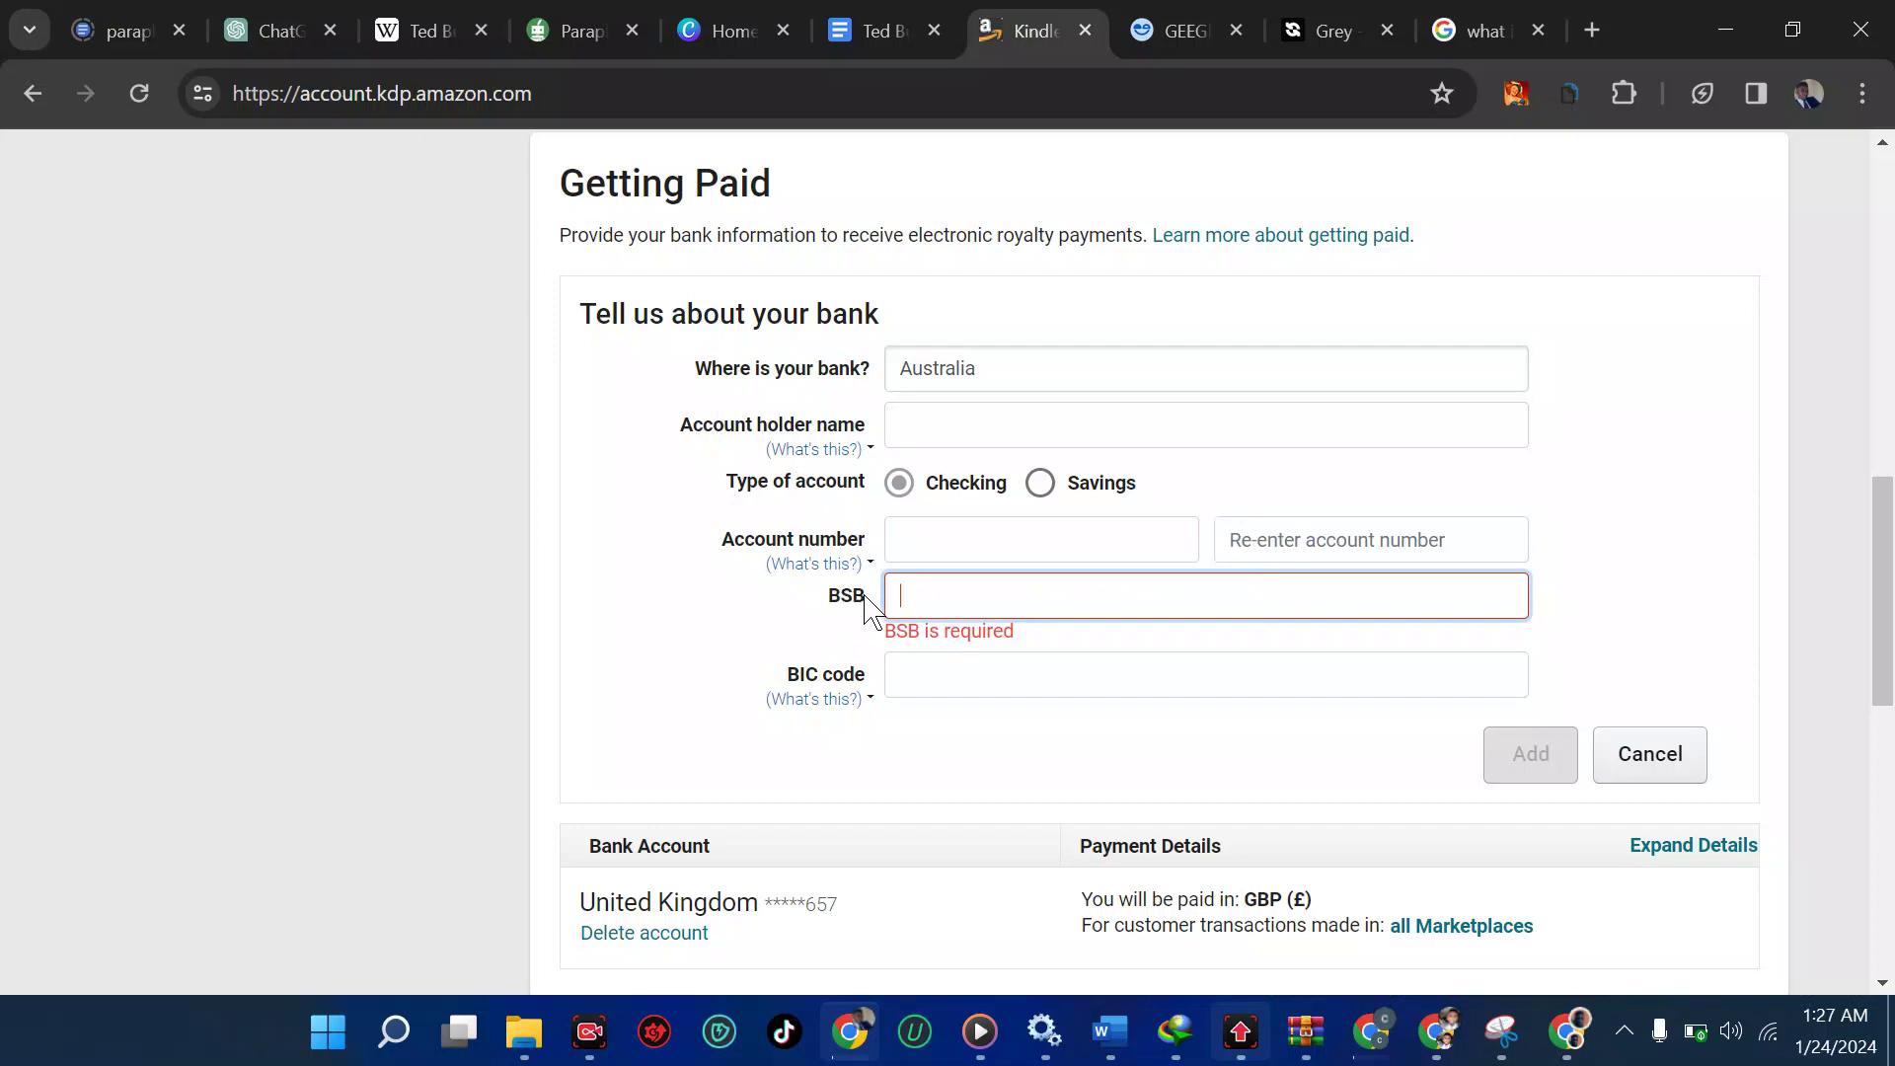
left_click(1457, 30)
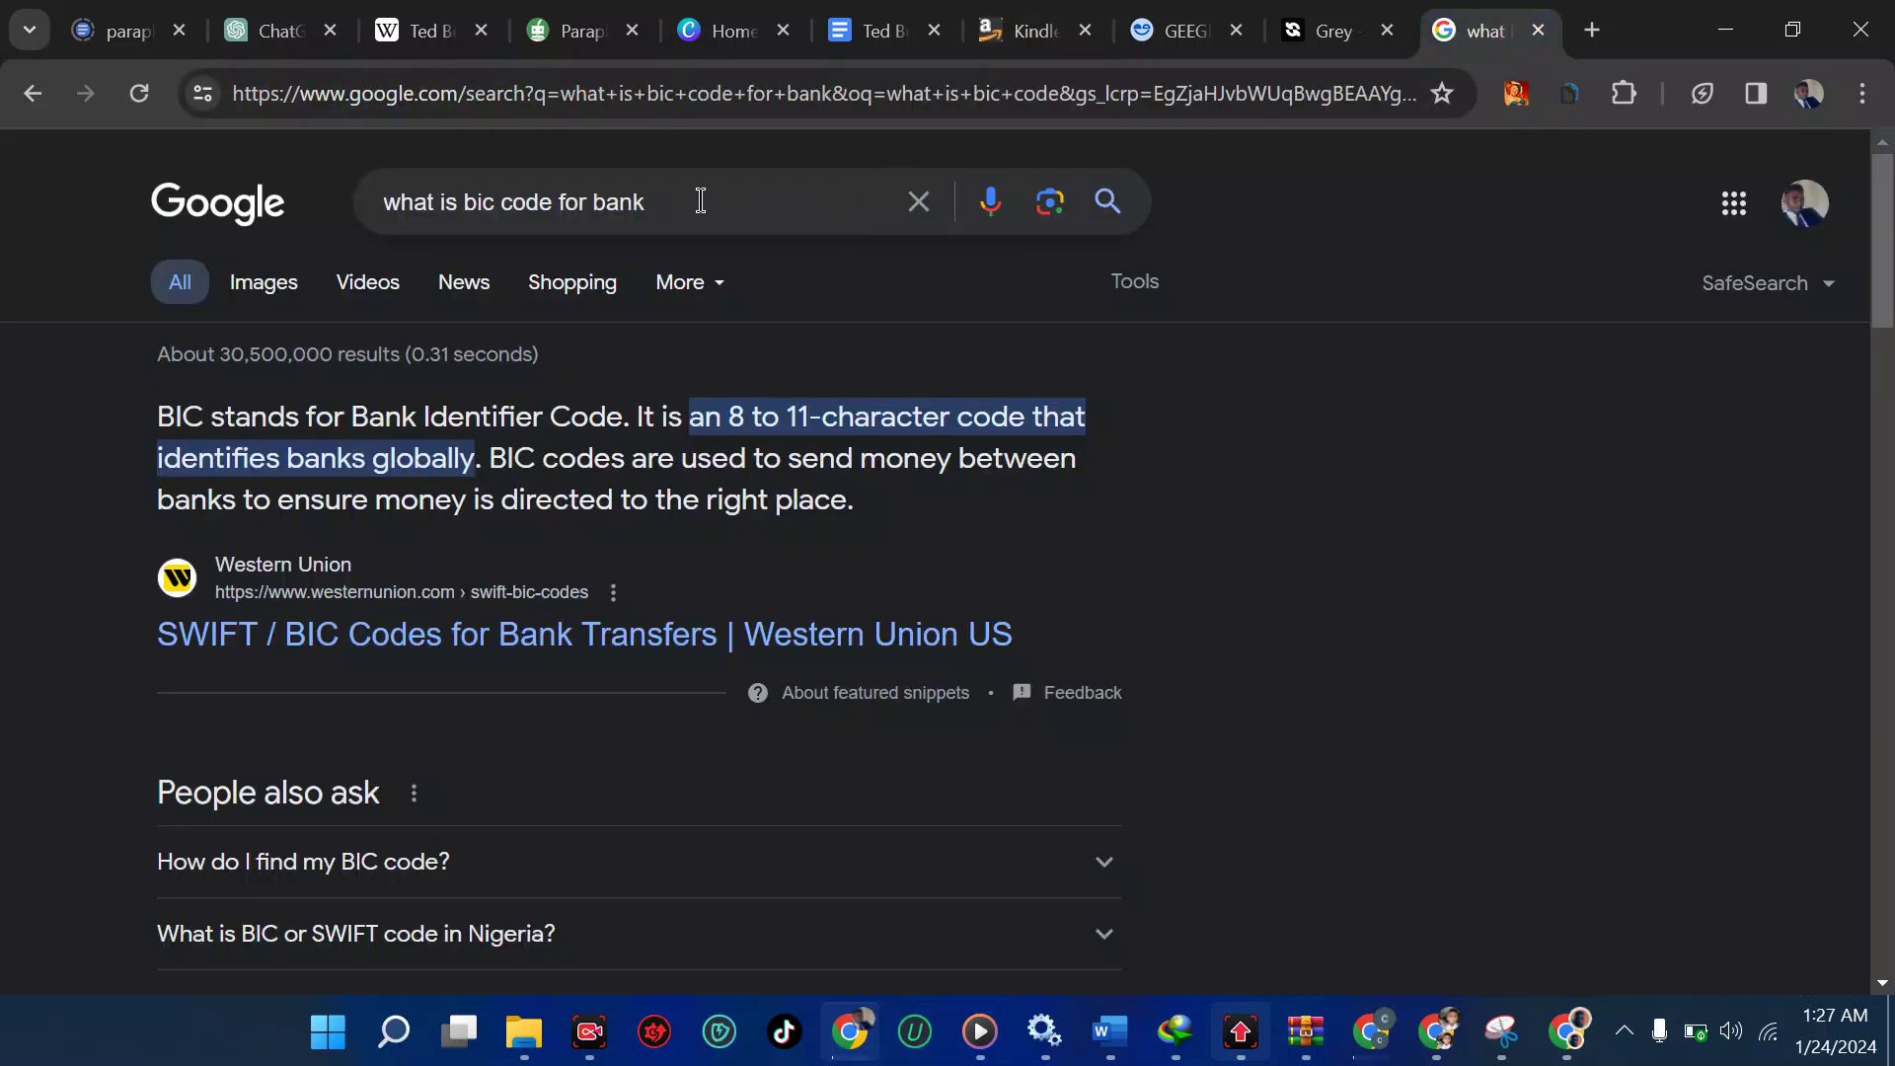
left_click(496, 207)
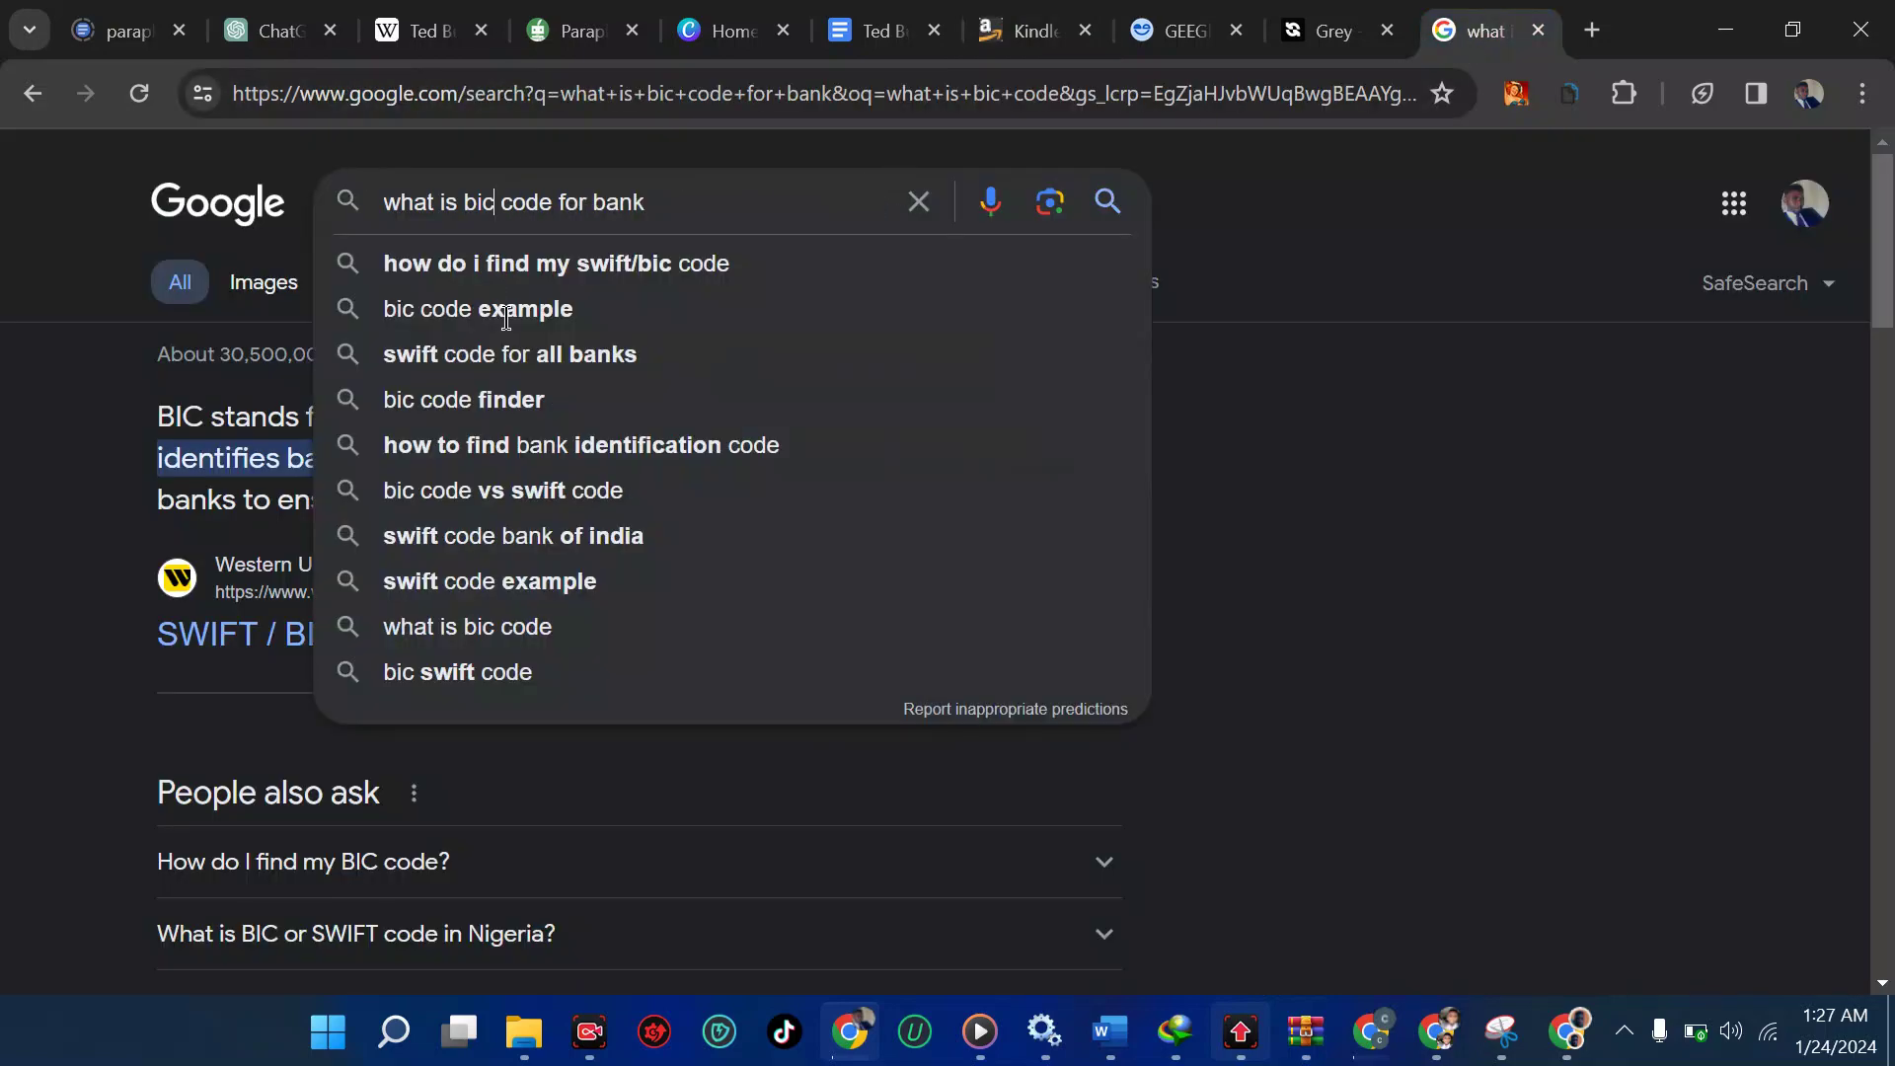
key("BackSpace")
key("BackSpace")
type("sb")
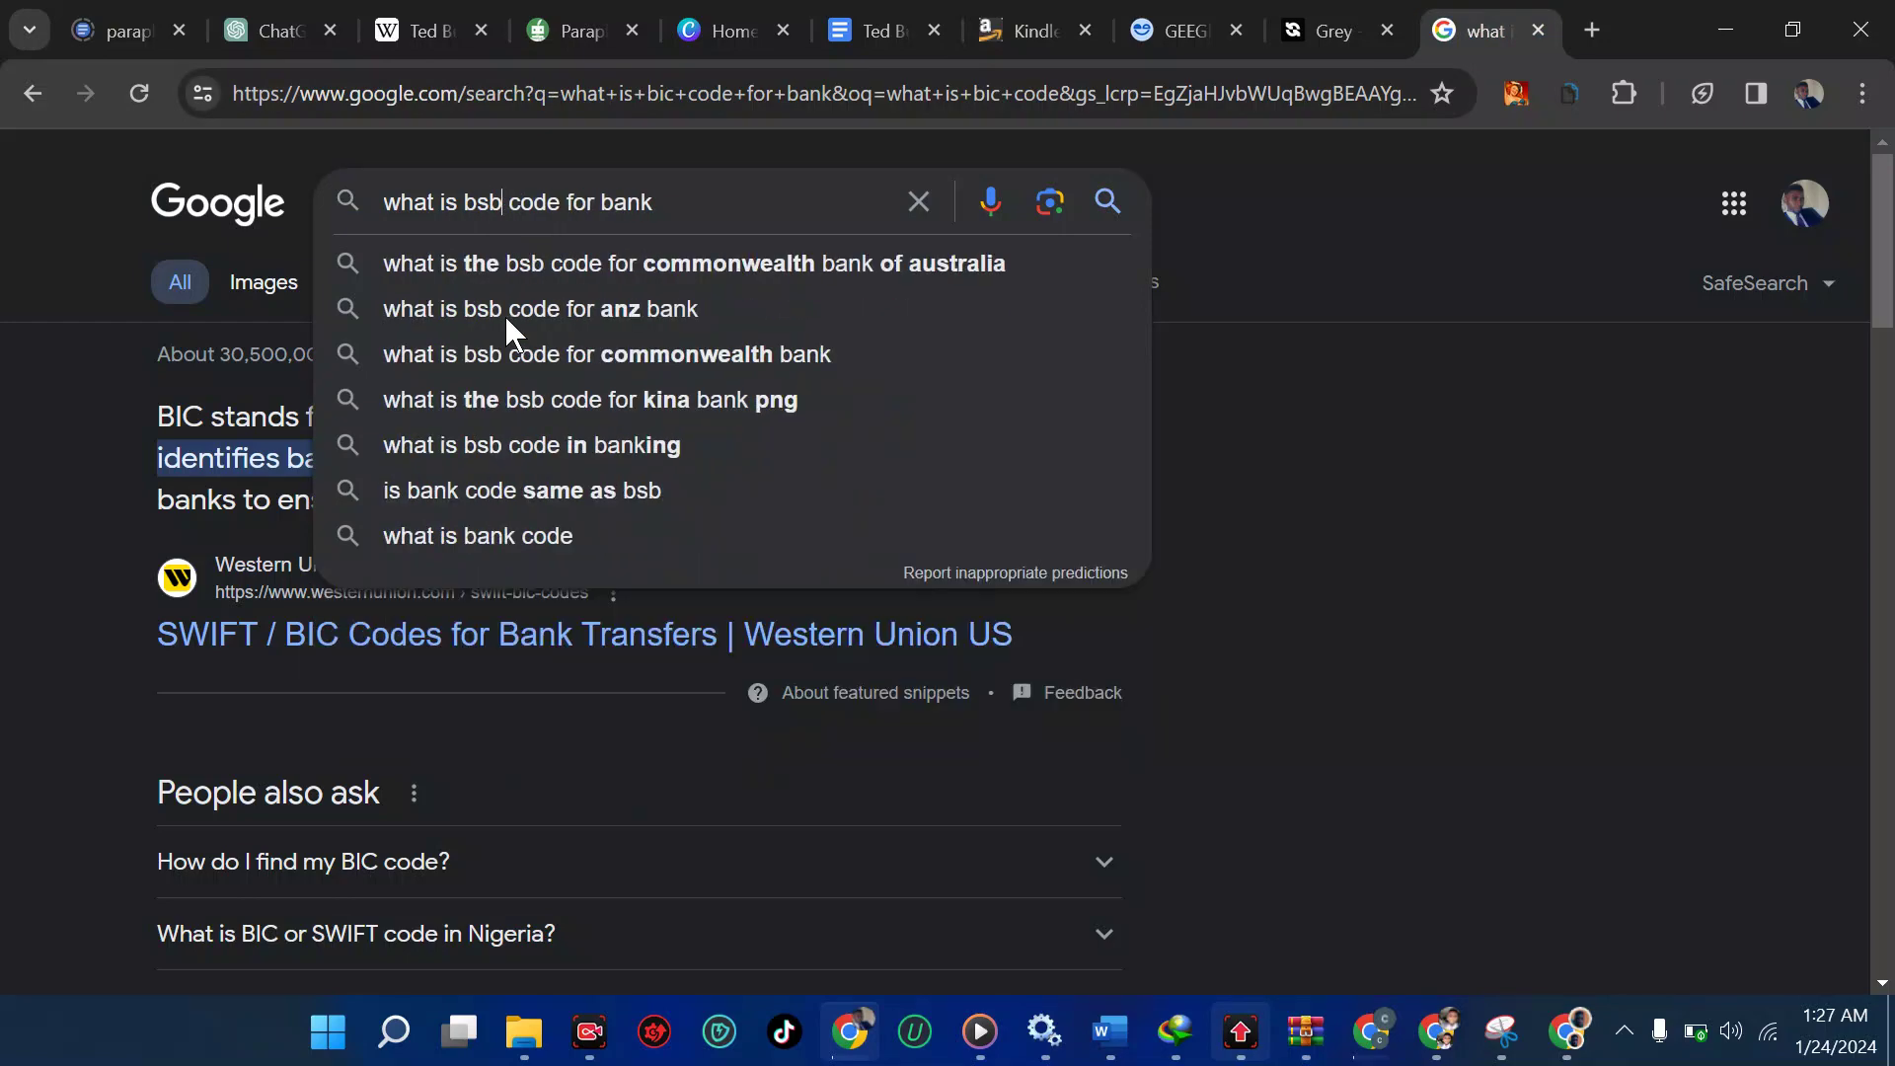
key("Return")
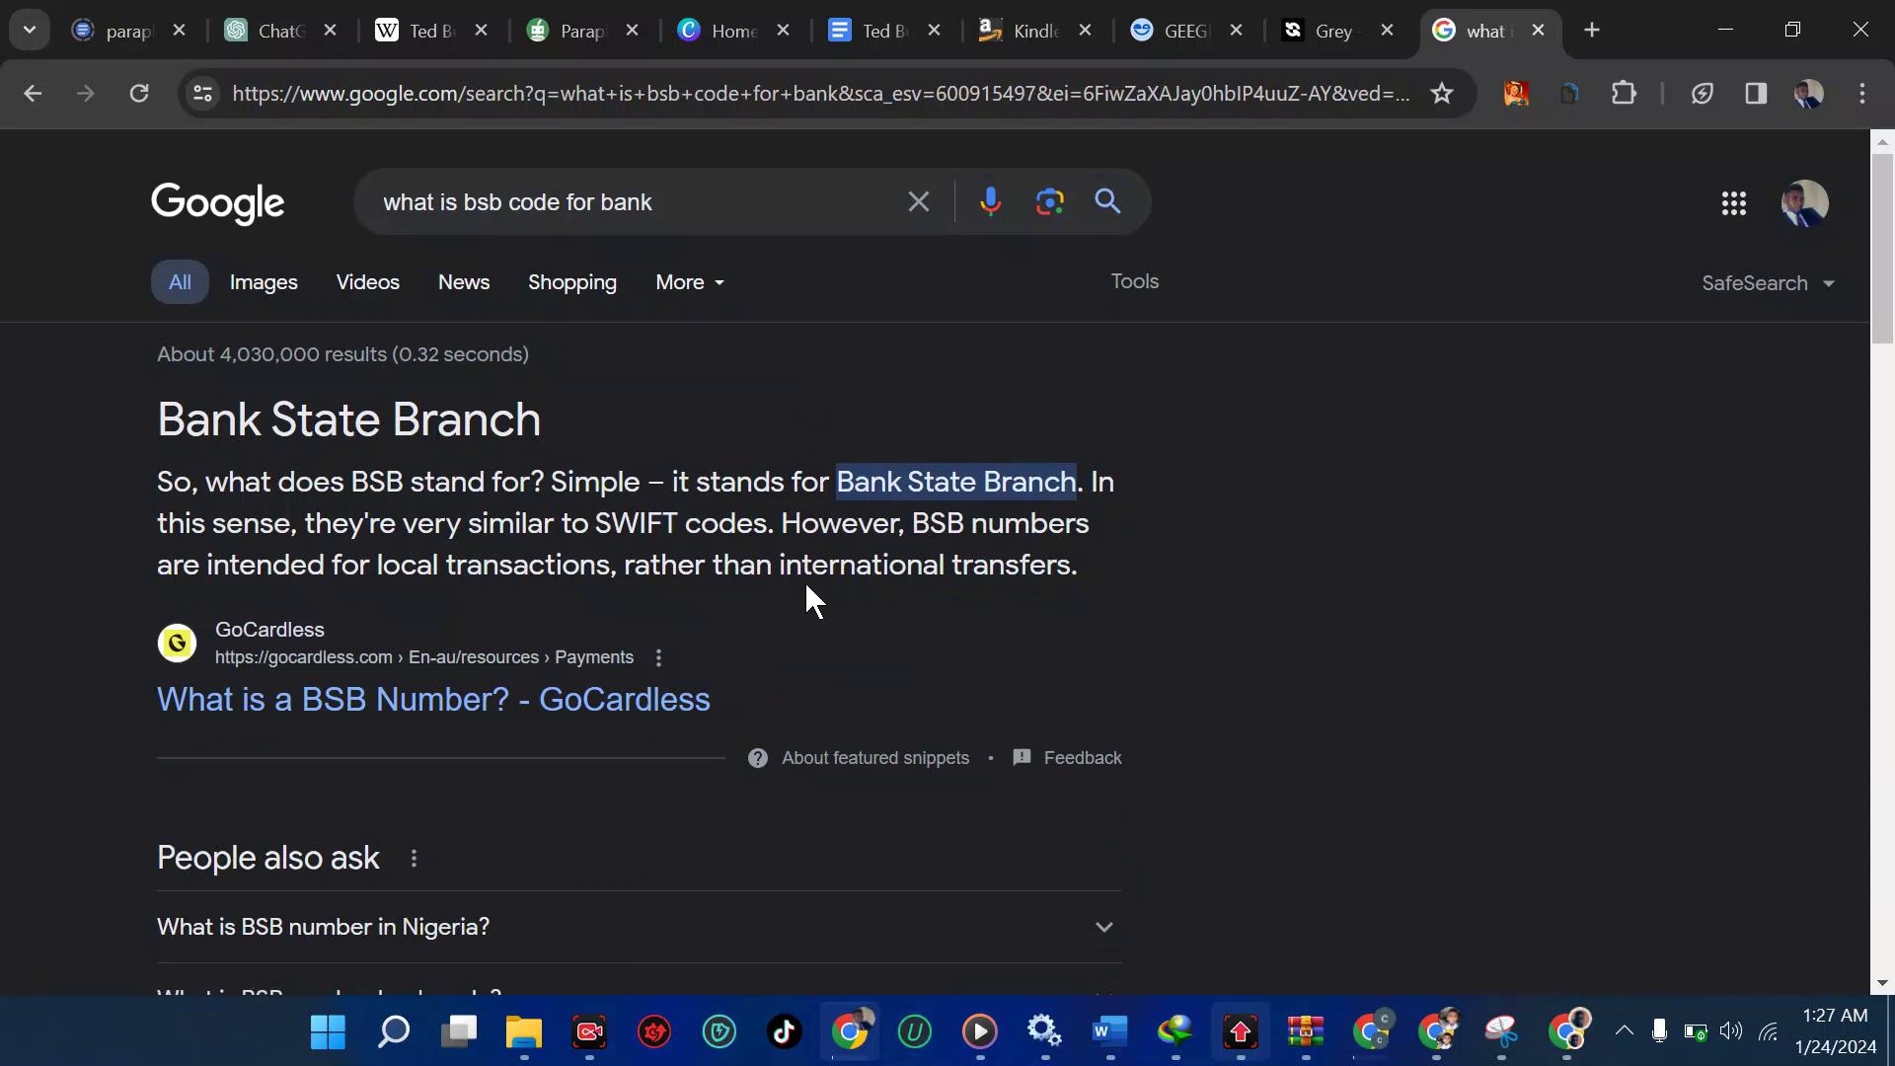
scroll(806, 585, "down", 2)
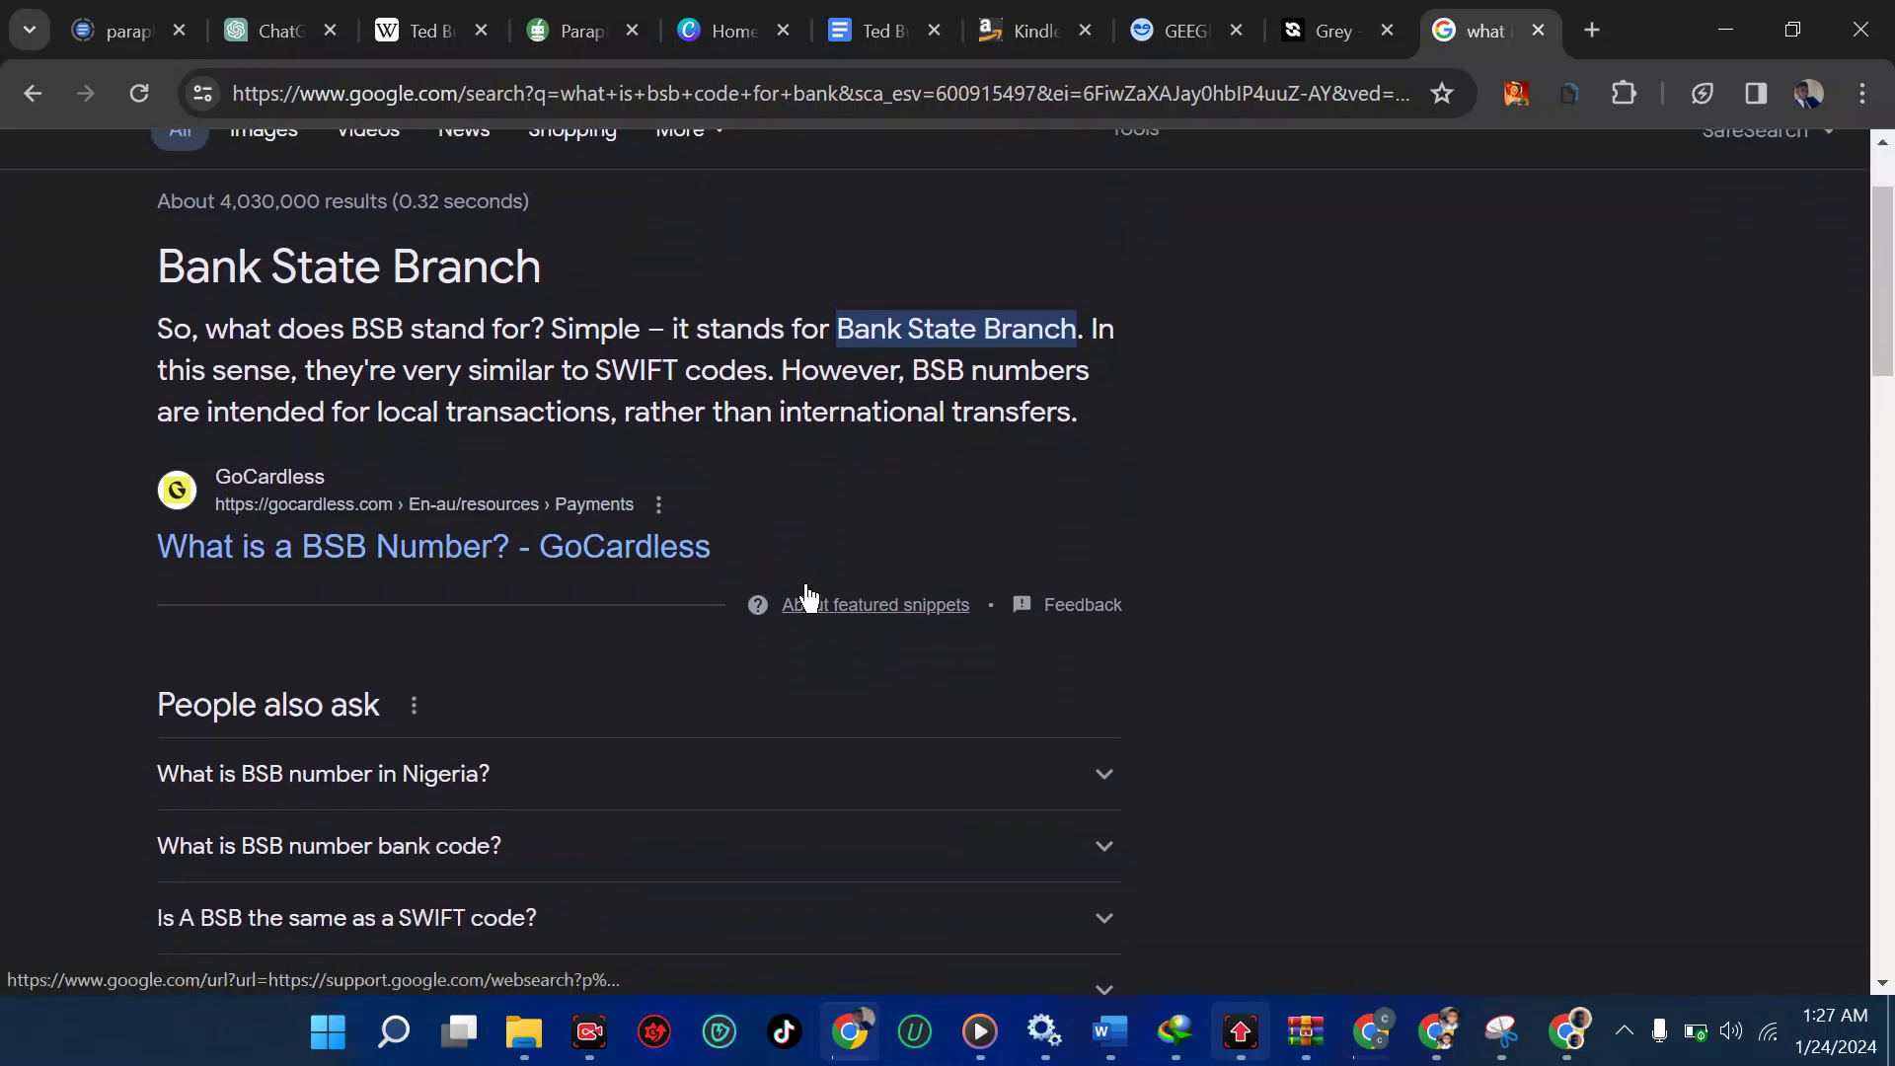
scroll(807, 589, "up", 1)
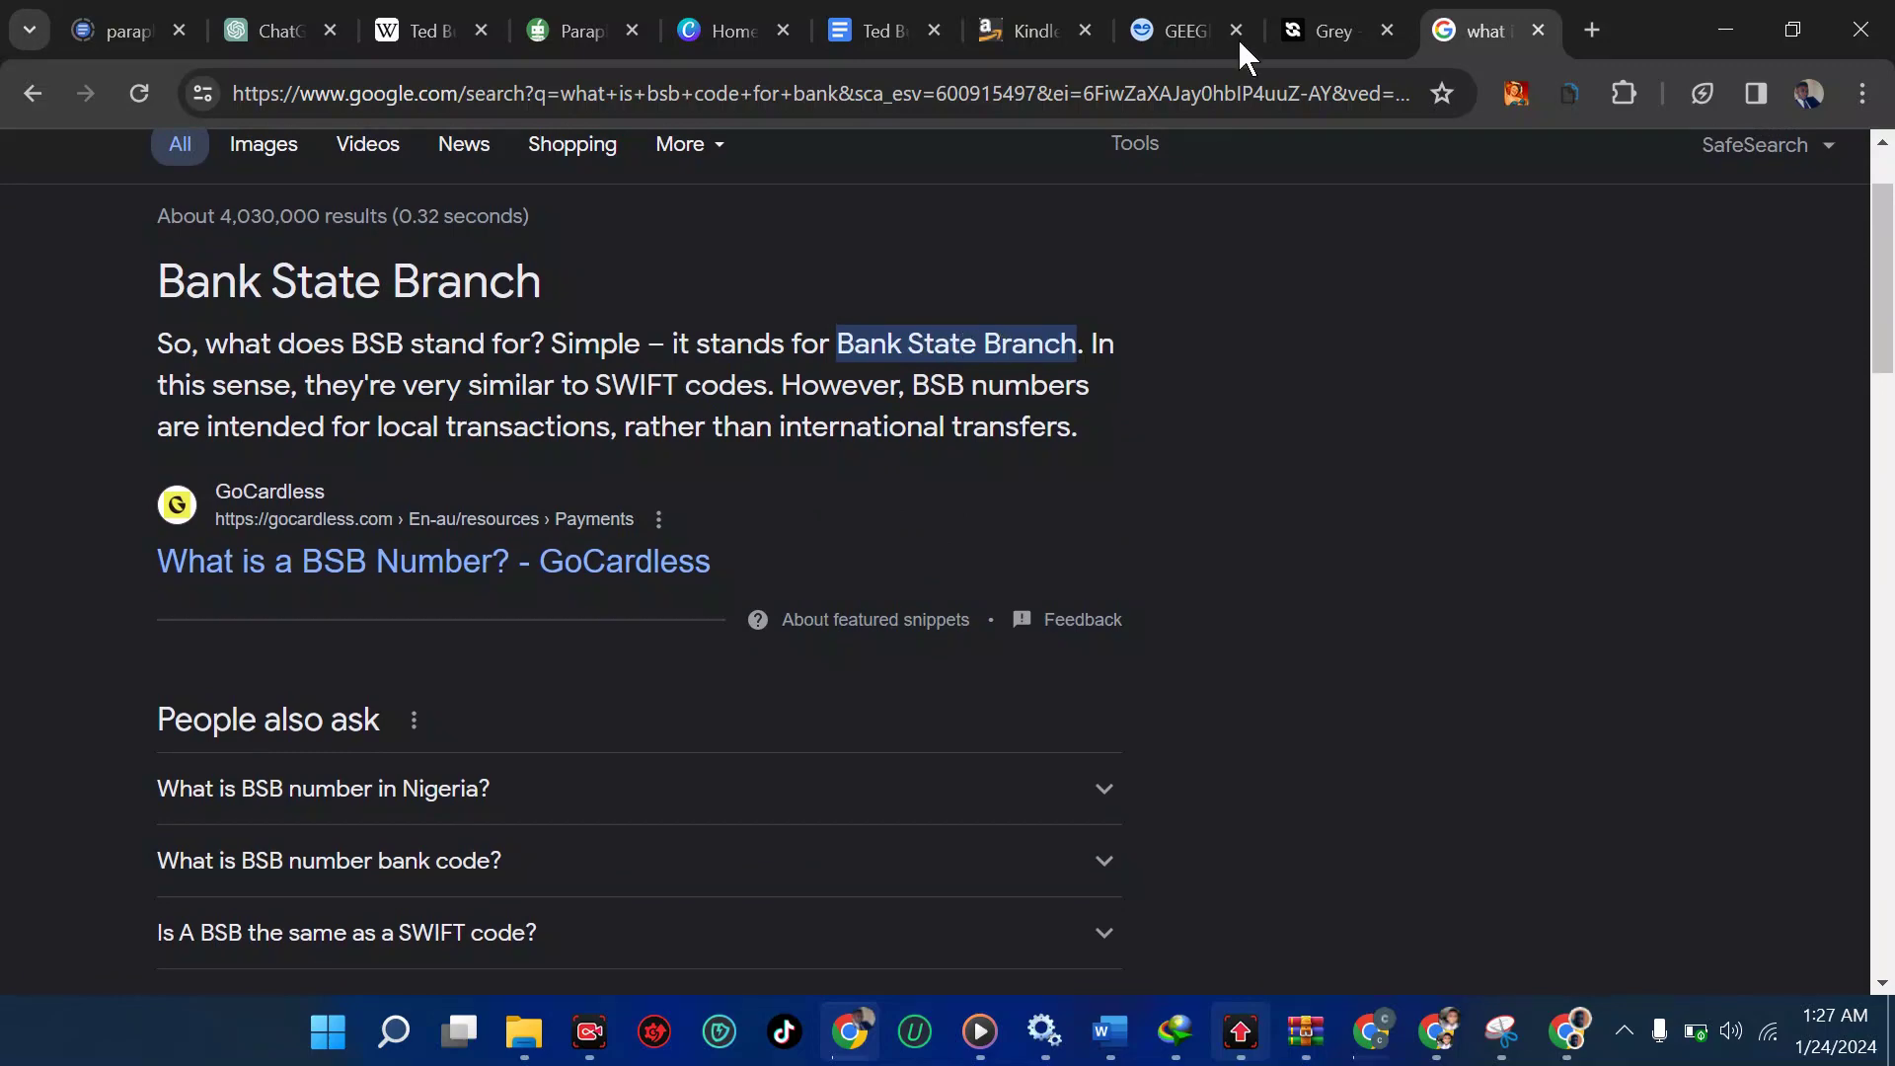
Step: Check KDP's Australian bank fields against Geegpay's Euro receiving account and Grey's GBP bank account details
left_click(1016, 29)
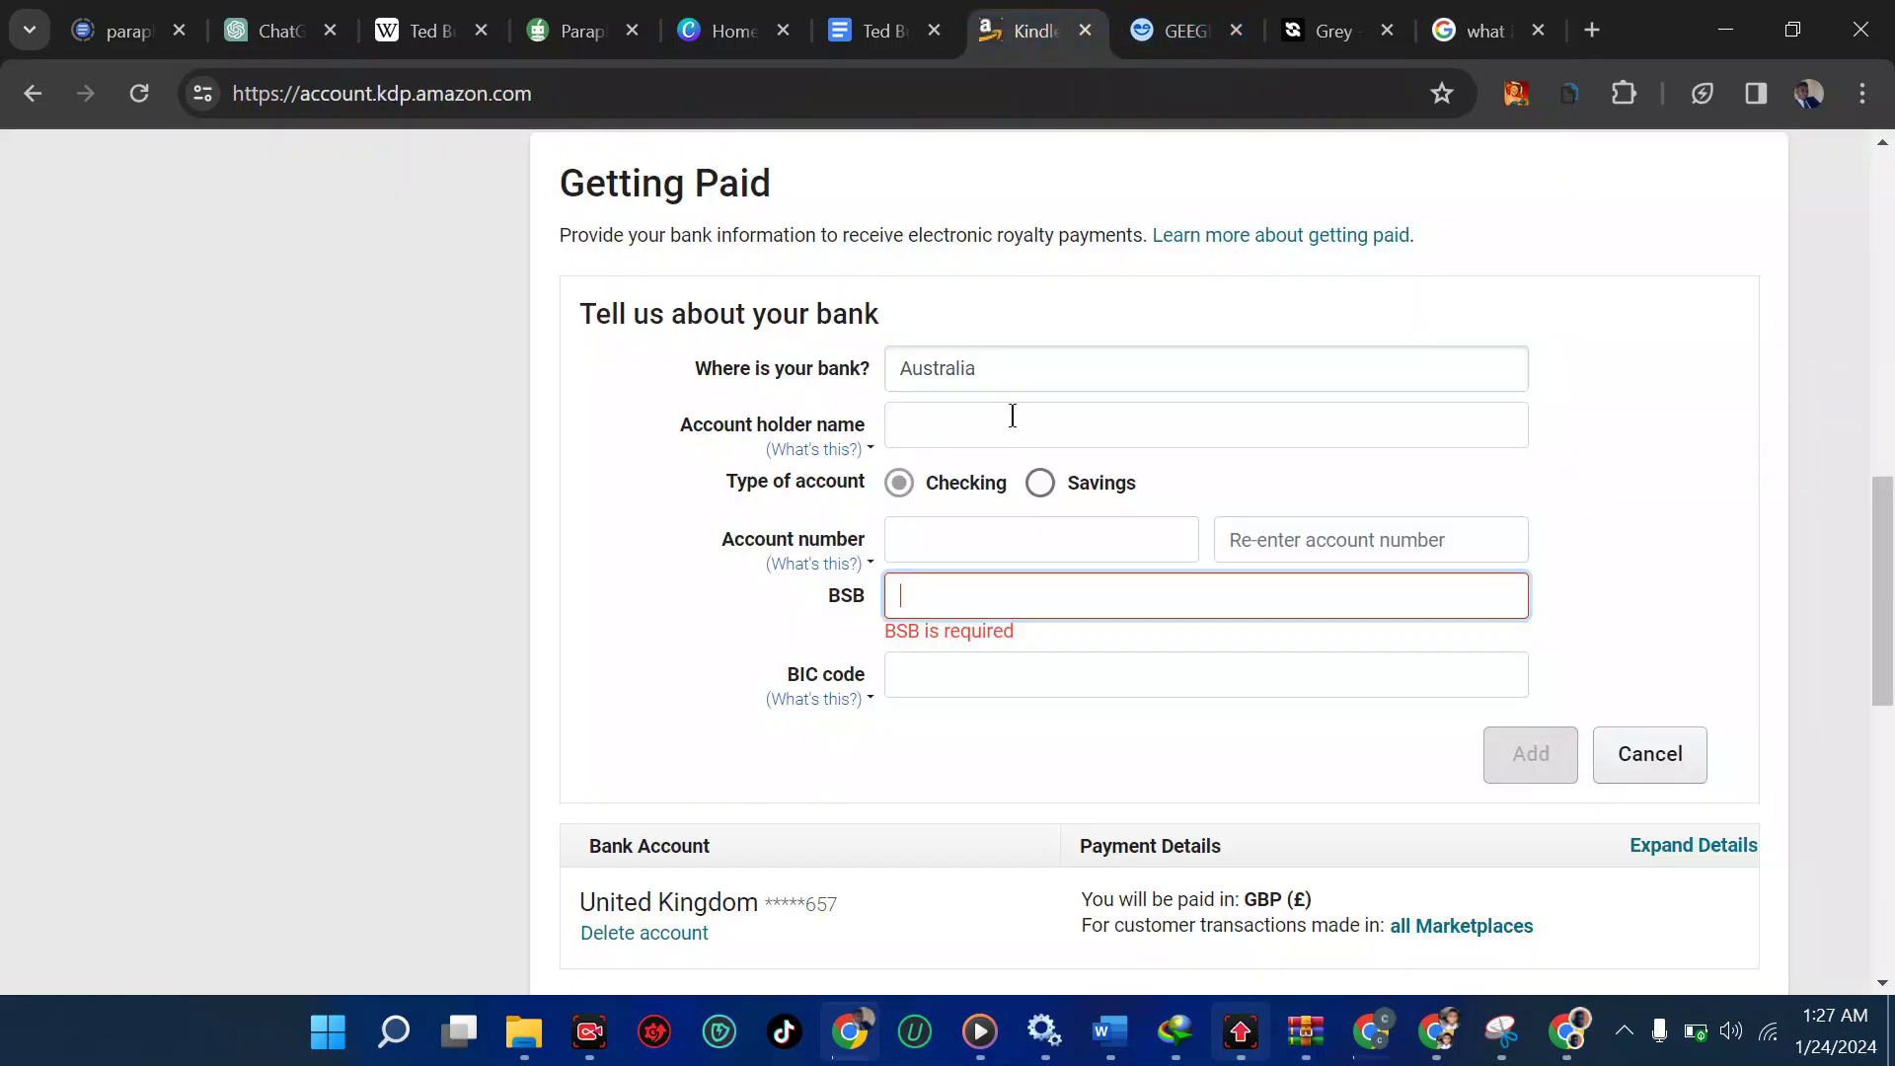
left_click(1155, 30)
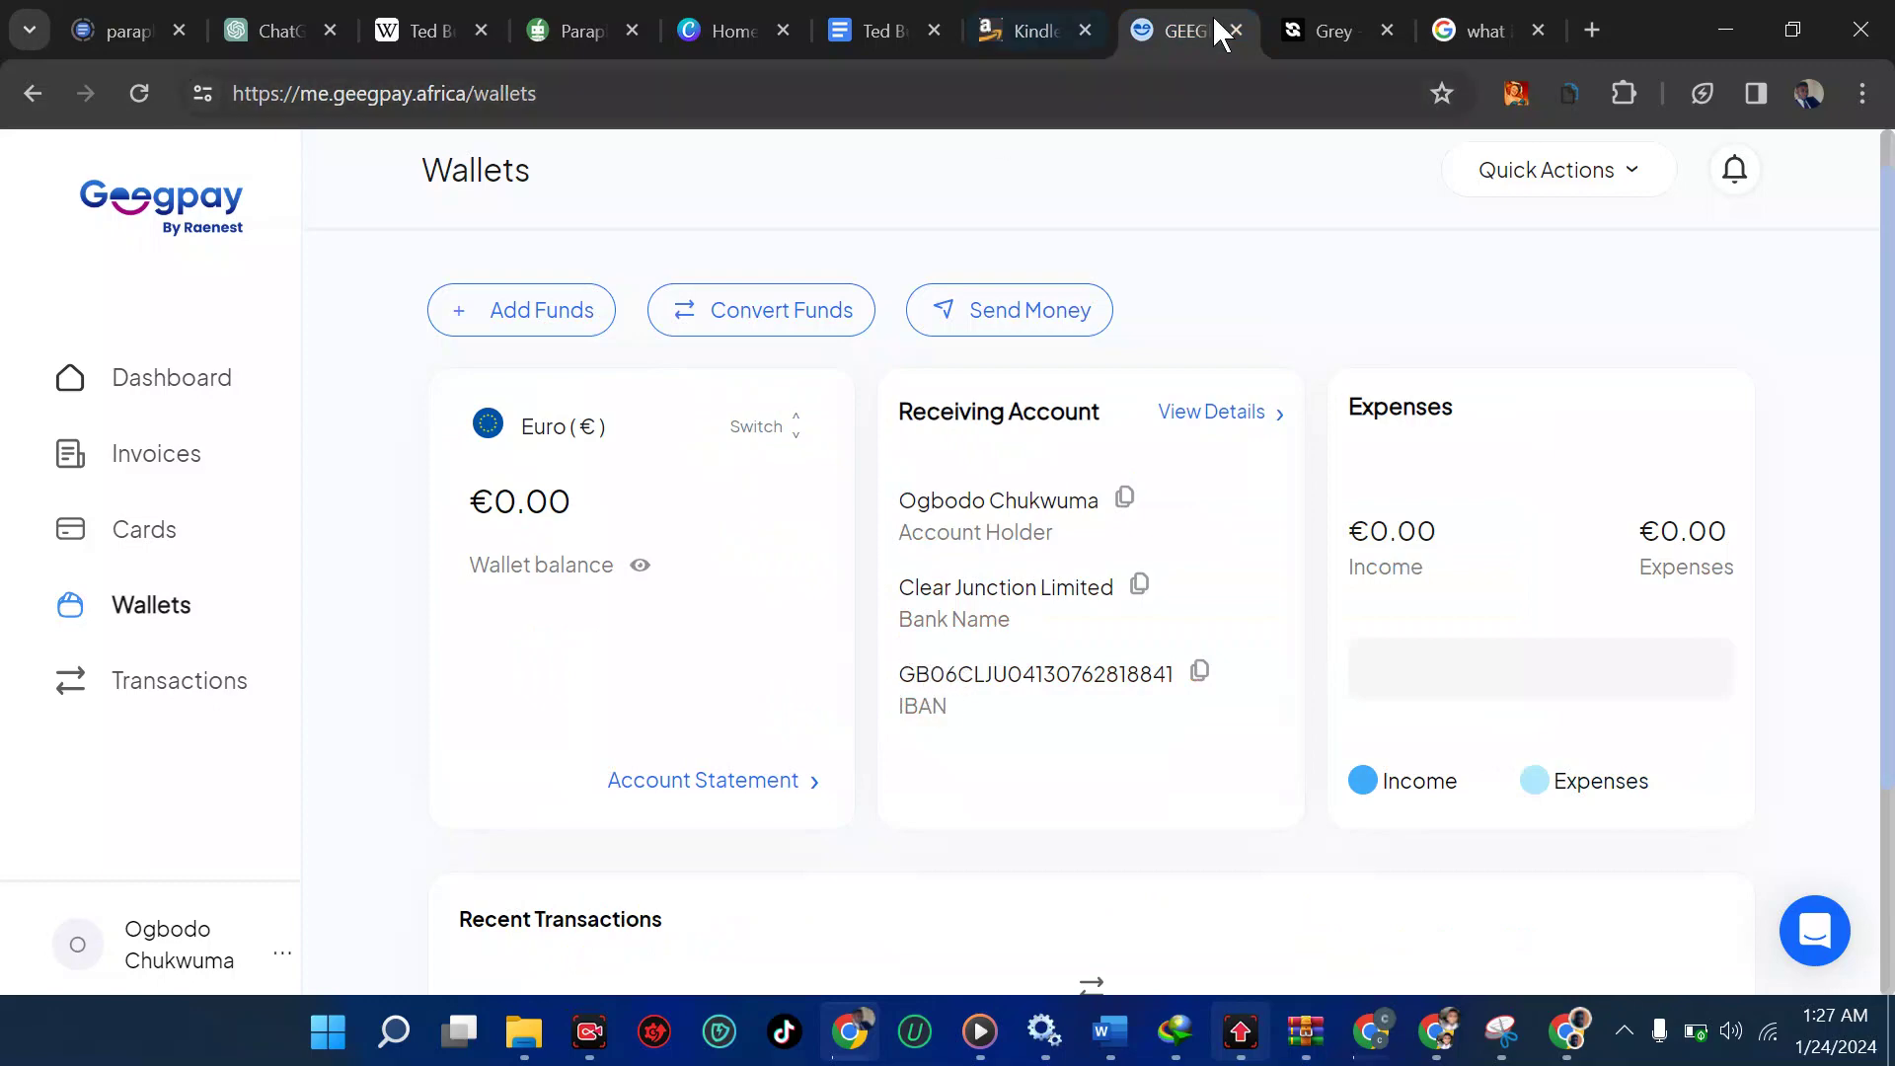
left_click(1299, 14)
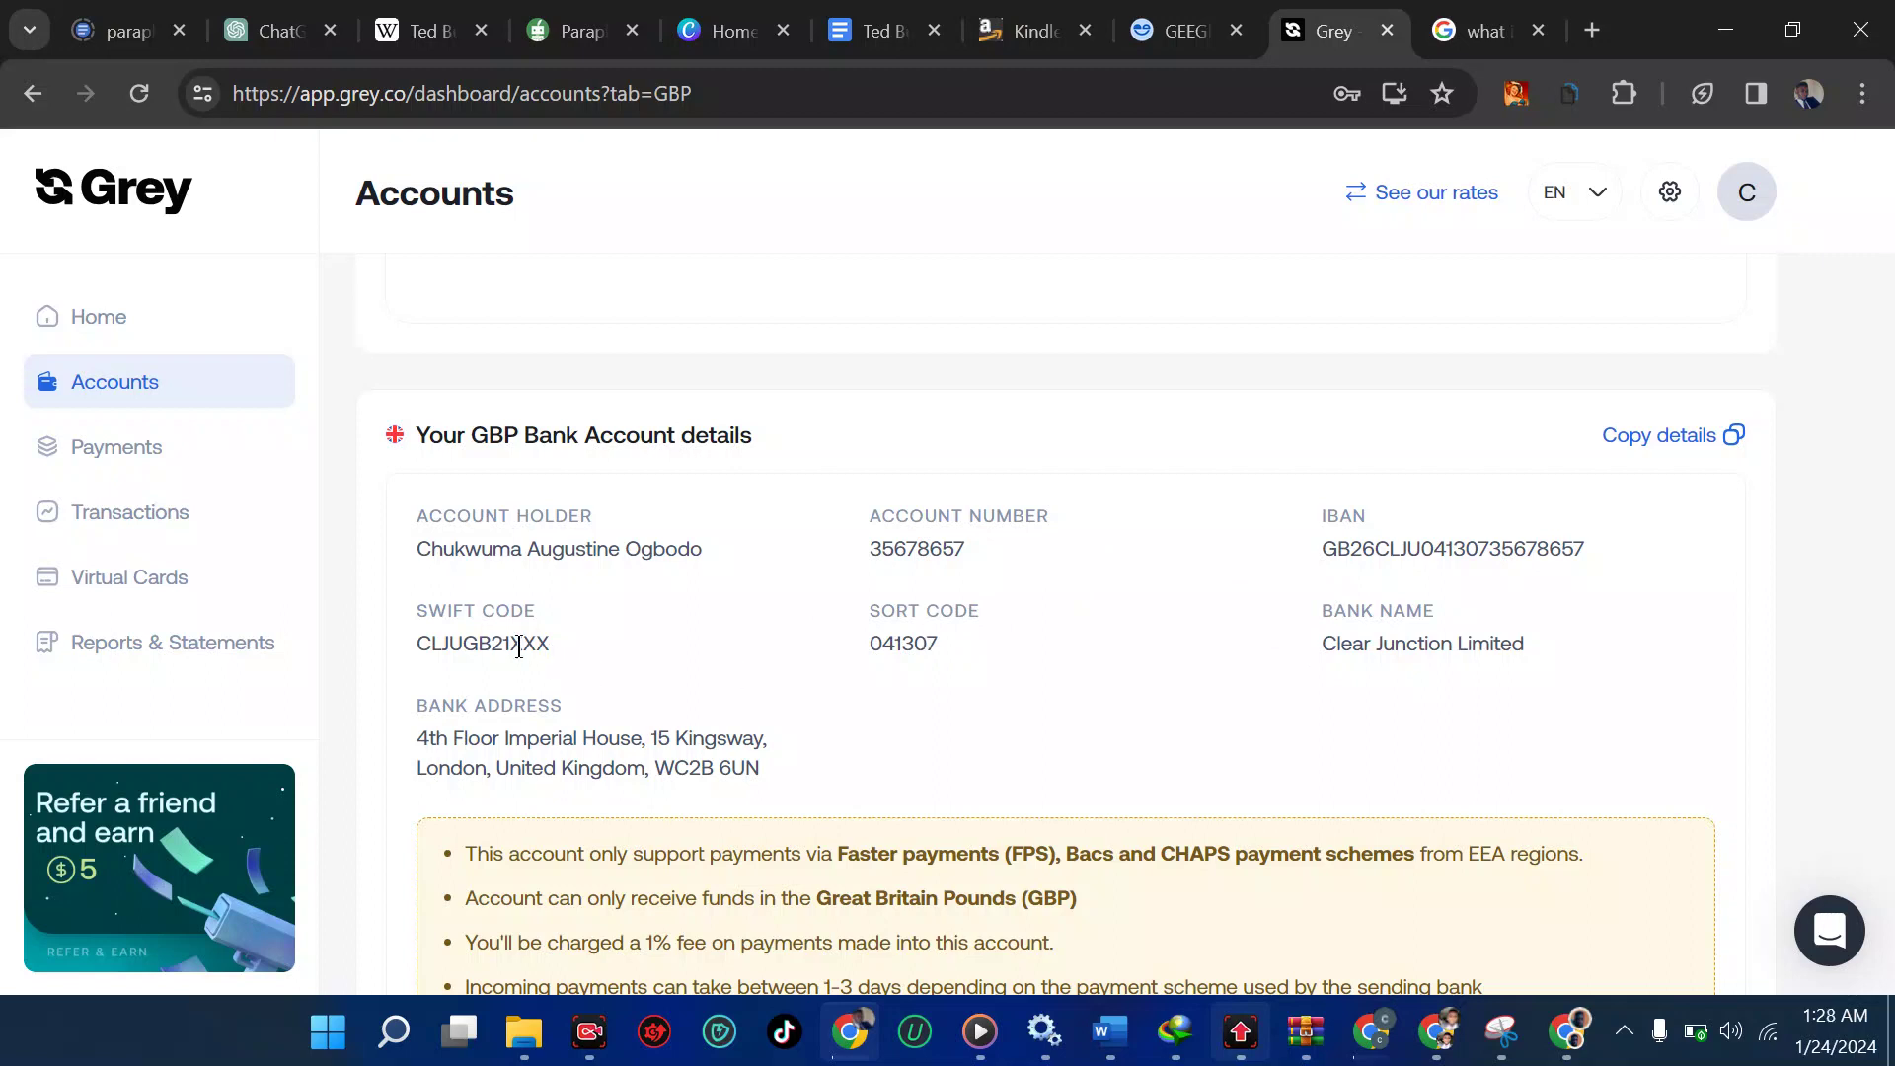
Step: Clear Australia as the bank's location in KDP and cancel adding the bank account
left_click(1027, 29)
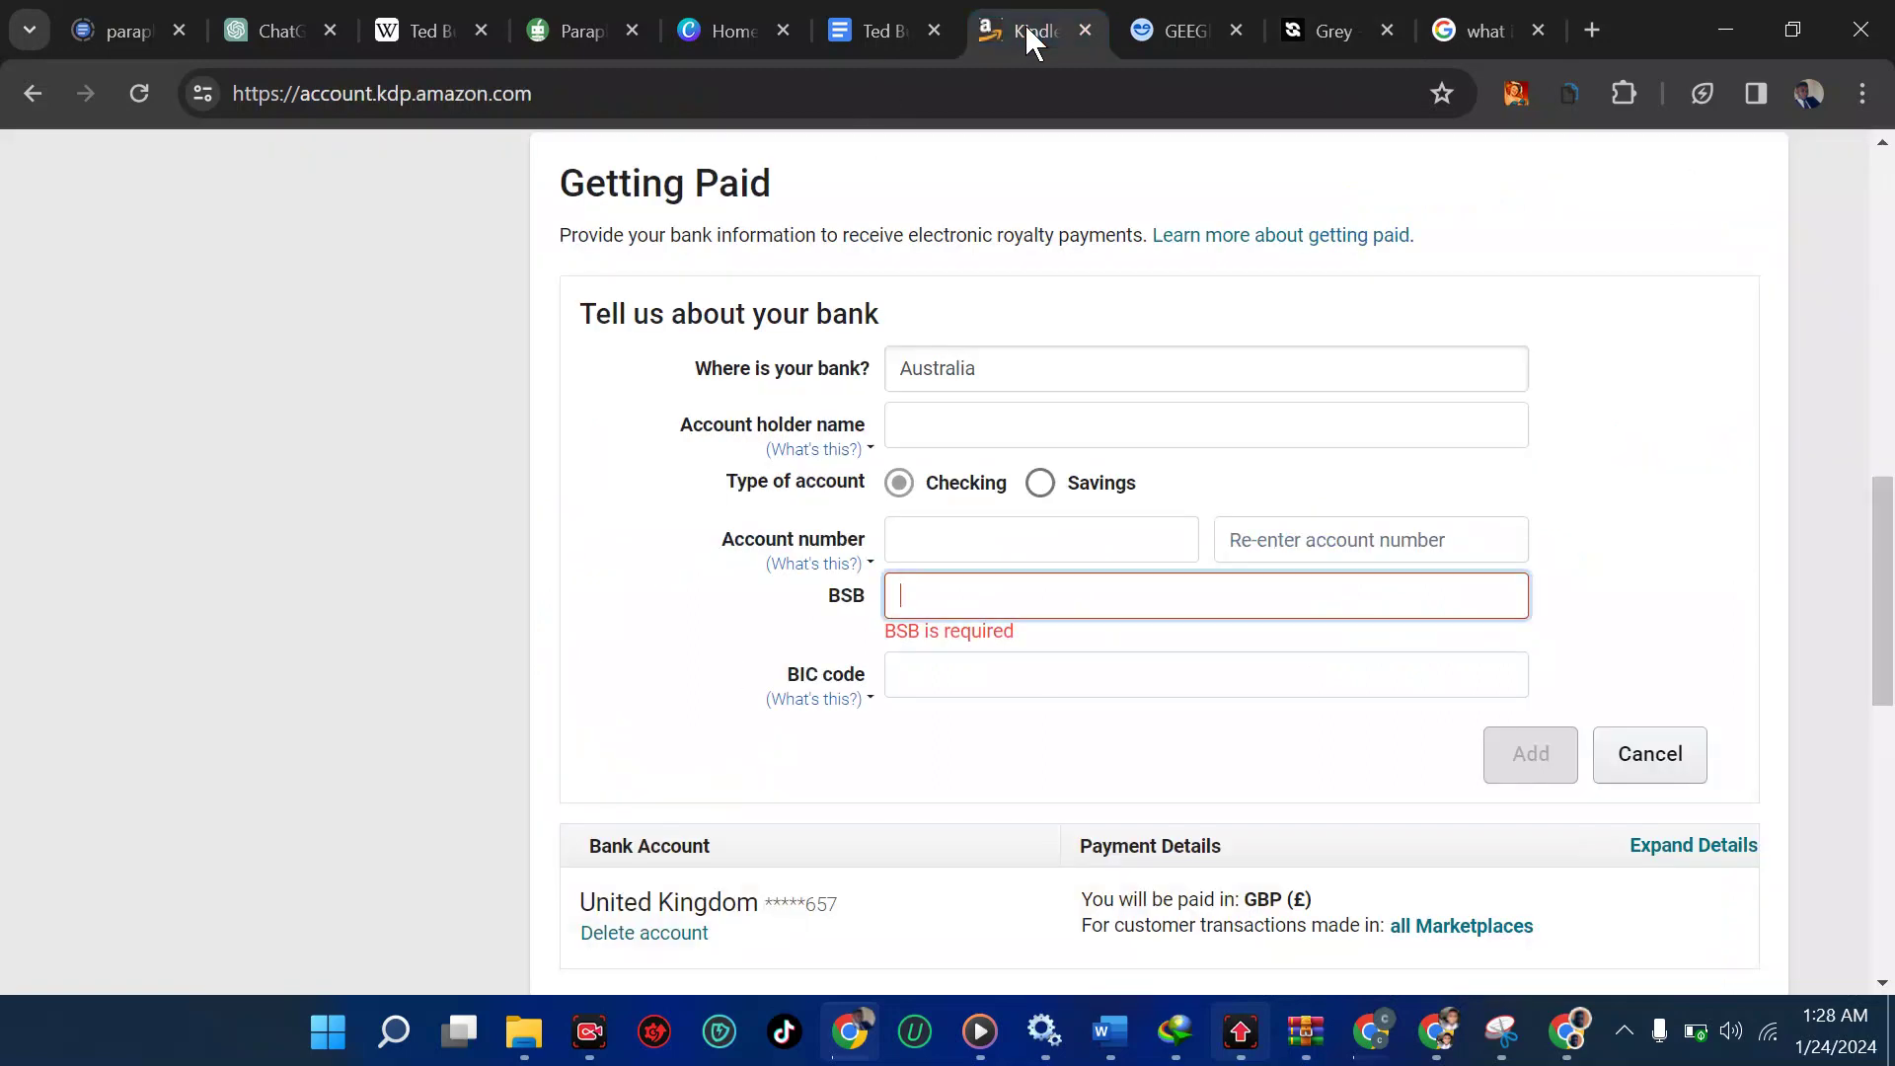
left_click(1019, 370)
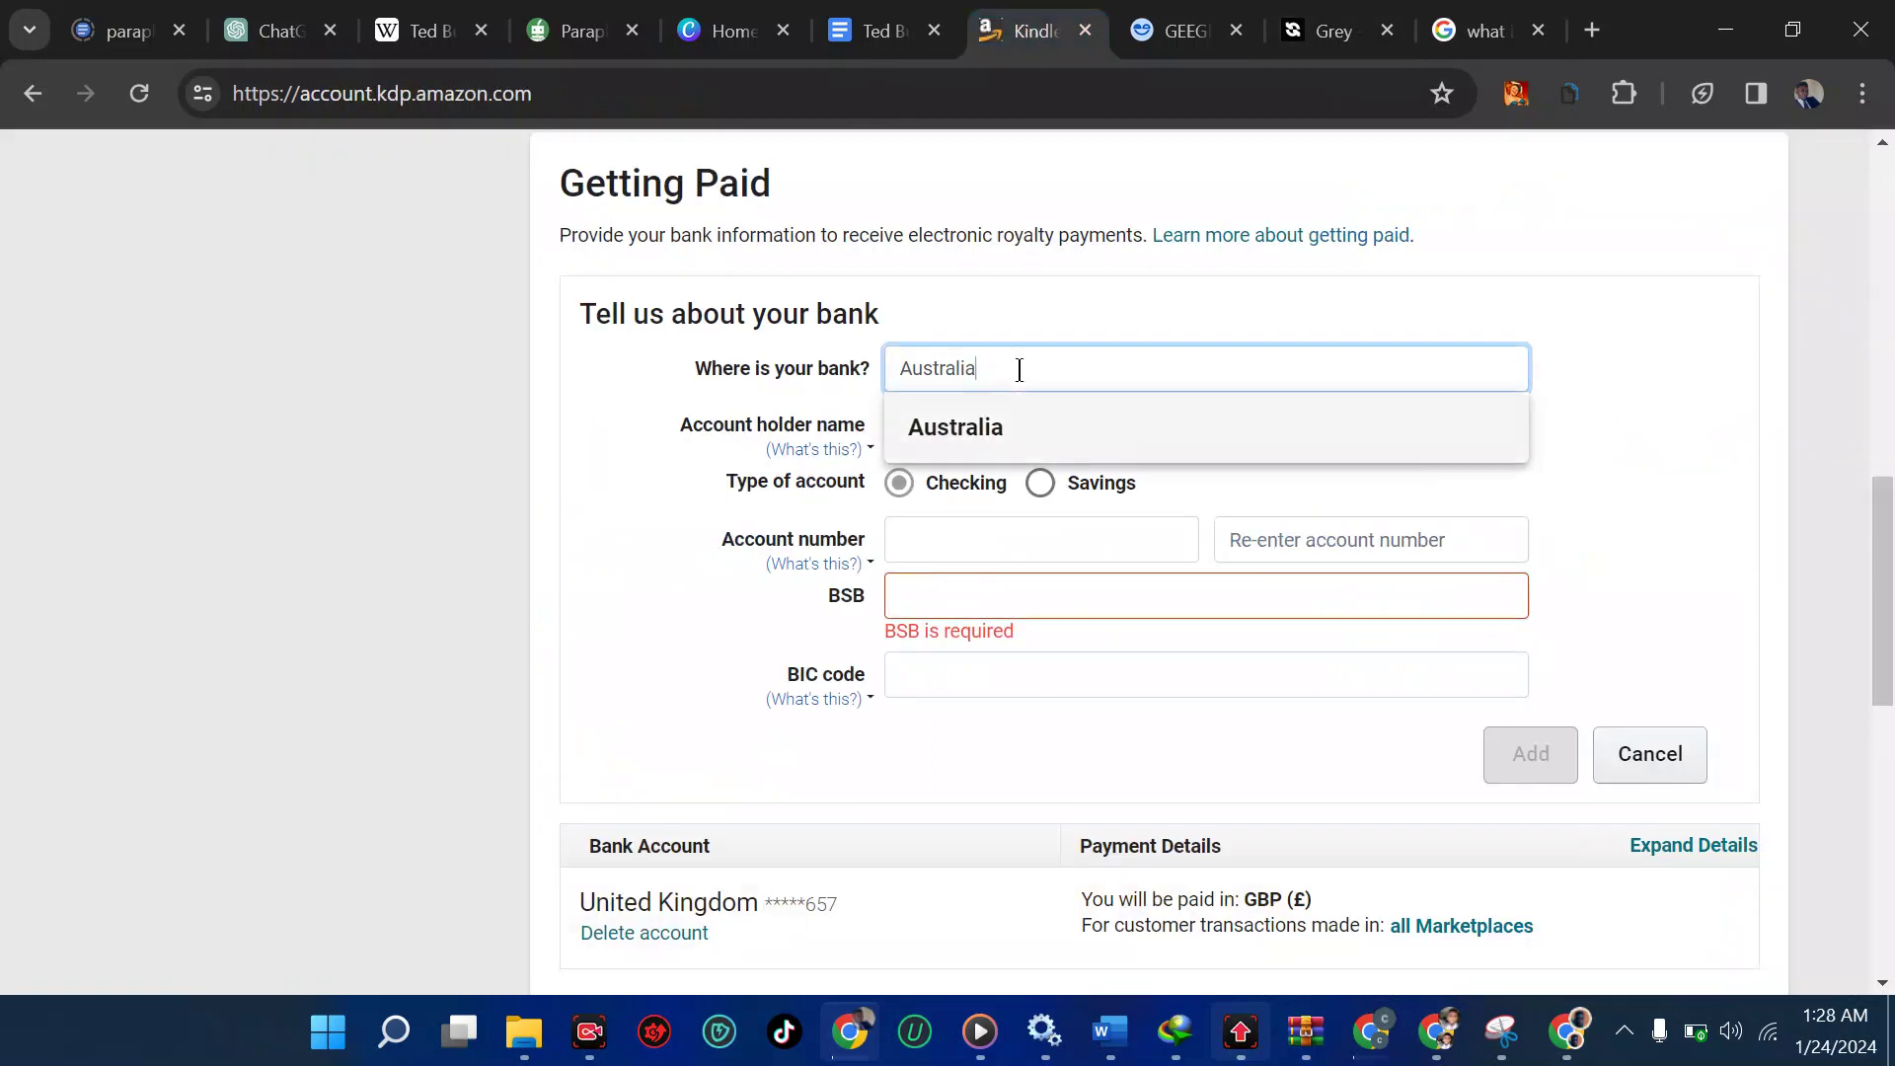
key("BackSpace")
key("BackSpace")
key("BackSpace")
key("BackSpace")
key("BackSpace")
key("BackSpace")
key("BackSpace")
key("BackSpace")
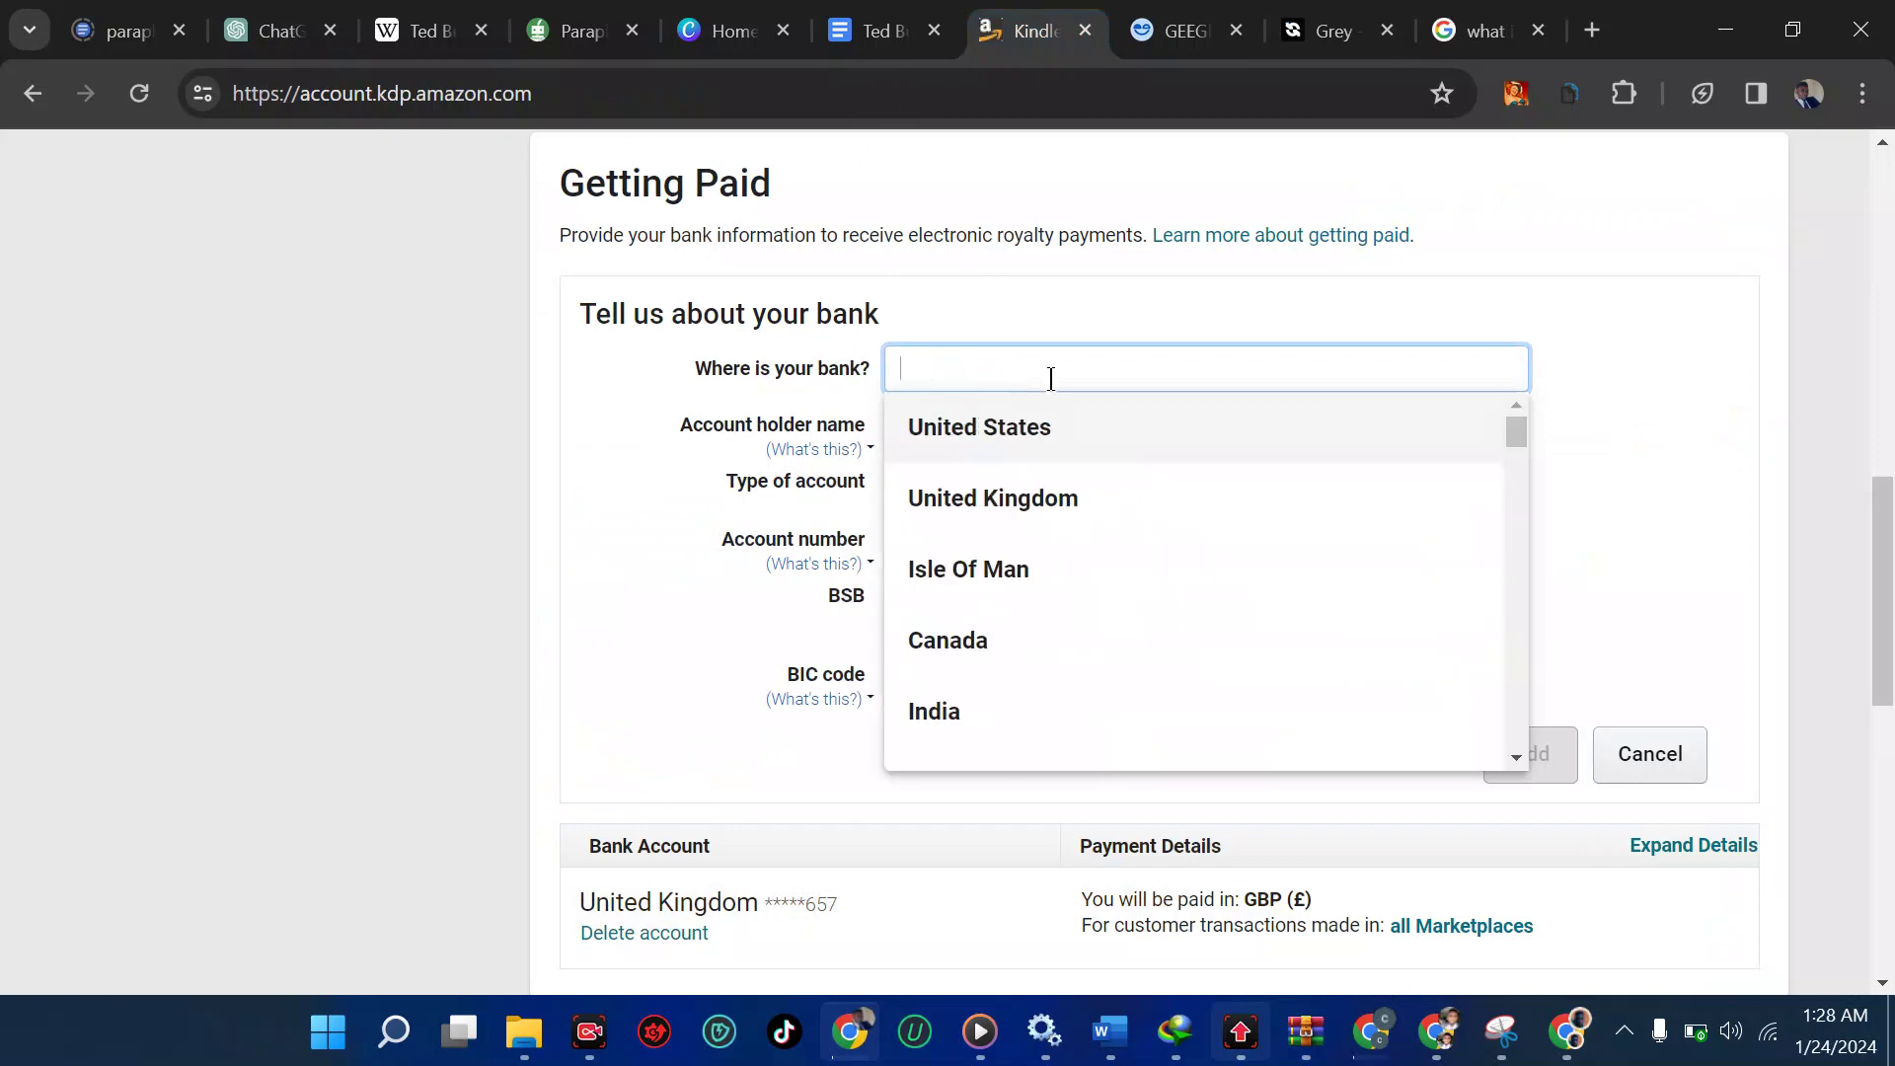
left_click(1634, 755)
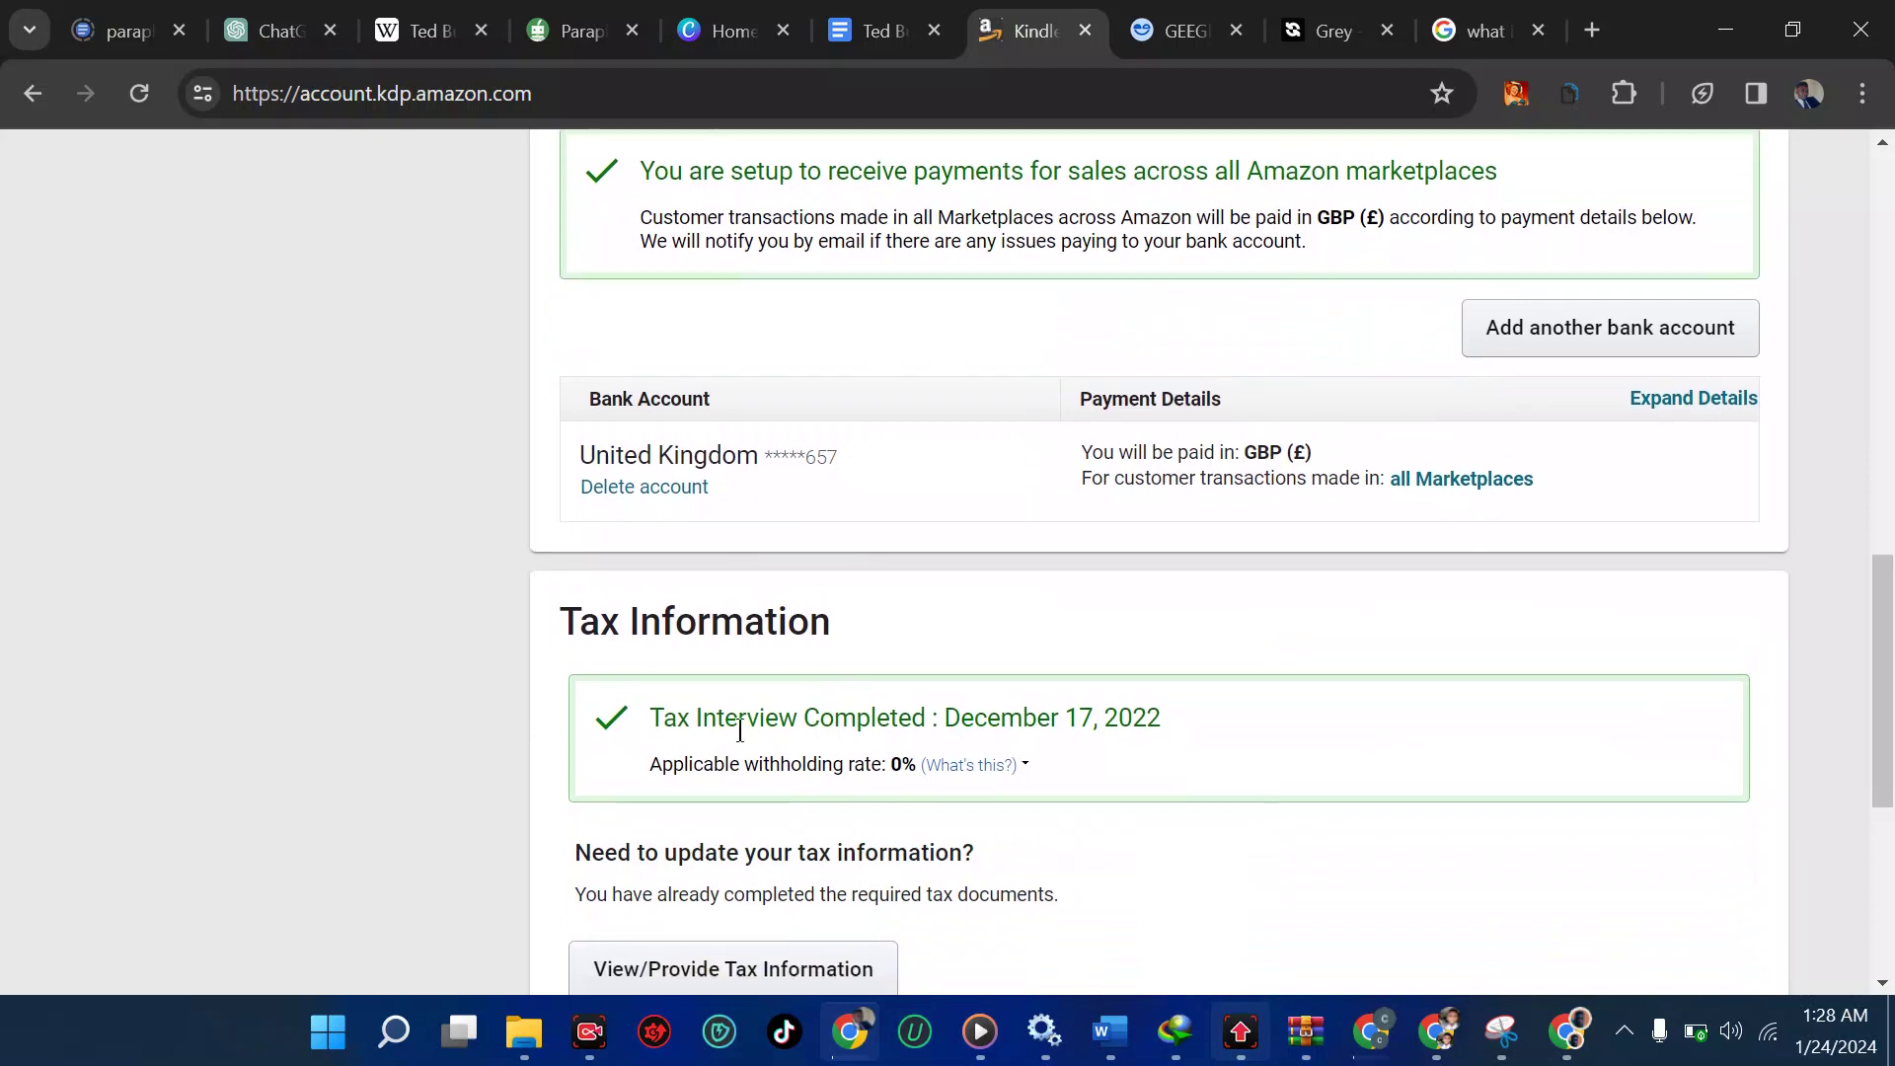
scroll(706, 760, "up", 9)
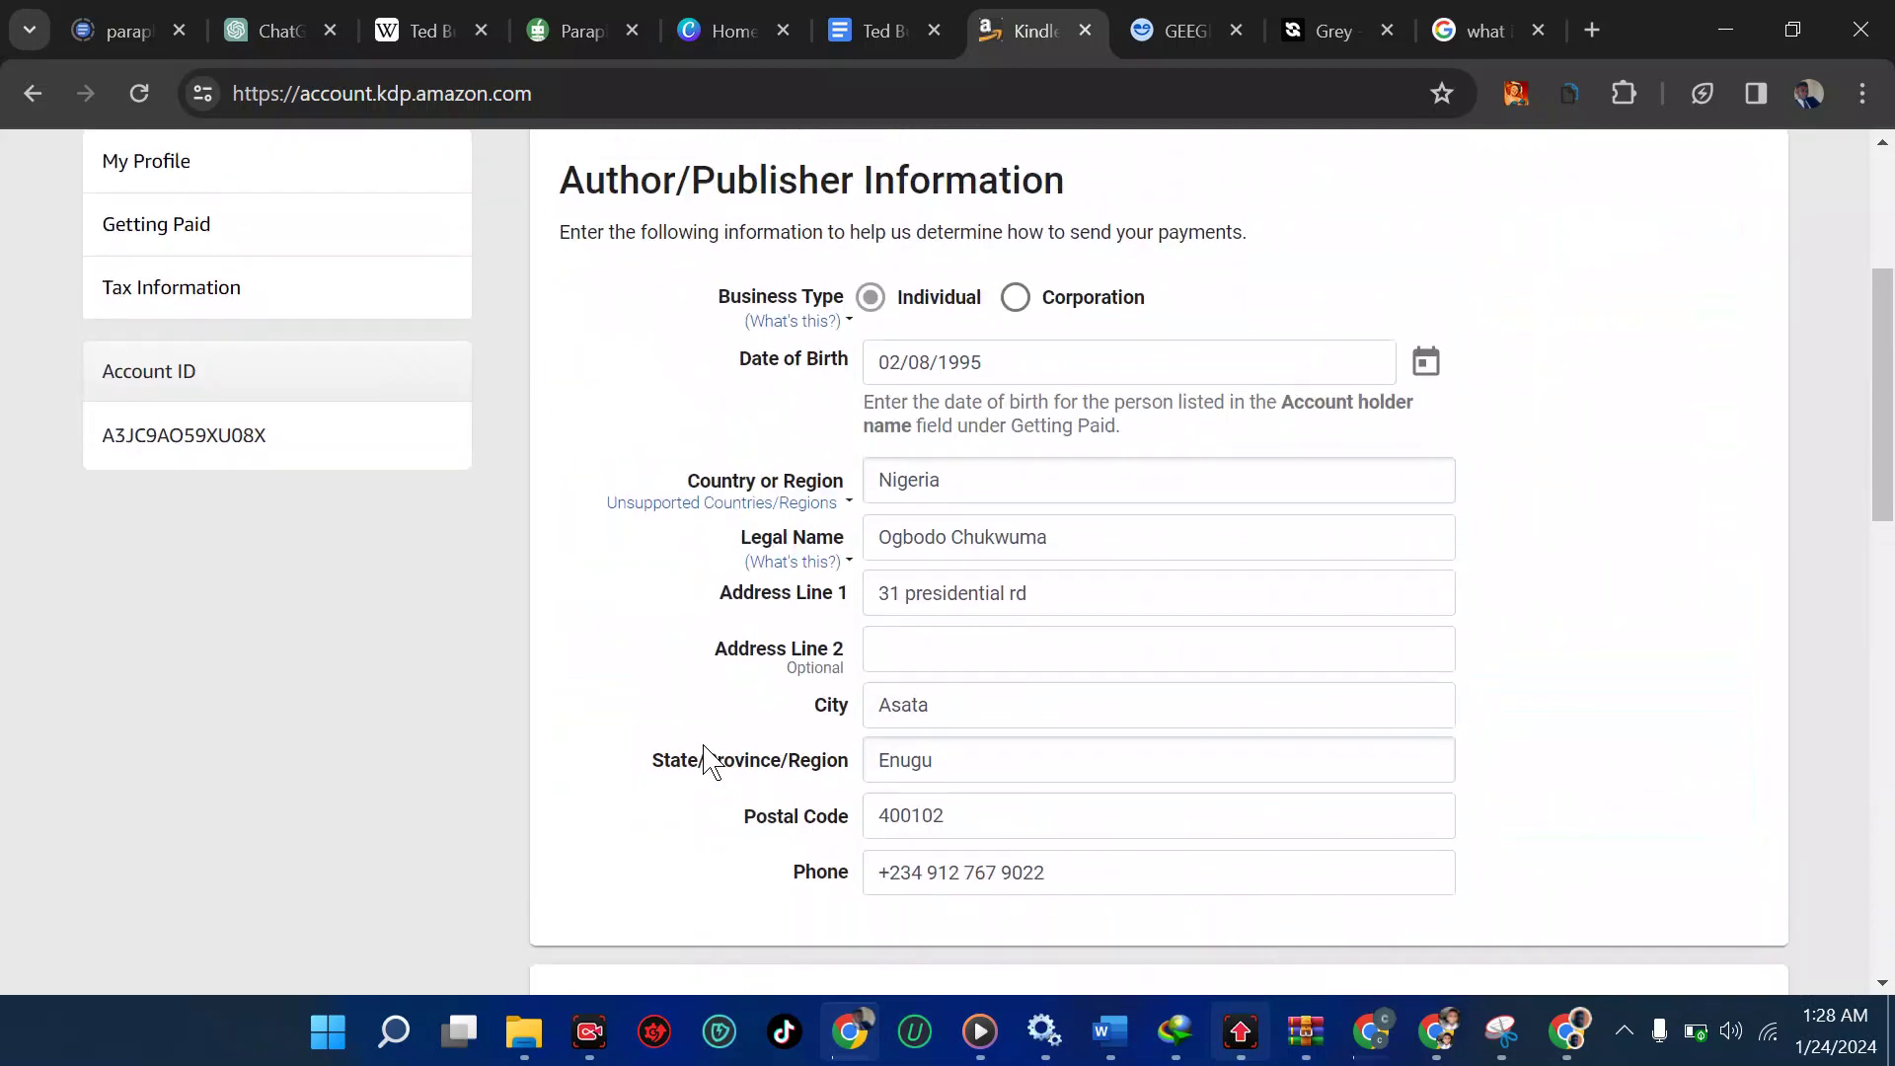
scroll(706, 761, "down", 10)
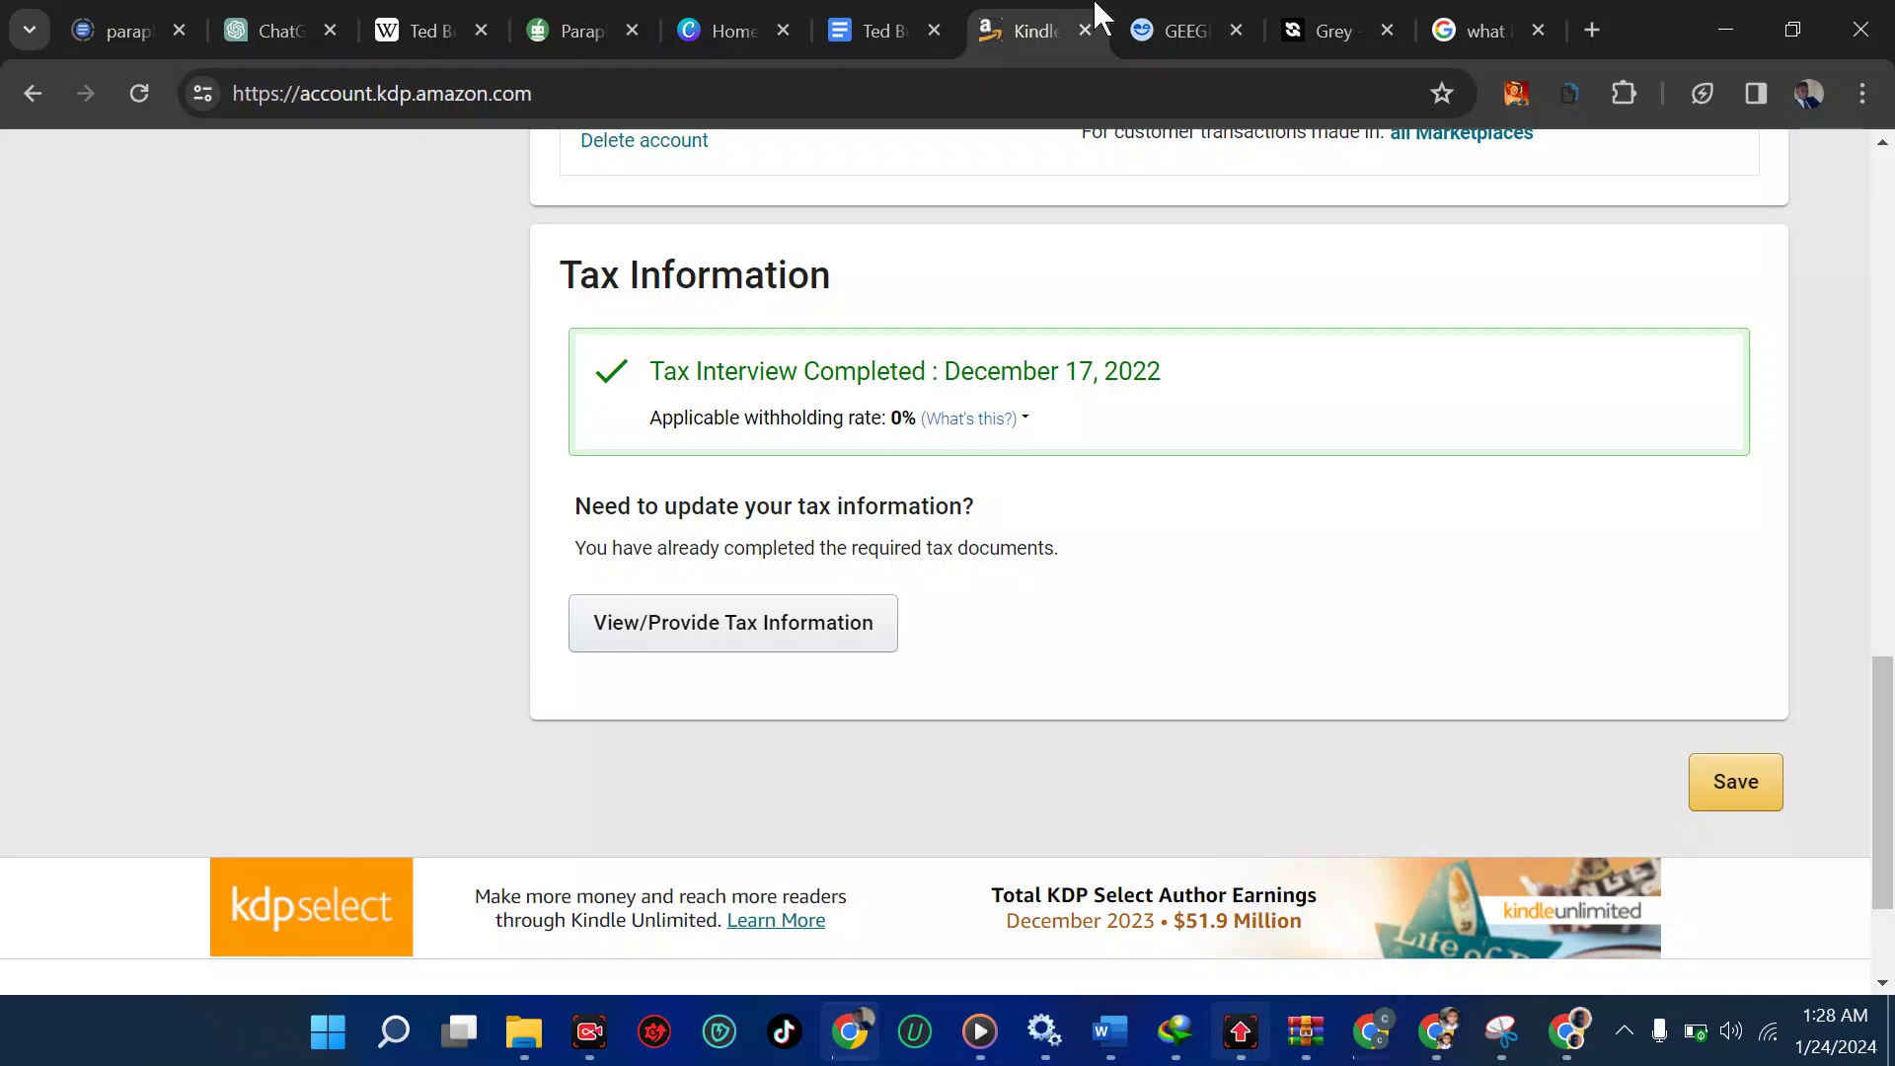
Step: Review Geegpay's Euro receiving account alongside Grey's GBP bank account details
left_click(1142, 29)
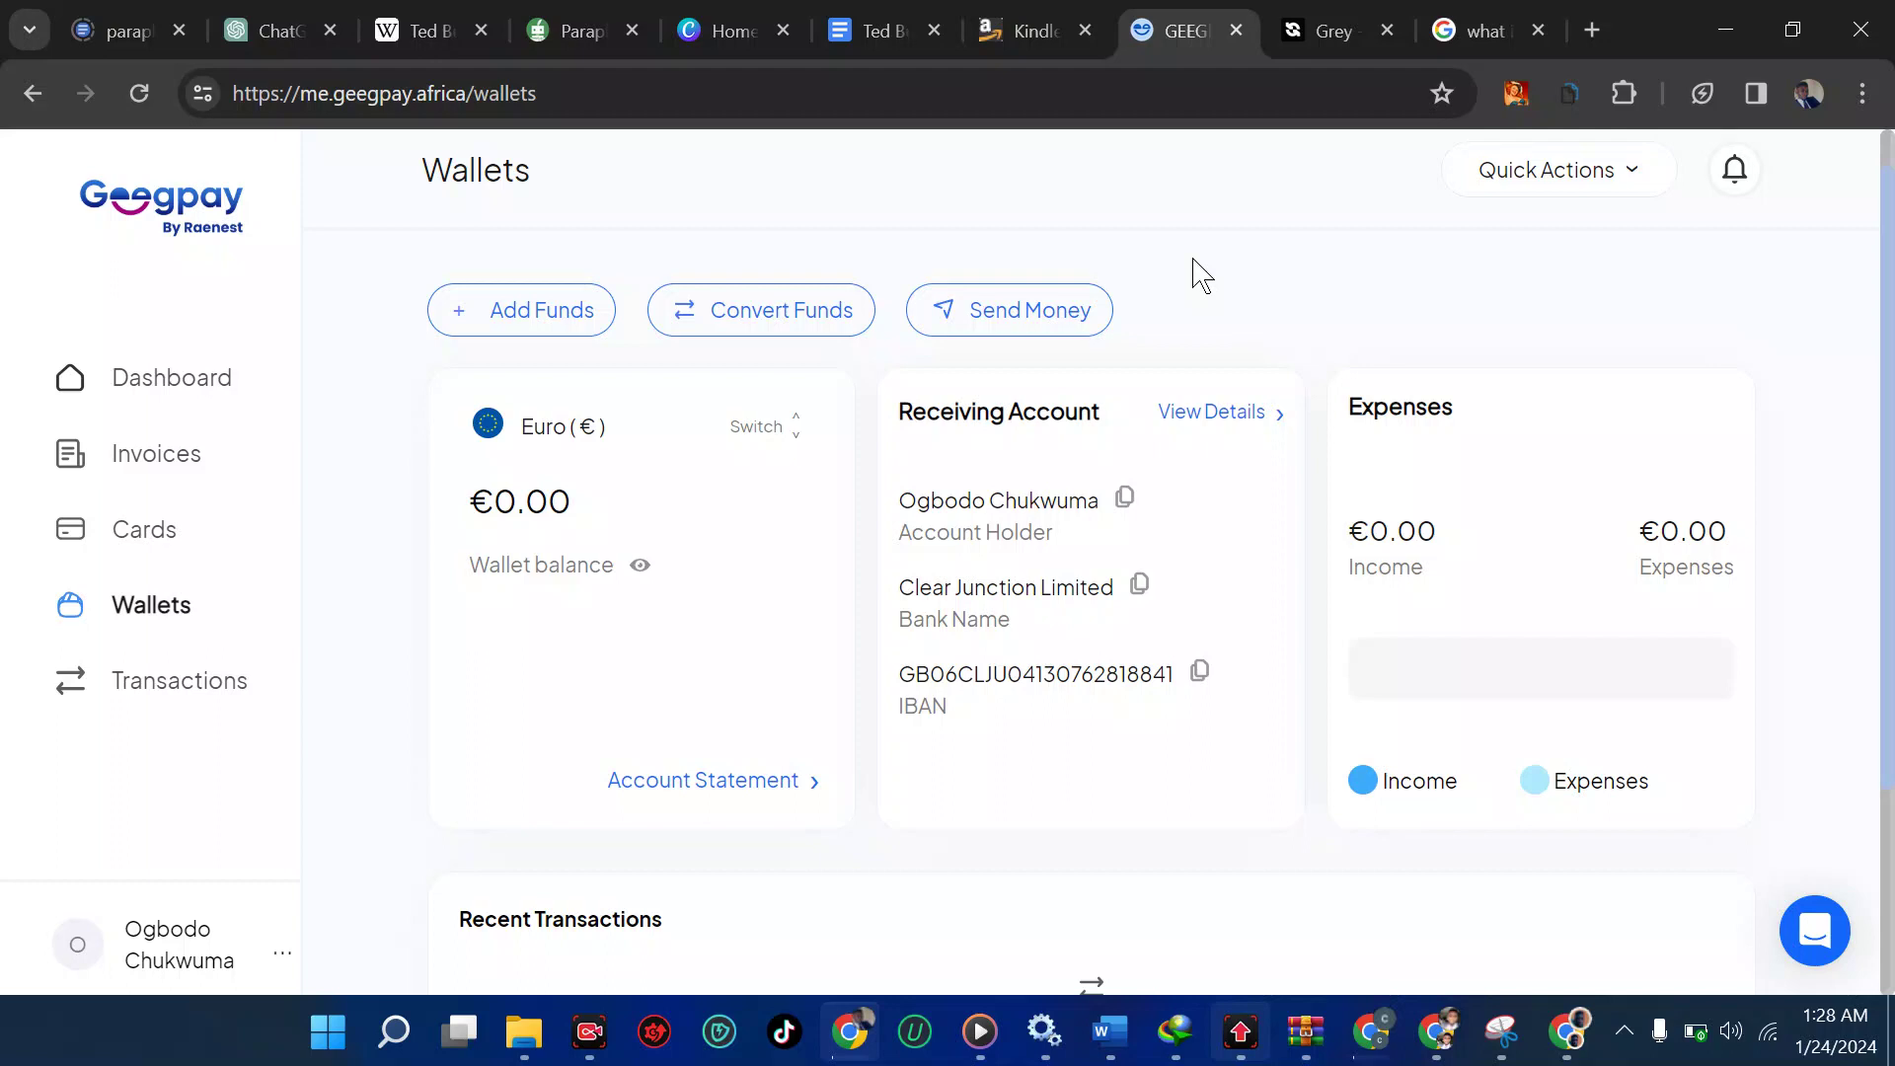
scroll(815, 337, "up", 1)
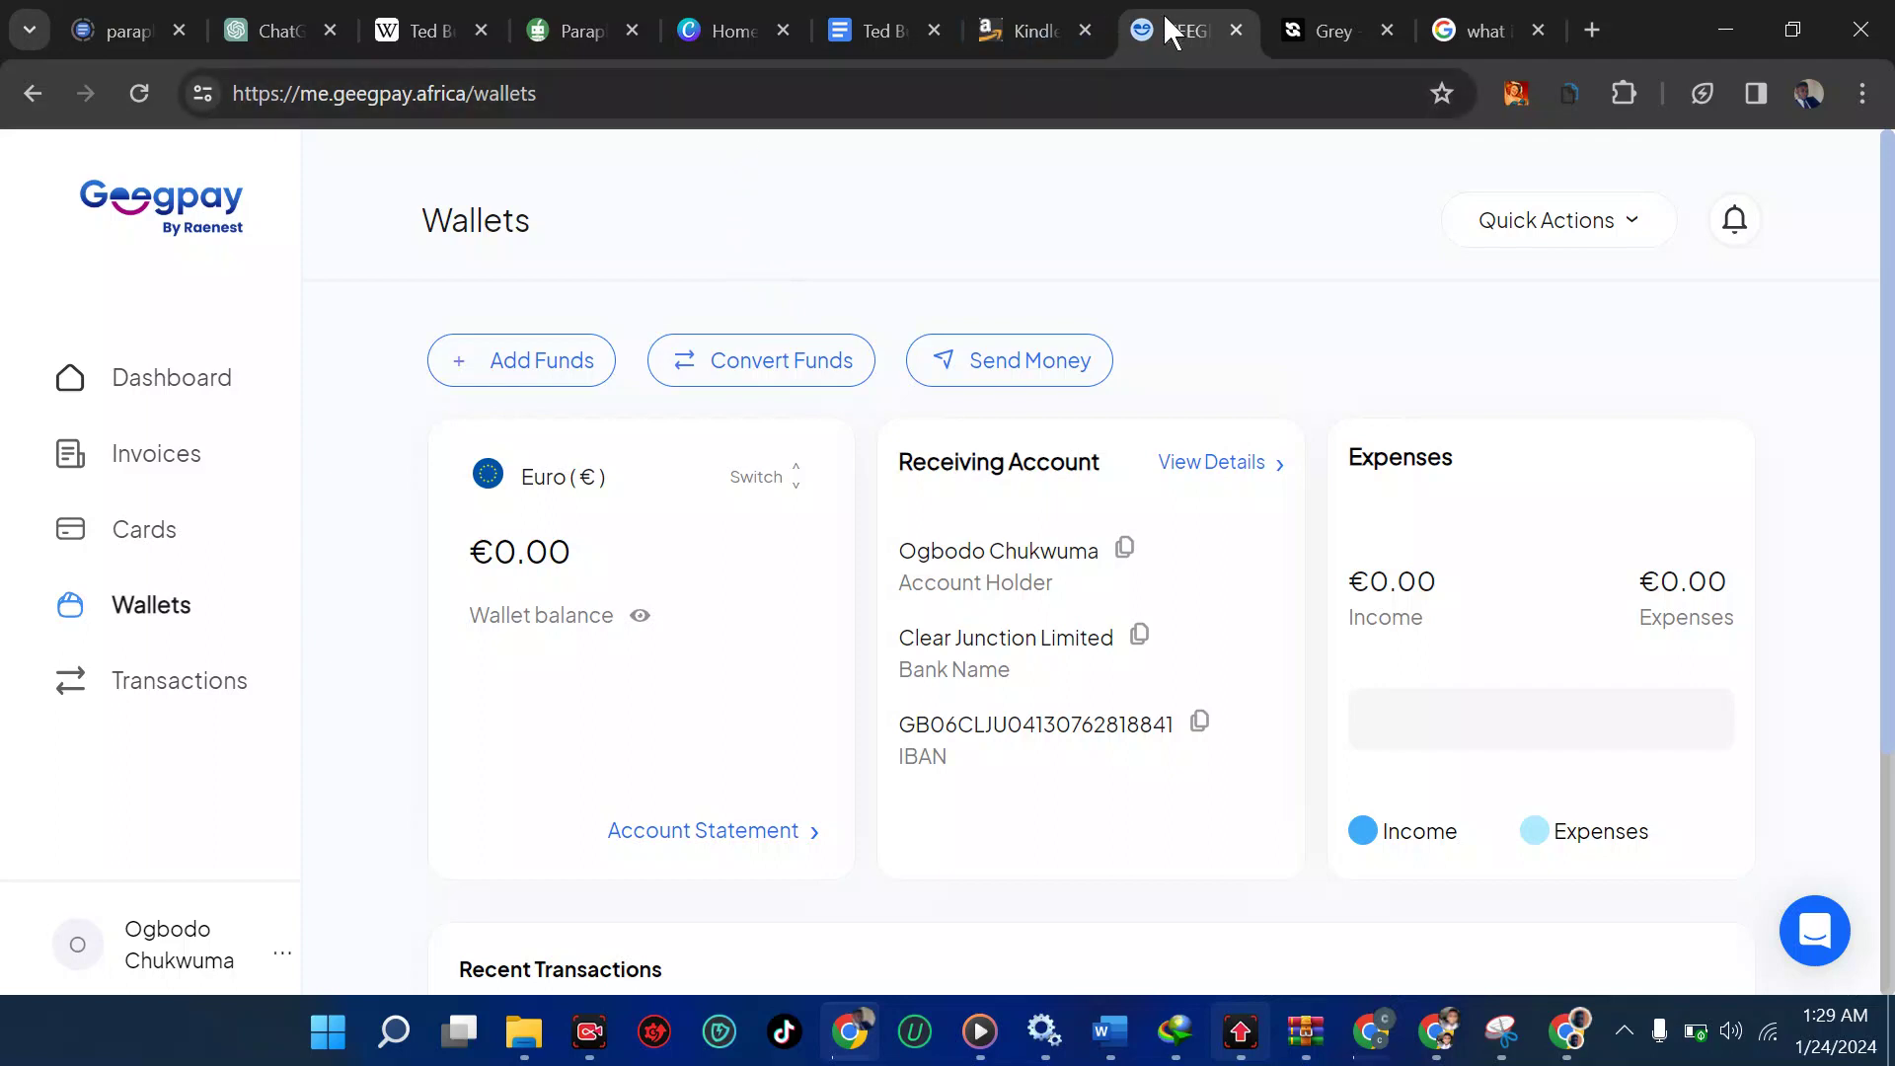
left_click(1309, 30)
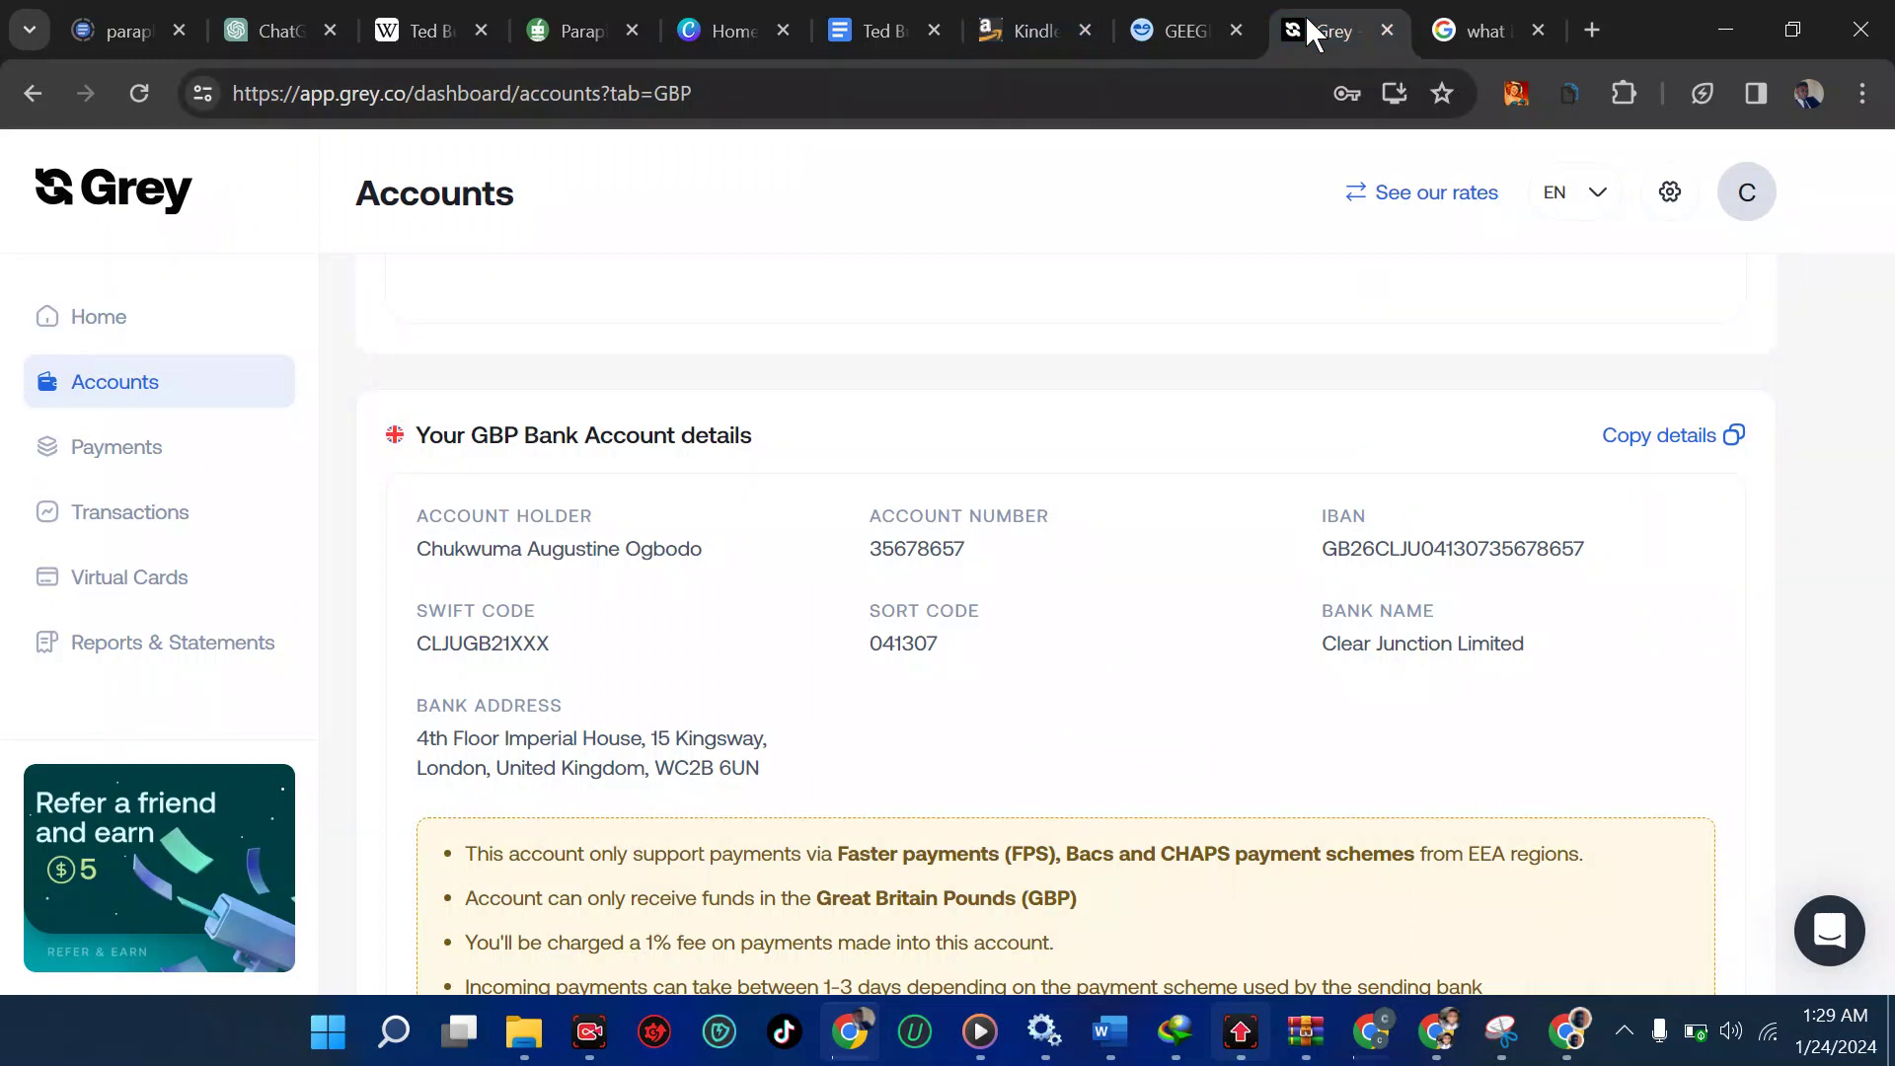
left_click(1175, 14)
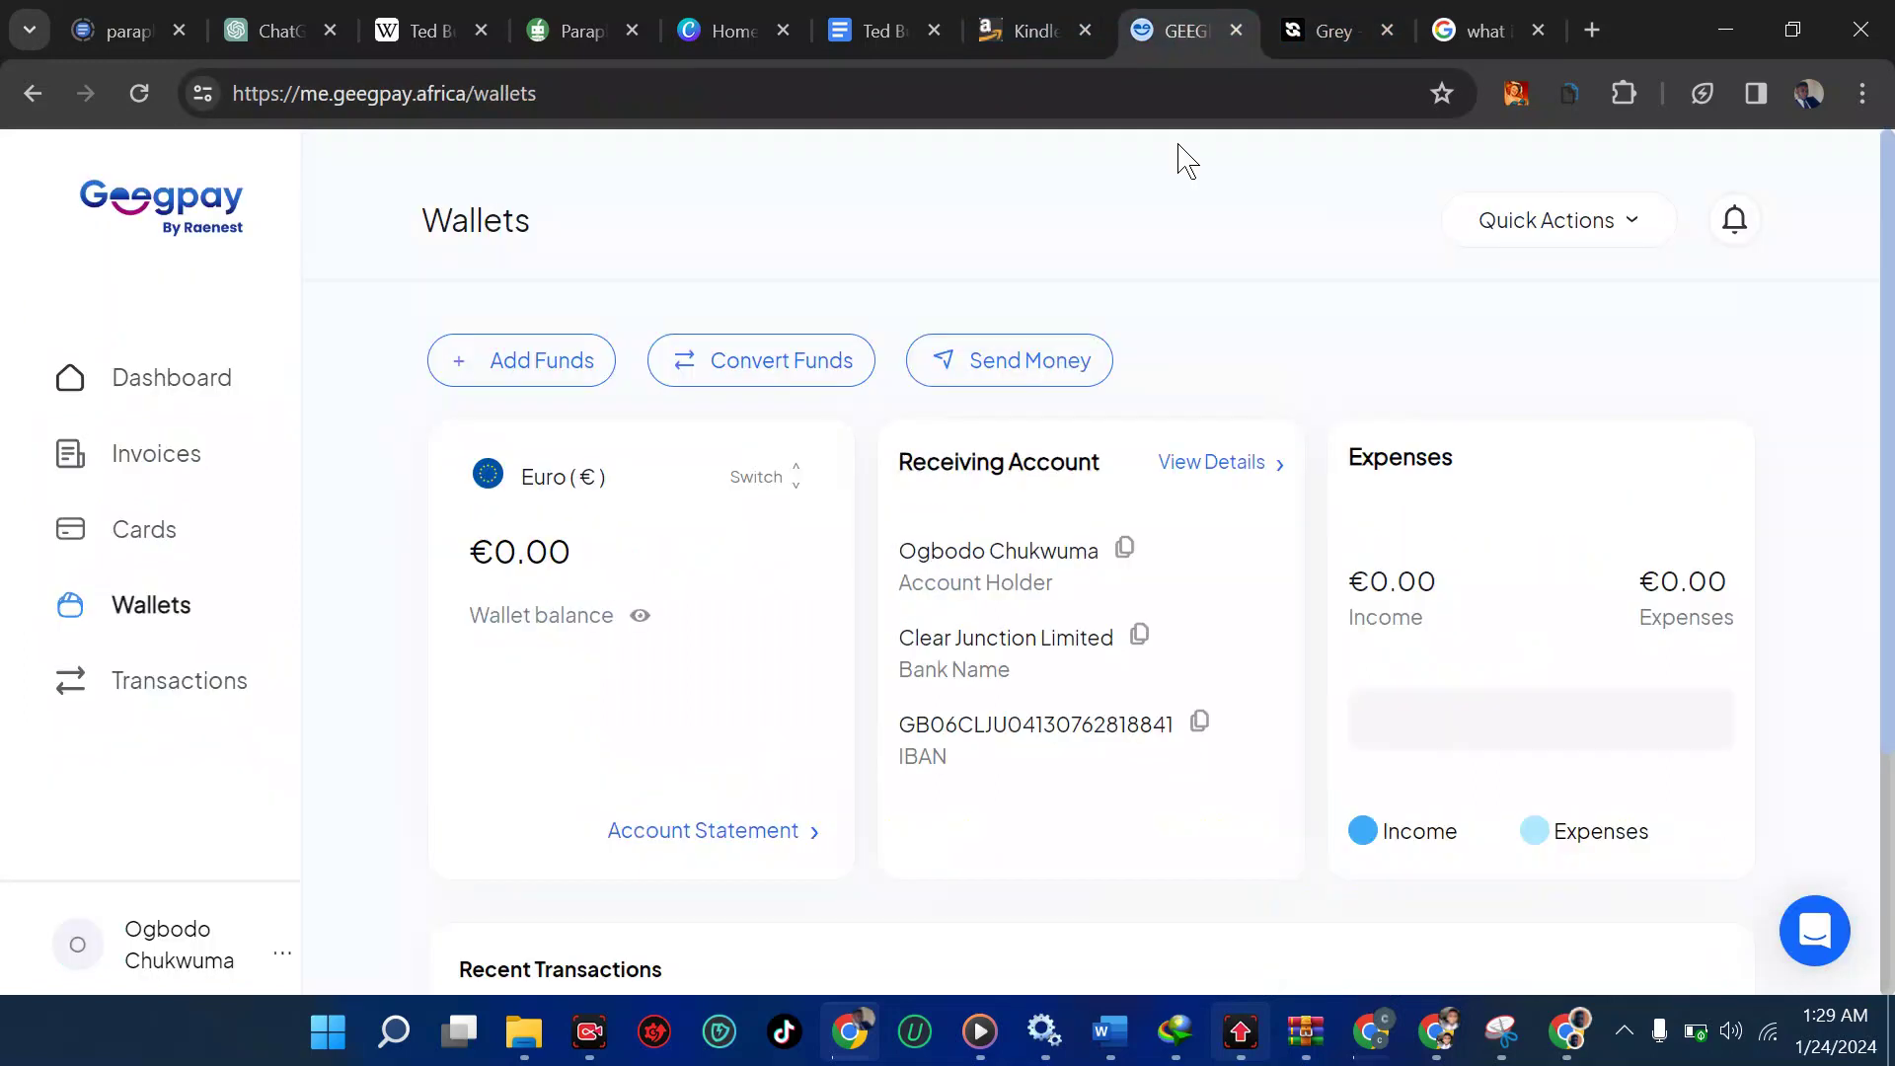
Step: Search Google for "payday" as another service for receiving money globally
left_click(1464, 22)
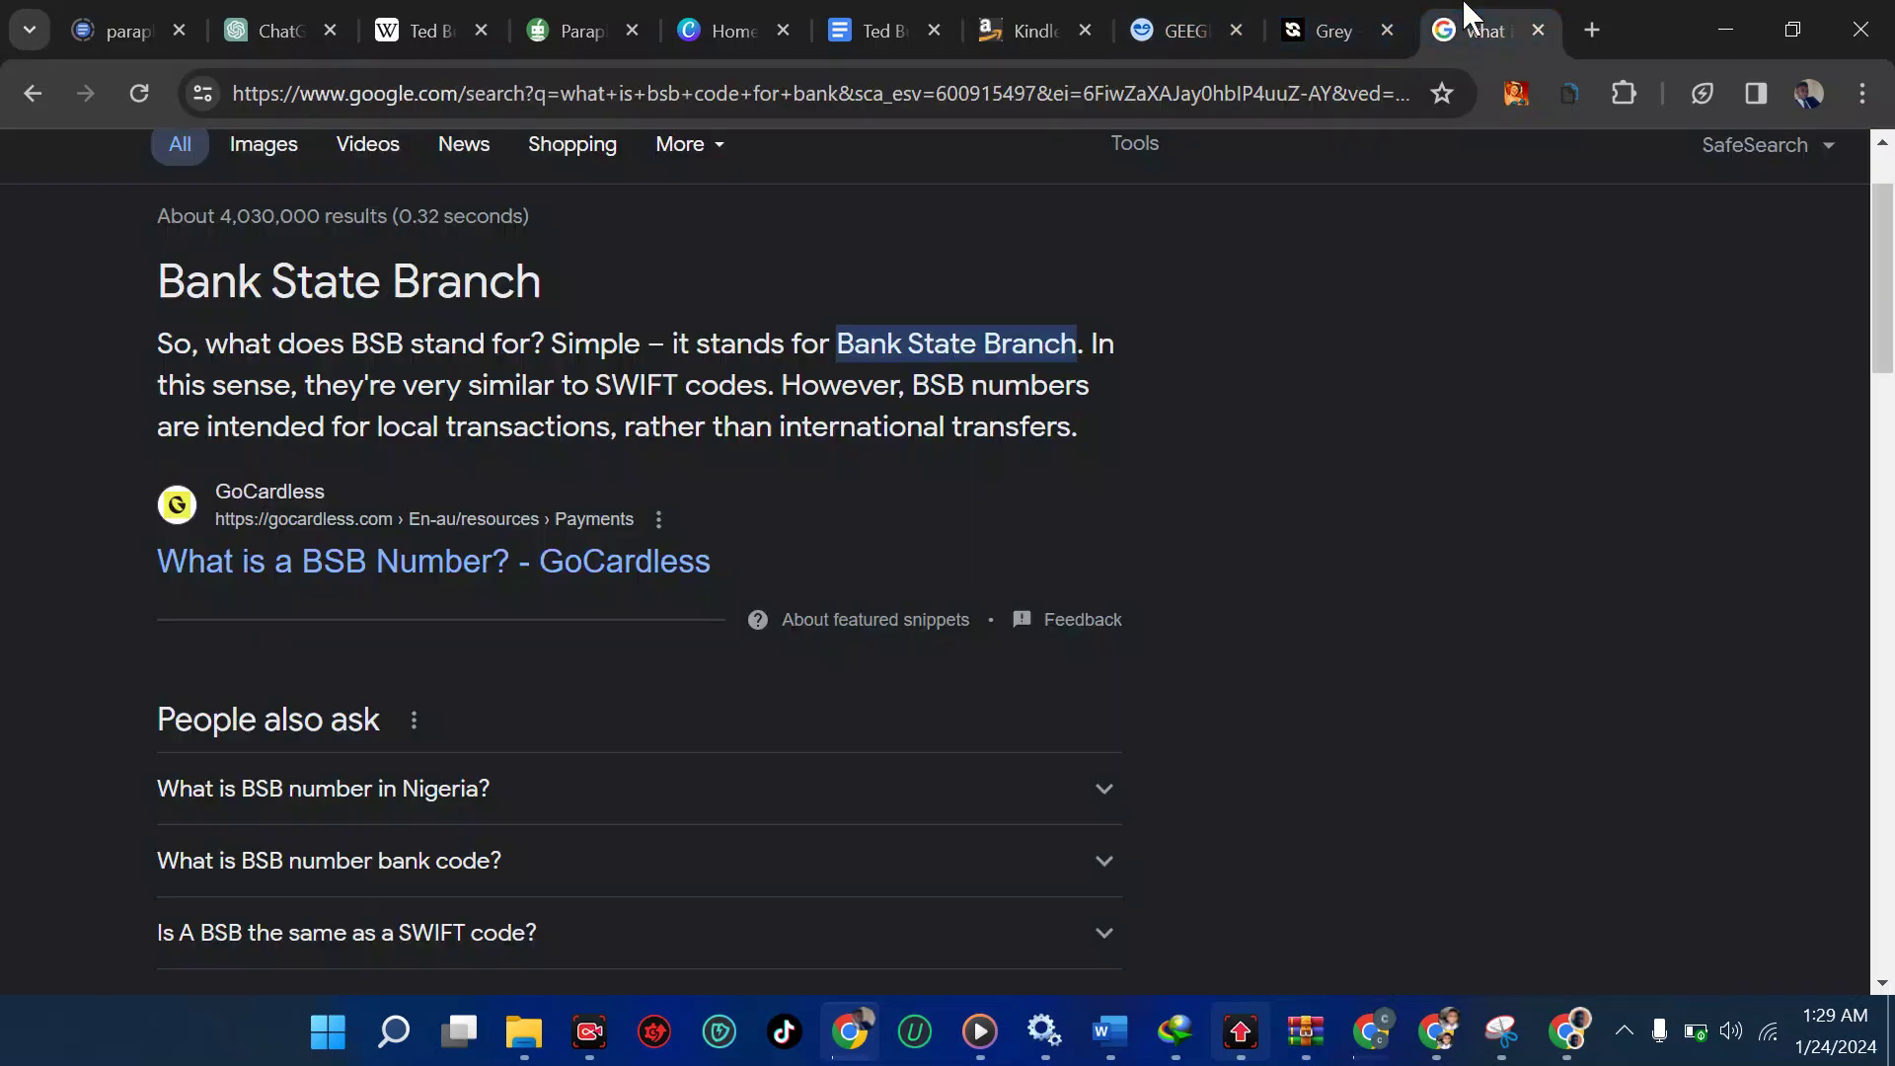
left_click(1147, 99)
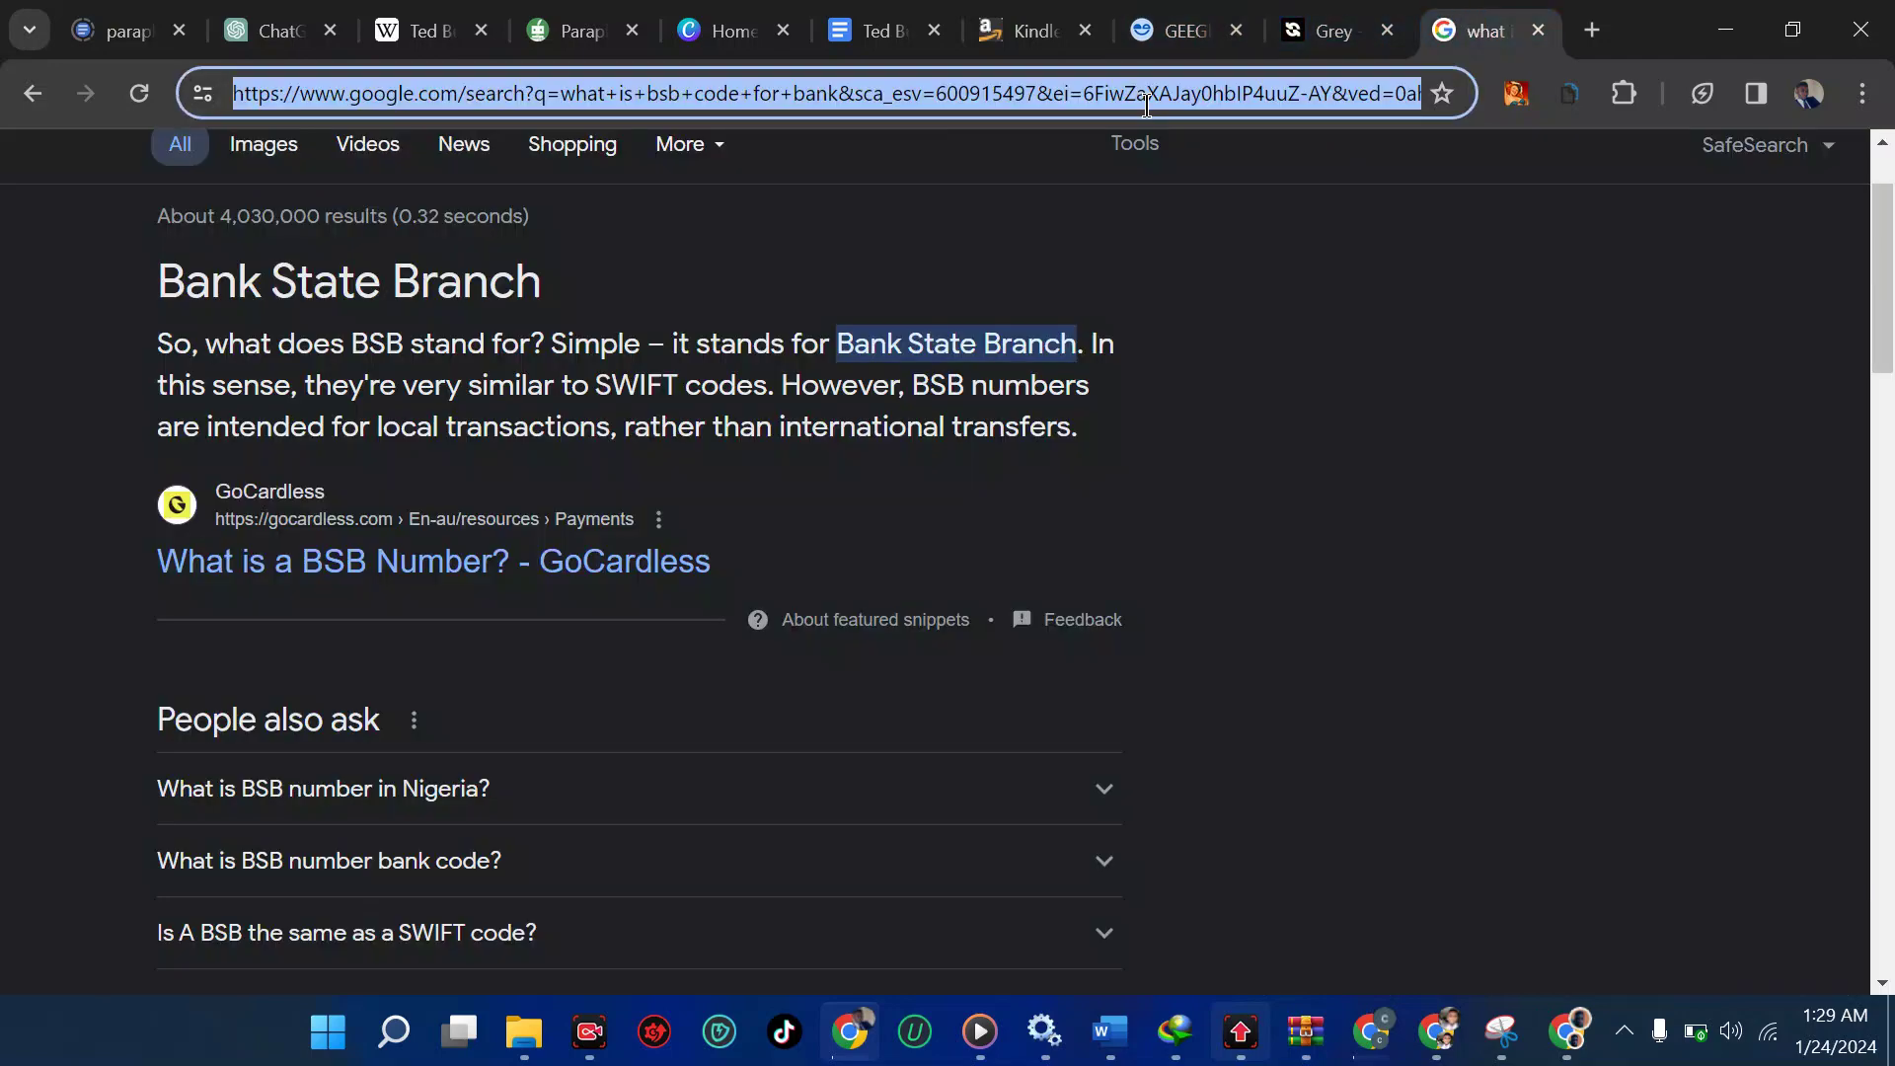
type("payday")
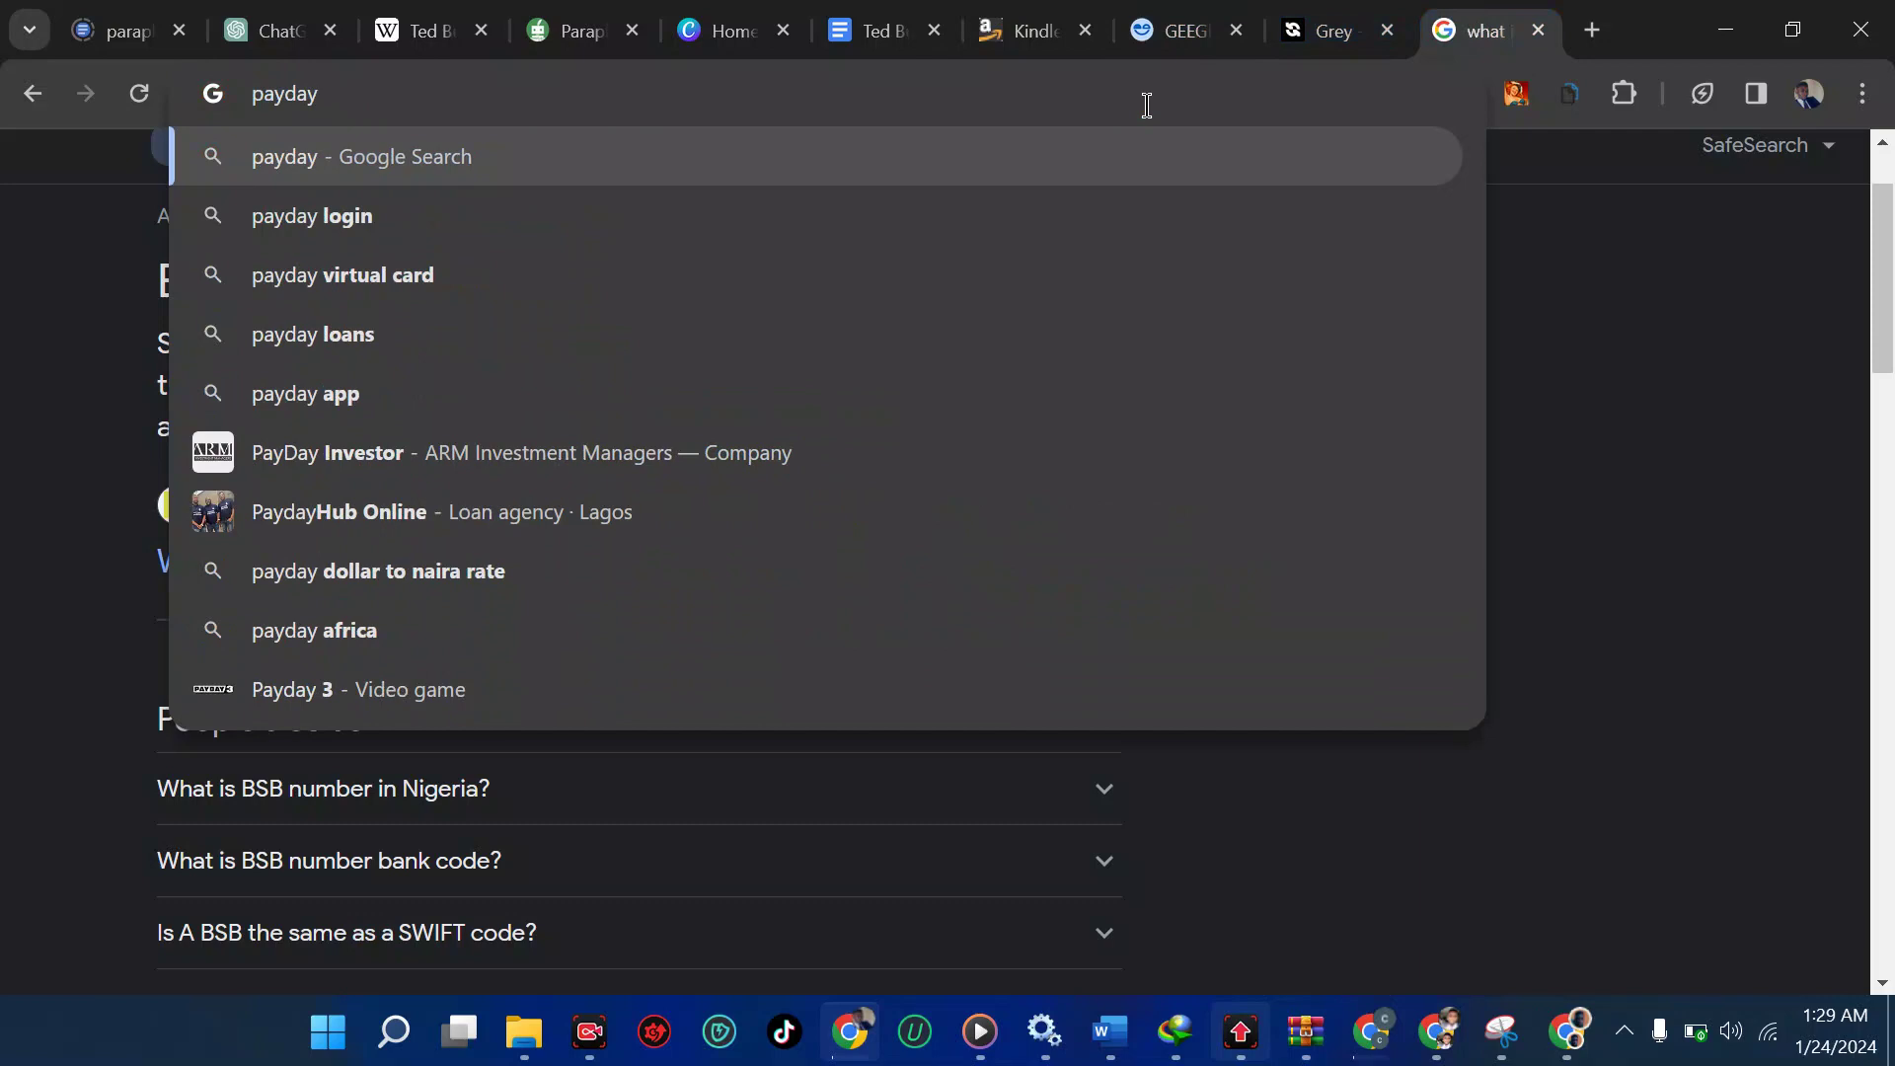
key("Return")
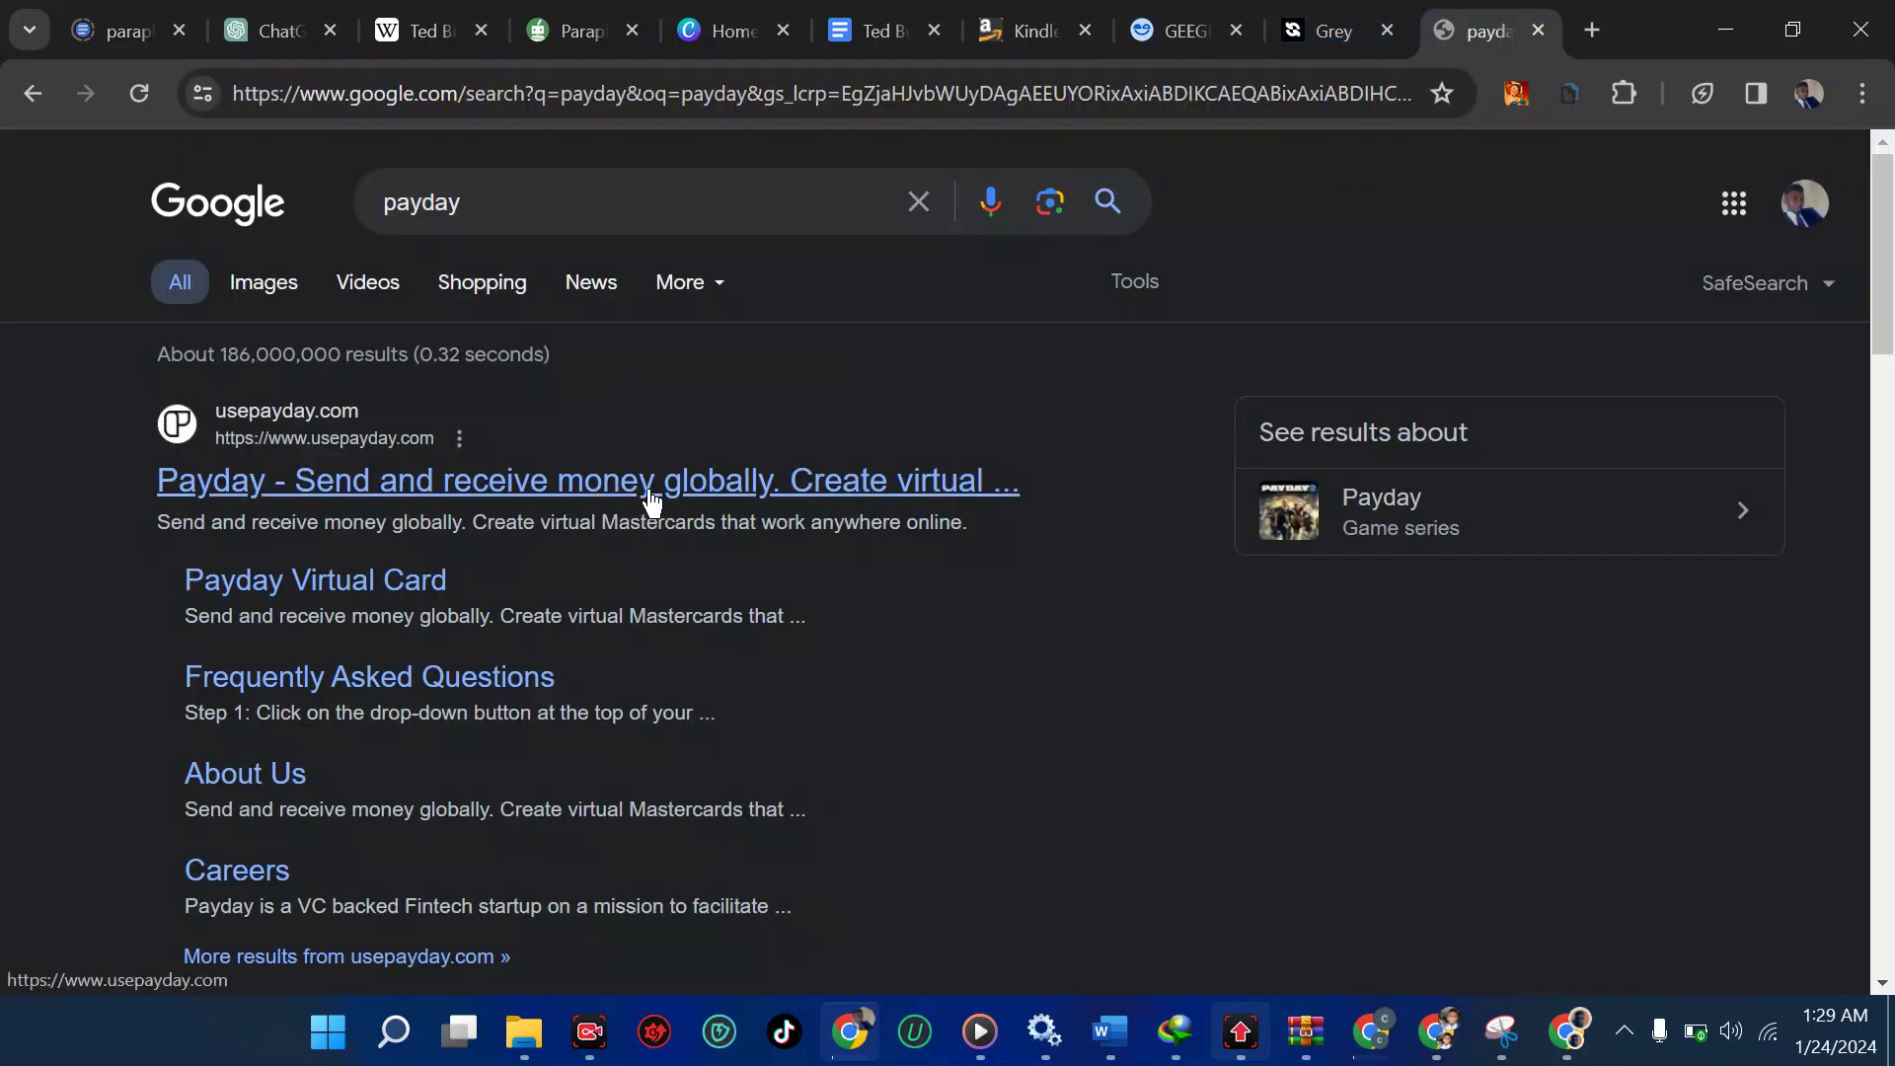
Step: Replace the Google query with "chippercash" and run the search
left_click(549, 214)
key("BackSpace")
key("BackSpace")
key("BackSpace")
key("BackSpace")
key("BackSpace")
key("BackSpace")
type("chipper")
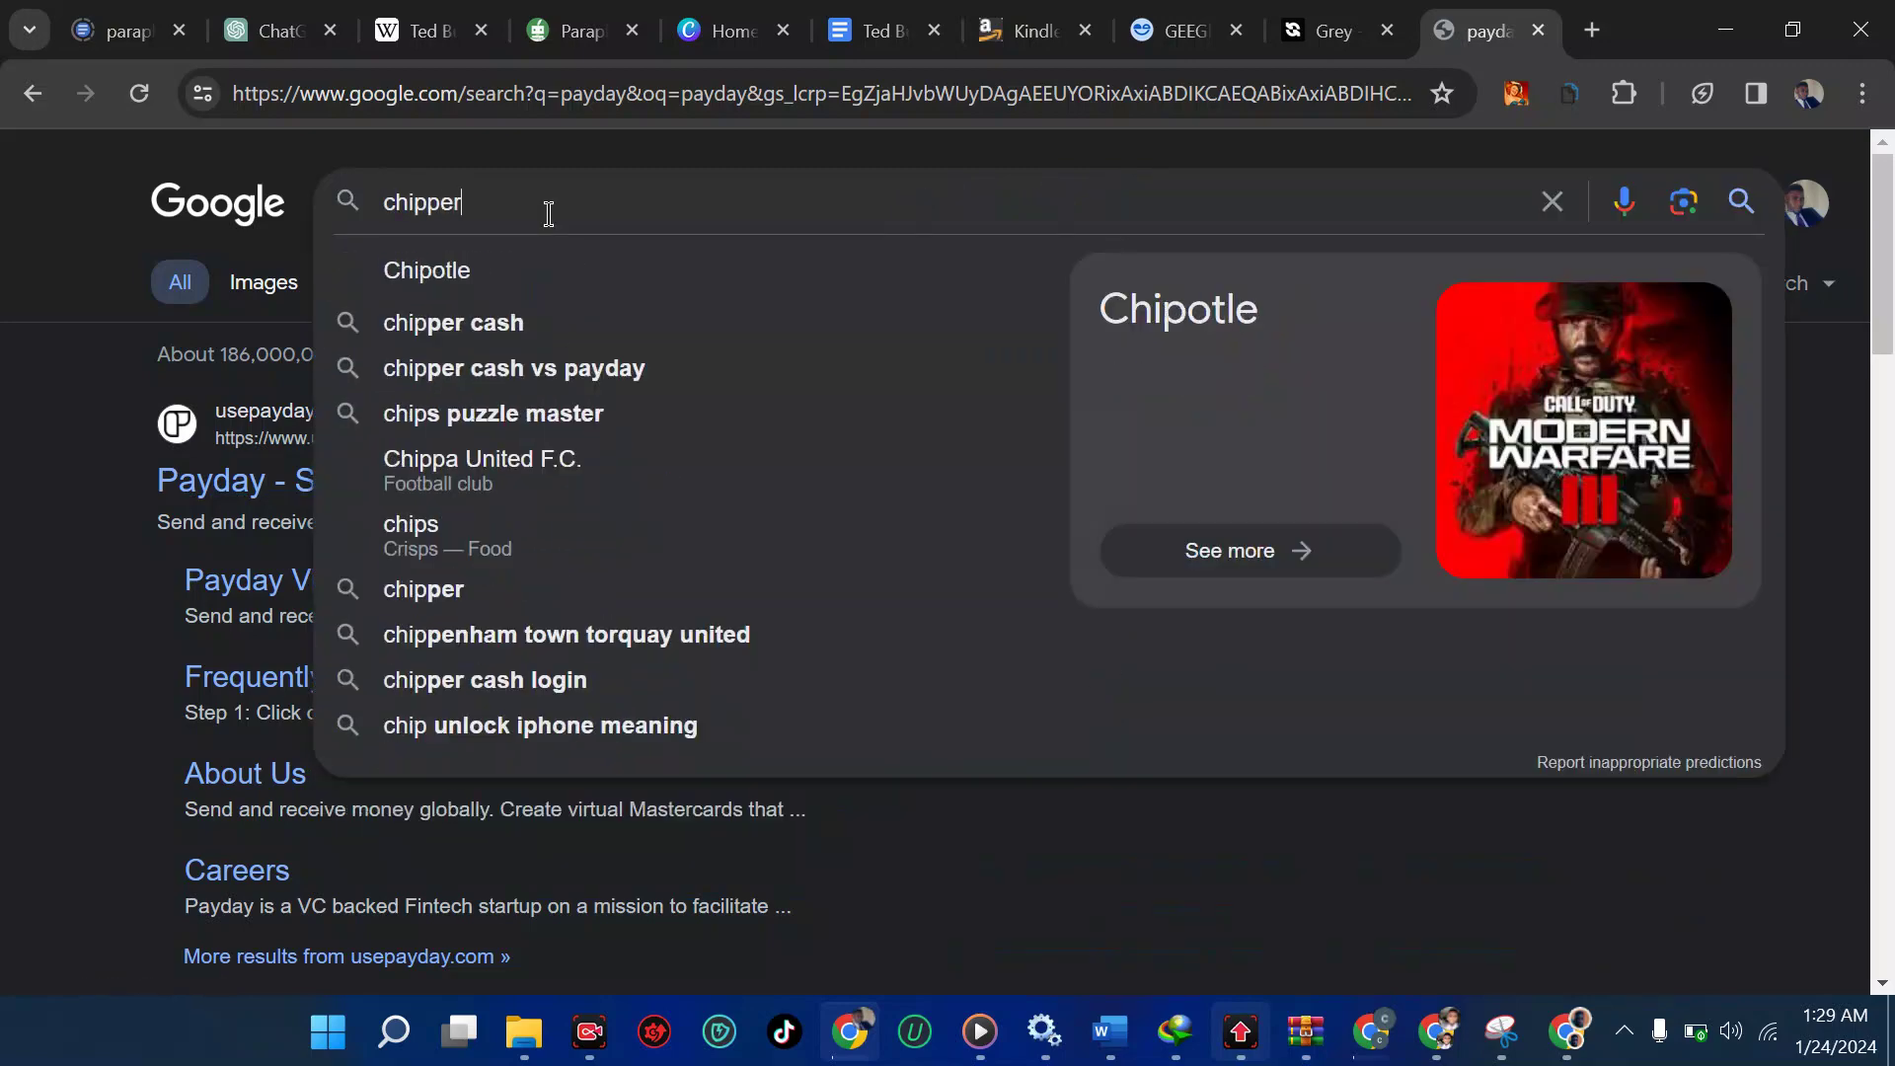
type("cash")
key("Return")
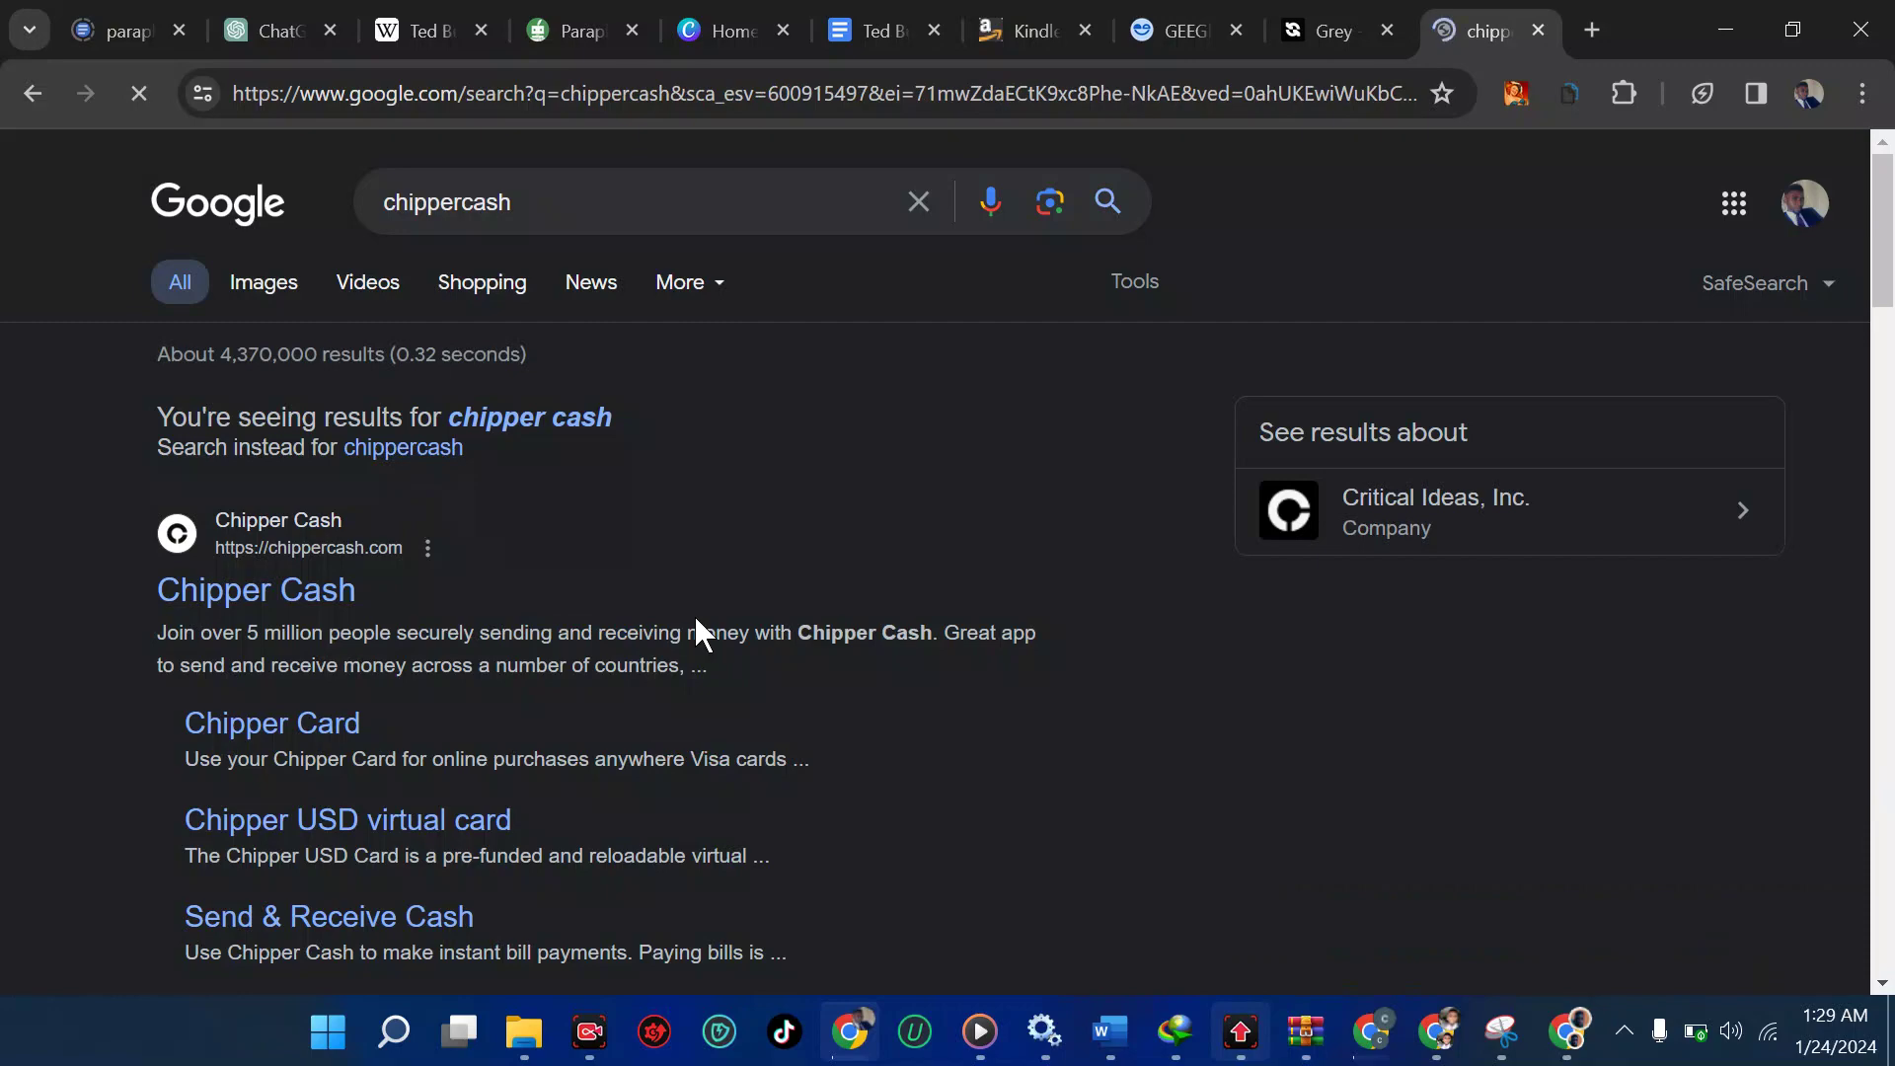
Step: Return to Geegpay's wallets page and Grey's GBP account details for a final comparison
left_click(1206, 2)
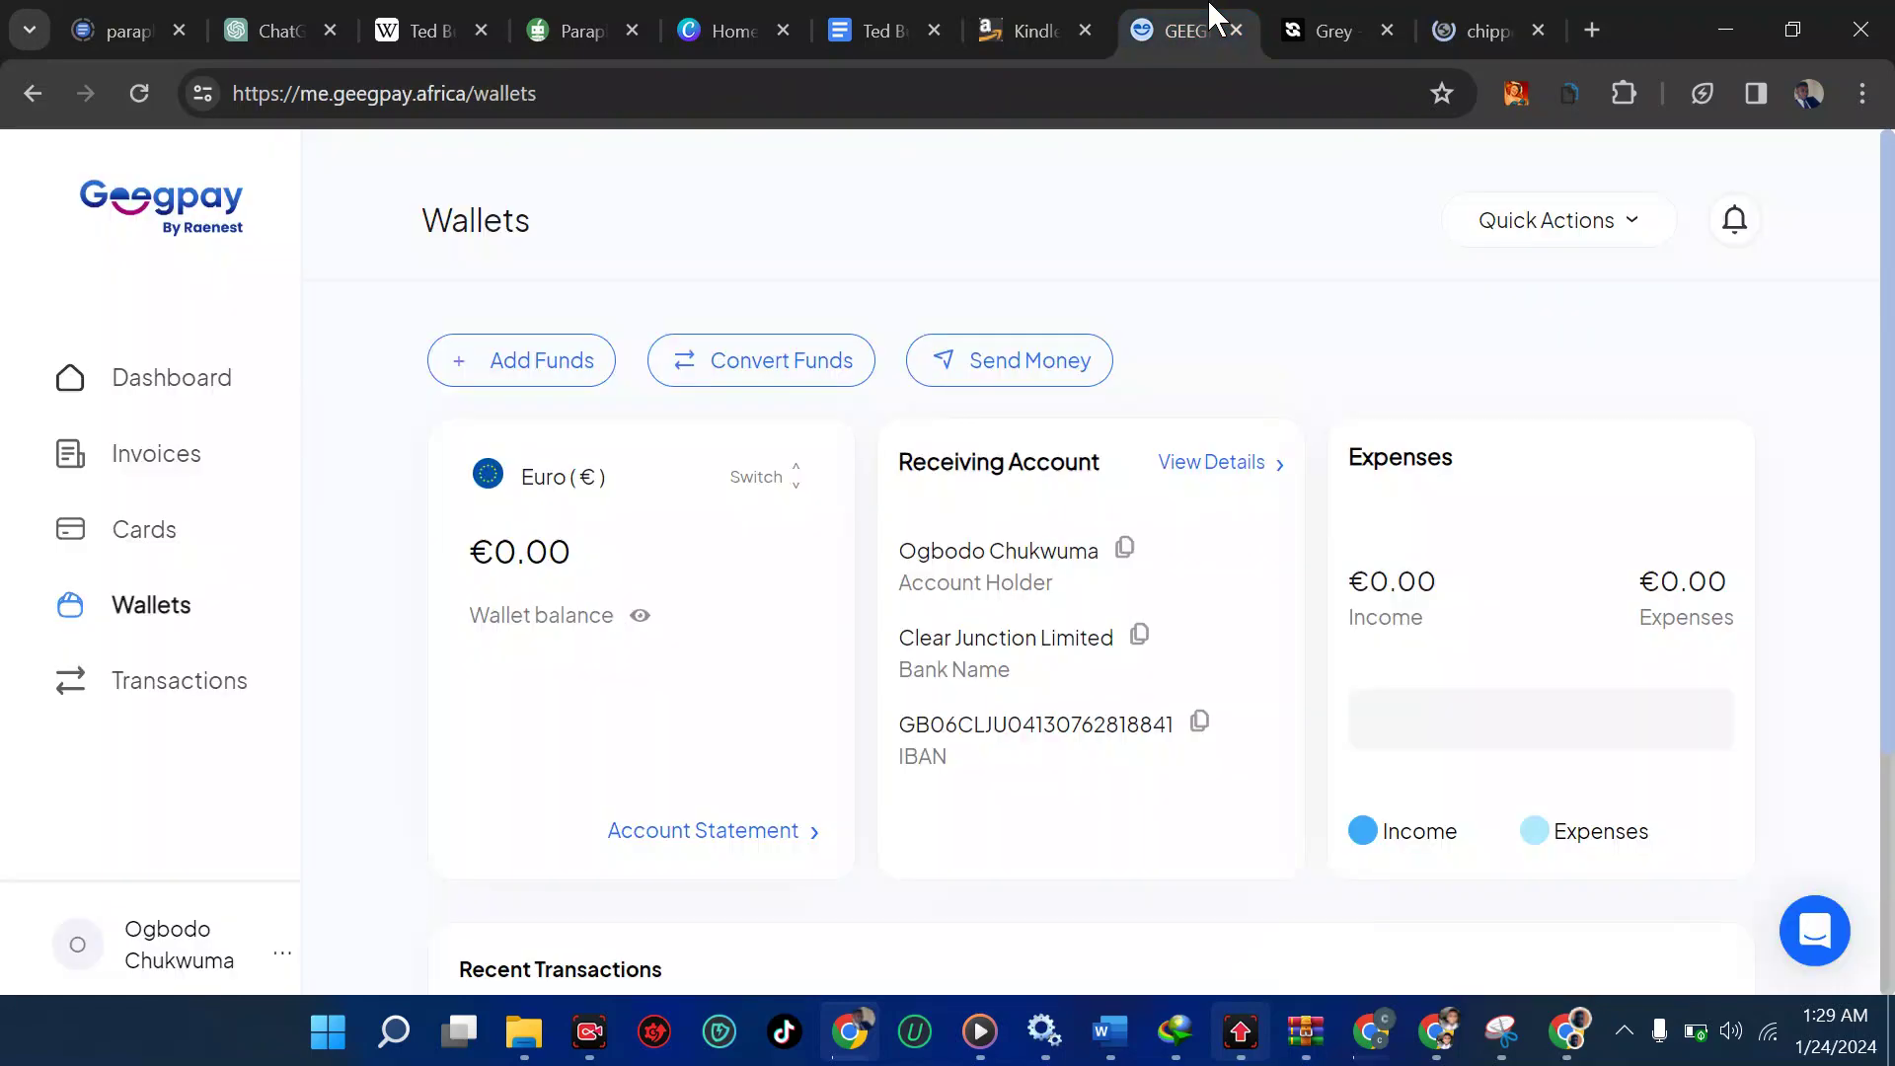
left_click(1334, 36)
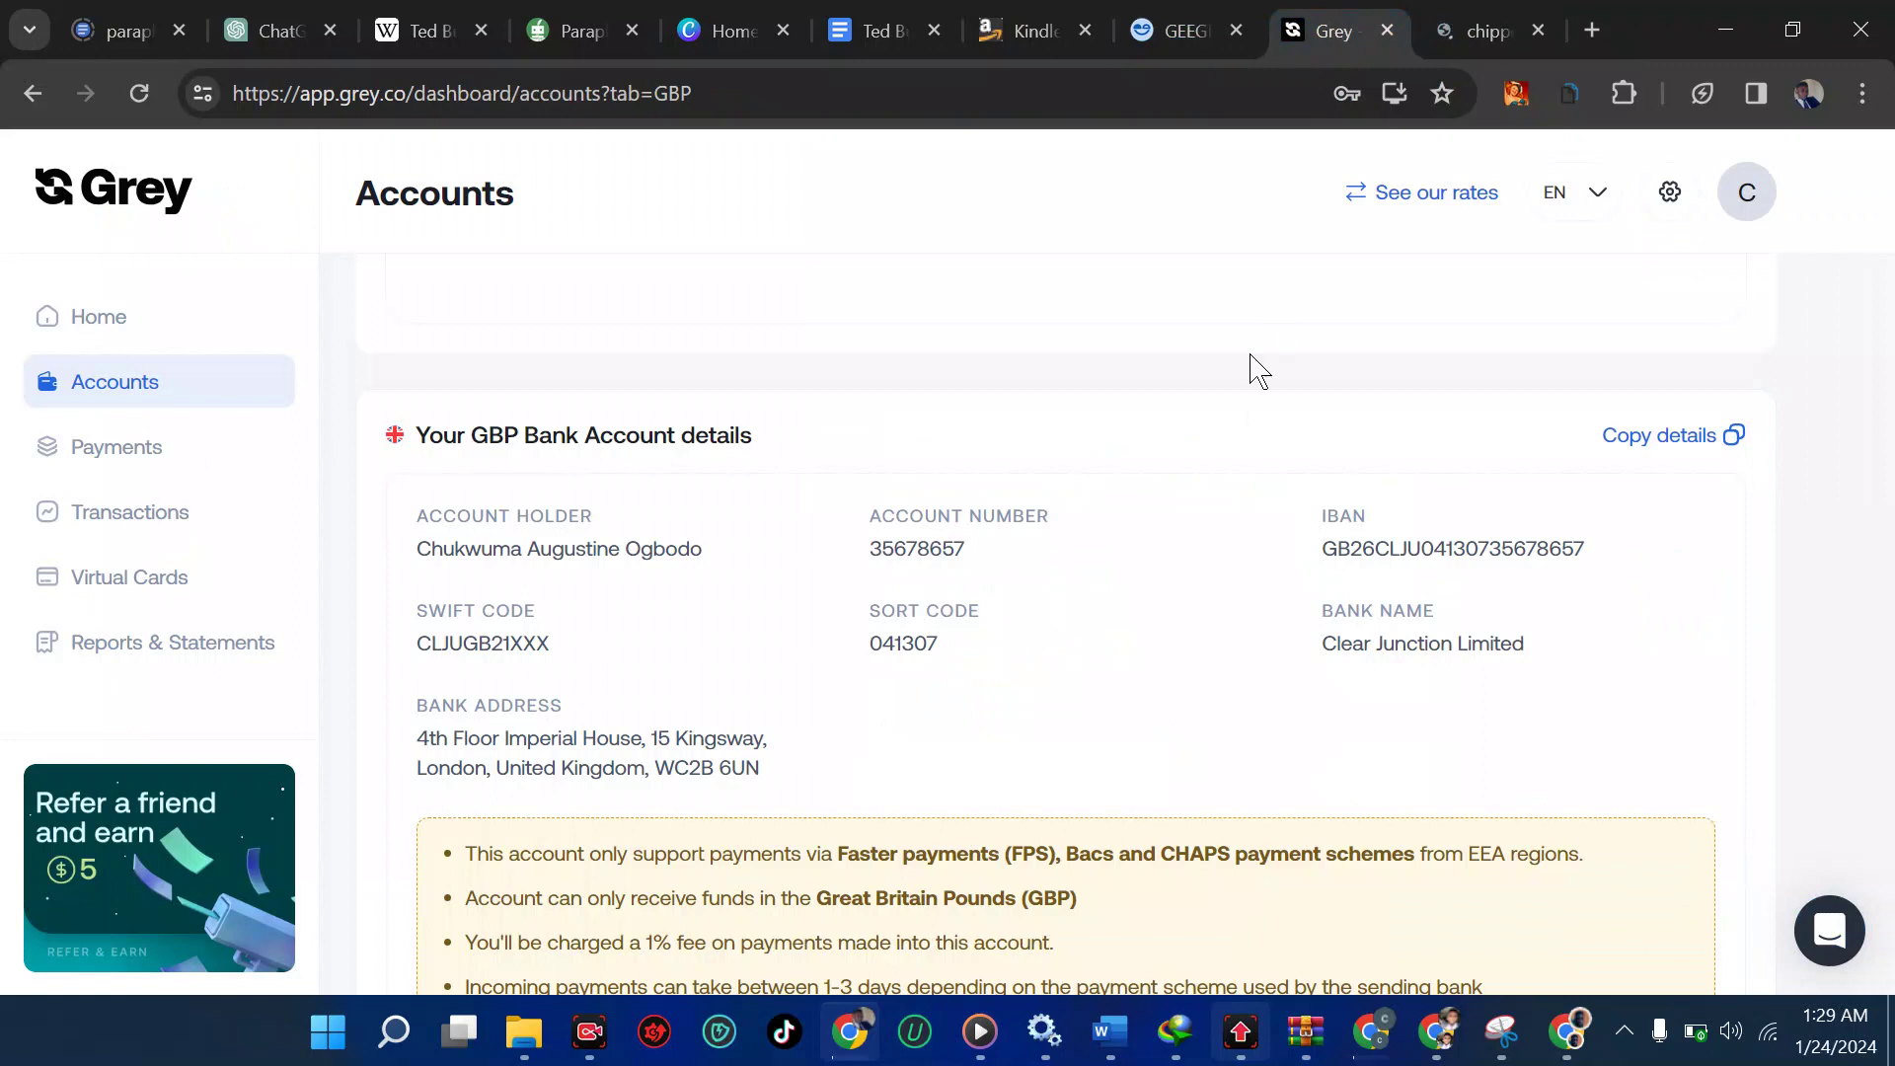